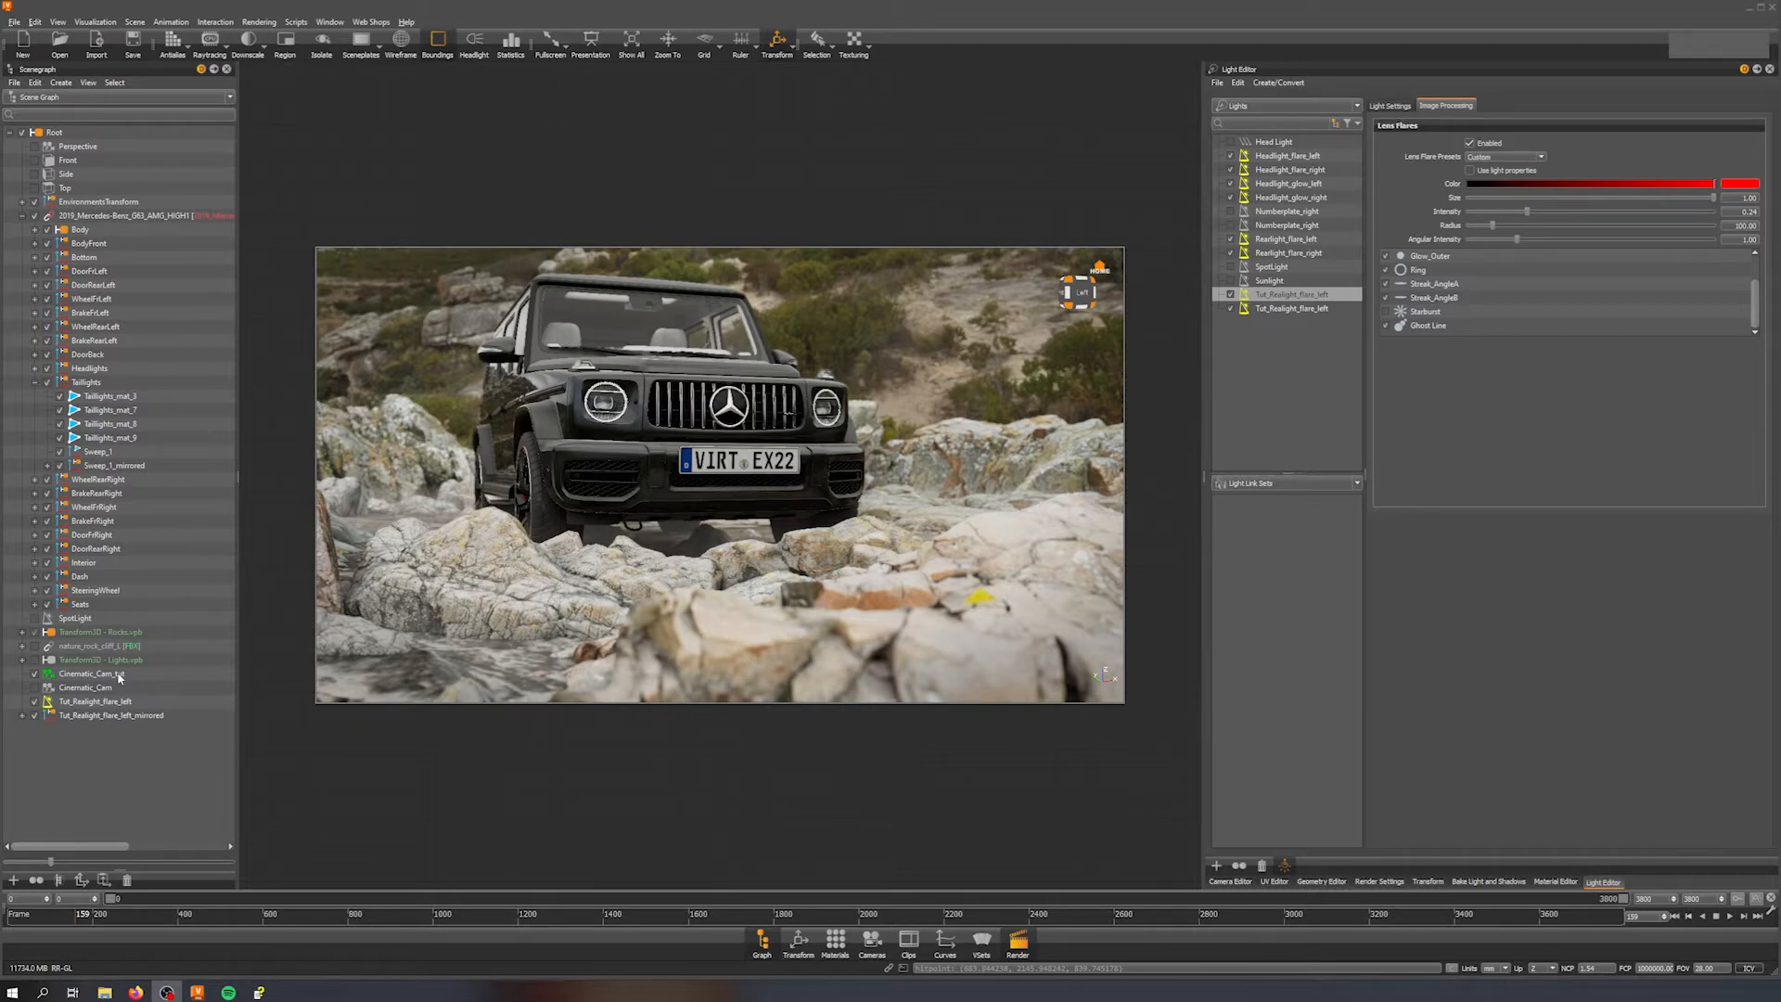
# Step: Activate the Cinematic_Cam_tut camera and scrub the timeline to a later frame
pyautogui.click(119, 678)
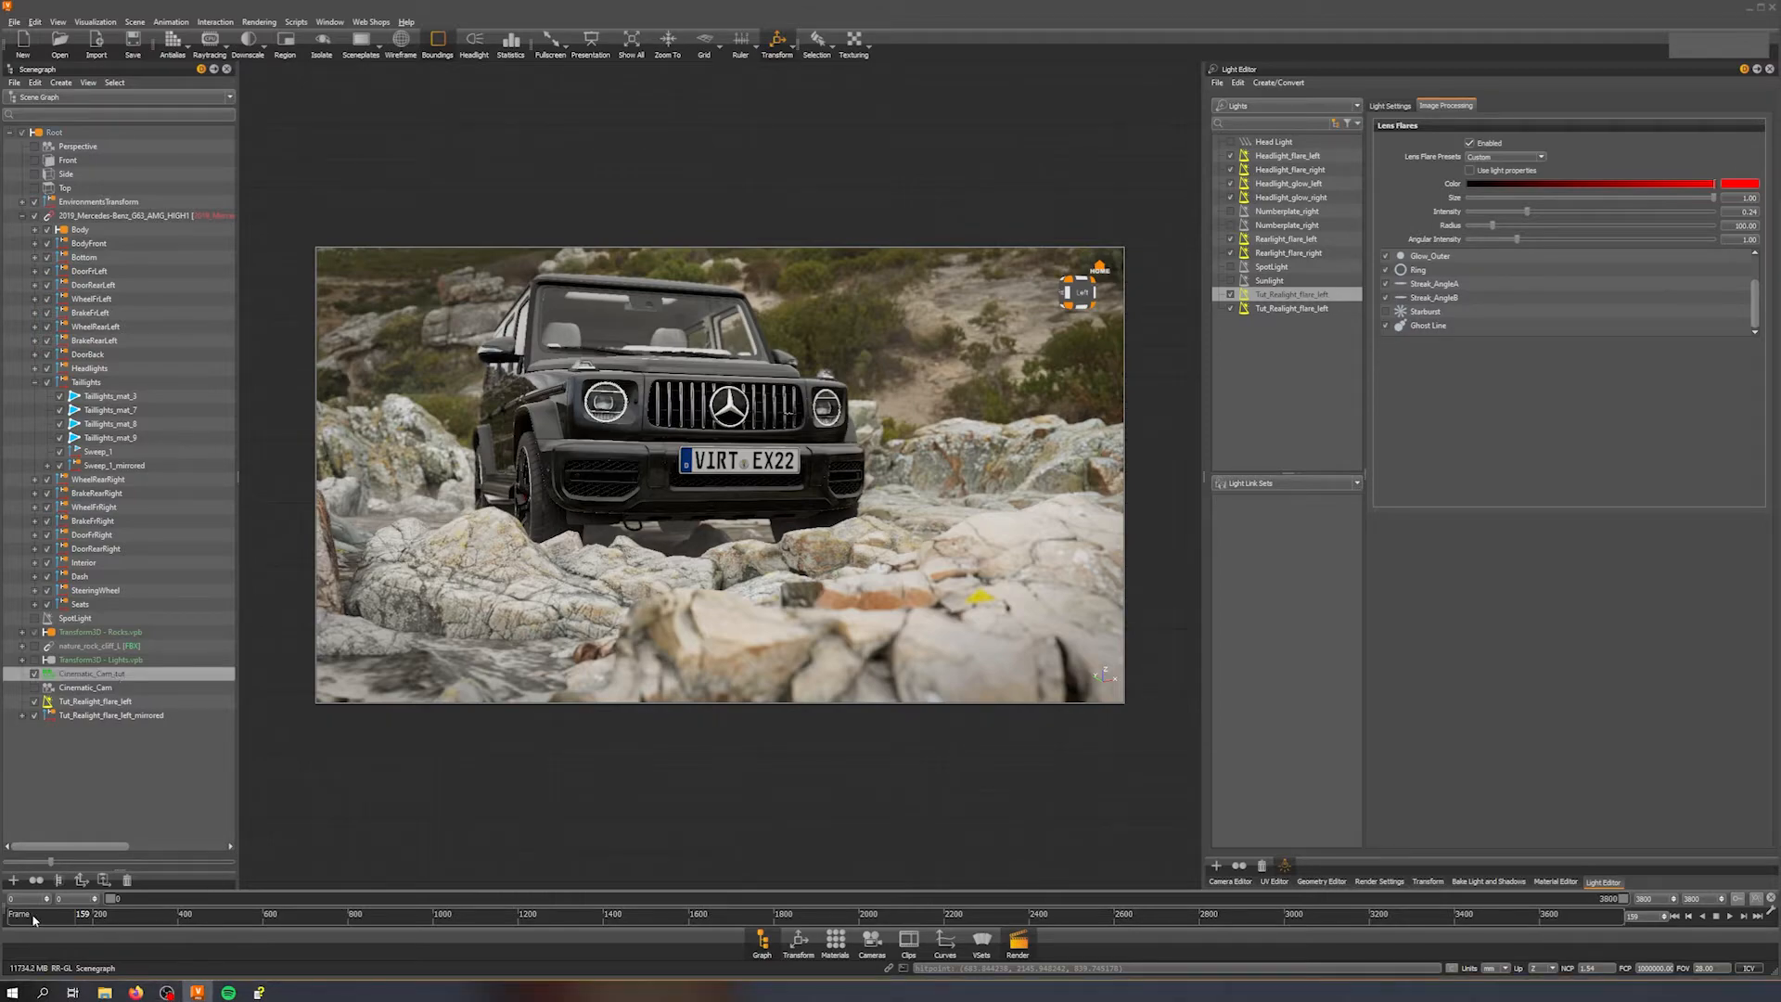
pyautogui.click(130, 915)
pyautogui.moveTo(142, 916); pyautogui.dragTo(219, 942)
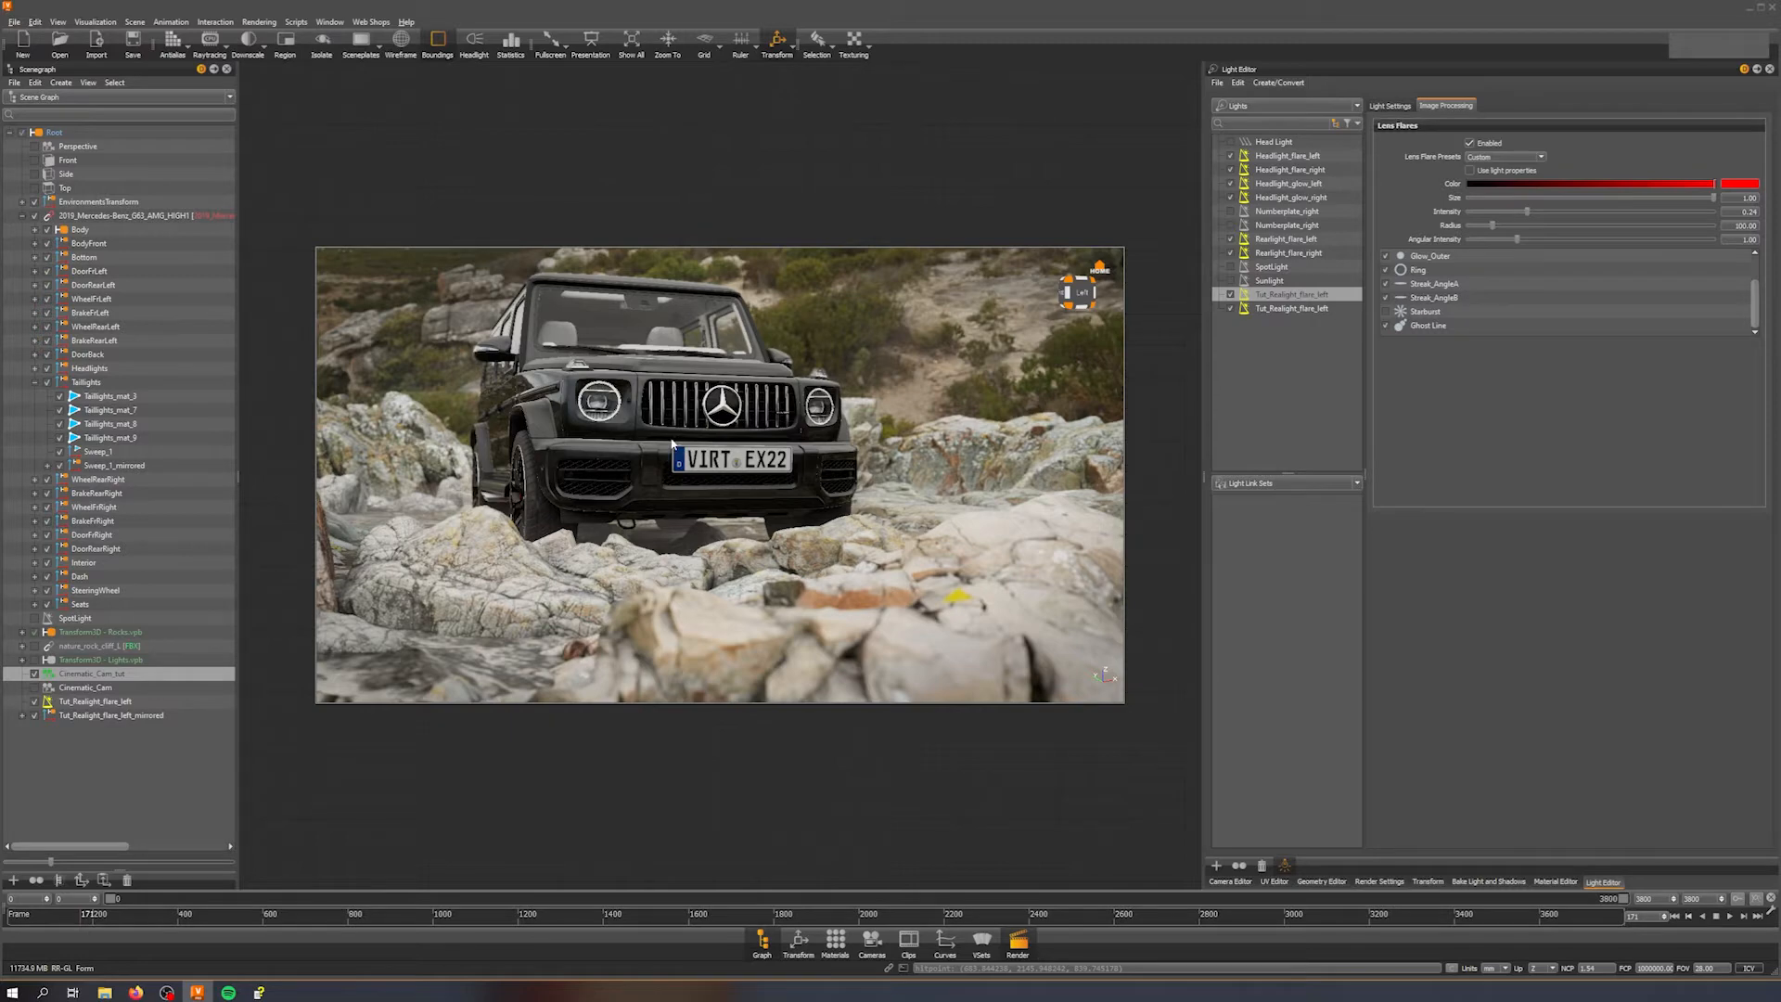
# Step: Enable the Rearlight_flare_left and Rearlight_flare_right lights in the Light Editor
pyautogui.click(1231, 239)
pyautogui.click(1231, 253)
# Step: Orbit and zoom around the vehicle to examine the rear light flares, then return to the front view
pyautogui.moveTo(517, 404); pyautogui.dragTo(696, 429)
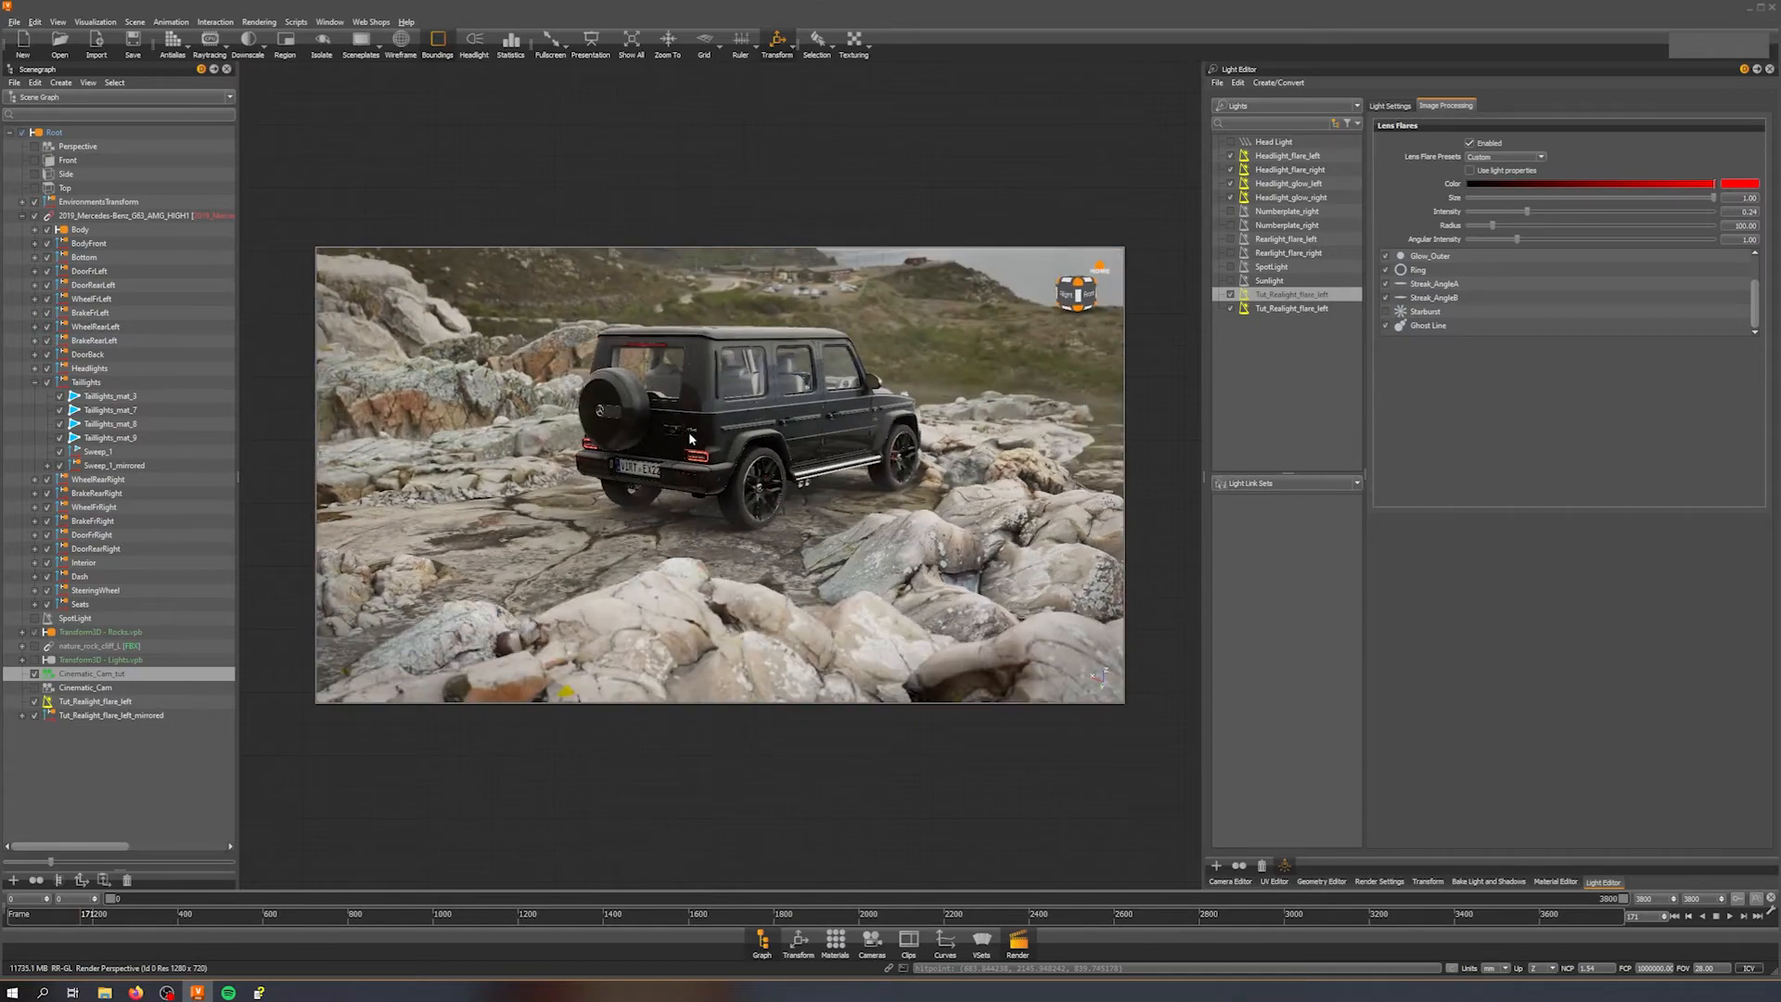
pyautogui.moveTo(696, 429); pyautogui.dragTo(775, 565, button='right')
pyautogui.moveTo(775, 565); pyautogui.dragTo(873, 538)
pyautogui.moveTo(742, 529); pyautogui.dragTo(1027, 501, button='middle')
pyautogui.moveTo(1026, 501); pyautogui.dragTo(917, 502)
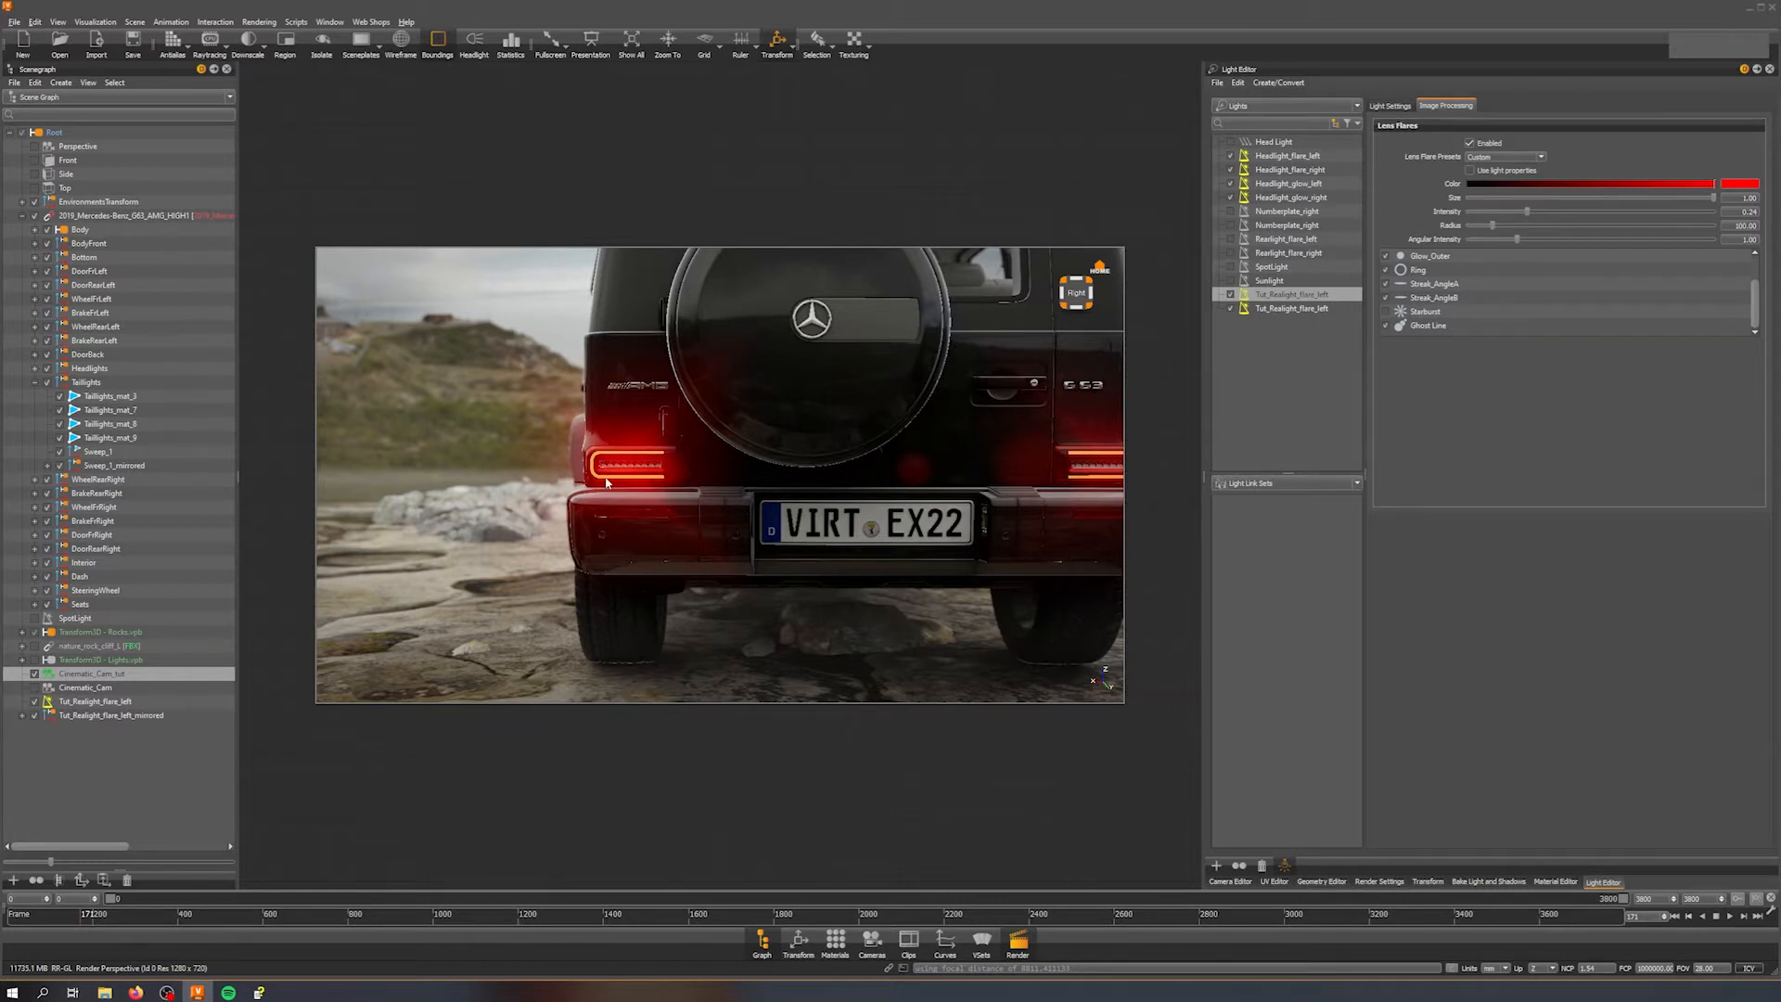
pyautogui.scroll(-5, 820, 449)
pyautogui.moveTo(843, 444); pyautogui.dragTo(766, 434, button='middle')
pyautogui.moveTo(767, 434); pyautogui.dragTo(645, 378)
pyautogui.scroll(-5, 646, 379)
pyautogui.moveTo(862, 499); pyautogui.dragTo(581, 494)
pyautogui.moveTo(612, 434); pyautogui.dragTo(717, 422, button='middle')
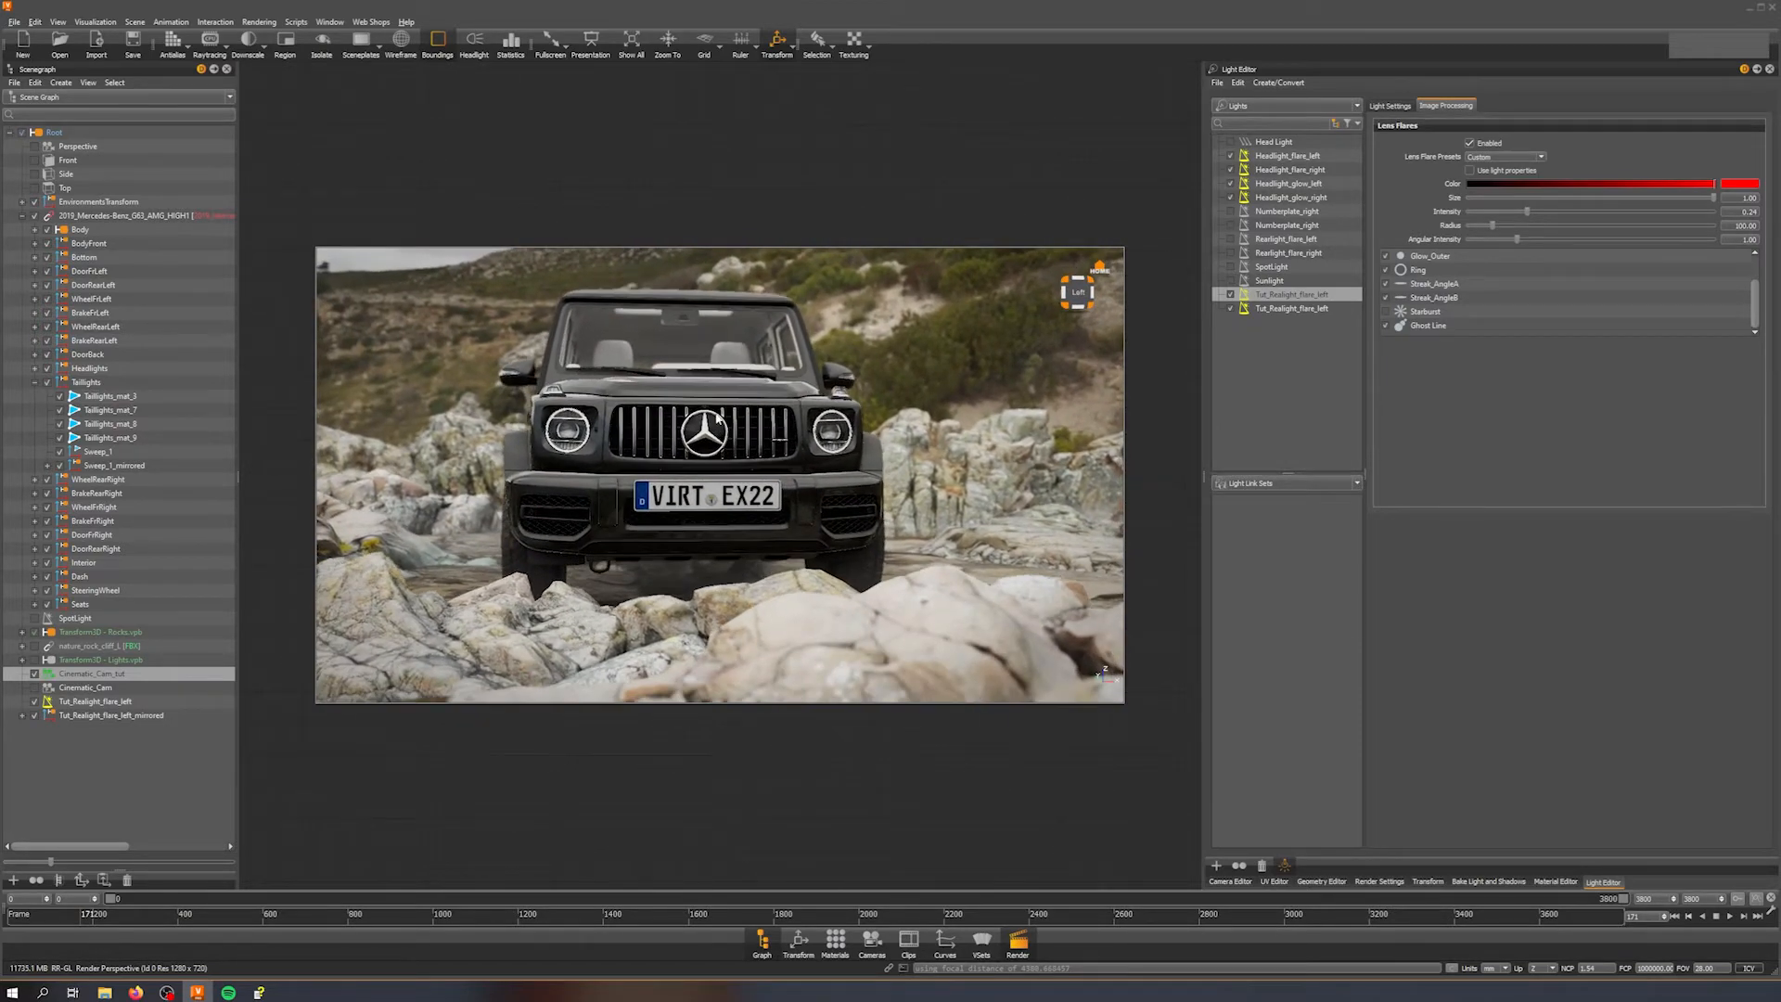
pyautogui.moveTo(669, 439); pyautogui.dragTo(581, 443)
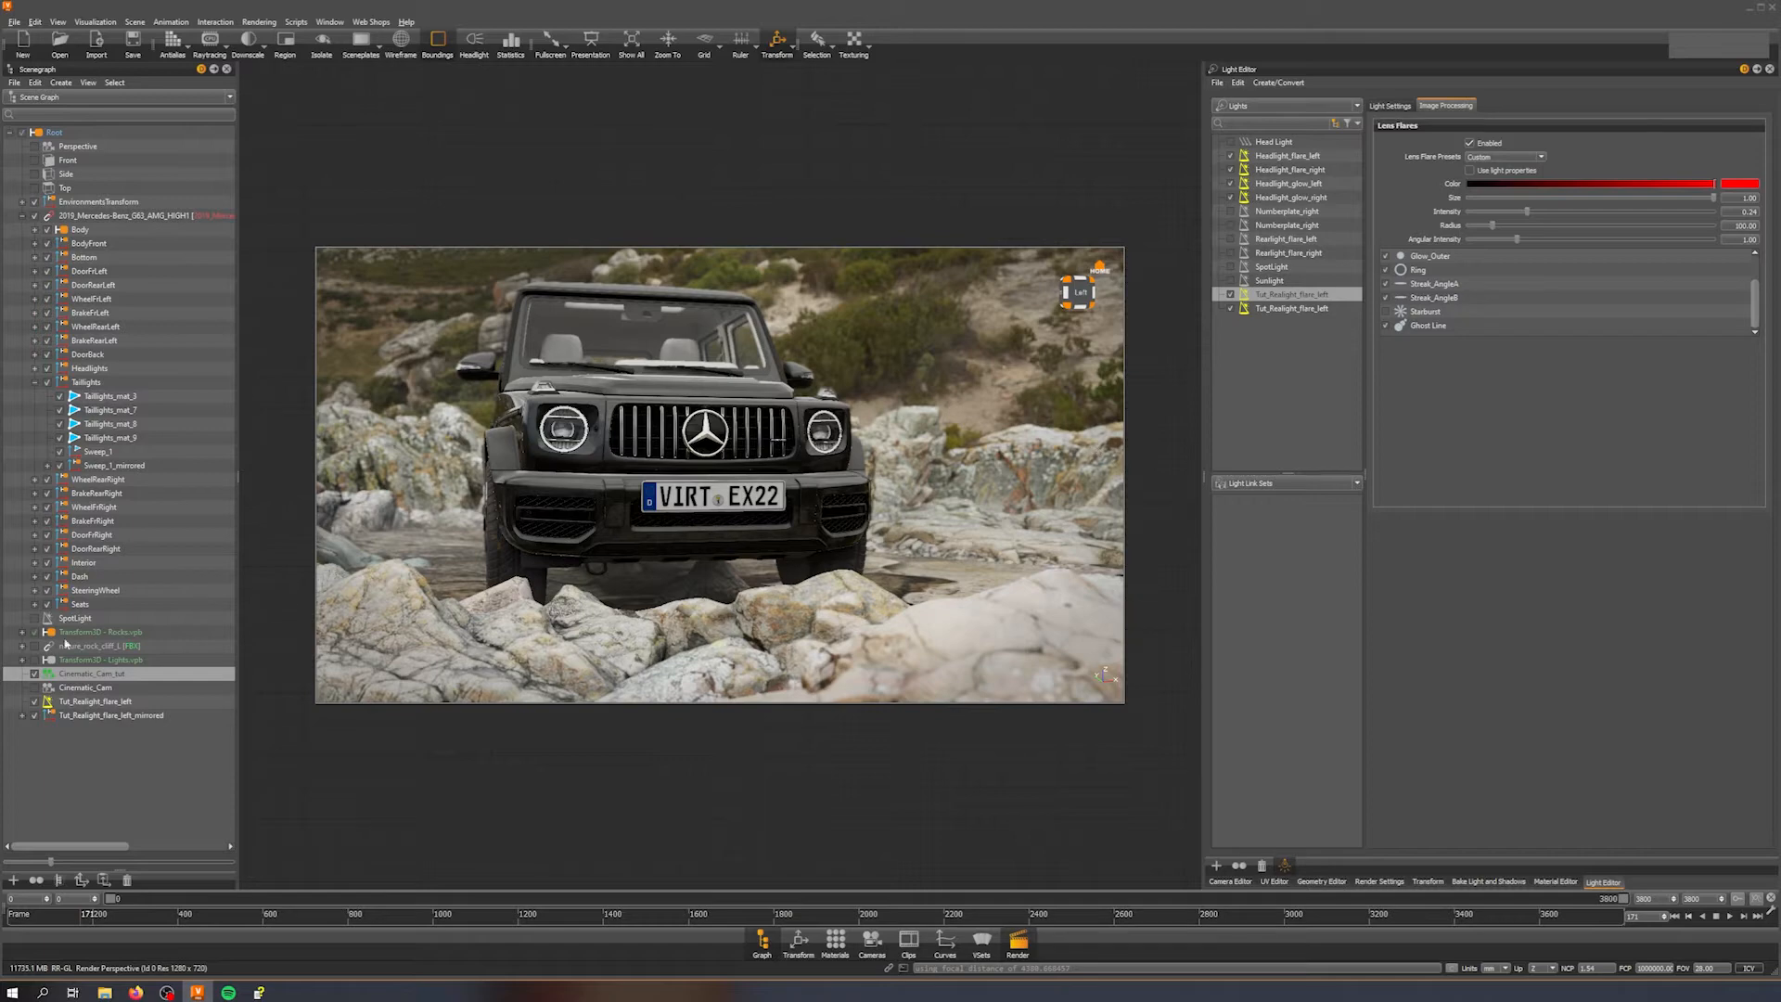
# Step: Toggle the Lights transform group on and off again in the scenegraph
pyautogui.click(35, 672)
pyautogui.click(37, 660)
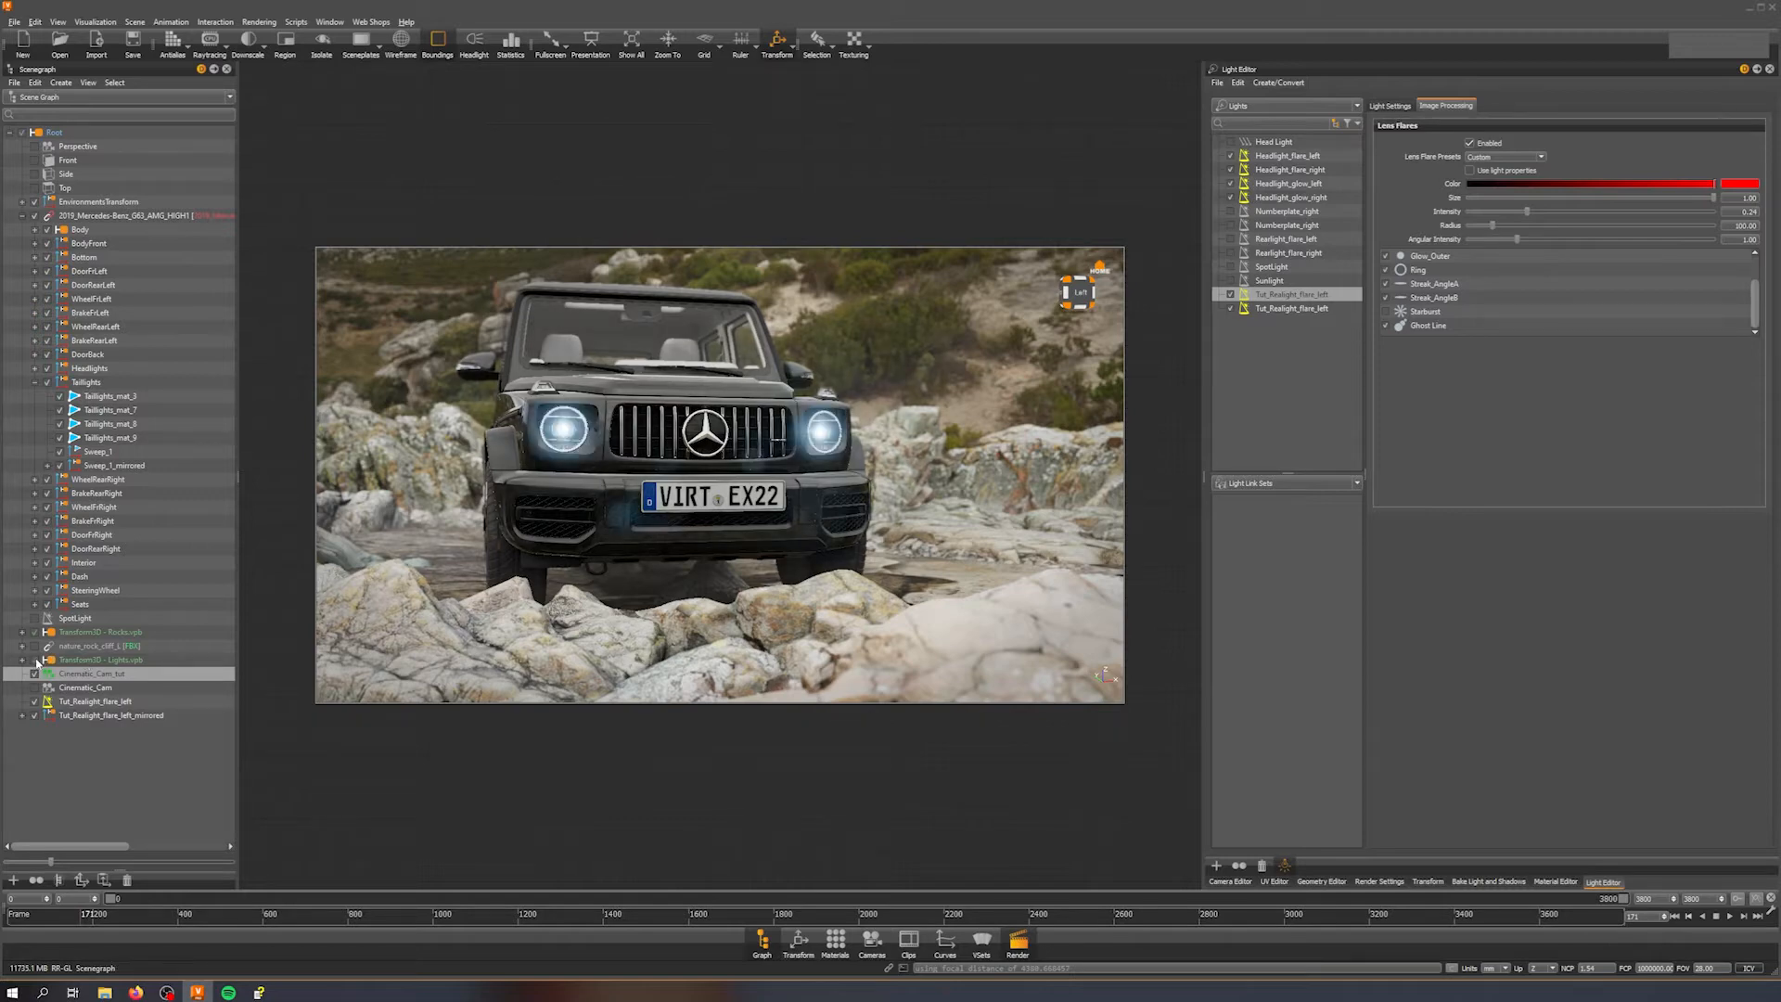
pyautogui.click(37, 660)
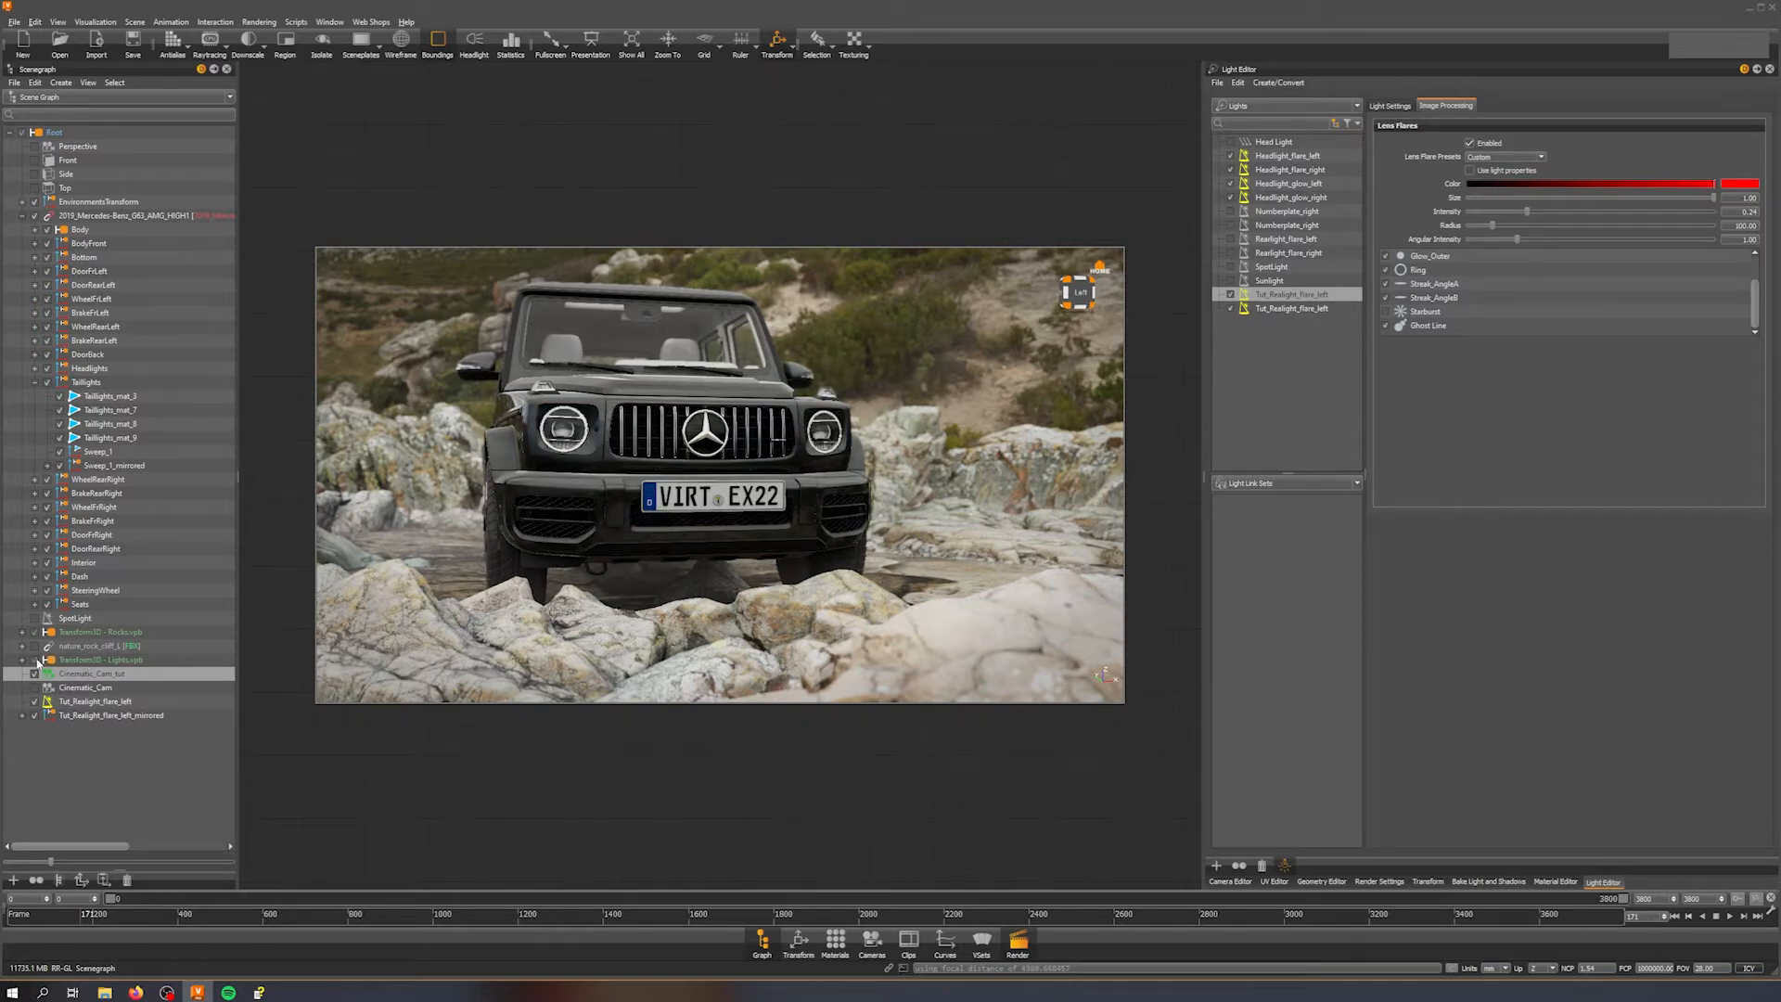
# Step: Select Headlight_flare_left and enable it with the tutorial camera active
pyautogui.click(1312, 157)
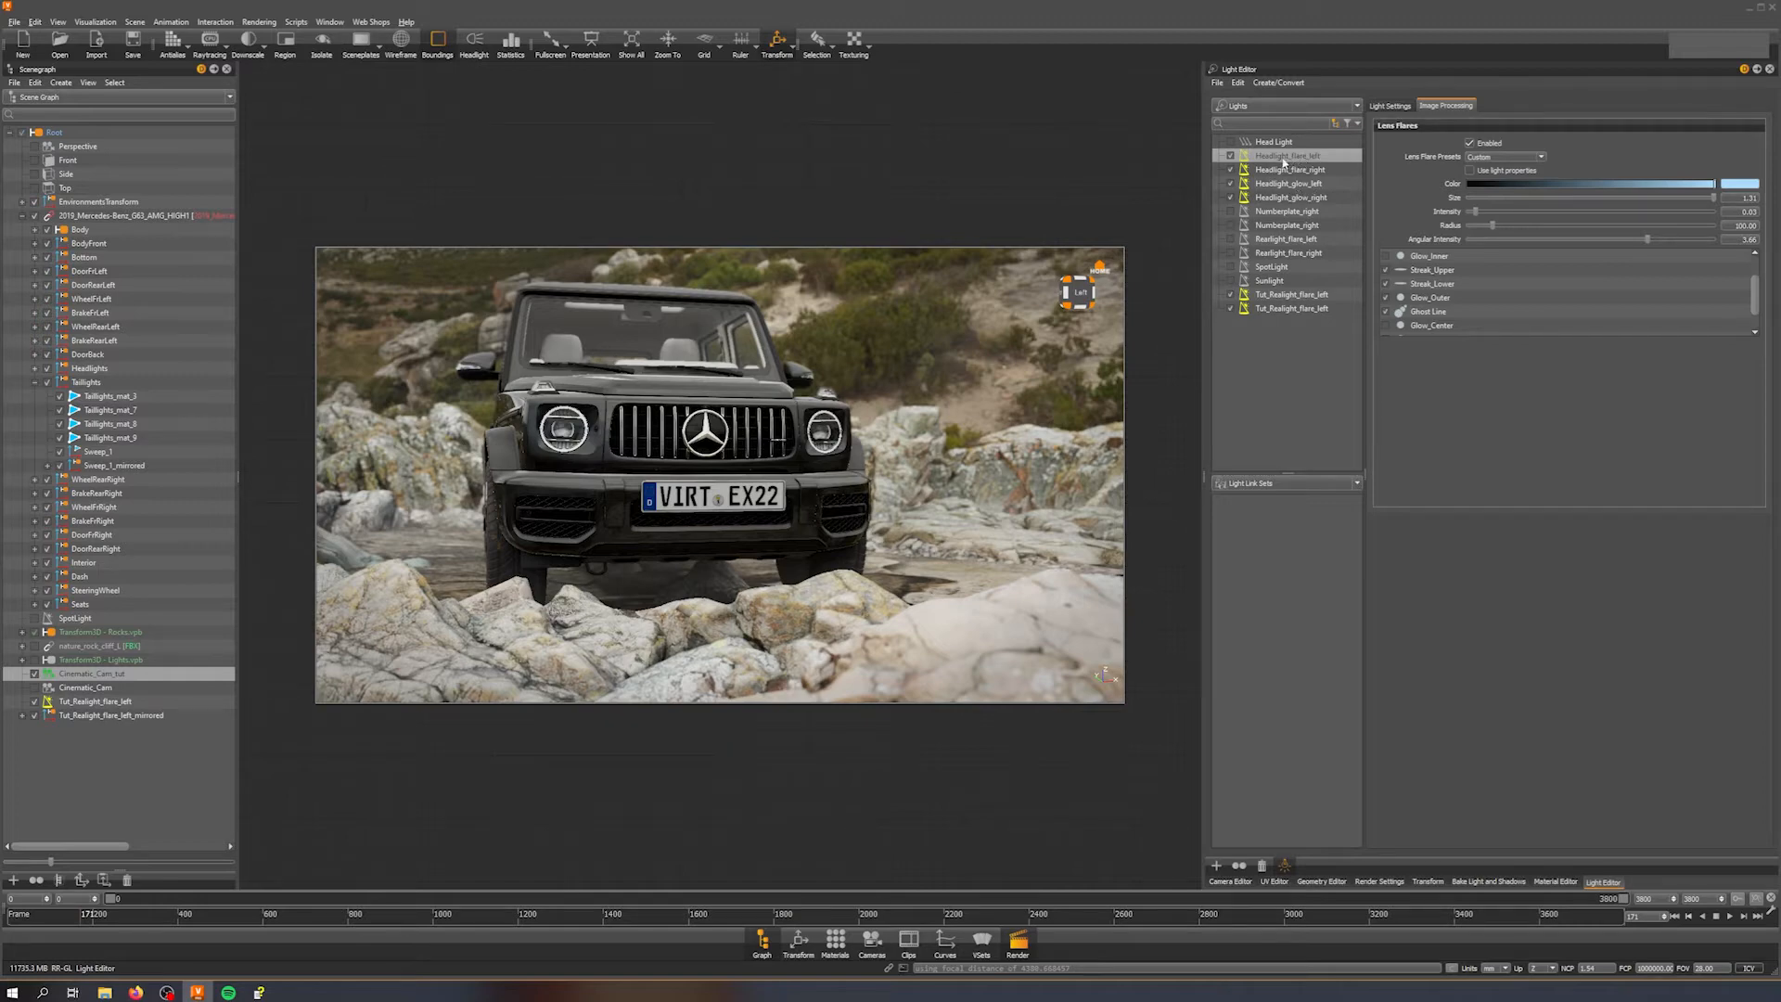
pyautogui.click(35, 672)
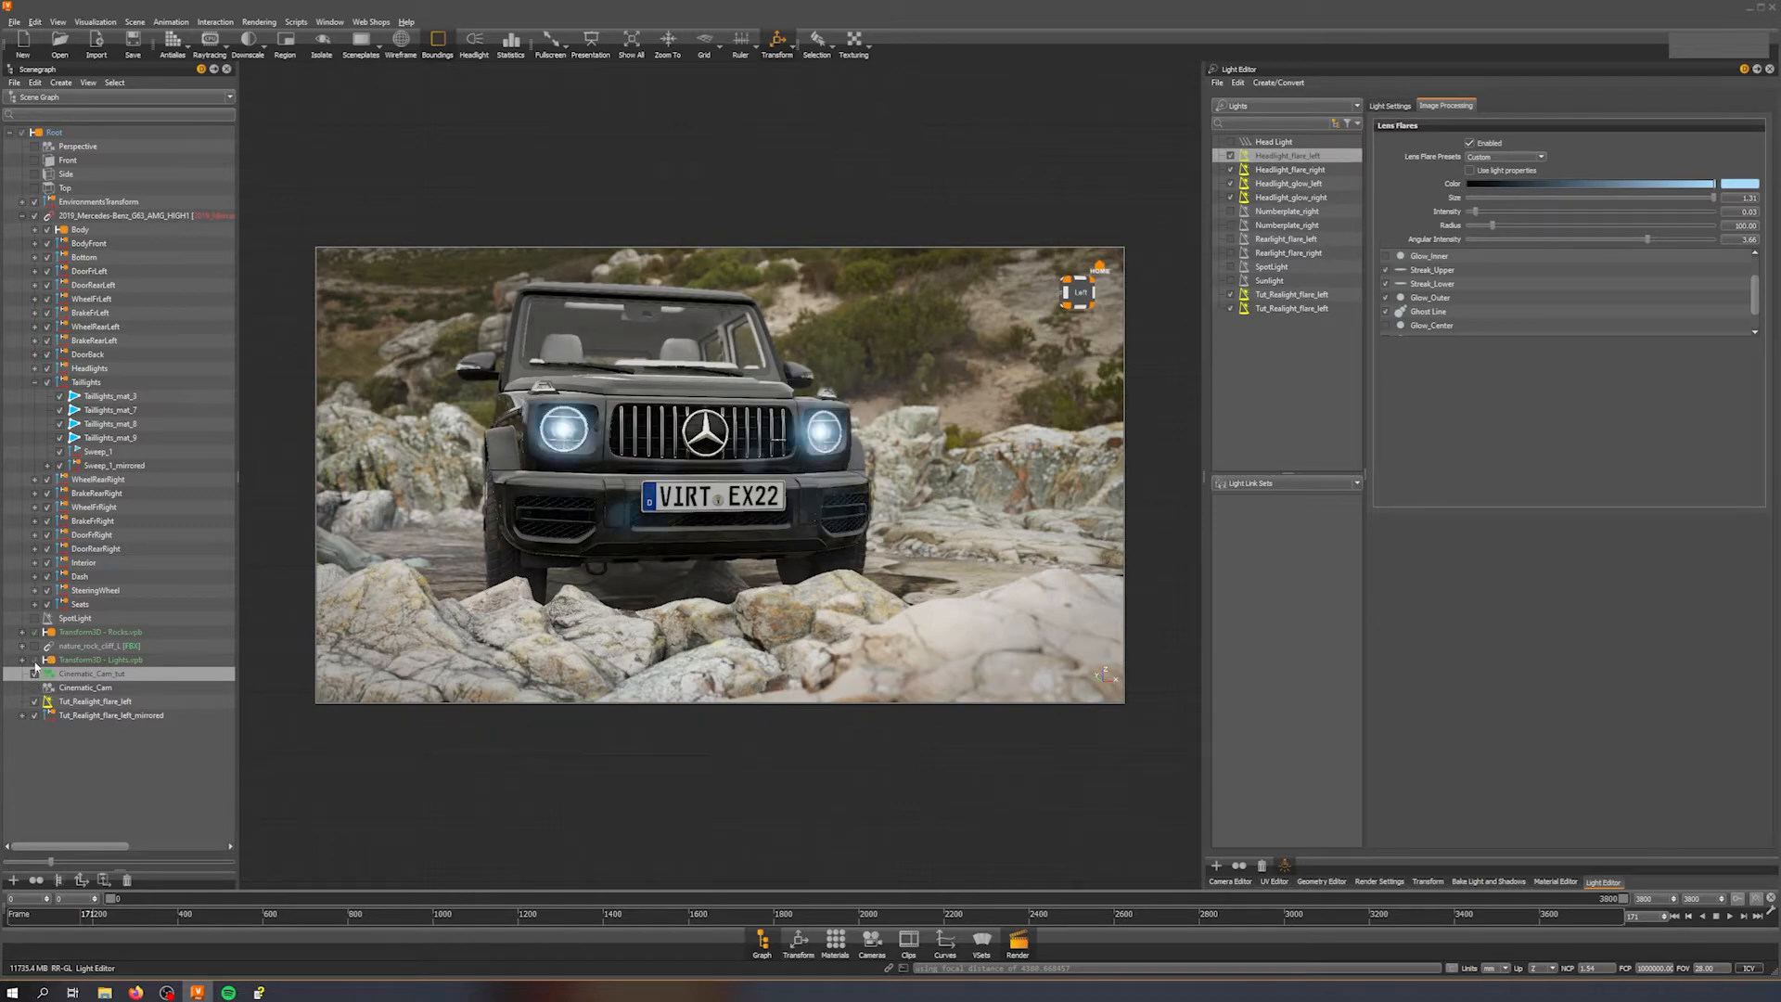
pyautogui.click(1233, 156)
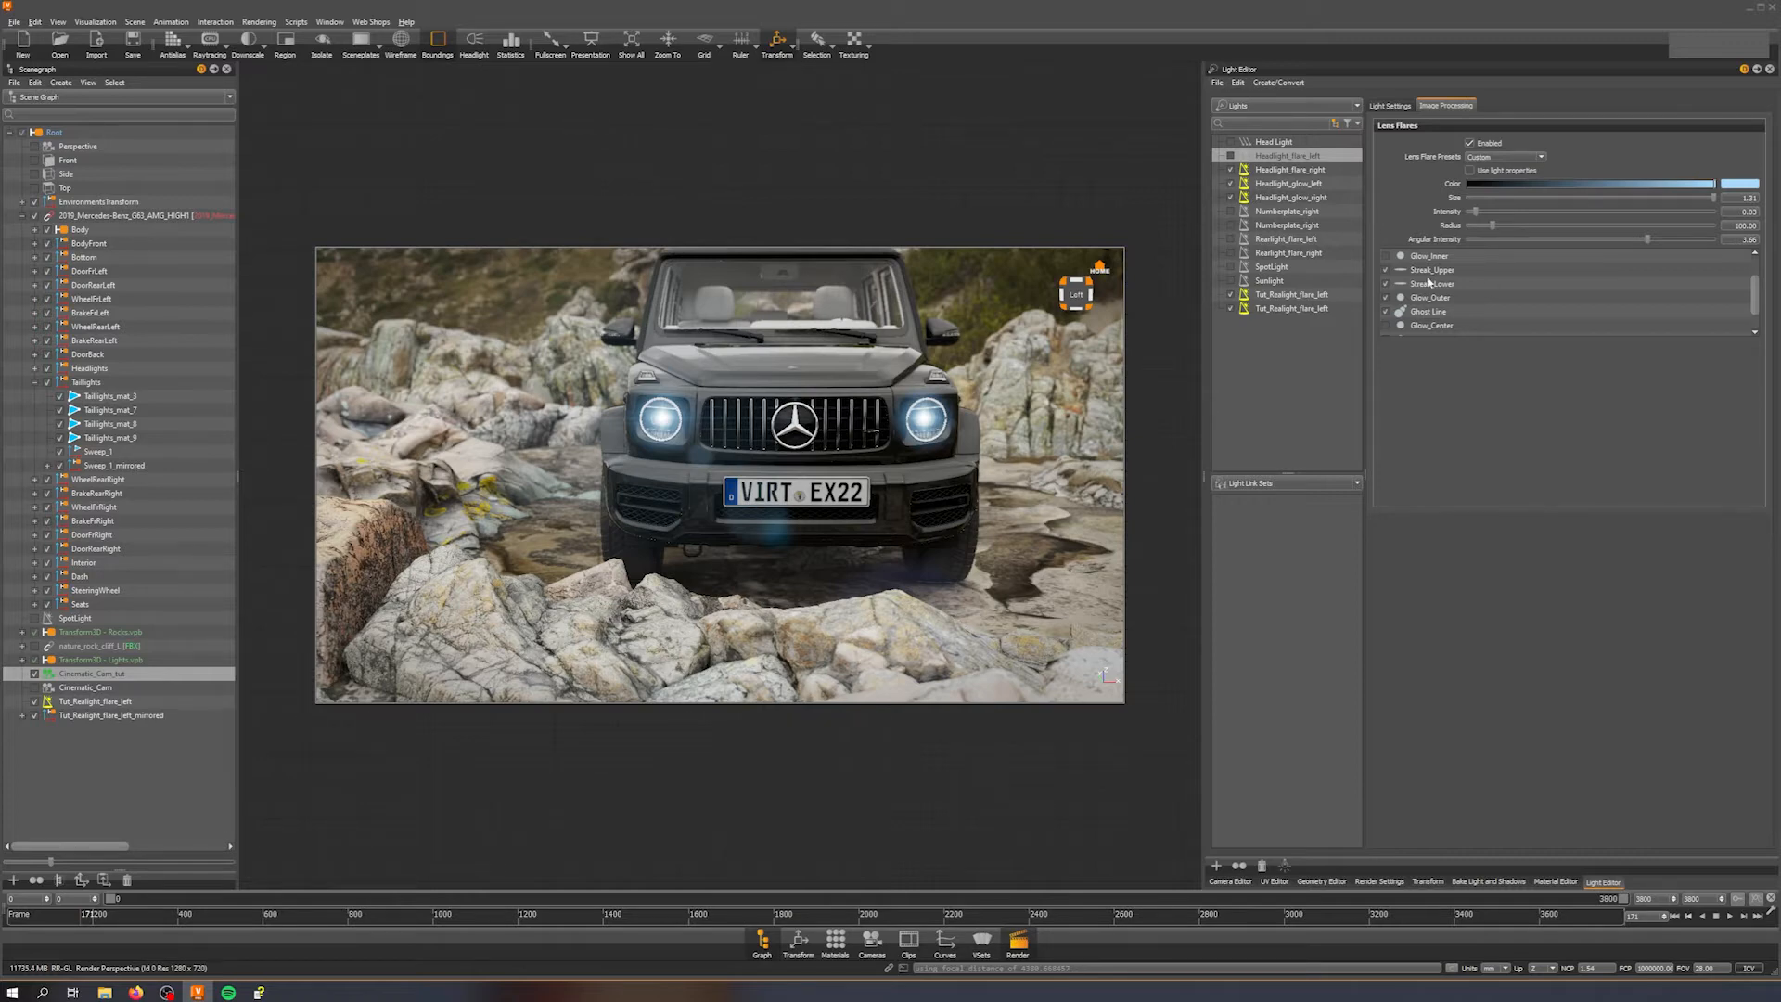
# Step: Select Headlight_flare_right and pick its Ghost Line lens flare element
pyautogui.scroll(-1, 1473, 312)
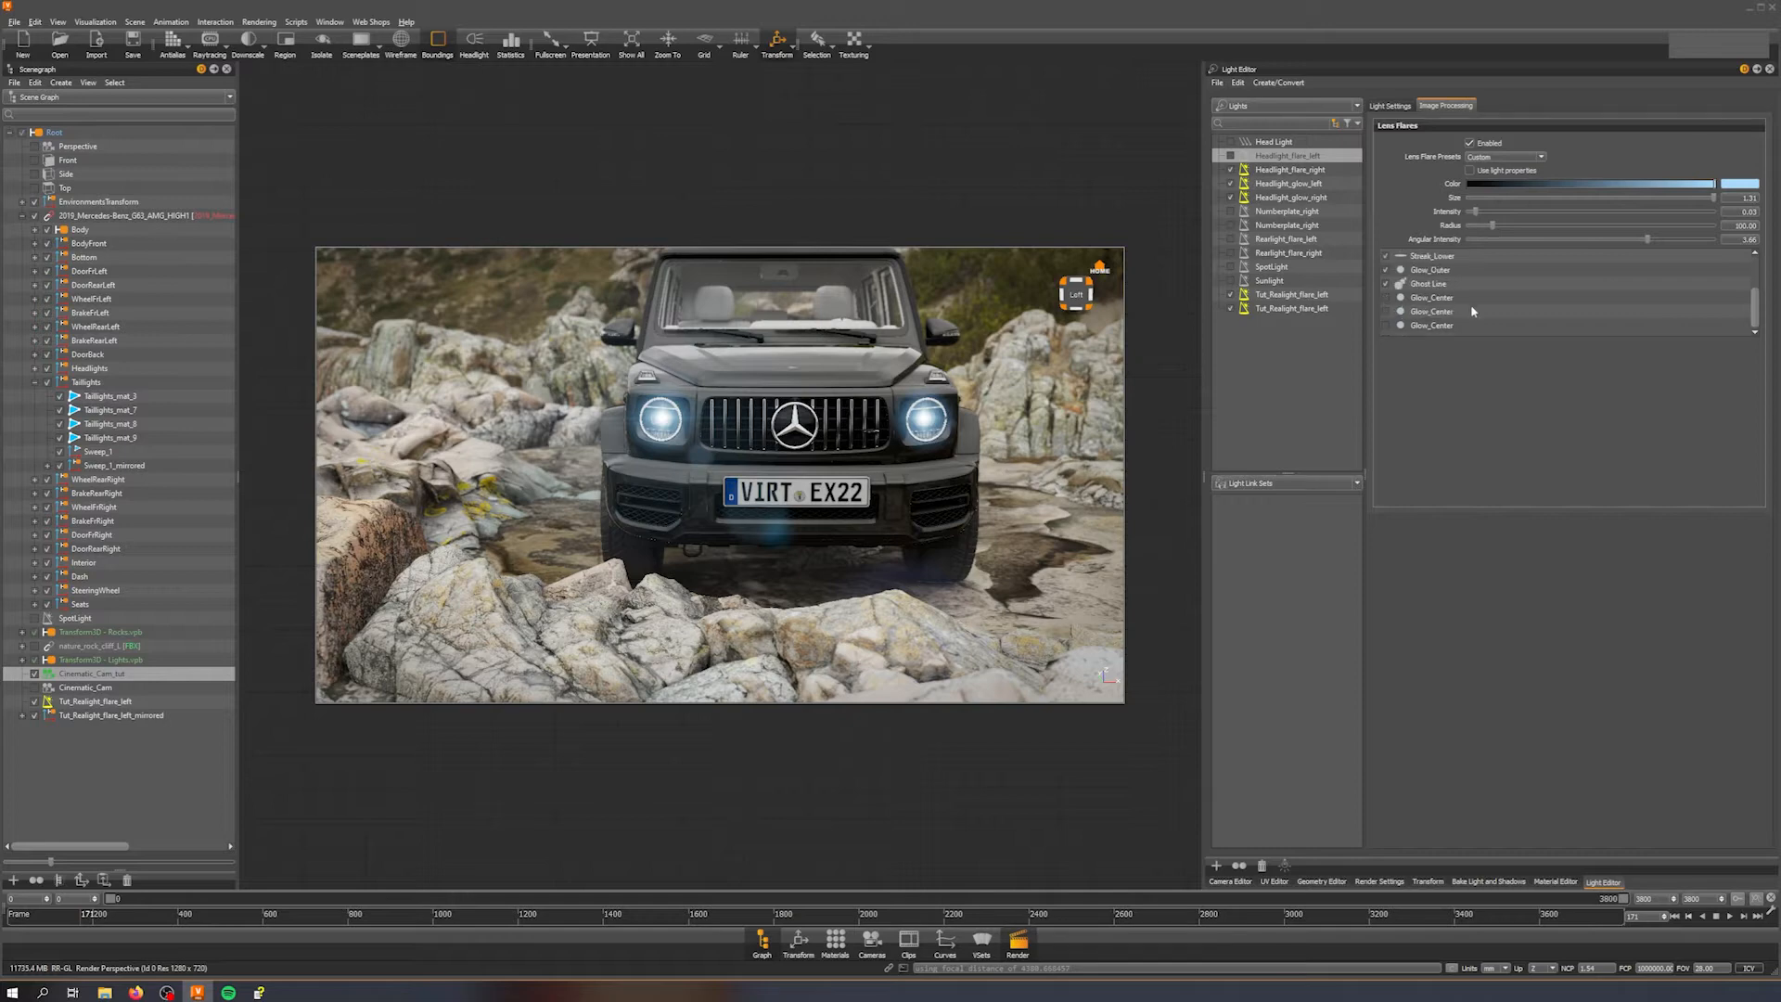
pyautogui.click(1278, 172)
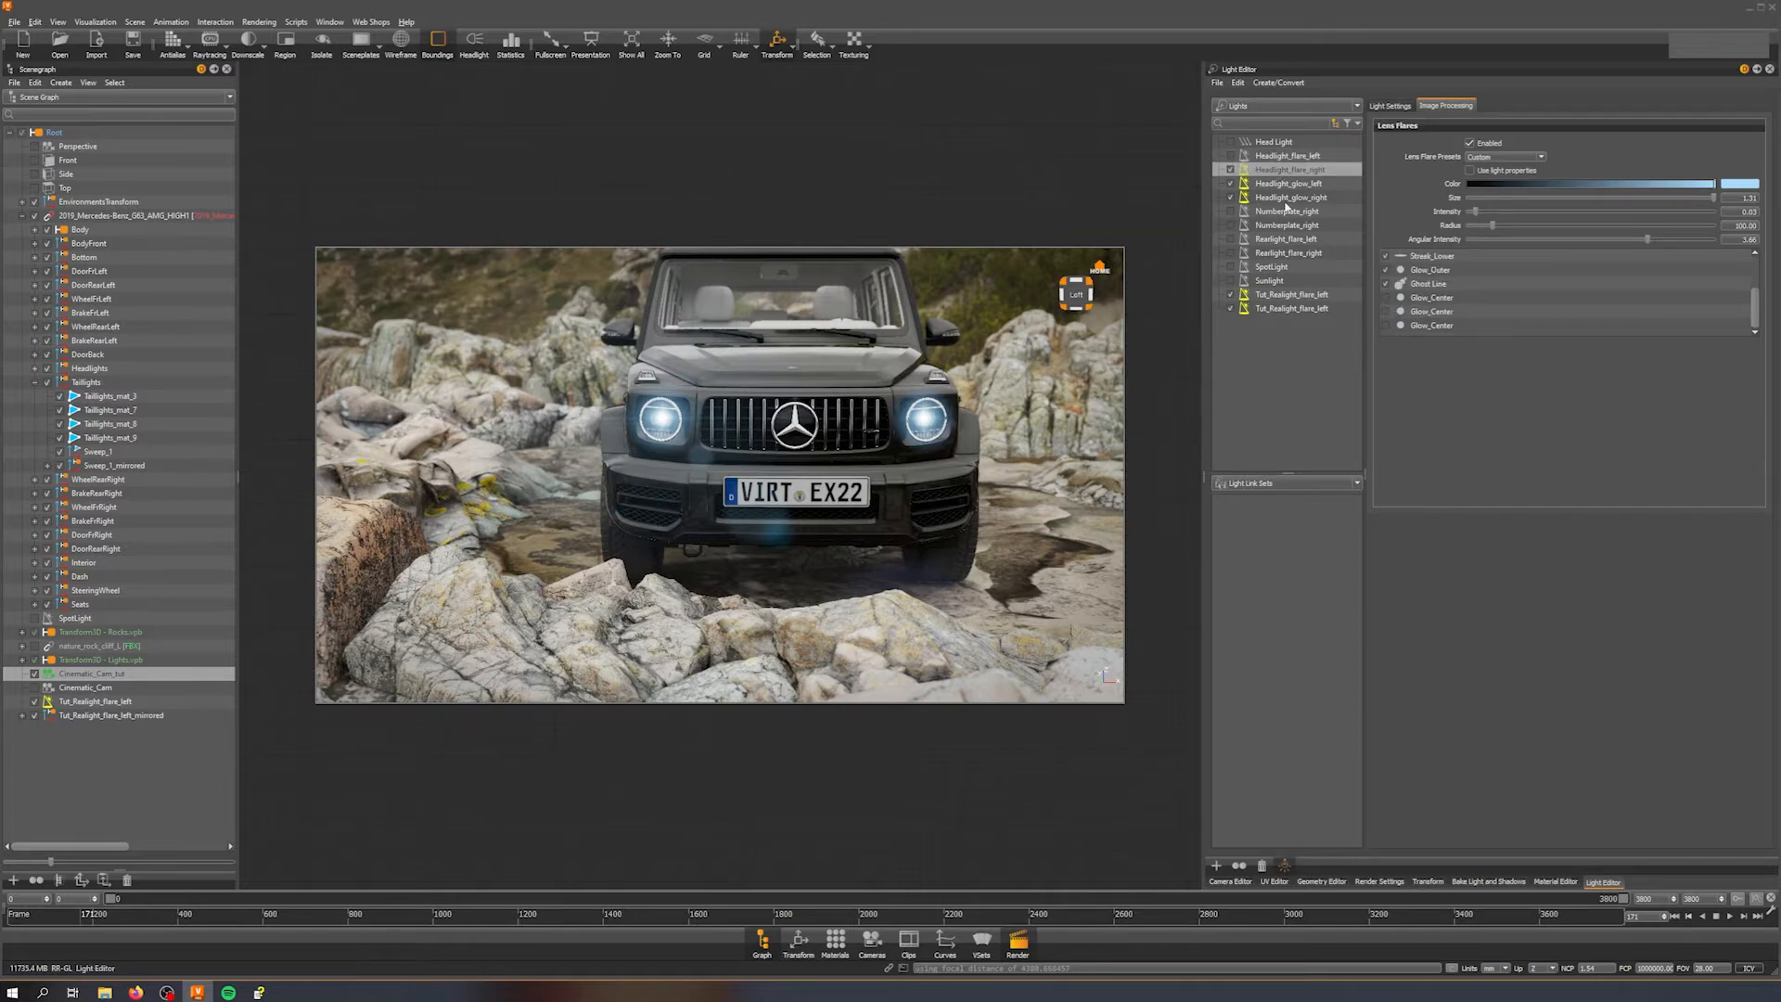
pyautogui.scroll(2, 1471, 317)
pyautogui.scroll(-2, 1466, 281)
pyautogui.click(1443, 287)
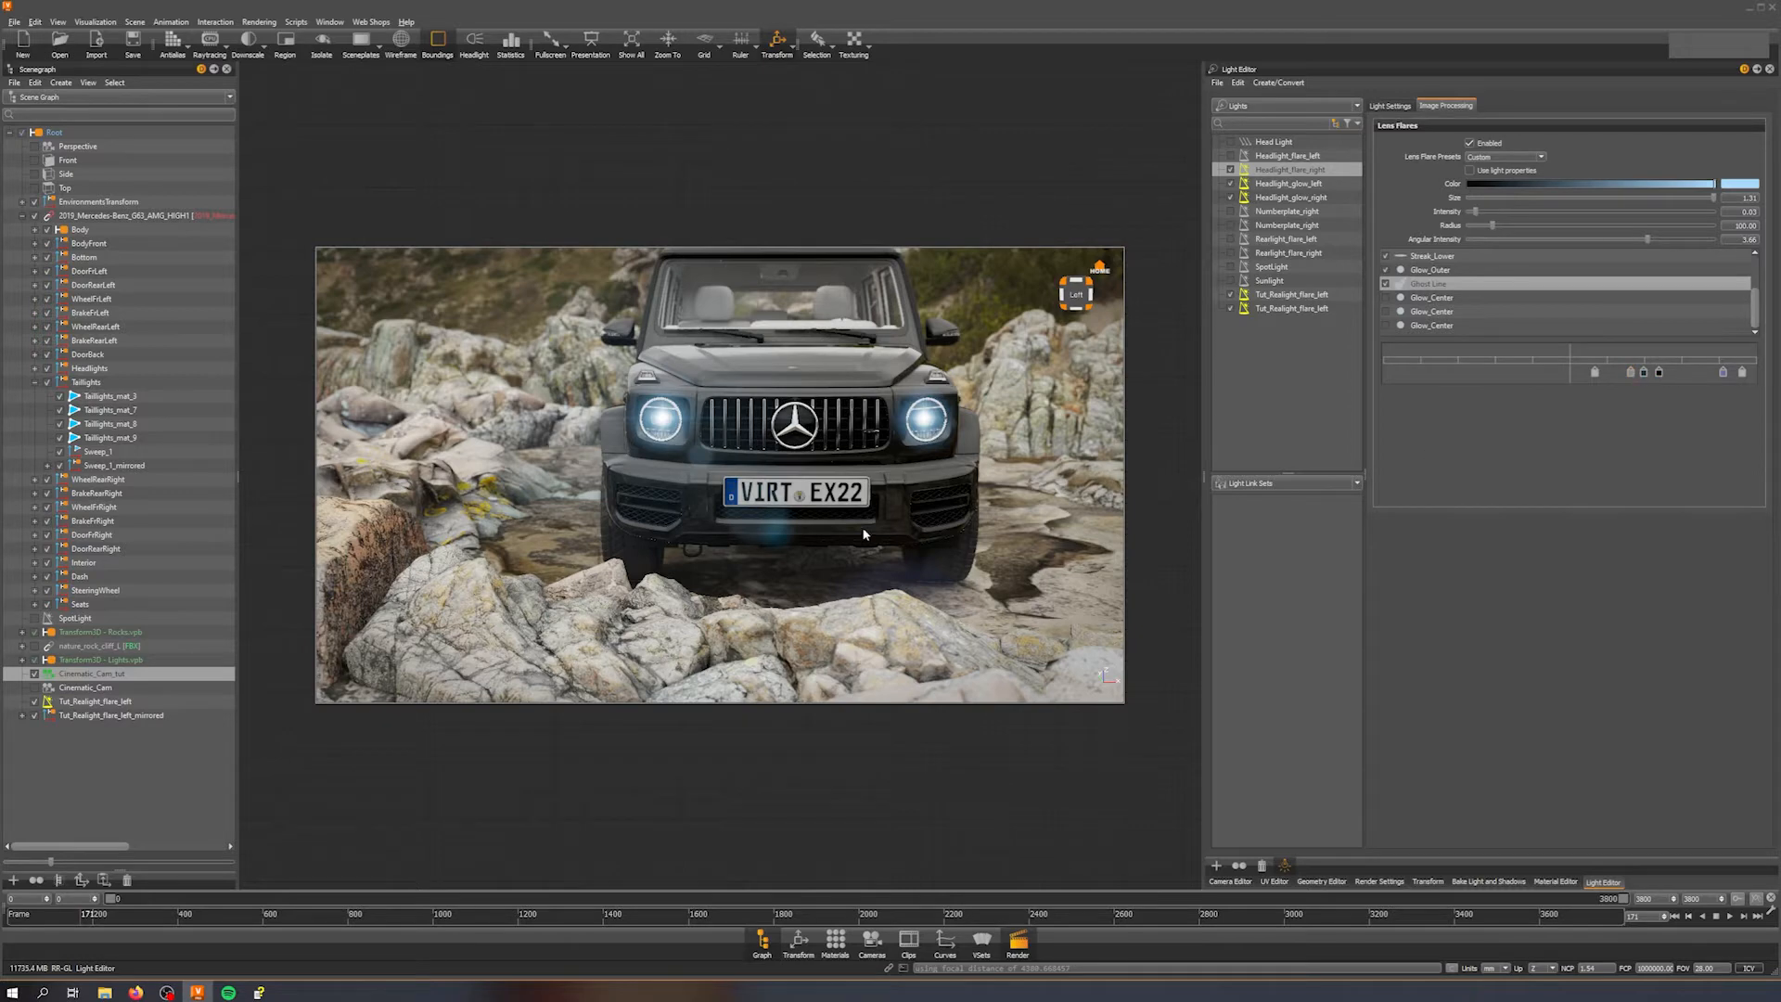
# Step: Disable the Headlight_flare_left light while checking the headlight flare in the viewport
pyautogui.moveTo(752, 485); pyautogui.dragTo(828, 509, button='middle')
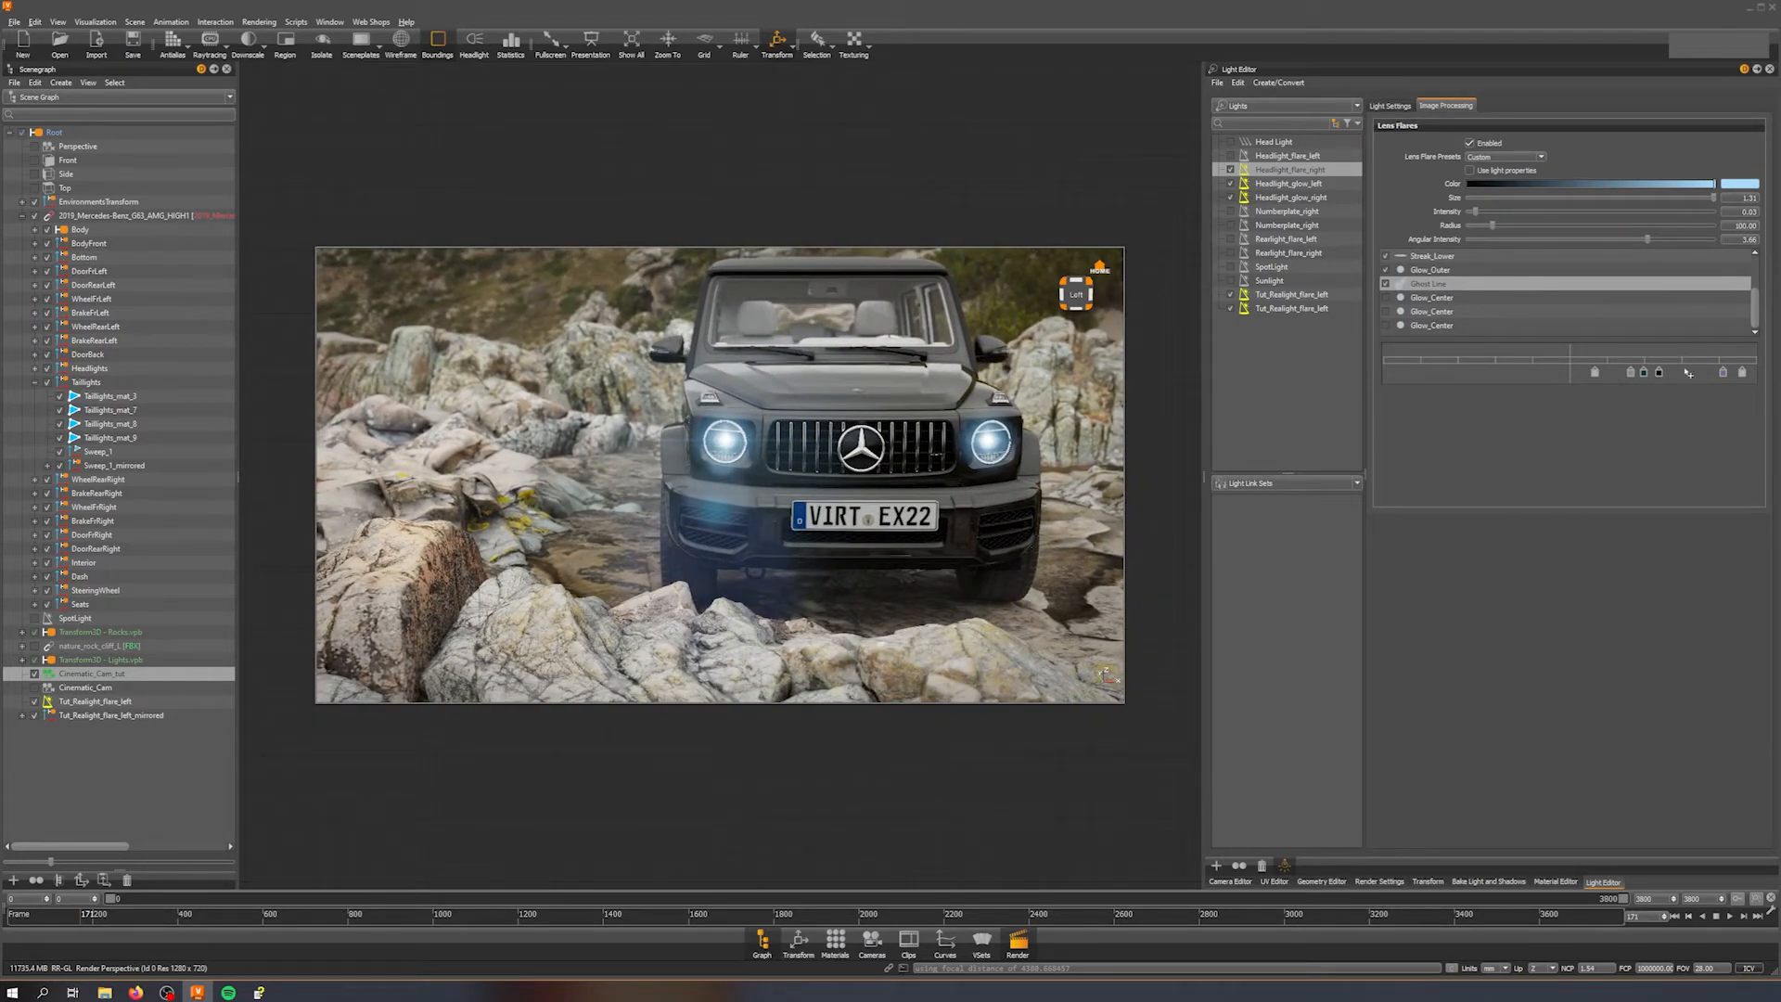
pyautogui.moveTo(1007, 494); pyautogui.dragTo(937, 486, button='middle')
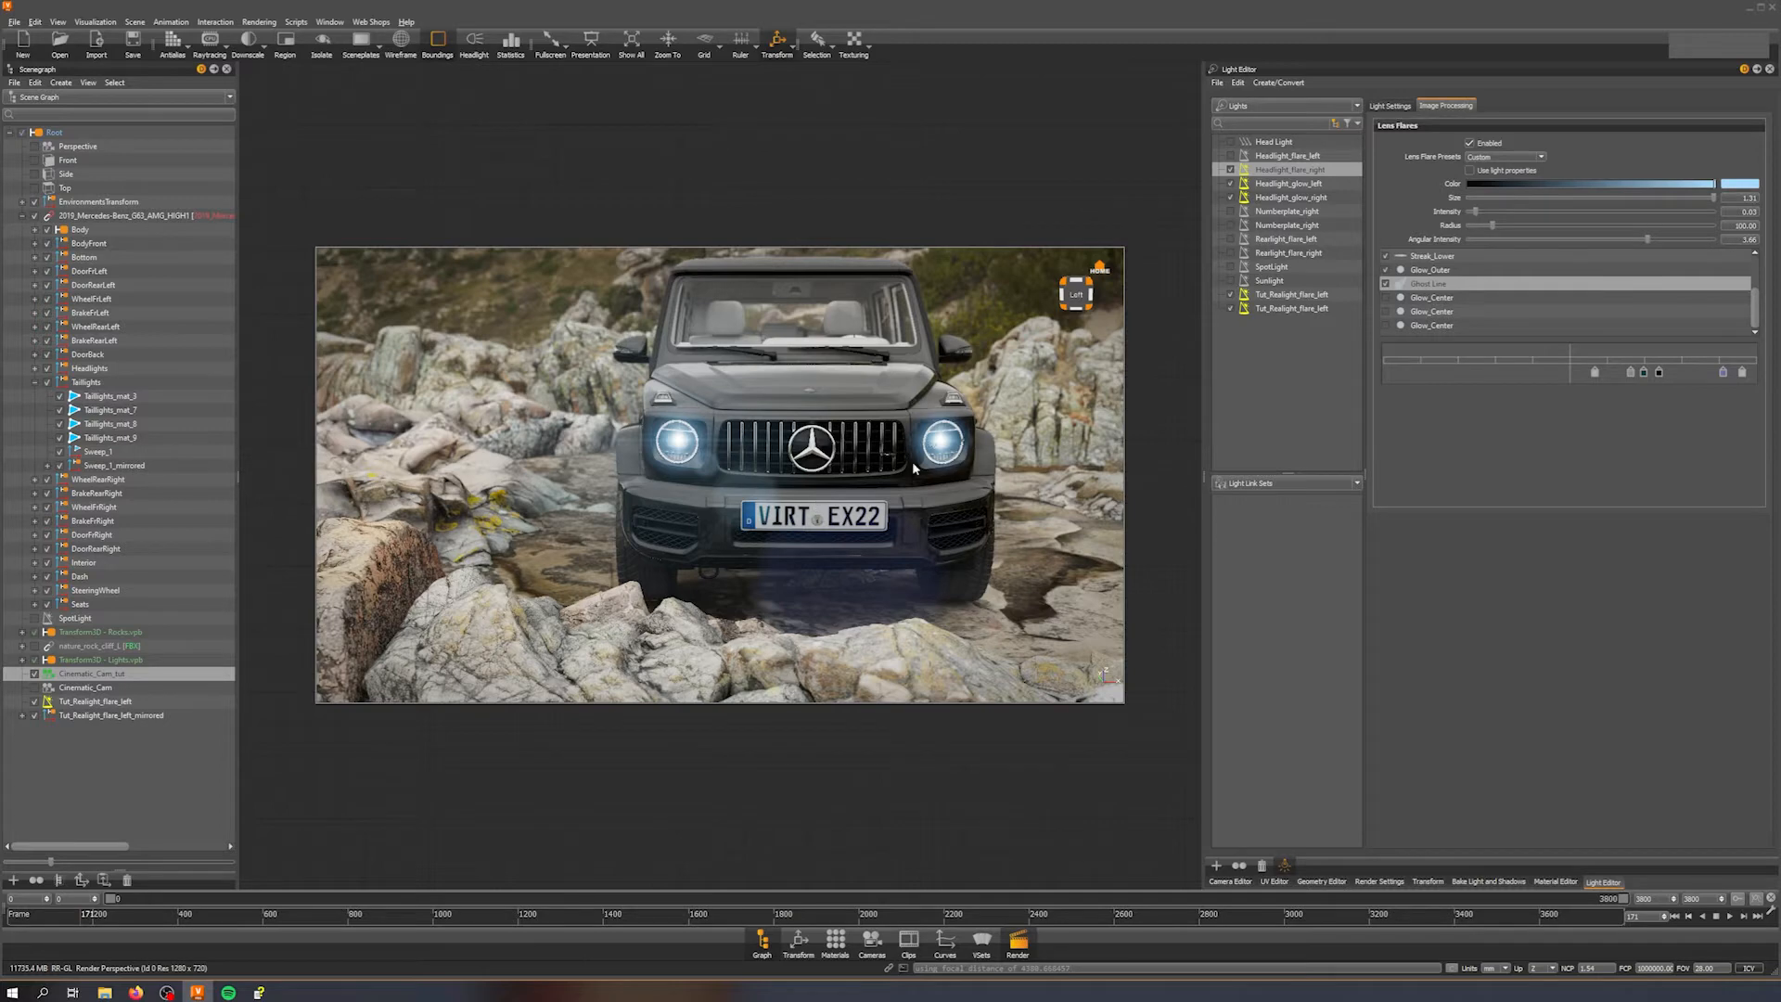
pyautogui.click(1231, 157)
pyautogui.moveTo(871, 556); pyautogui.dragTo(815, 525, button='middle')
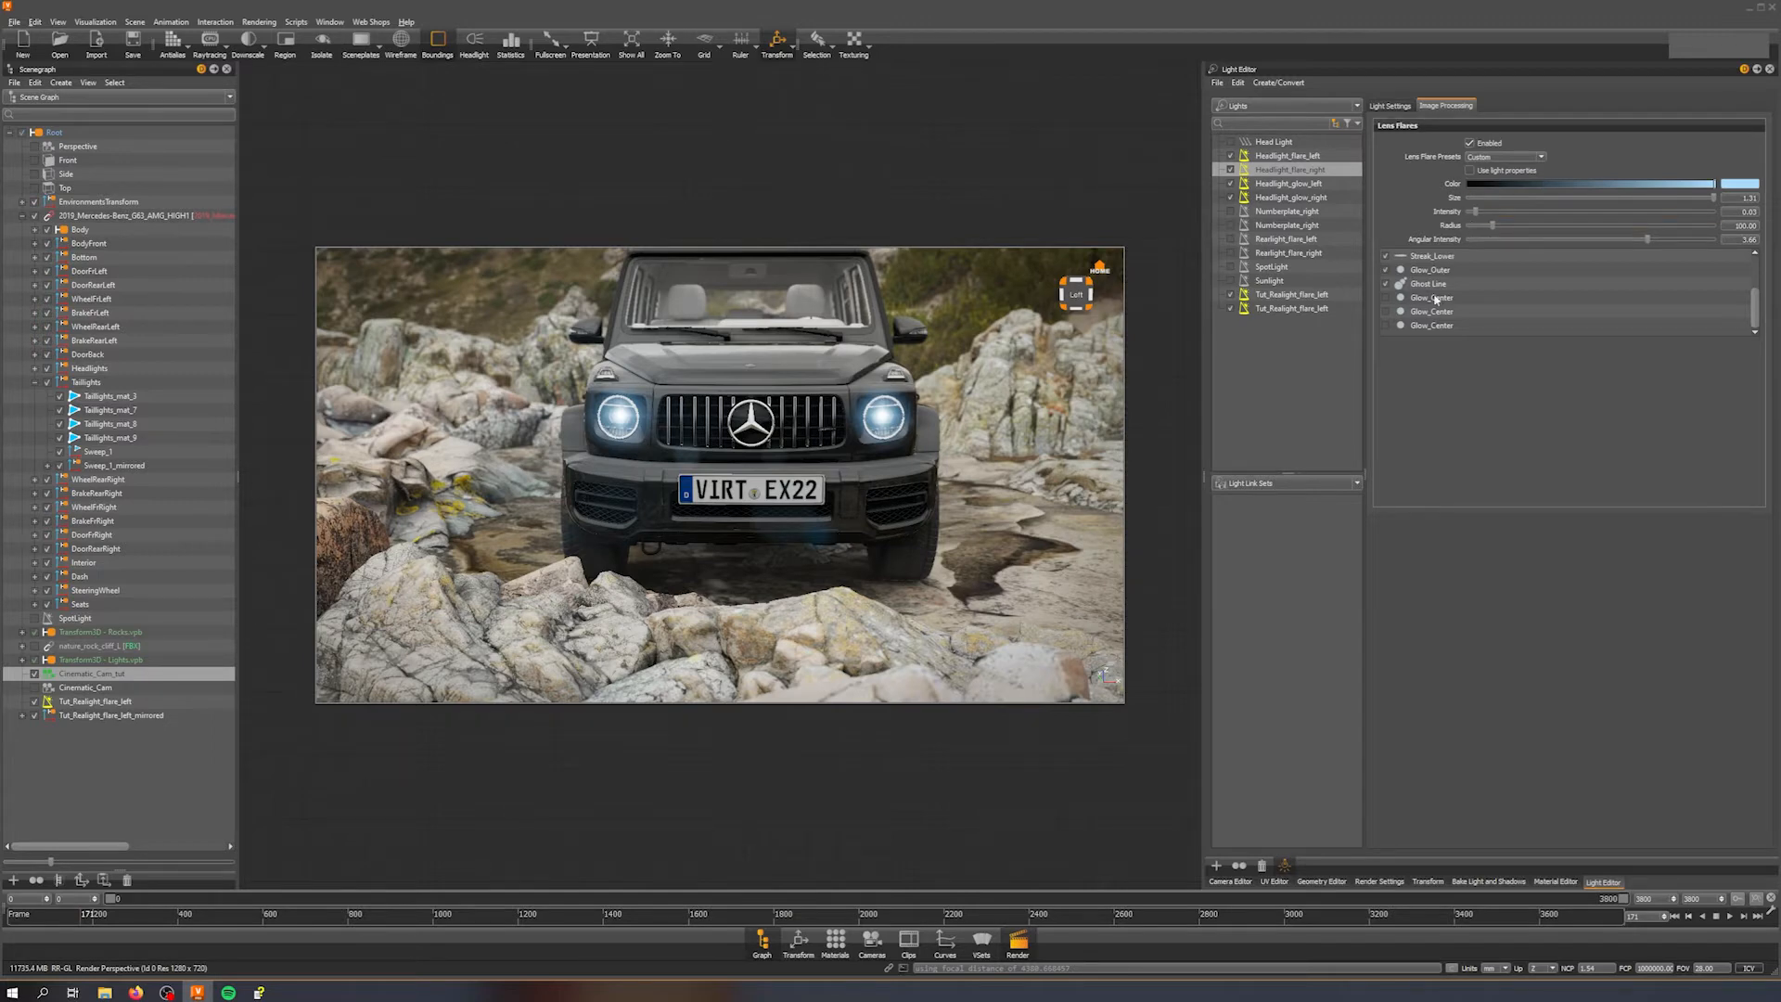
# Step: Inspect the lens flare settings of Headlight_glow_left and Headlight_flare_right
pyautogui.scroll(1, 1462, 295)
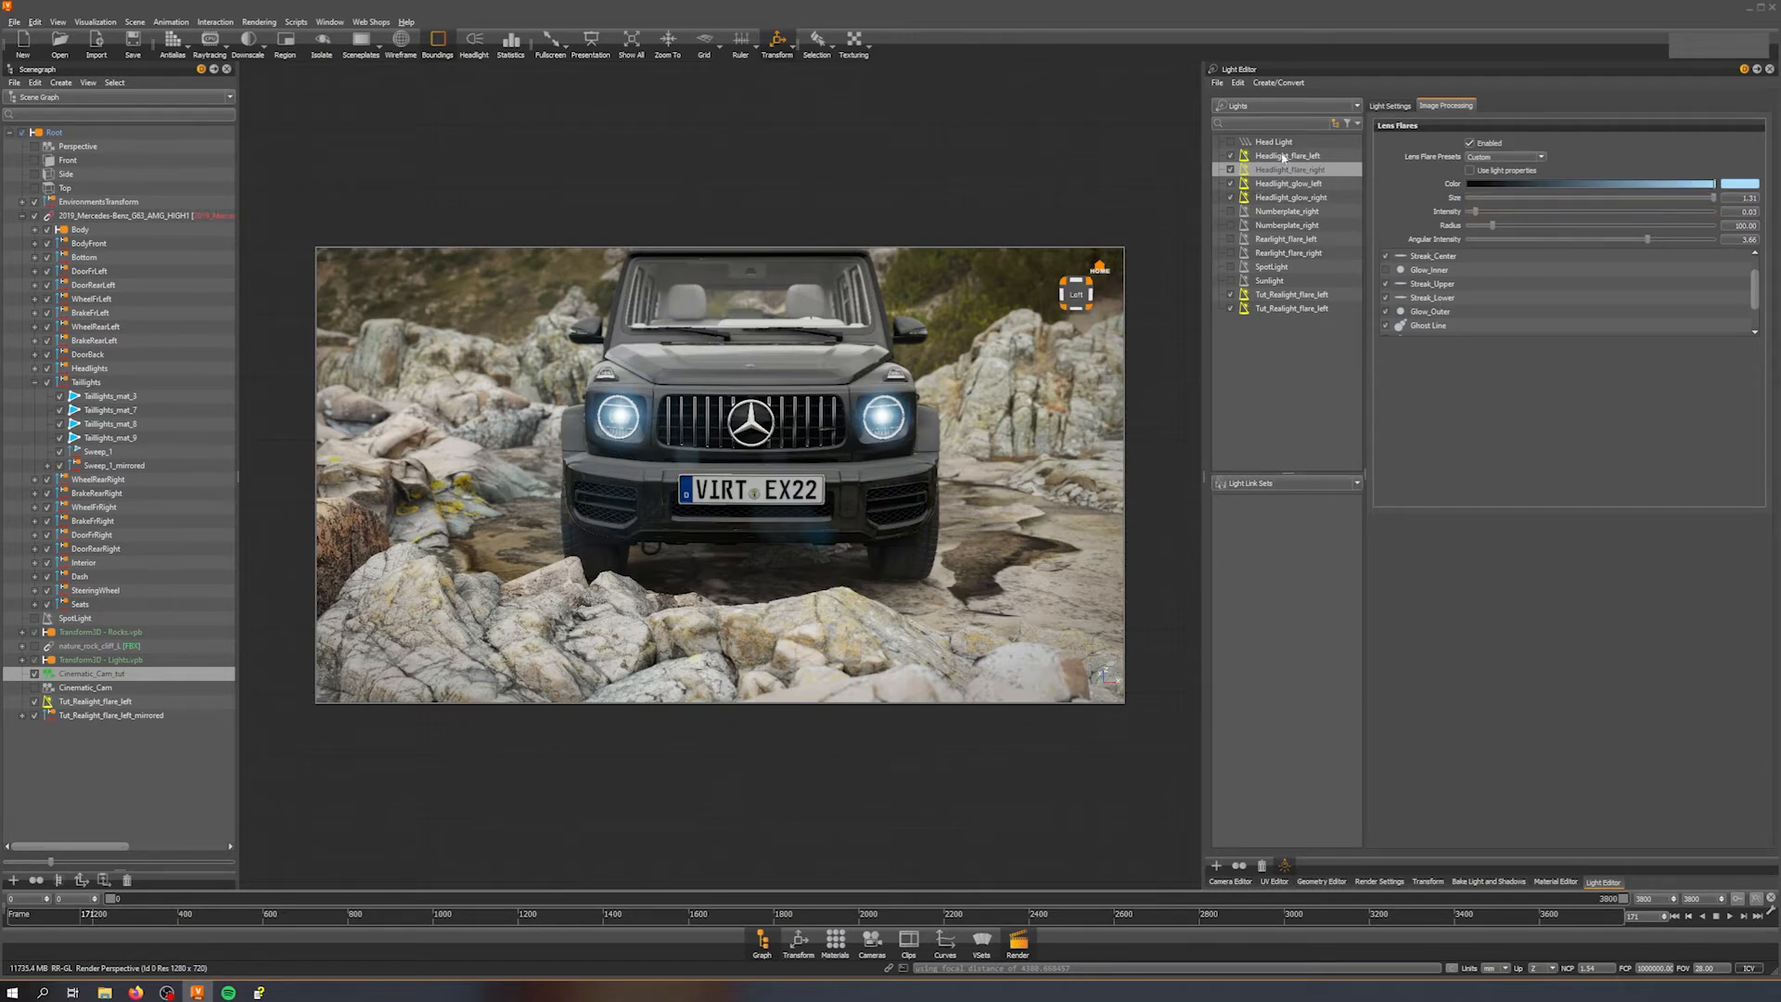
pyautogui.click(1299, 183)
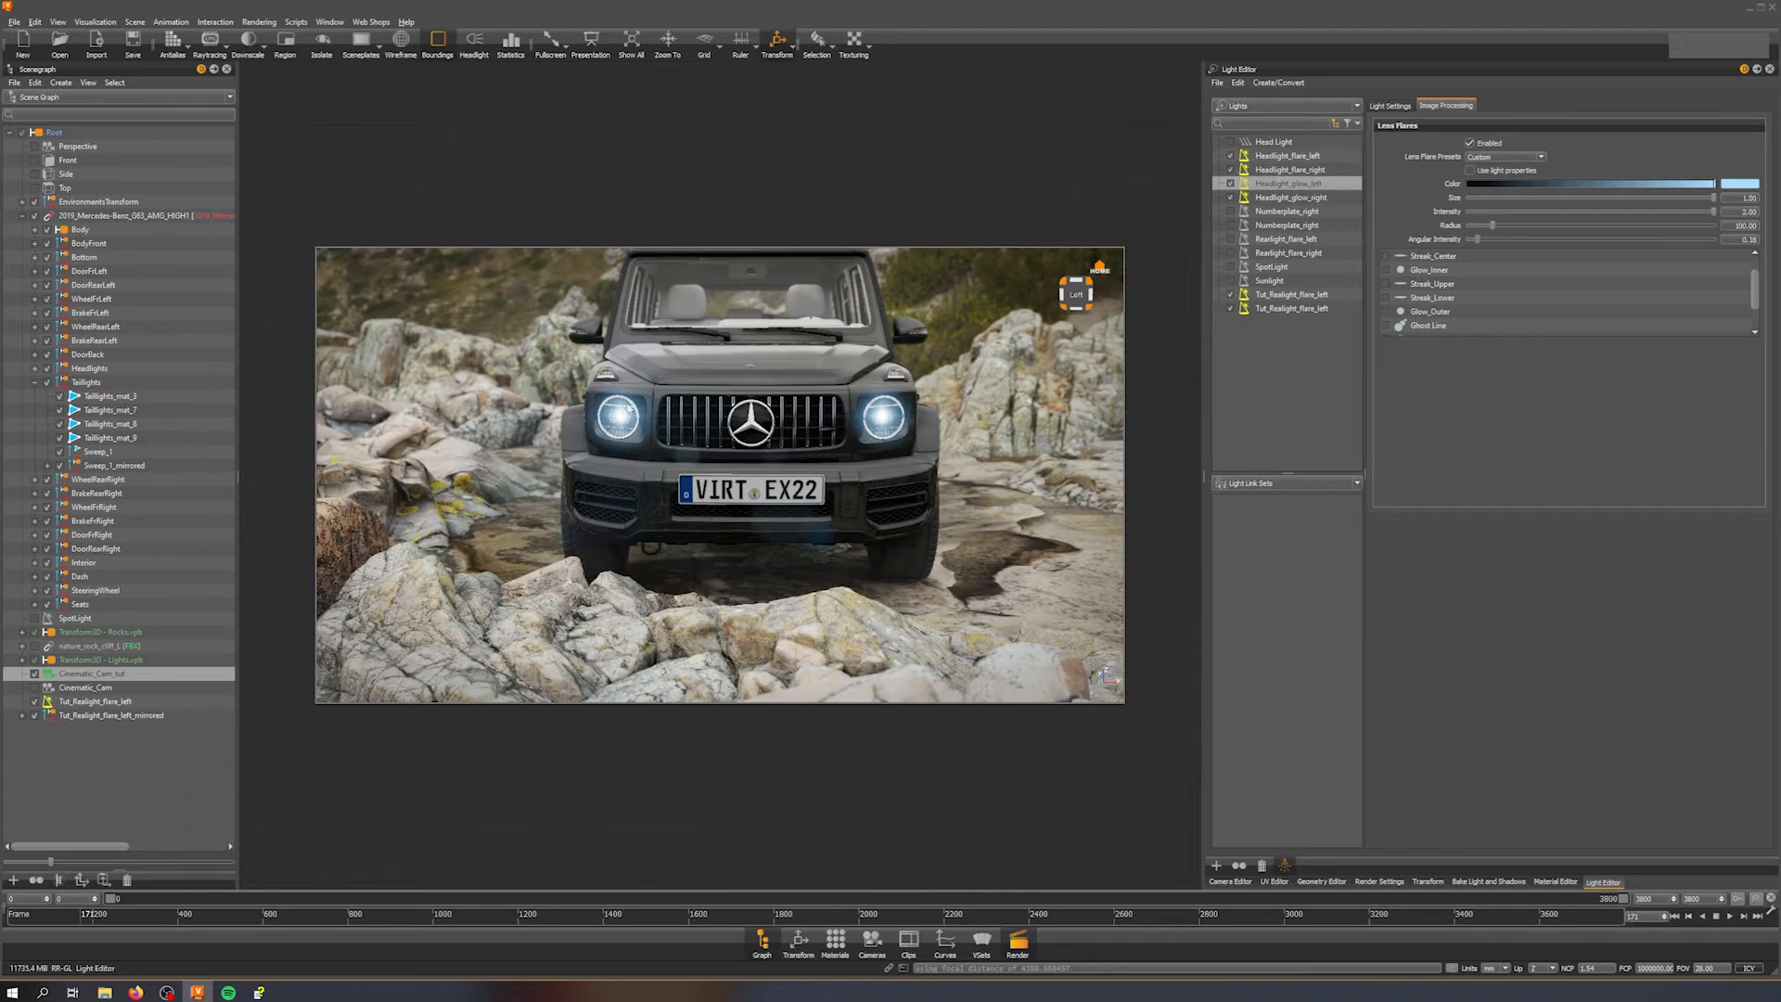
pyautogui.click(1295, 170)
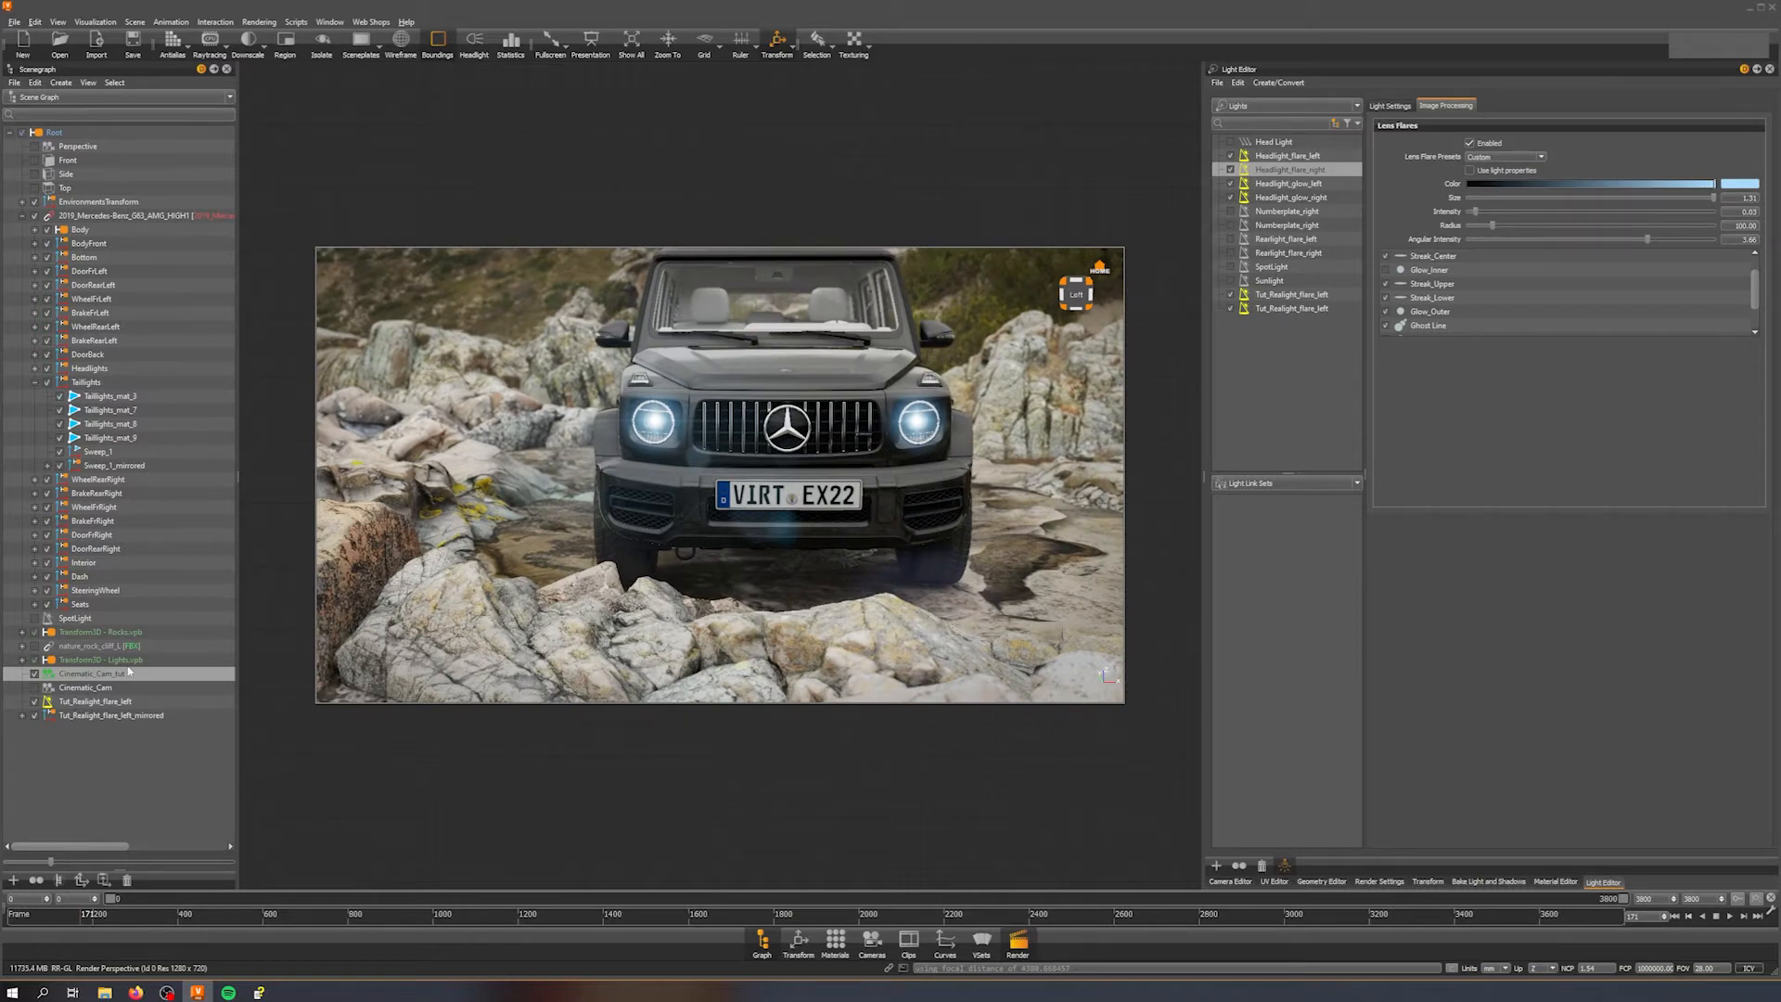
# Step: Disable Headlight_flare_right plus the Headlight_glow_left and Headlight_glow_right lights
pyautogui.click(1230, 170)
pyautogui.click(1230, 171)
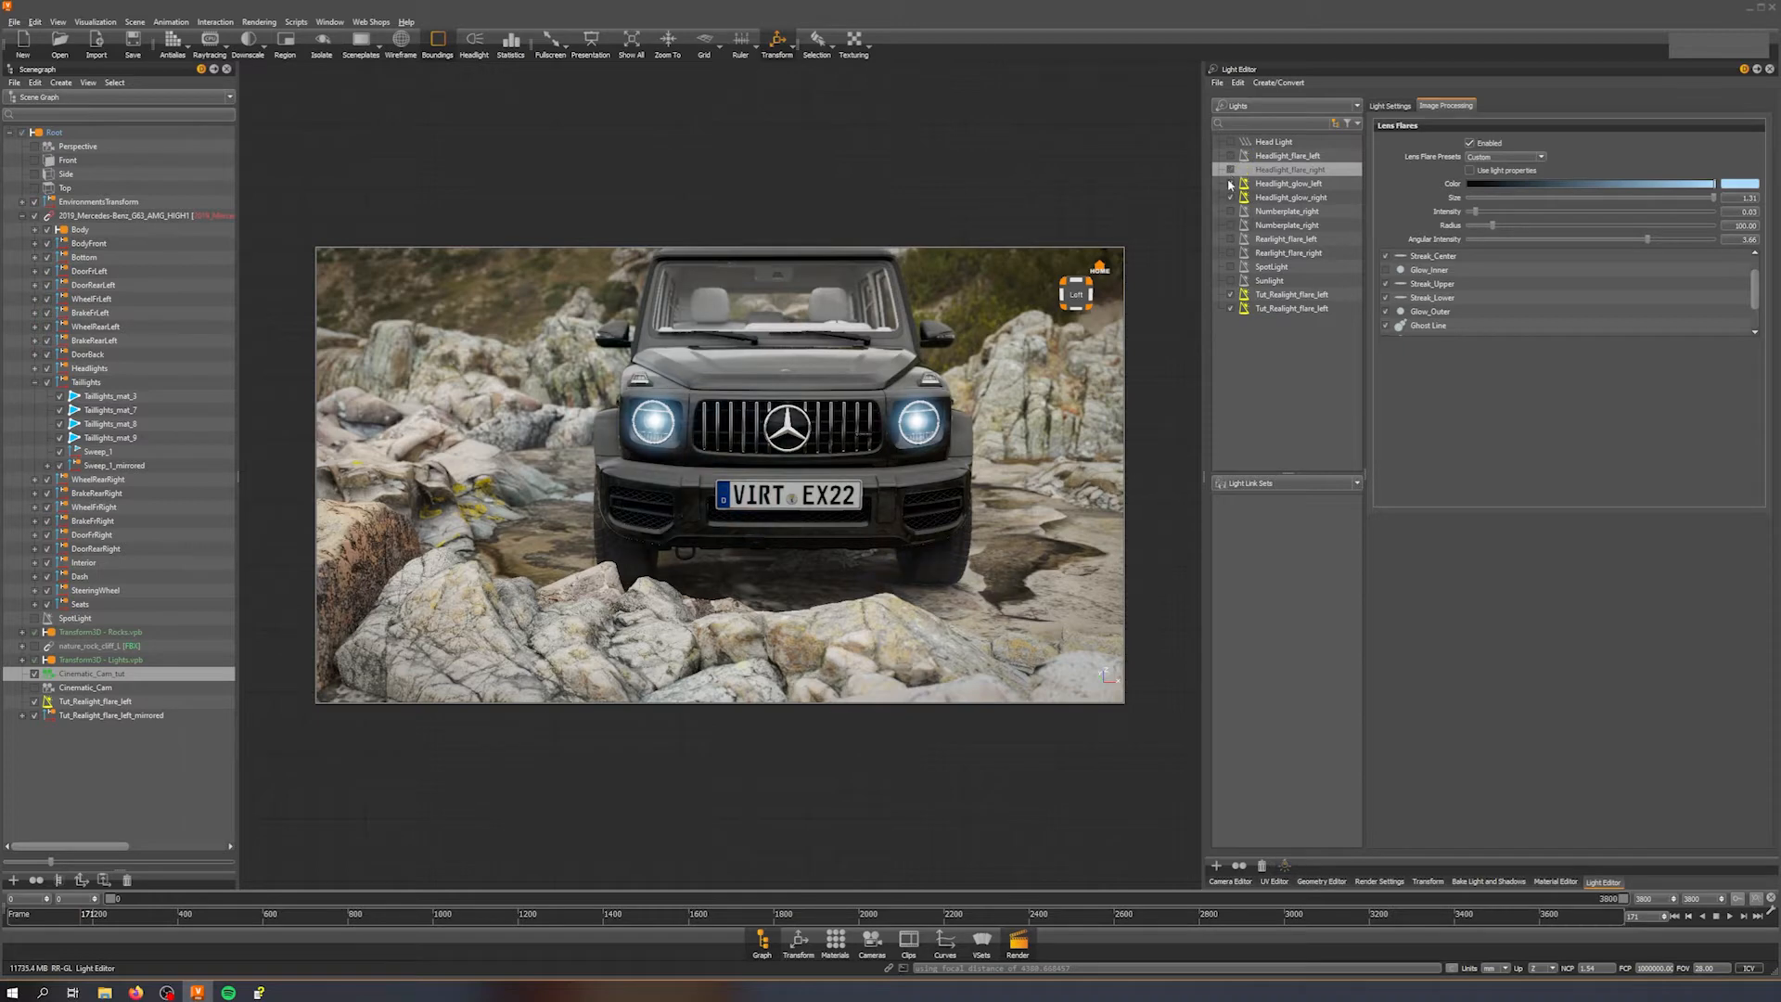
pyautogui.click(1231, 183)
pyautogui.click(1232, 197)
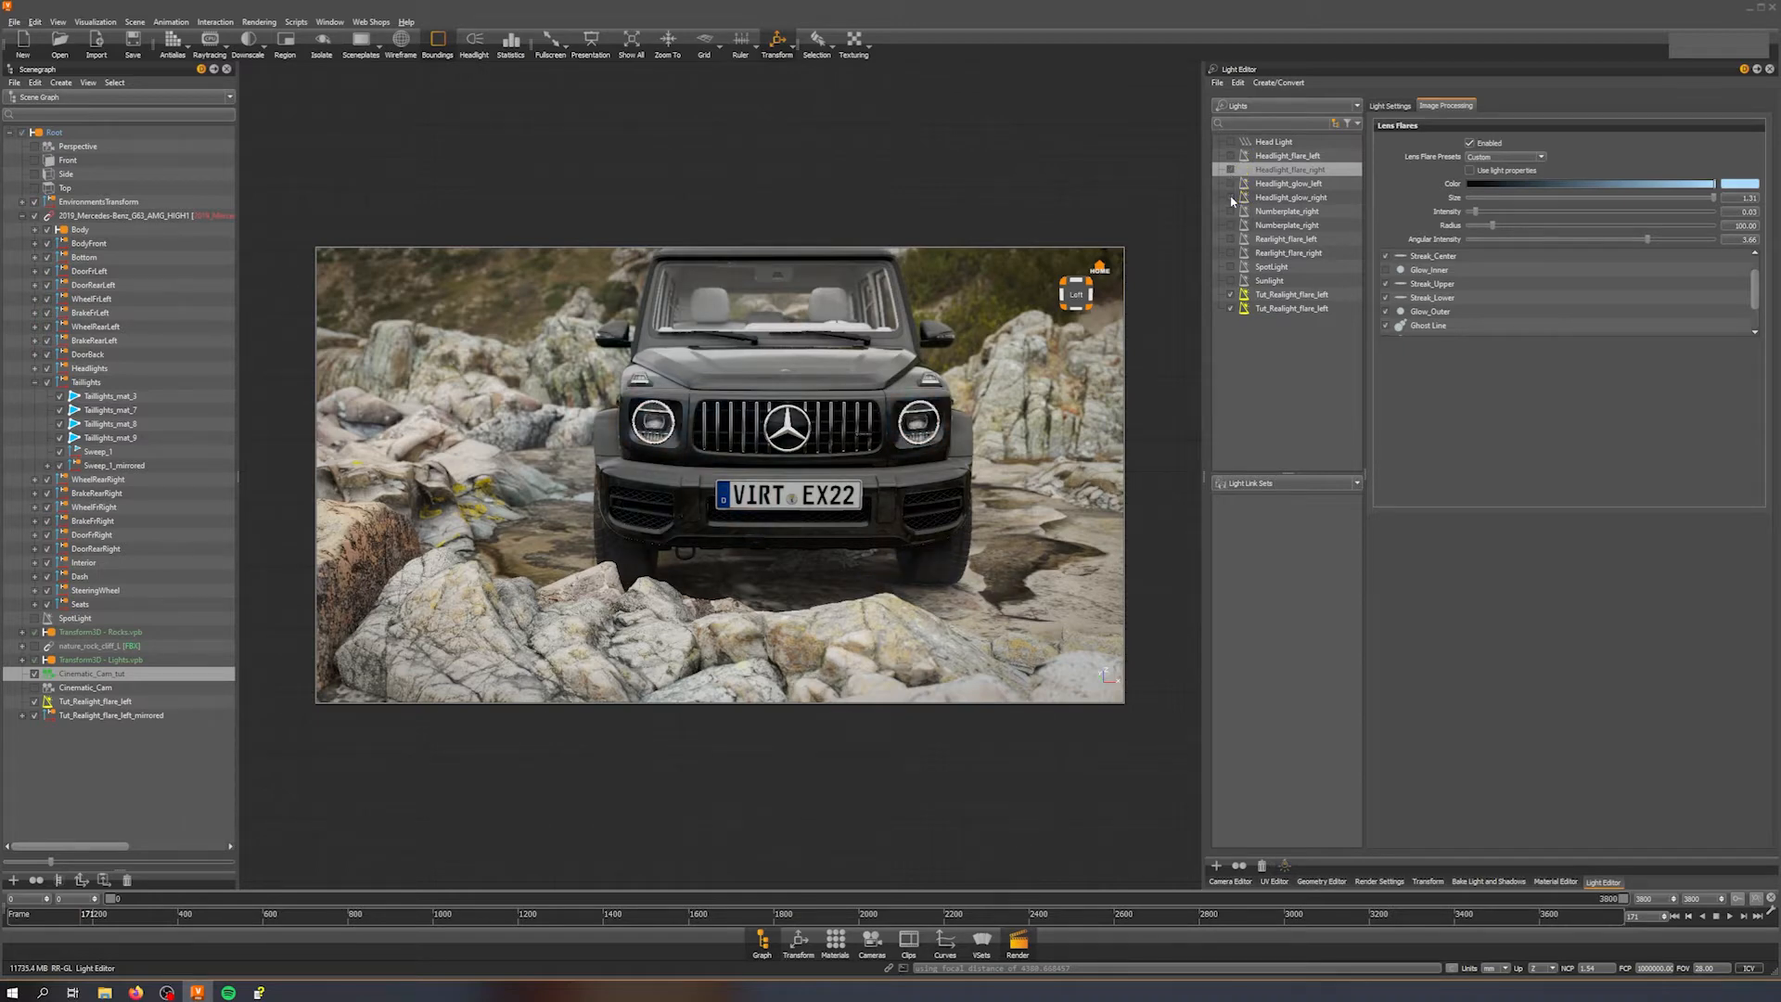
# Step: Switch between Cinematic_Cam and Cinematic_Cam_tut while navigating to examine the headlights
pyautogui.moveTo(580, 471); pyautogui.dragTo(682, 437)
pyautogui.scroll(5, 683, 442)
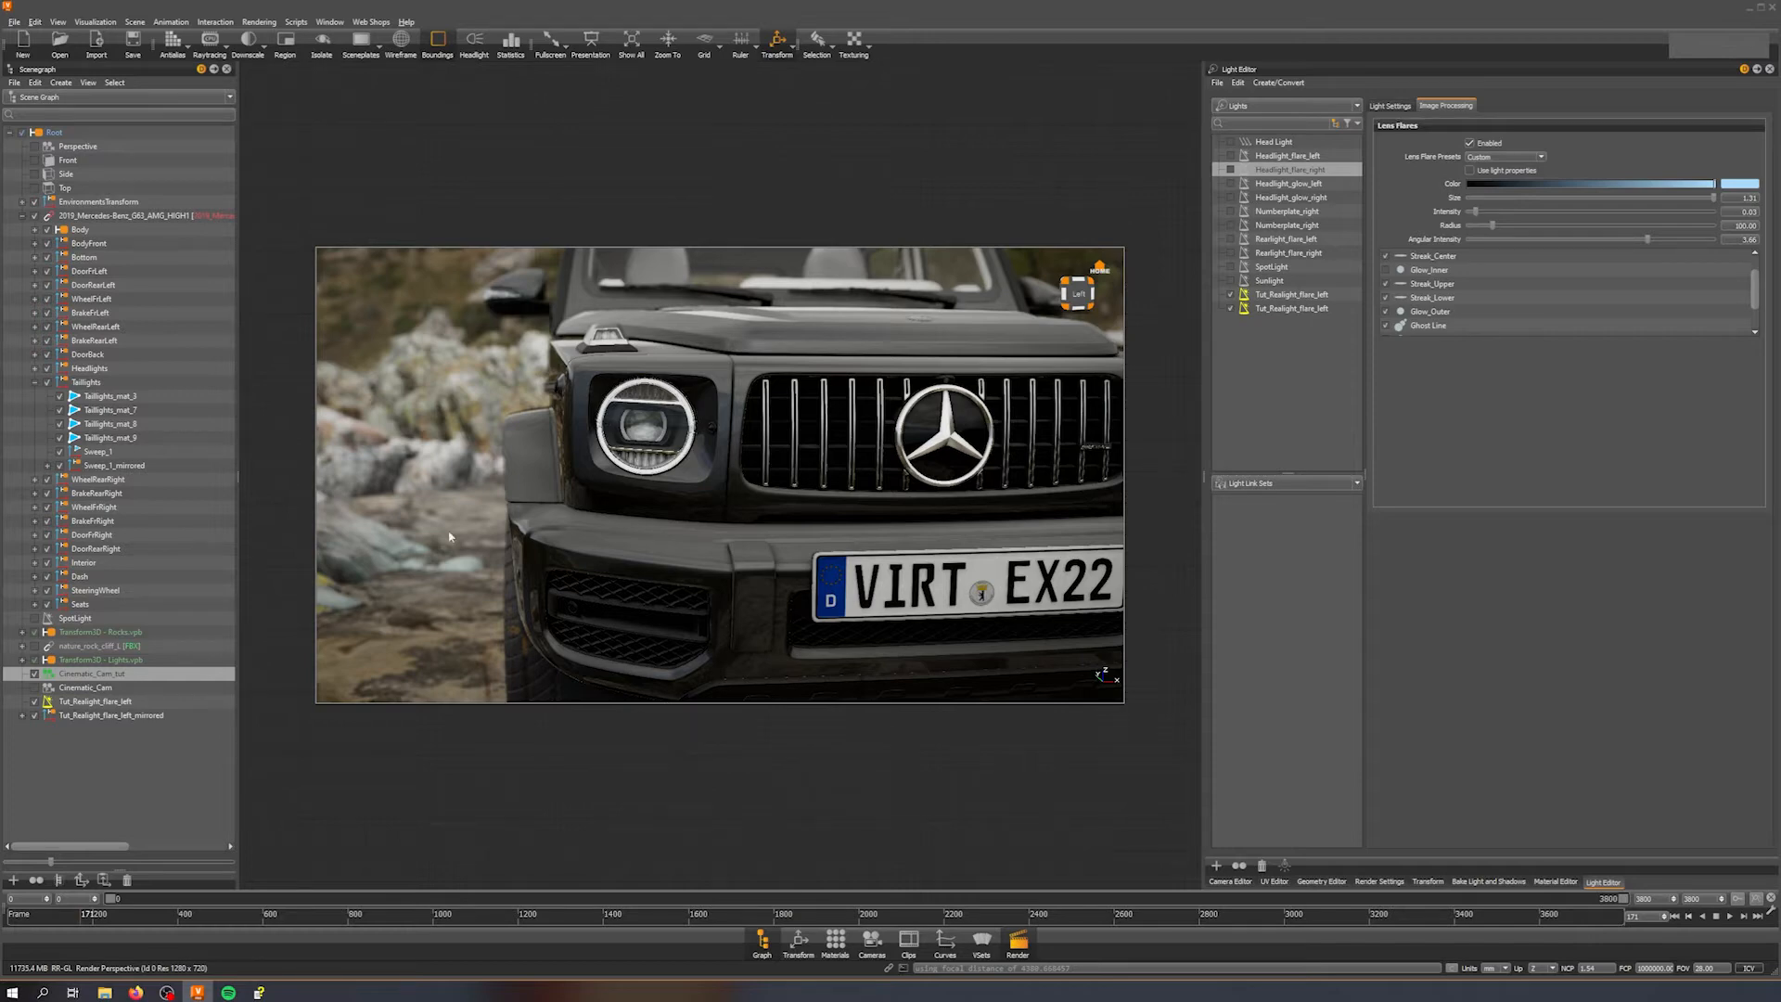
pyautogui.click(35, 688)
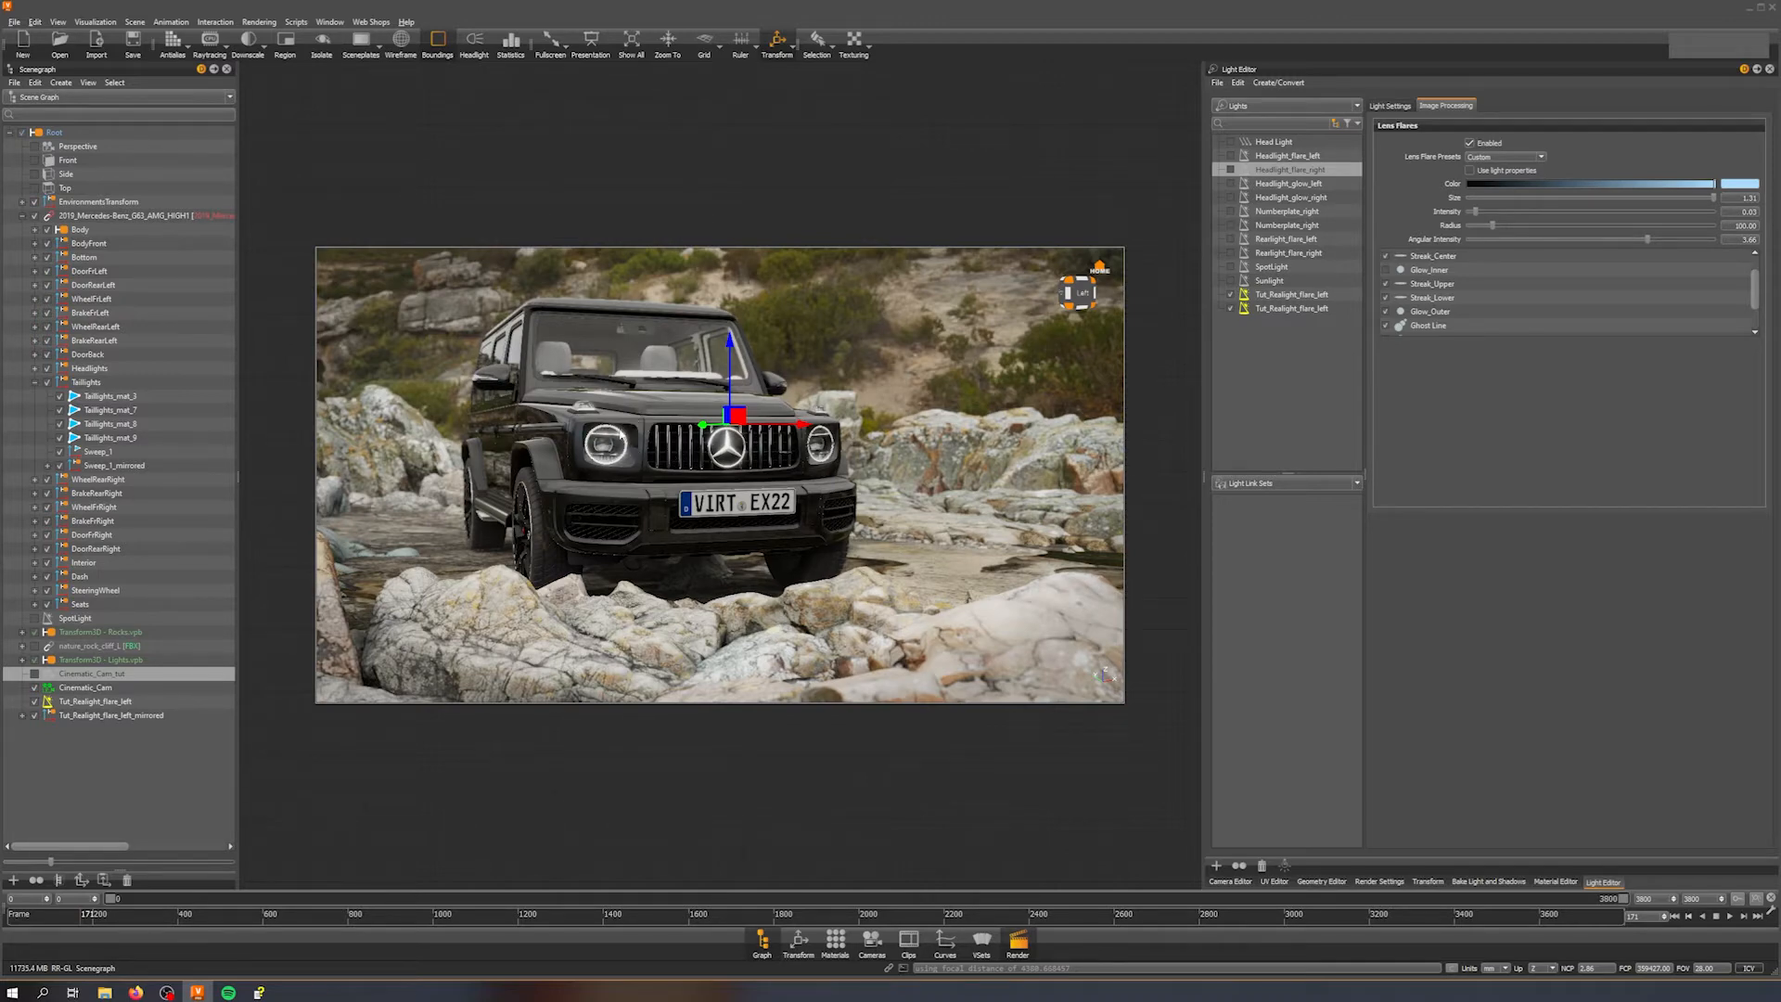
pyautogui.moveTo(630, 467); pyautogui.dragTo(681, 467)
pyautogui.moveTo(641, 442); pyautogui.dragTo(712, 447, button='middle')
pyautogui.moveTo(712, 447); pyautogui.dragTo(738, 577, button='right')
pyautogui.moveTo(704, 480); pyautogui.dragTo(868, 504, button='middle')
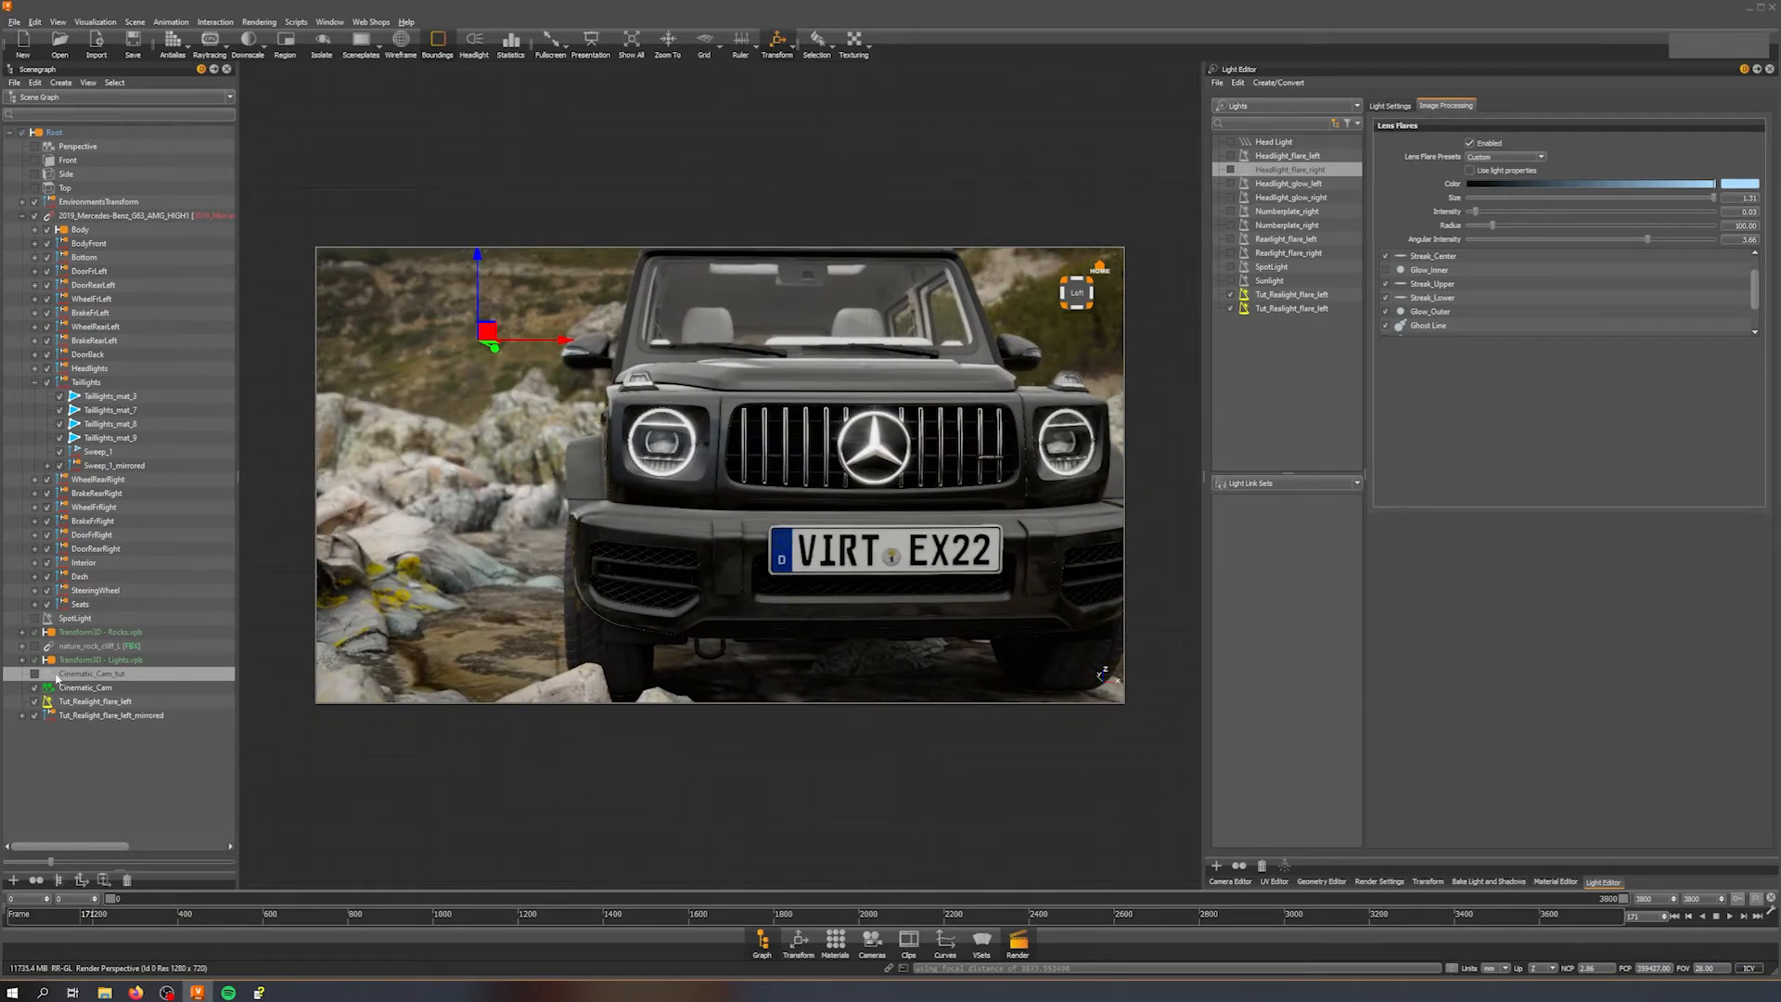
pyautogui.click(34, 675)
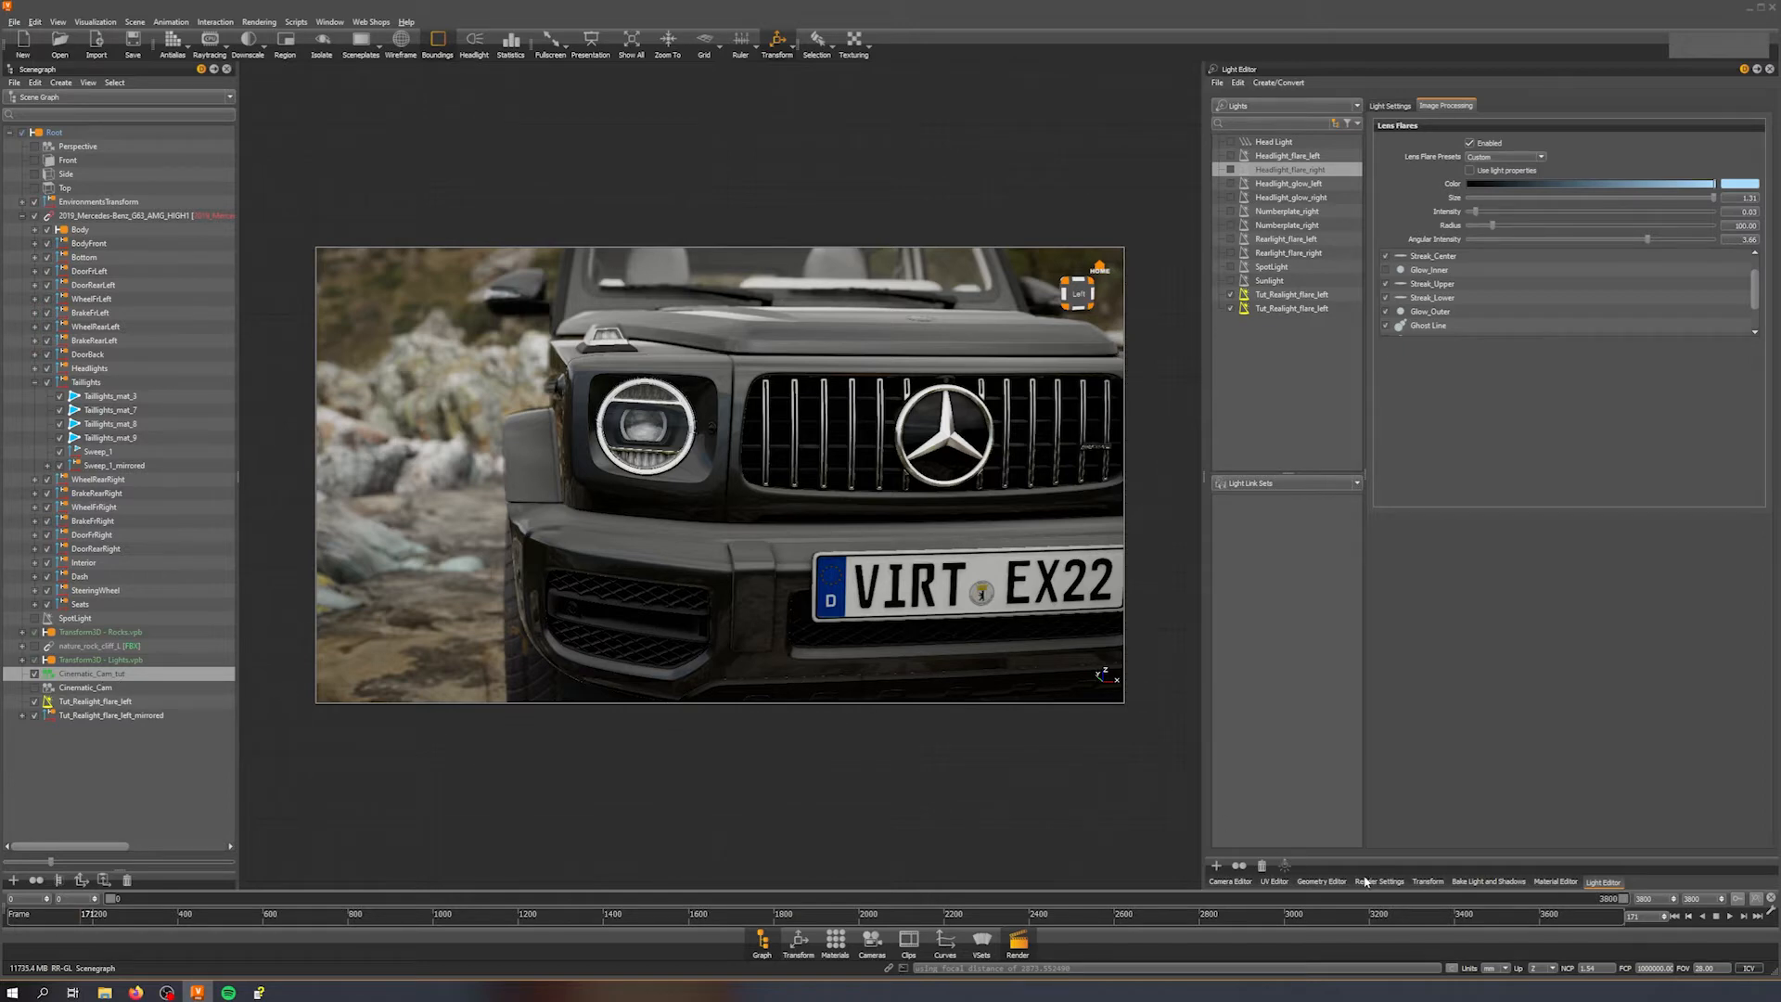
# Step: In the Camera Editor's image processing settings, set the Glow threshold to 0.3
pyautogui.click(1232, 882)
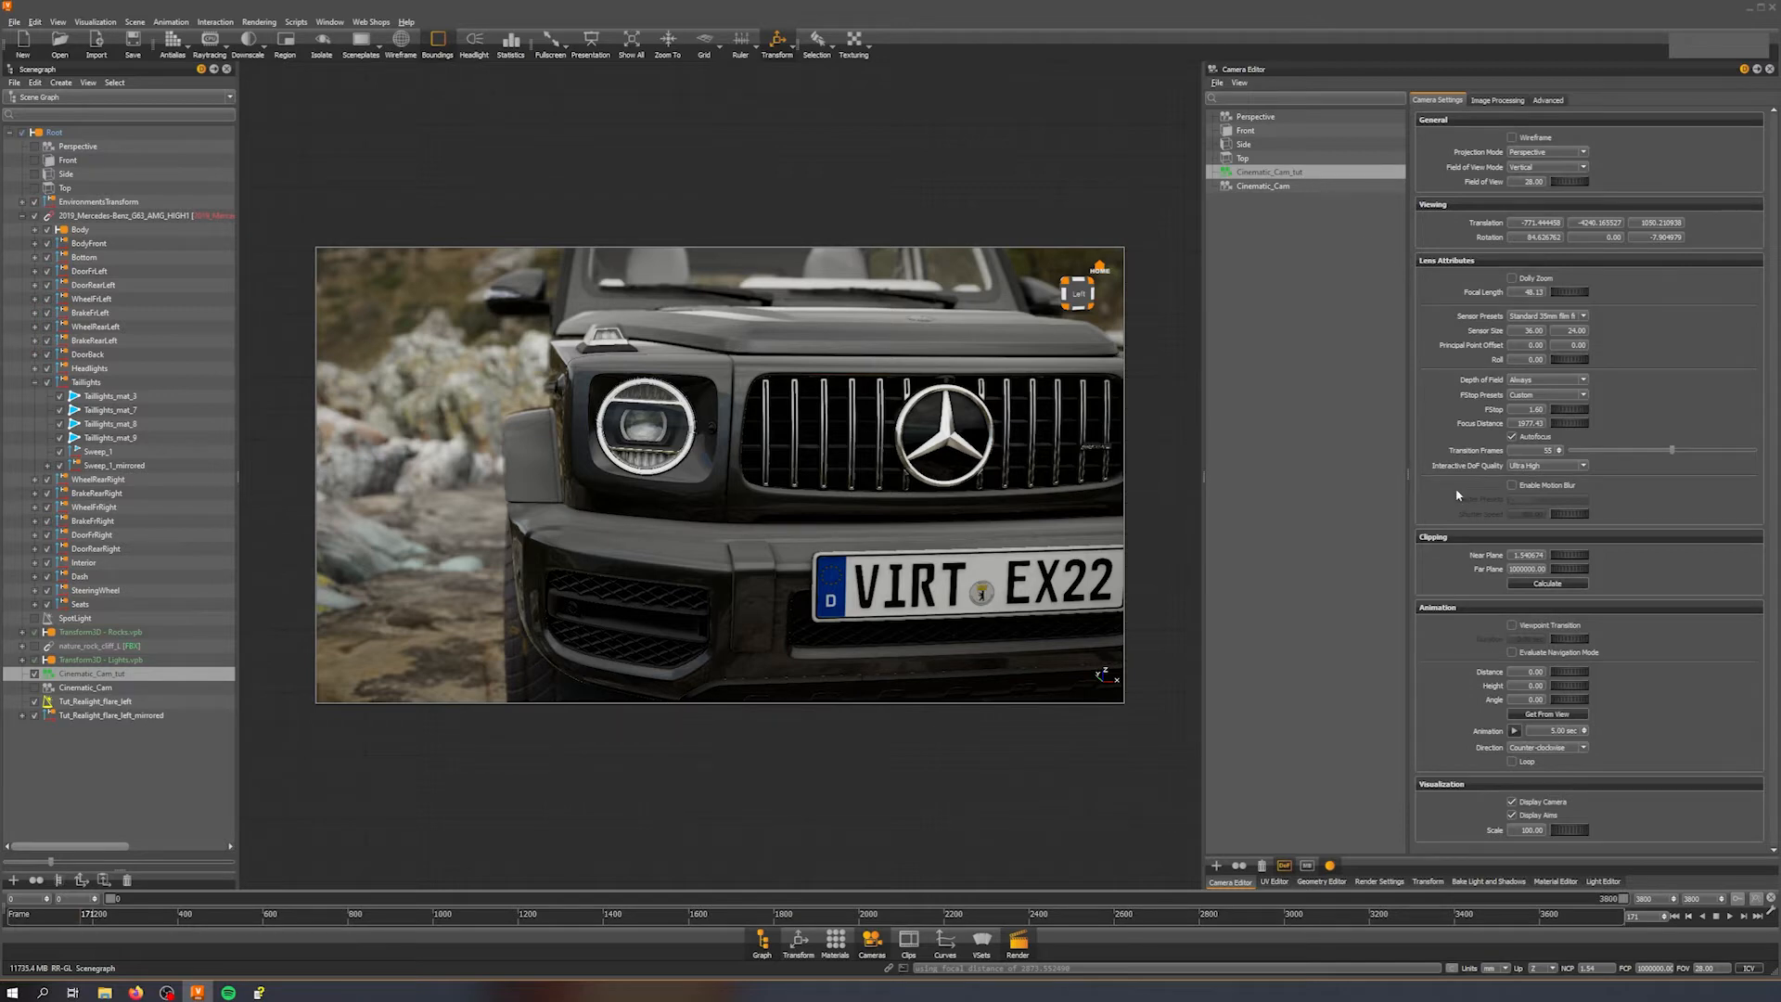
pyautogui.click(1494, 100)
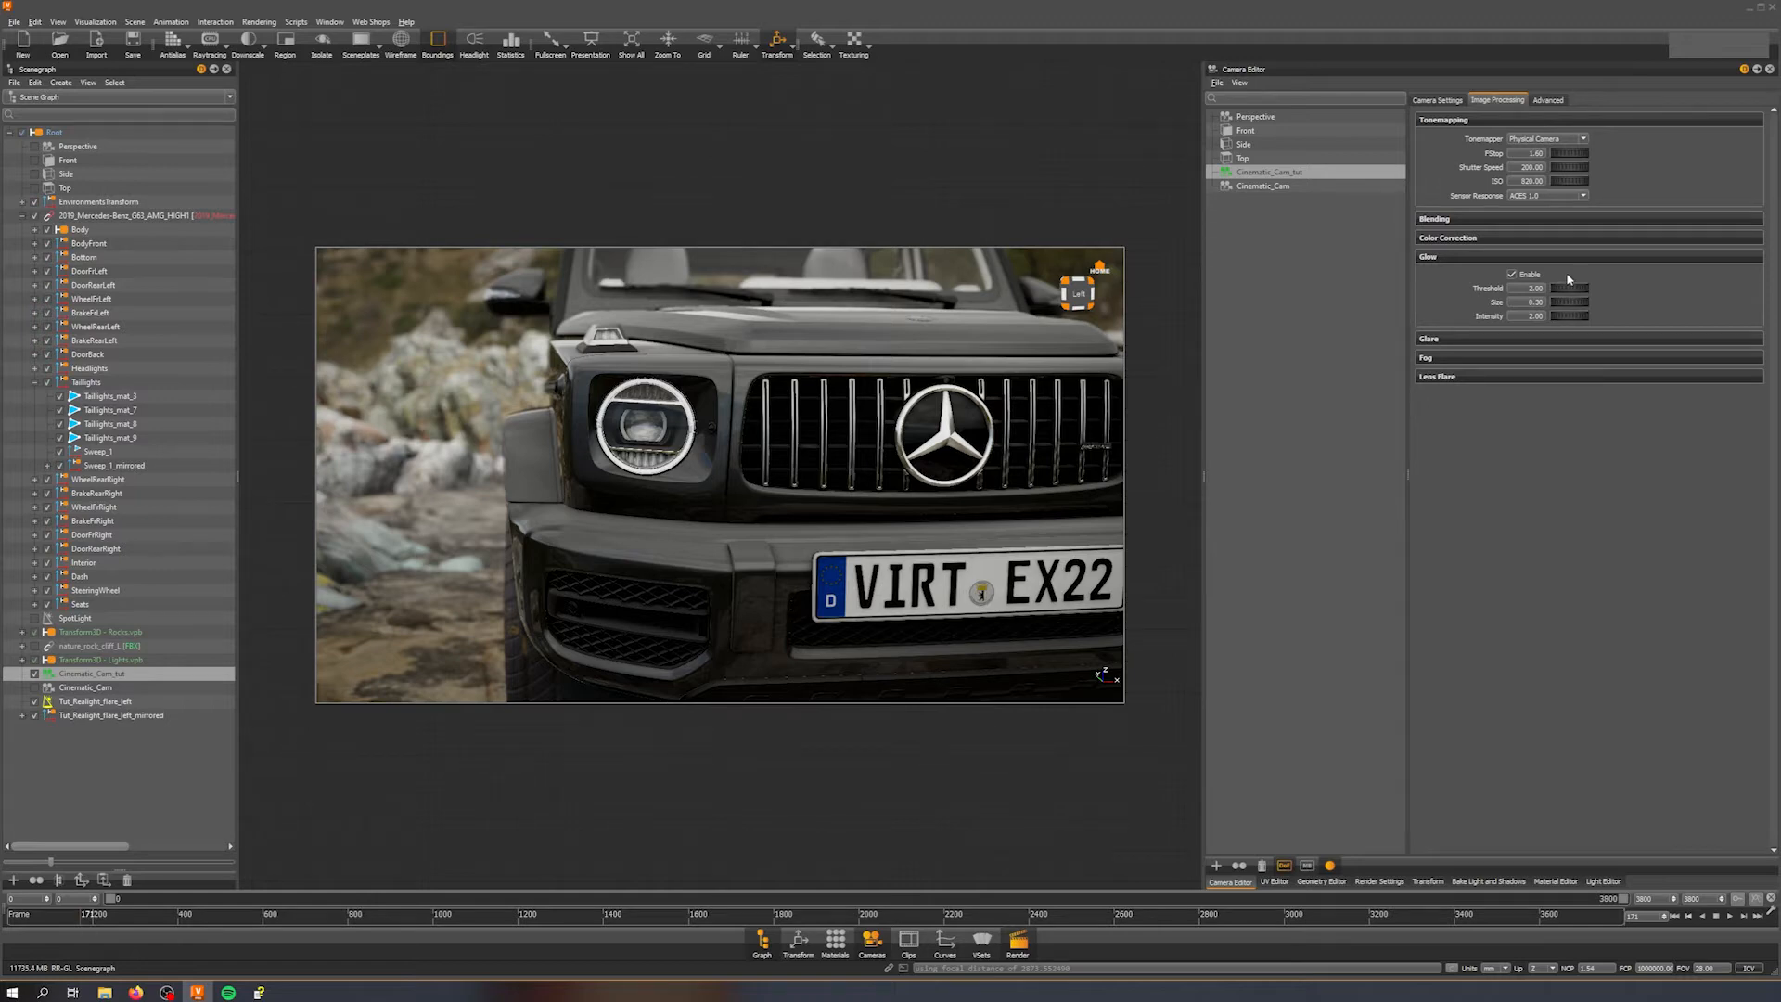
pyautogui.moveTo(1573, 290); pyautogui.dragTo(1479, 289)
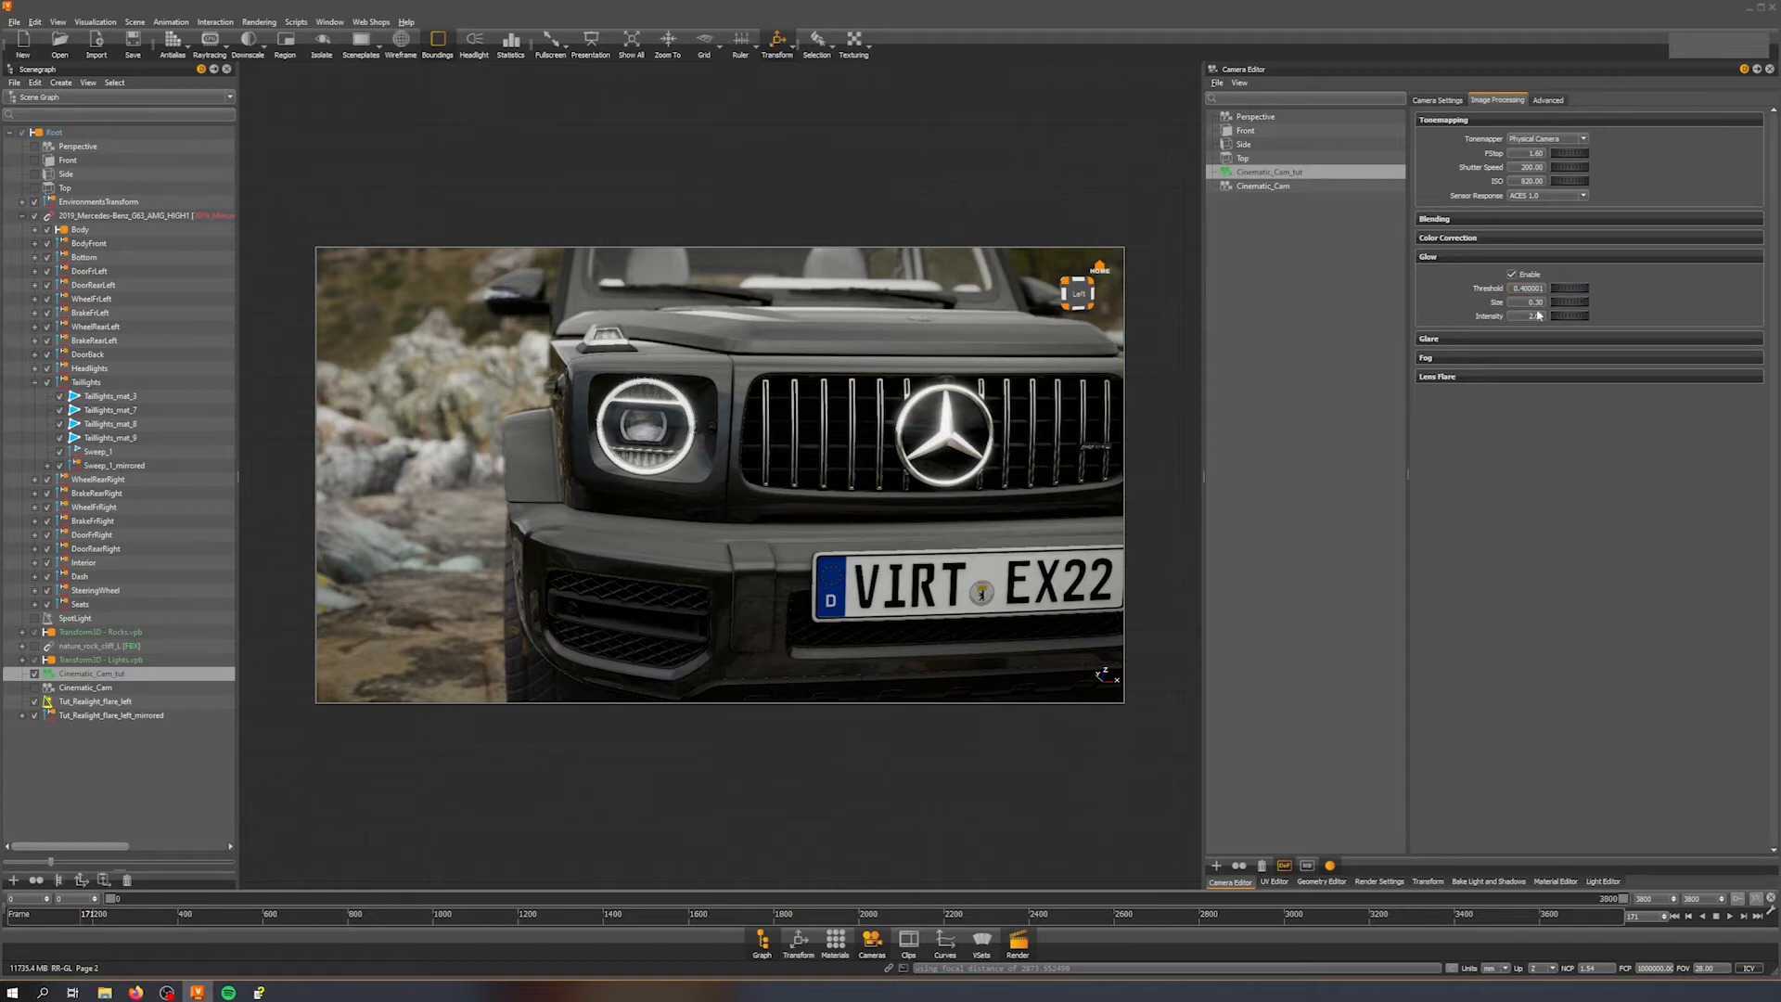
pyautogui.moveTo(1559, 290)
pyautogui.mouseDown()
pyautogui.moveTo(1620, 288)
pyautogui.moveTo(1529, 288)
pyautogui.moveTo(1549, 293)
pyautogui.mouseUp()
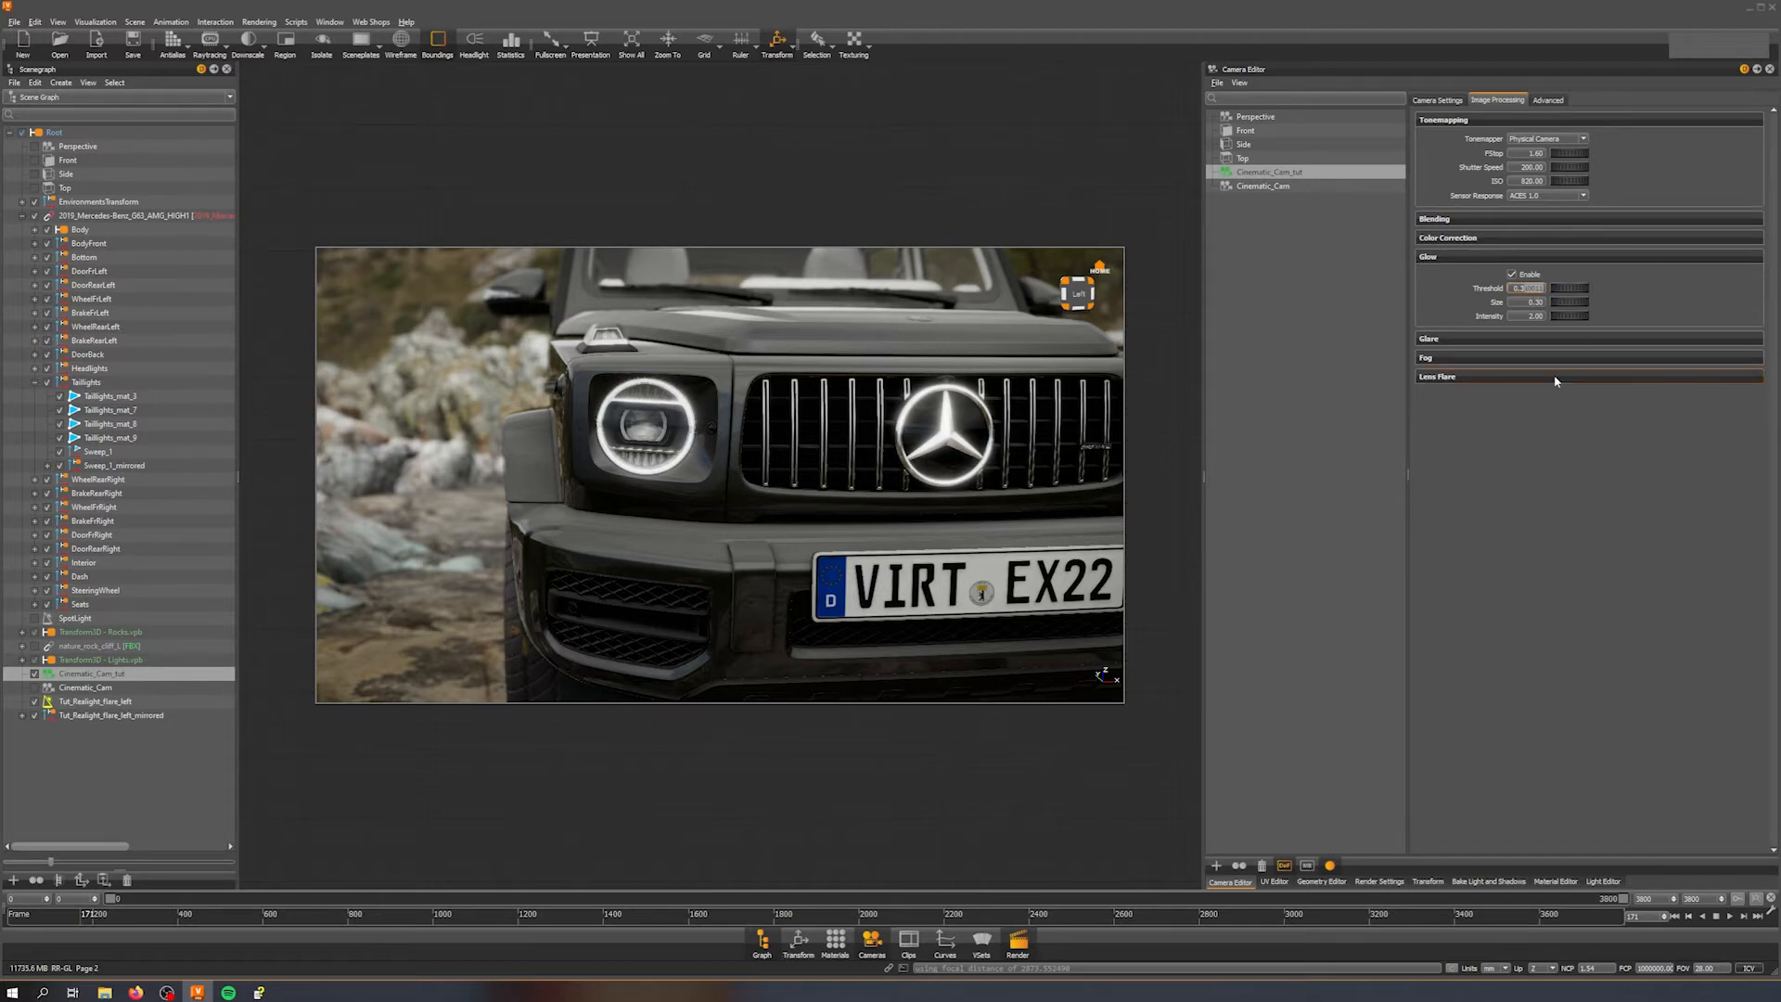
pyautogui.press('BackSpace')
pyautogui.press('Return')
# Step: Orbit and zoom around the vehicle to examine the headlight glow
pyautogui.moveTo(622, 578); pyautogui.dragTo(750, 353, button='right')
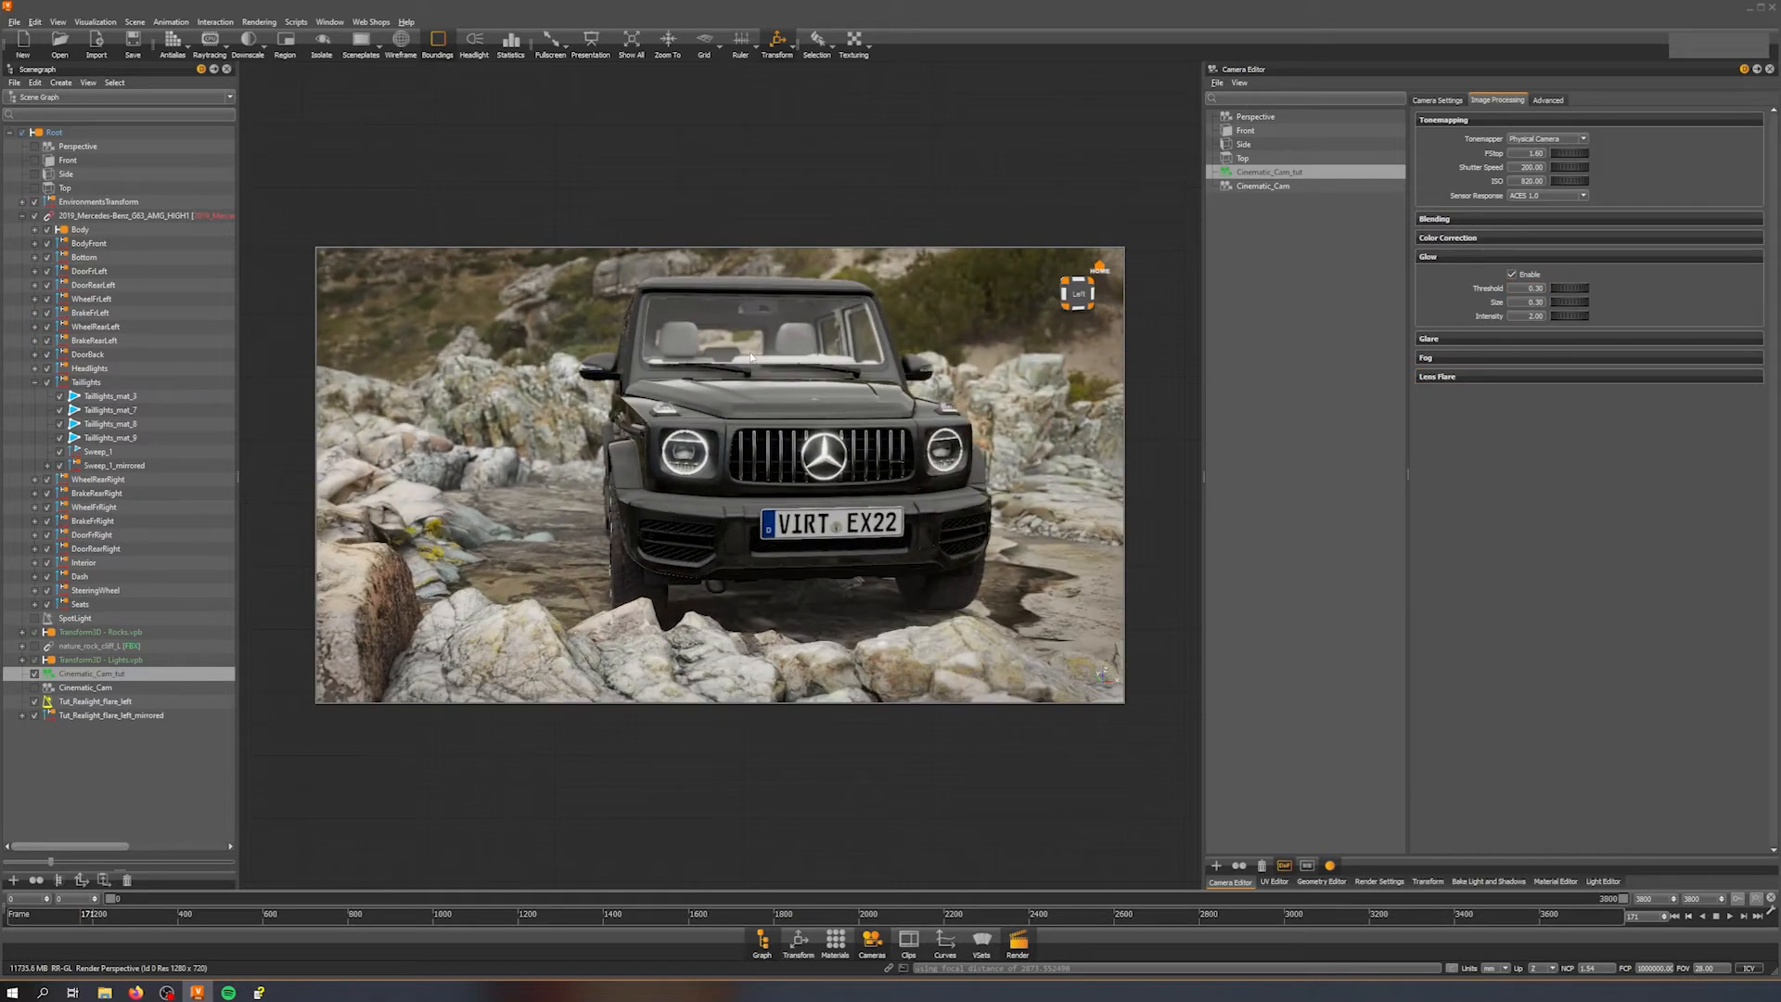
pyautogui.moveTo(749, 351); pyautogui.dragTo(720, 436, button='middle')
pyautogui.moveTo(724, 508); pyautogui.dragTo(812, 466)
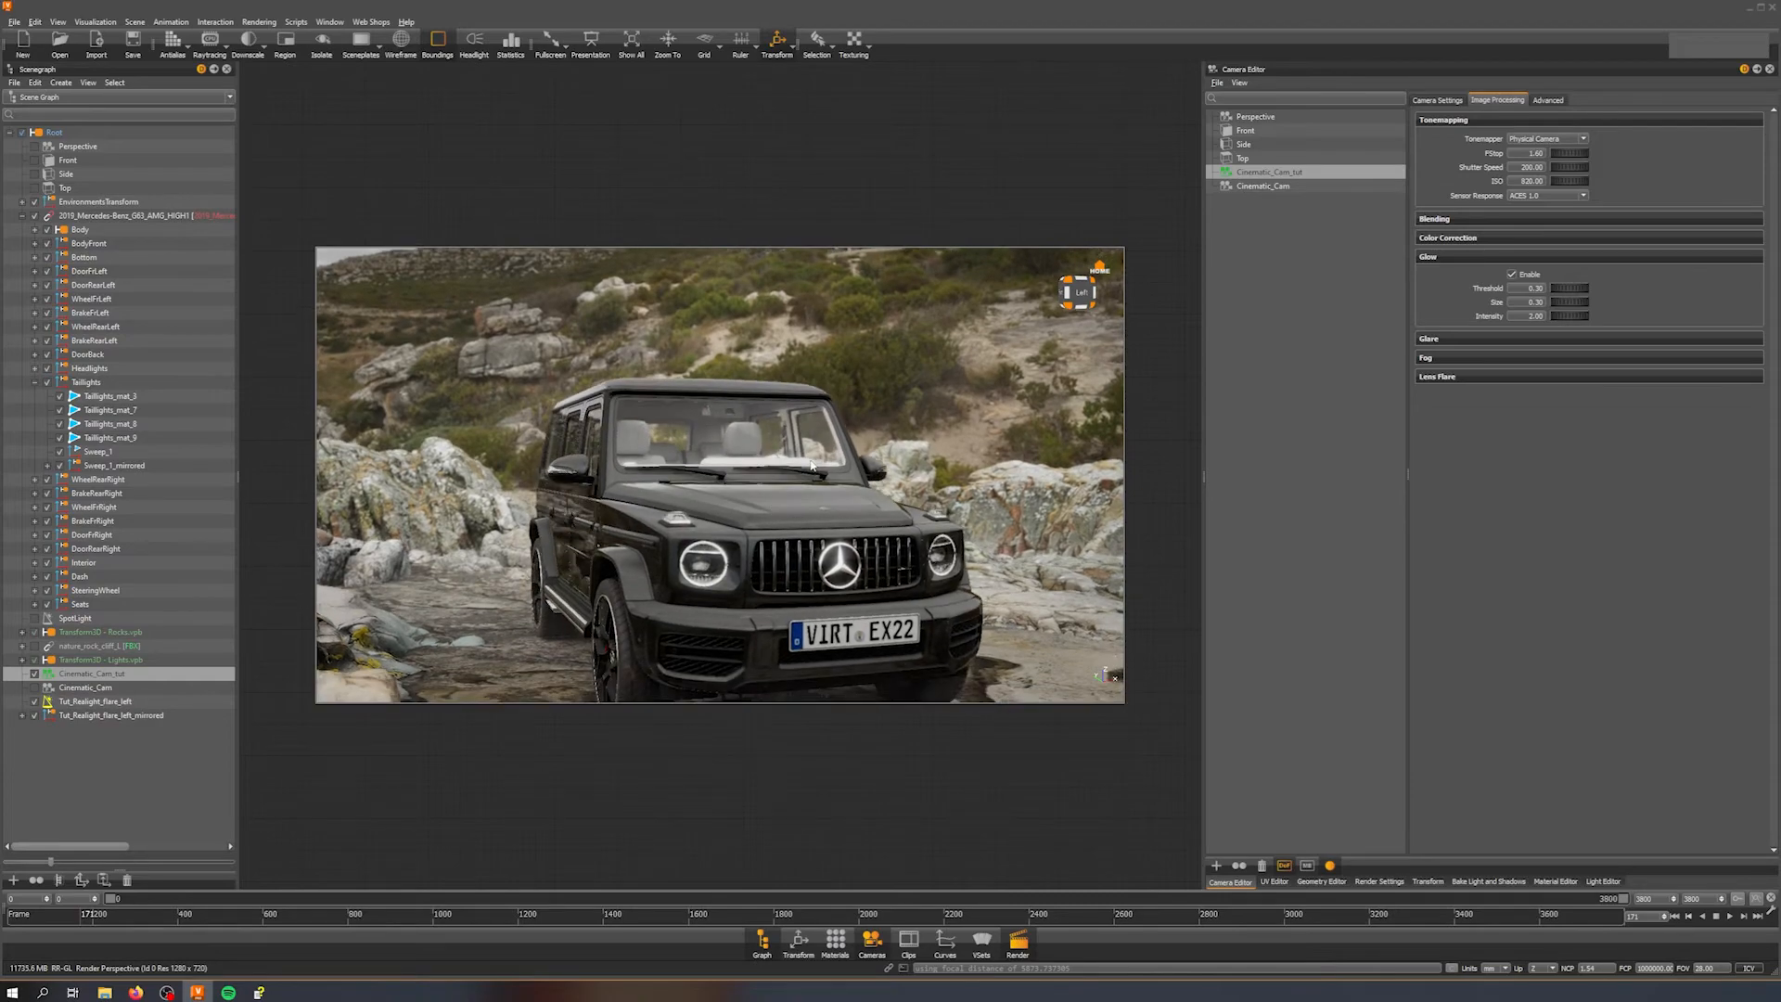
pyautogui.moveTo(686, 466); pyautogui.dragTo(690, 692)
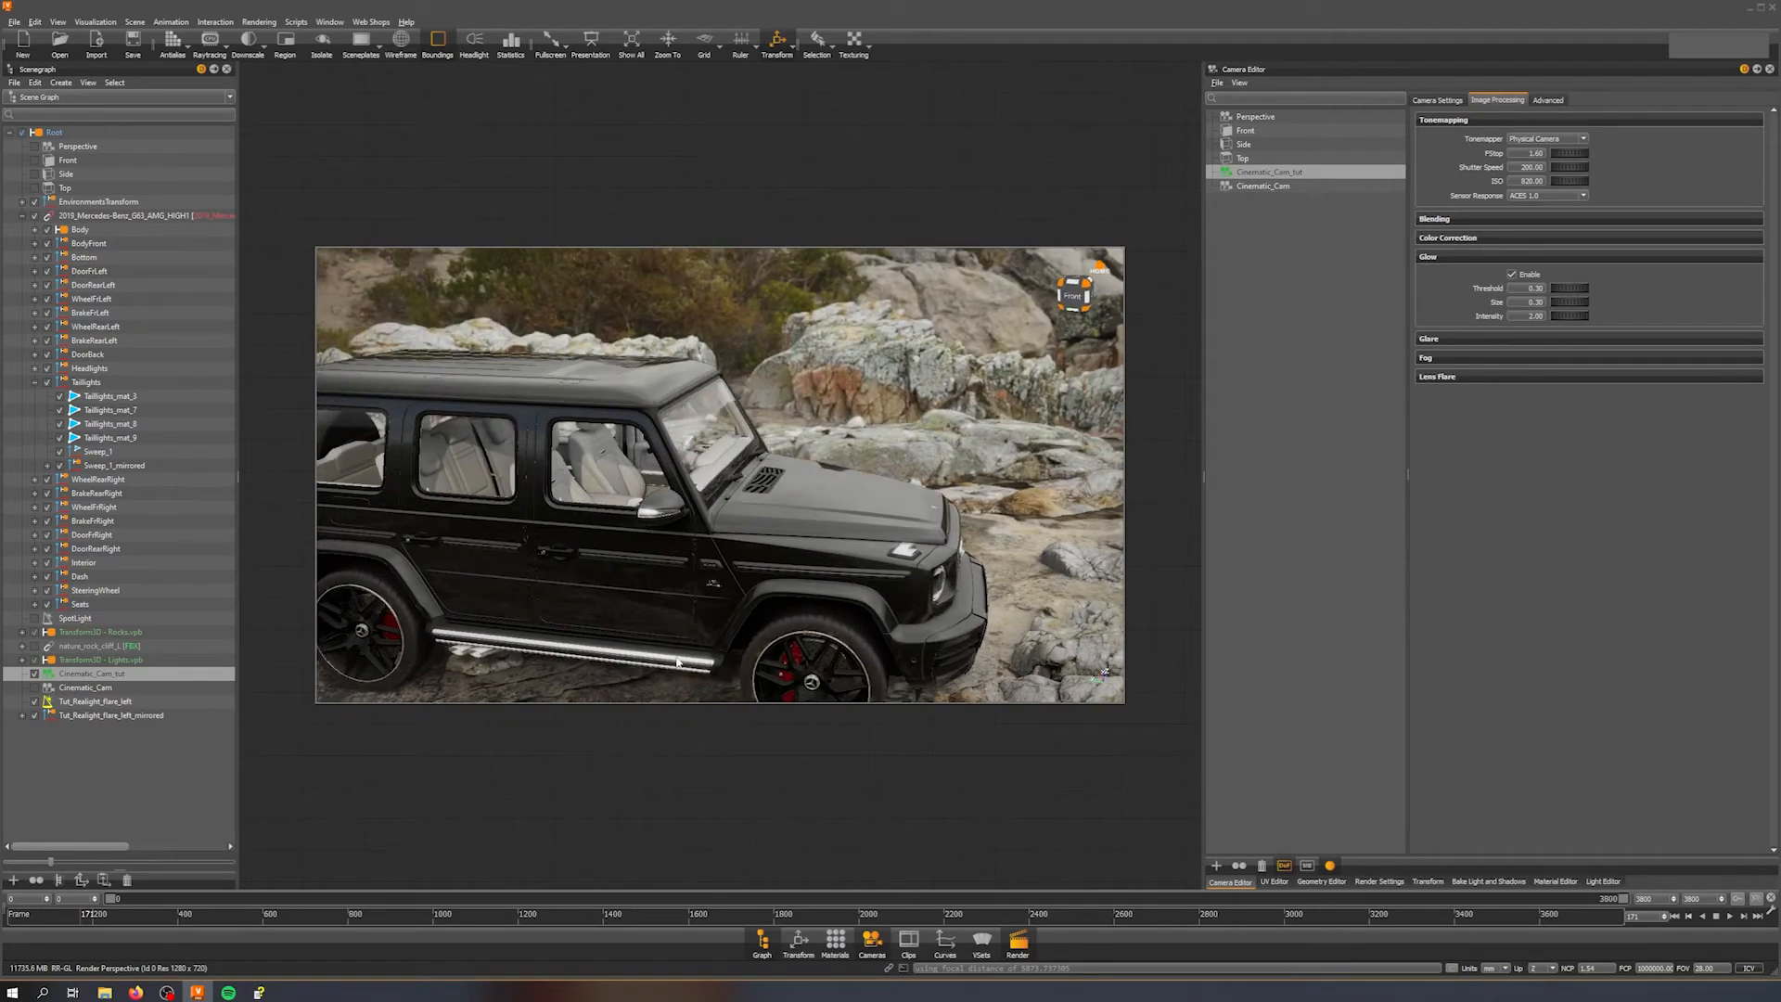
pyautogui.moveTo(852, 582); pyautogui.dragTo(657, 553)
pyautogui.moveTo(657, 553); pyautogui.dragTo(739, 550, button='middle')
pyautogui.scroll(6, 738, 550)
pyautogui.moveTo(845, 546); pyautogui.dragTo(818, 536)
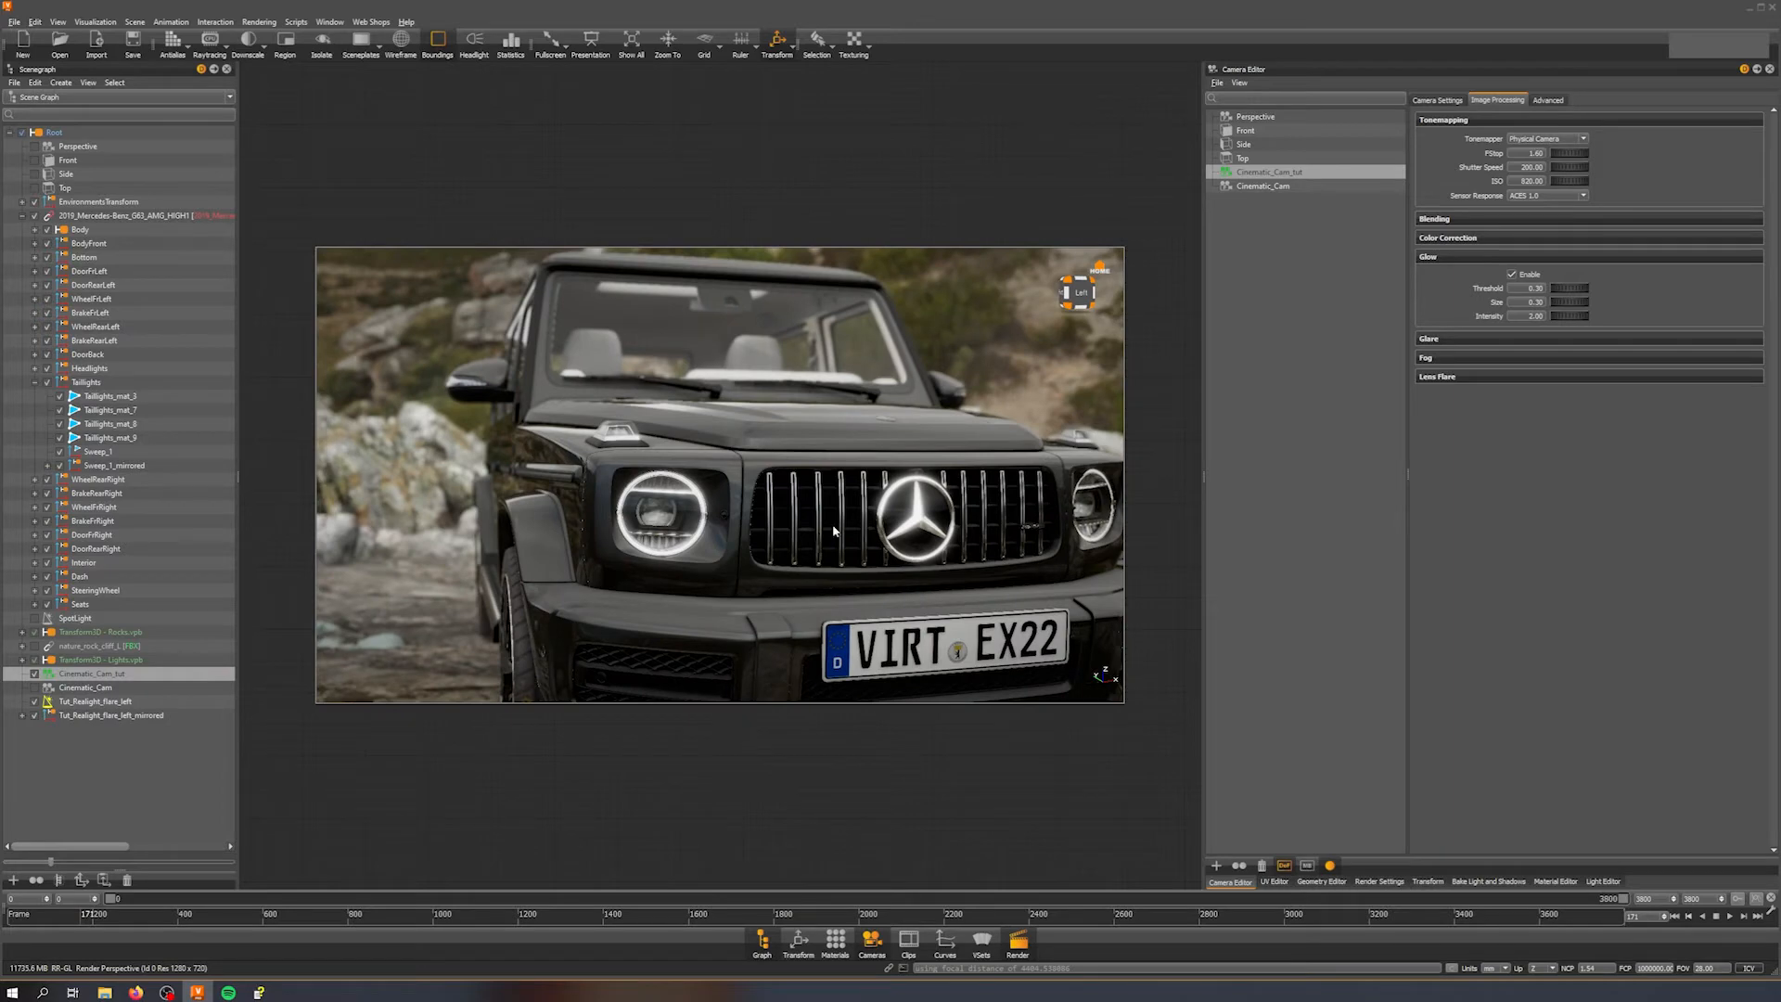
# Step: Switch between the Cinematic_Cam and Cinematic_Cam_tut cameras and orbit to compare the headlight glow
pyautogui.click(1300, 188)
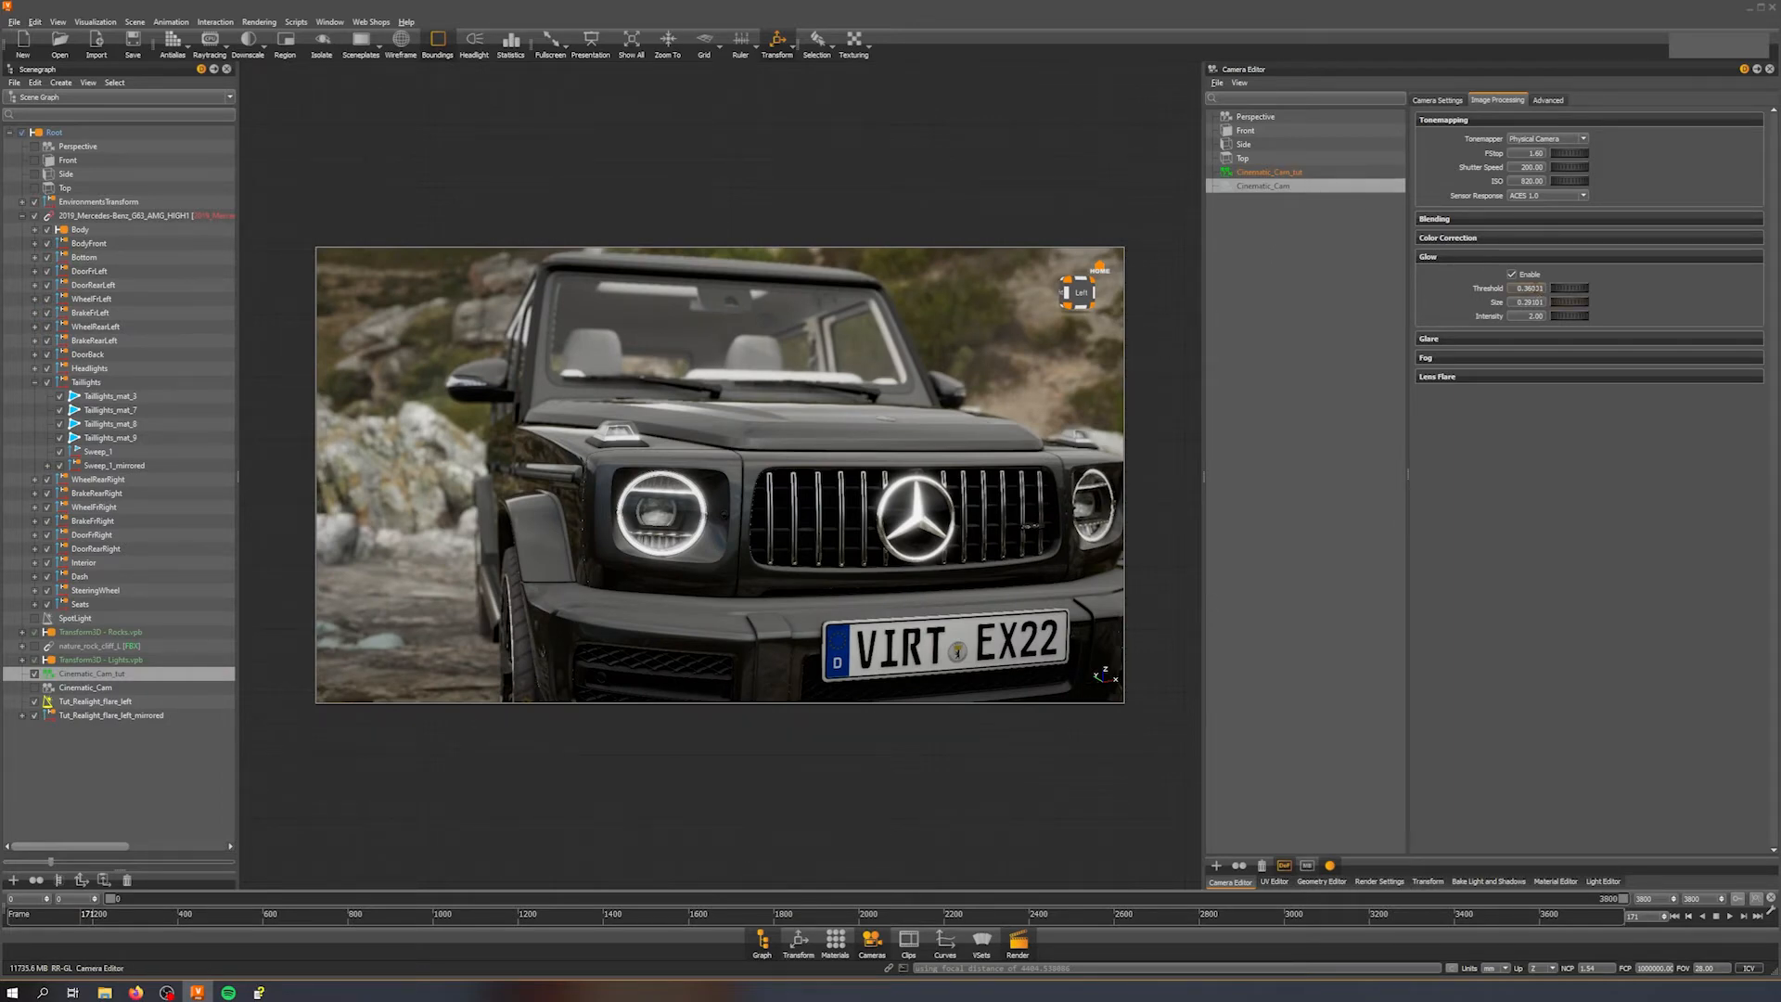
pyautogui.click(1286, 173)
pyautogui.click(1540, 288)
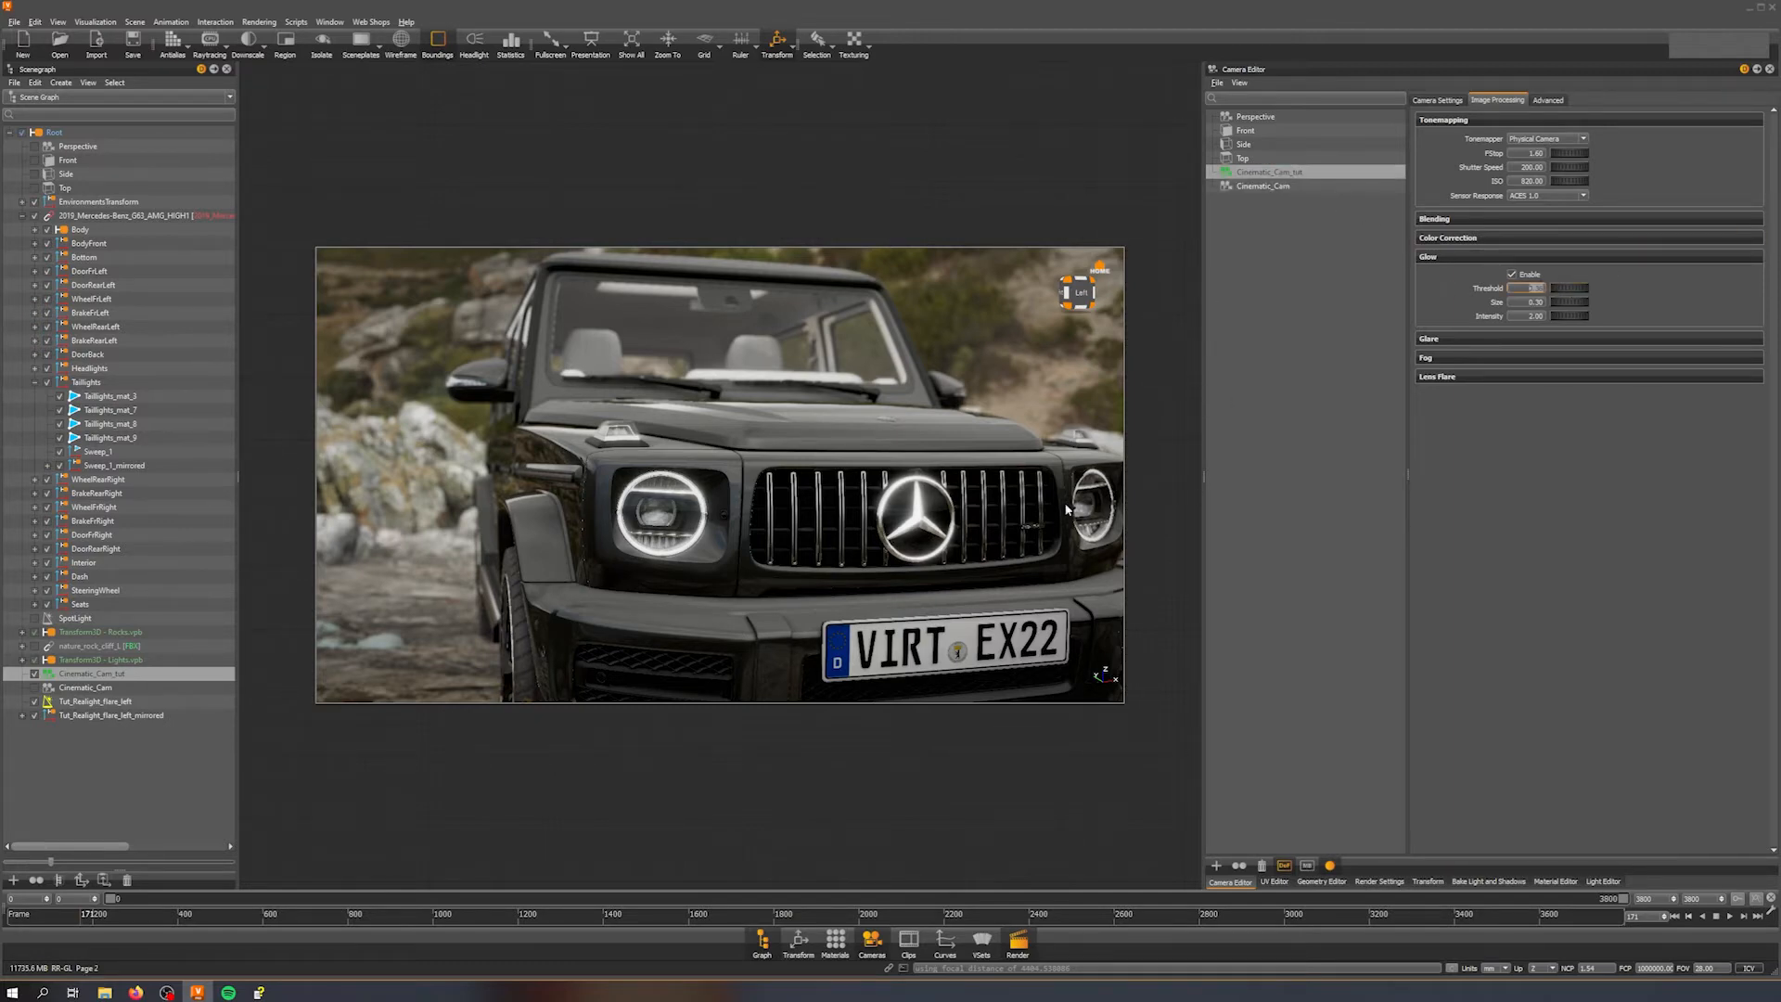
pyautogui.moveTo(928, 581); pyautogui.dragTo(379, 562, button='right')
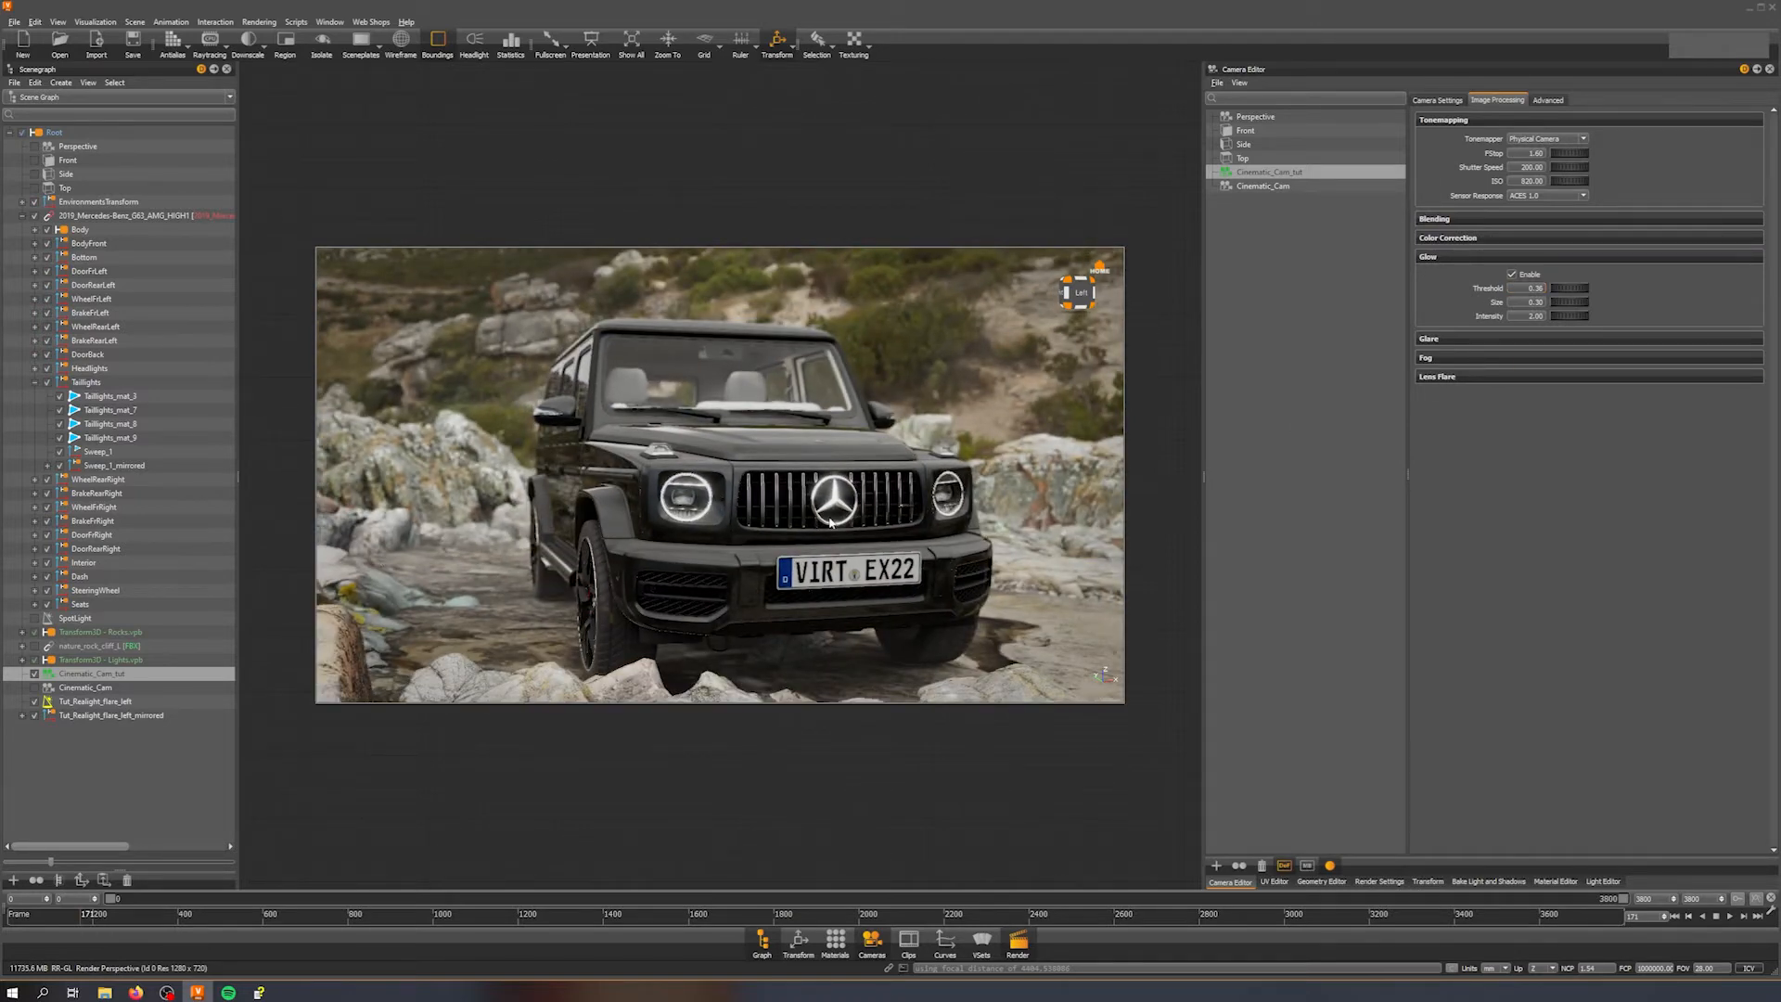
pyautogui.moveTo(830, 523); pyautogui.dragTo(765, 527)
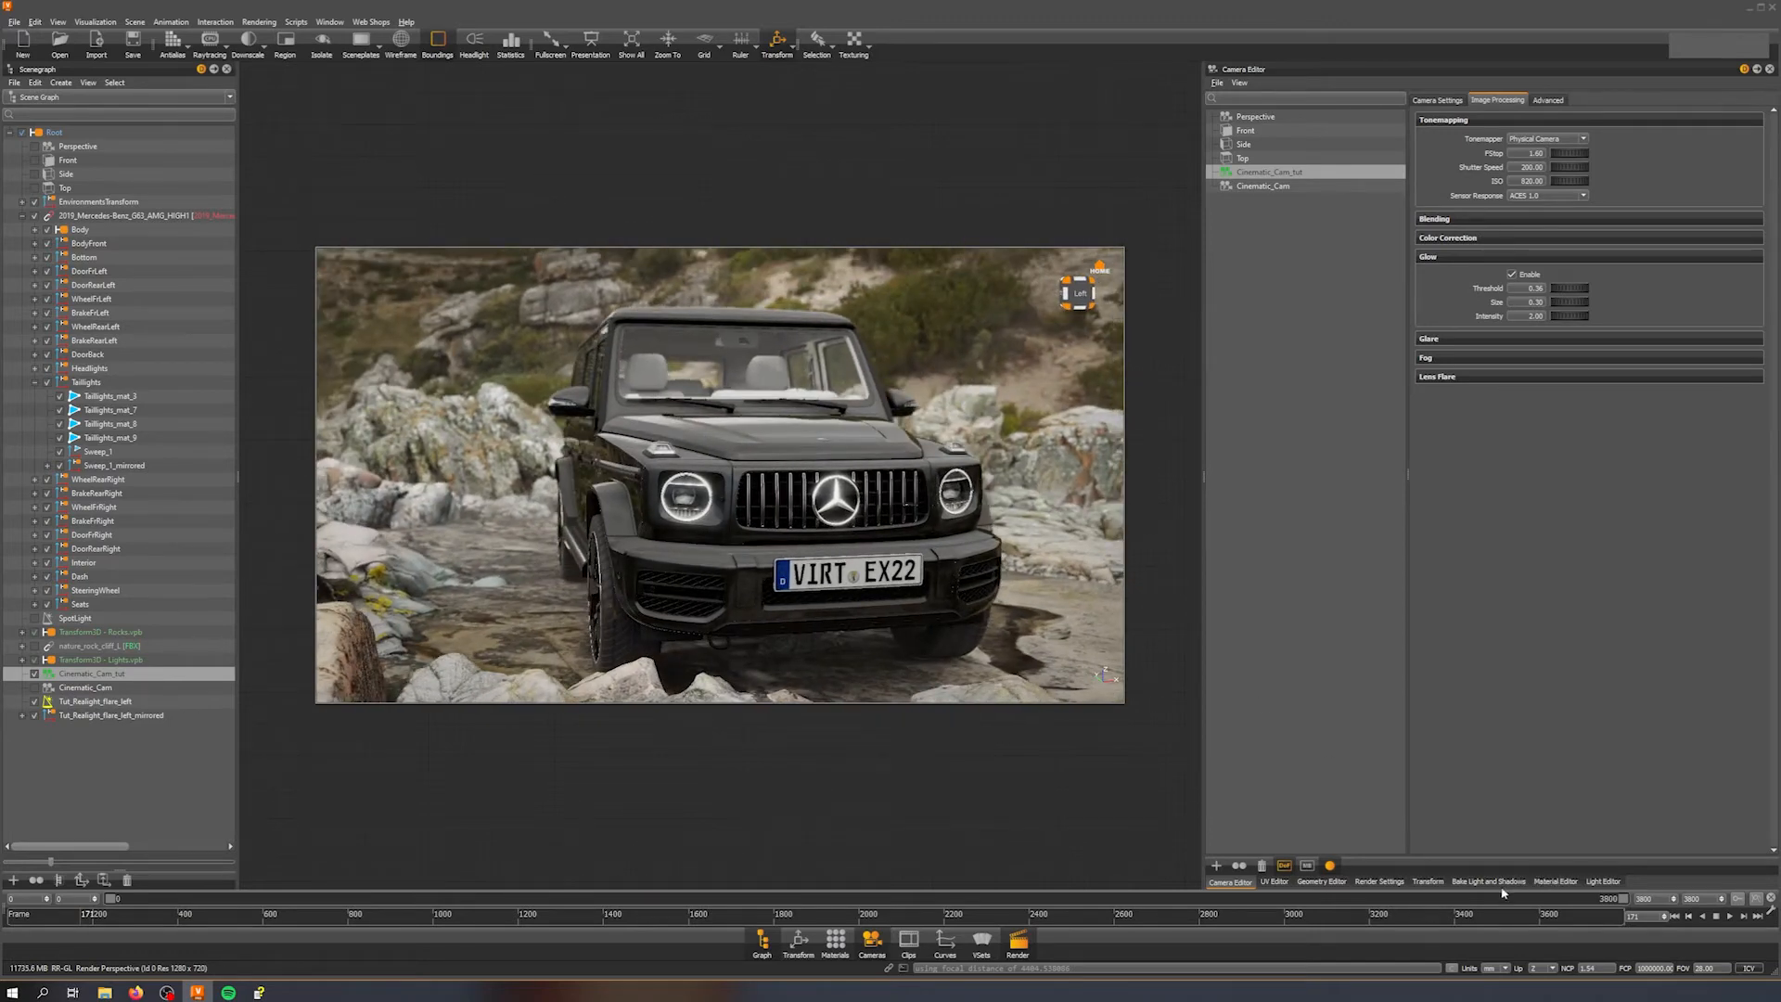
# Step: Create a new spot light in the Light Editor
pyautogui.click(1615, 882)
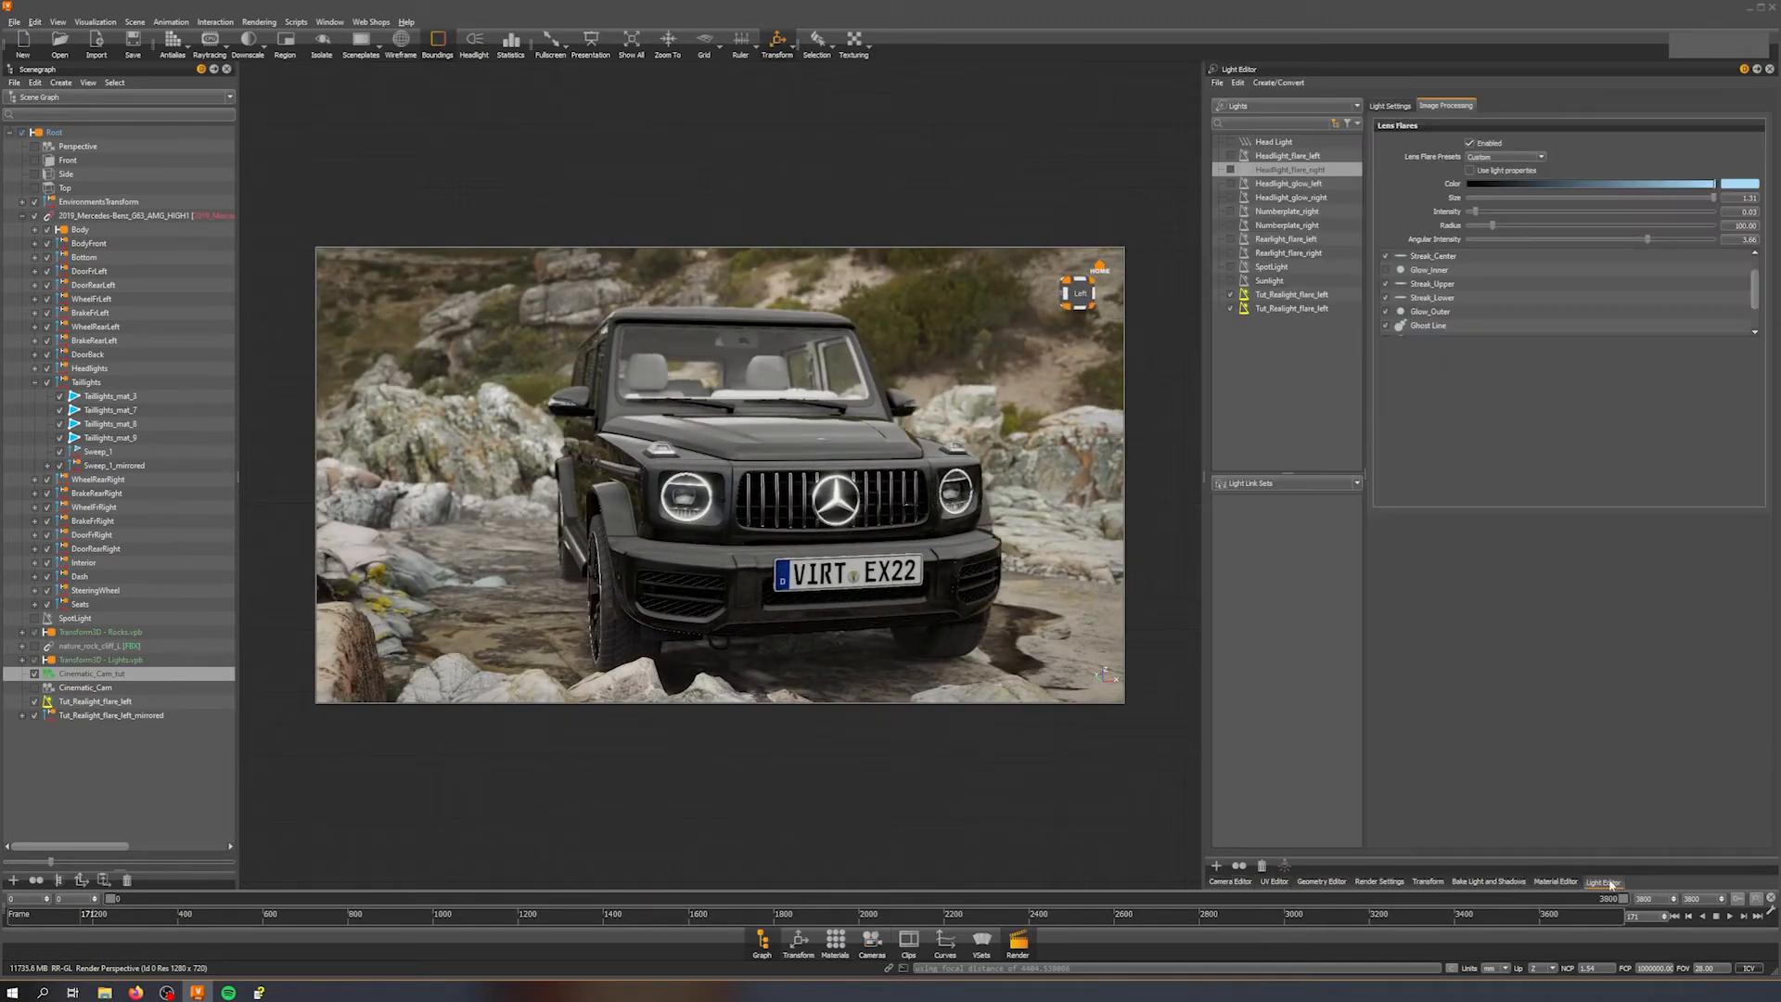
pyautogui.rightClick(1237, 376)
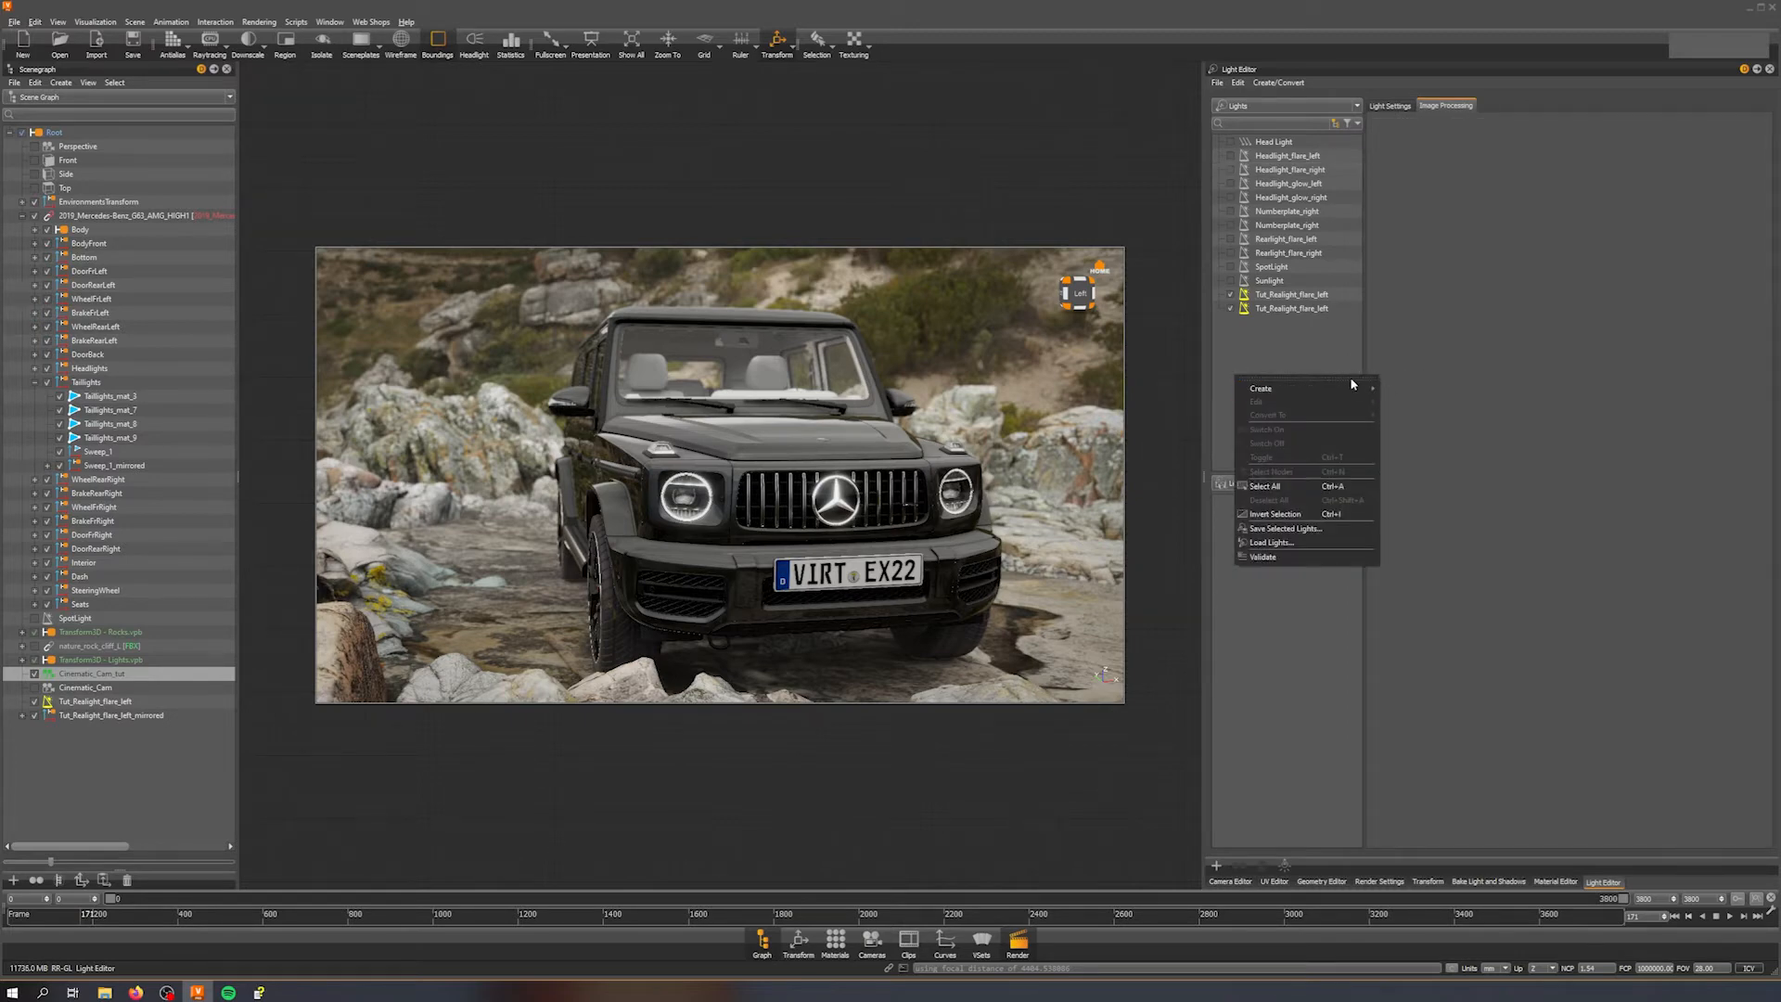
pyautogui.moveTo(1352, 386)
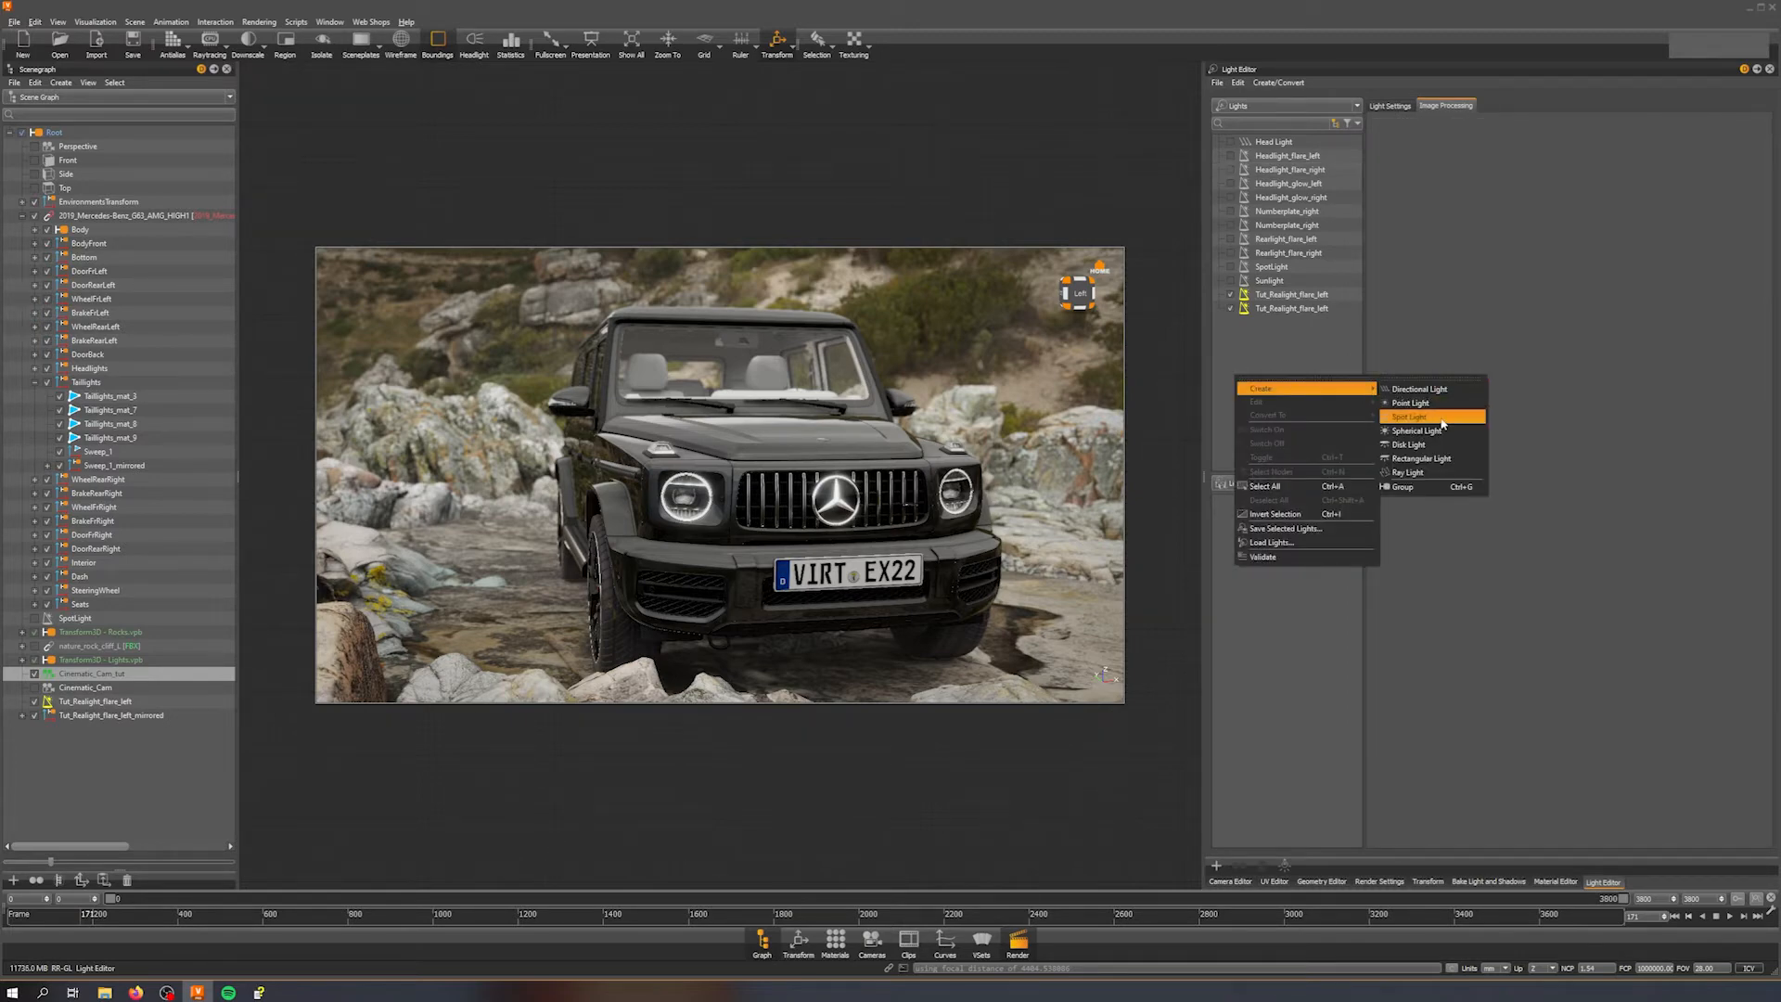
pyautogui.click(1442, 422)
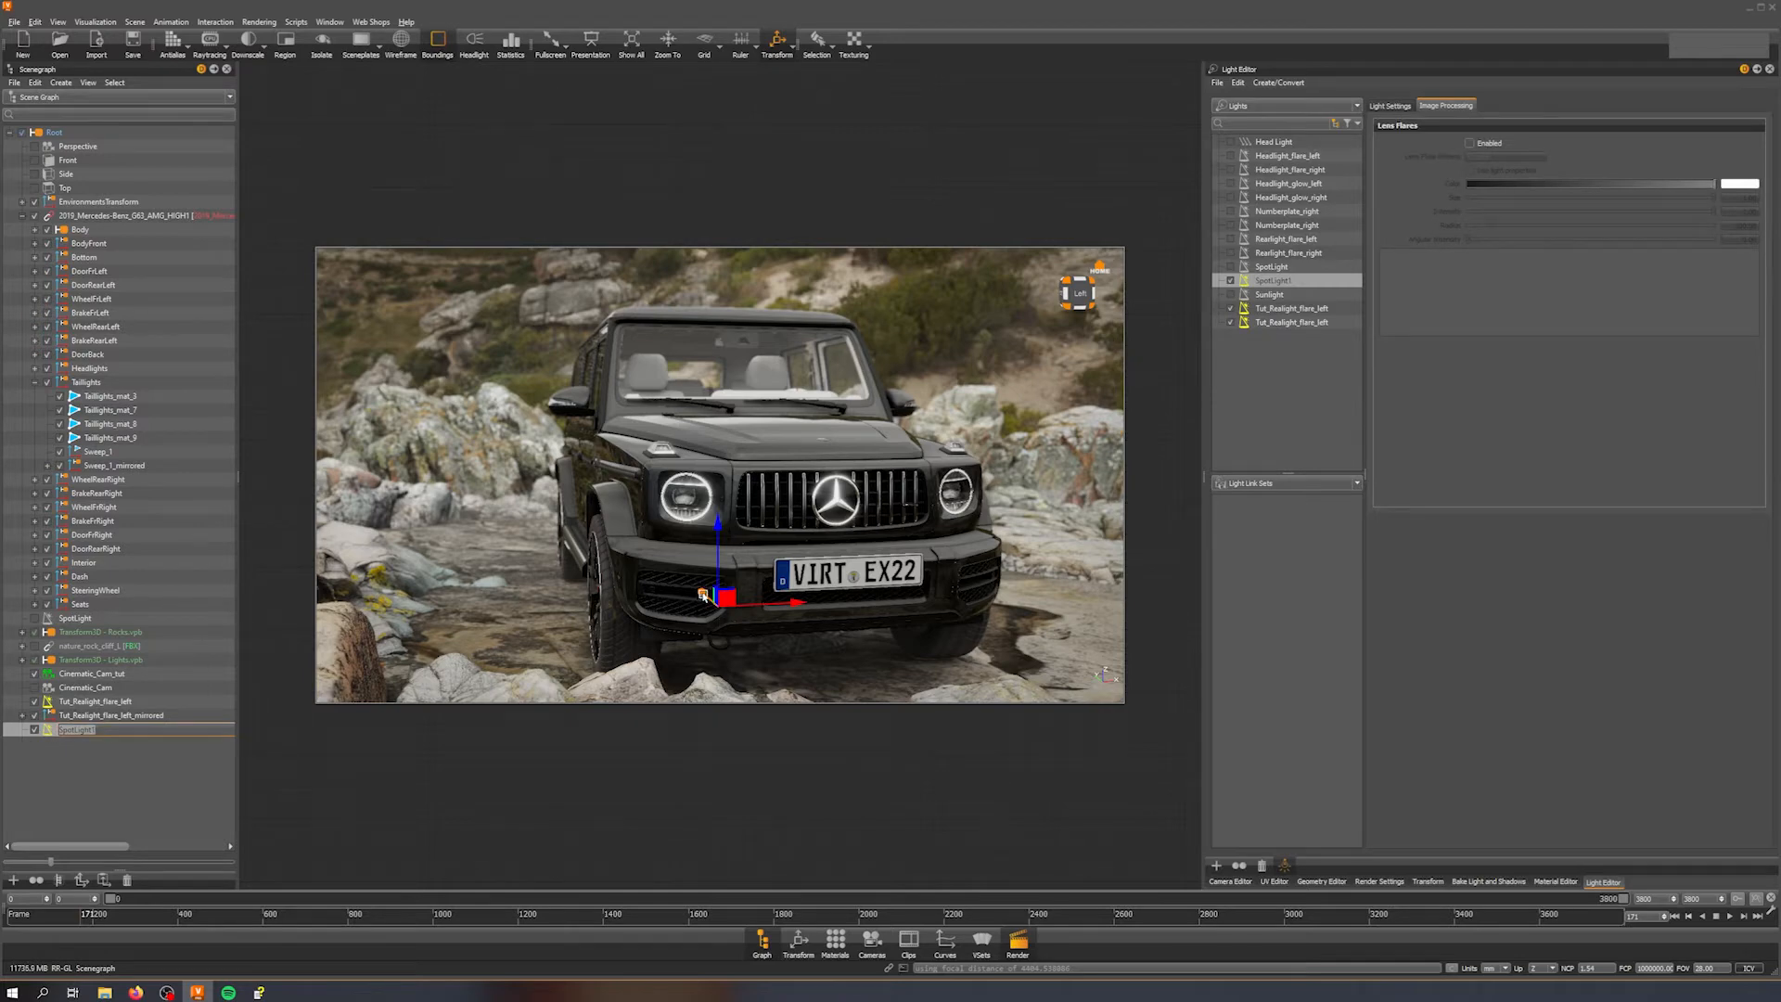
# Step: Switch to the Perspective camera, focus on the new spot light and move it up to the front of the car
pyautogui.moveTo(703, 595); pyautogui.dragTo(786, 634)
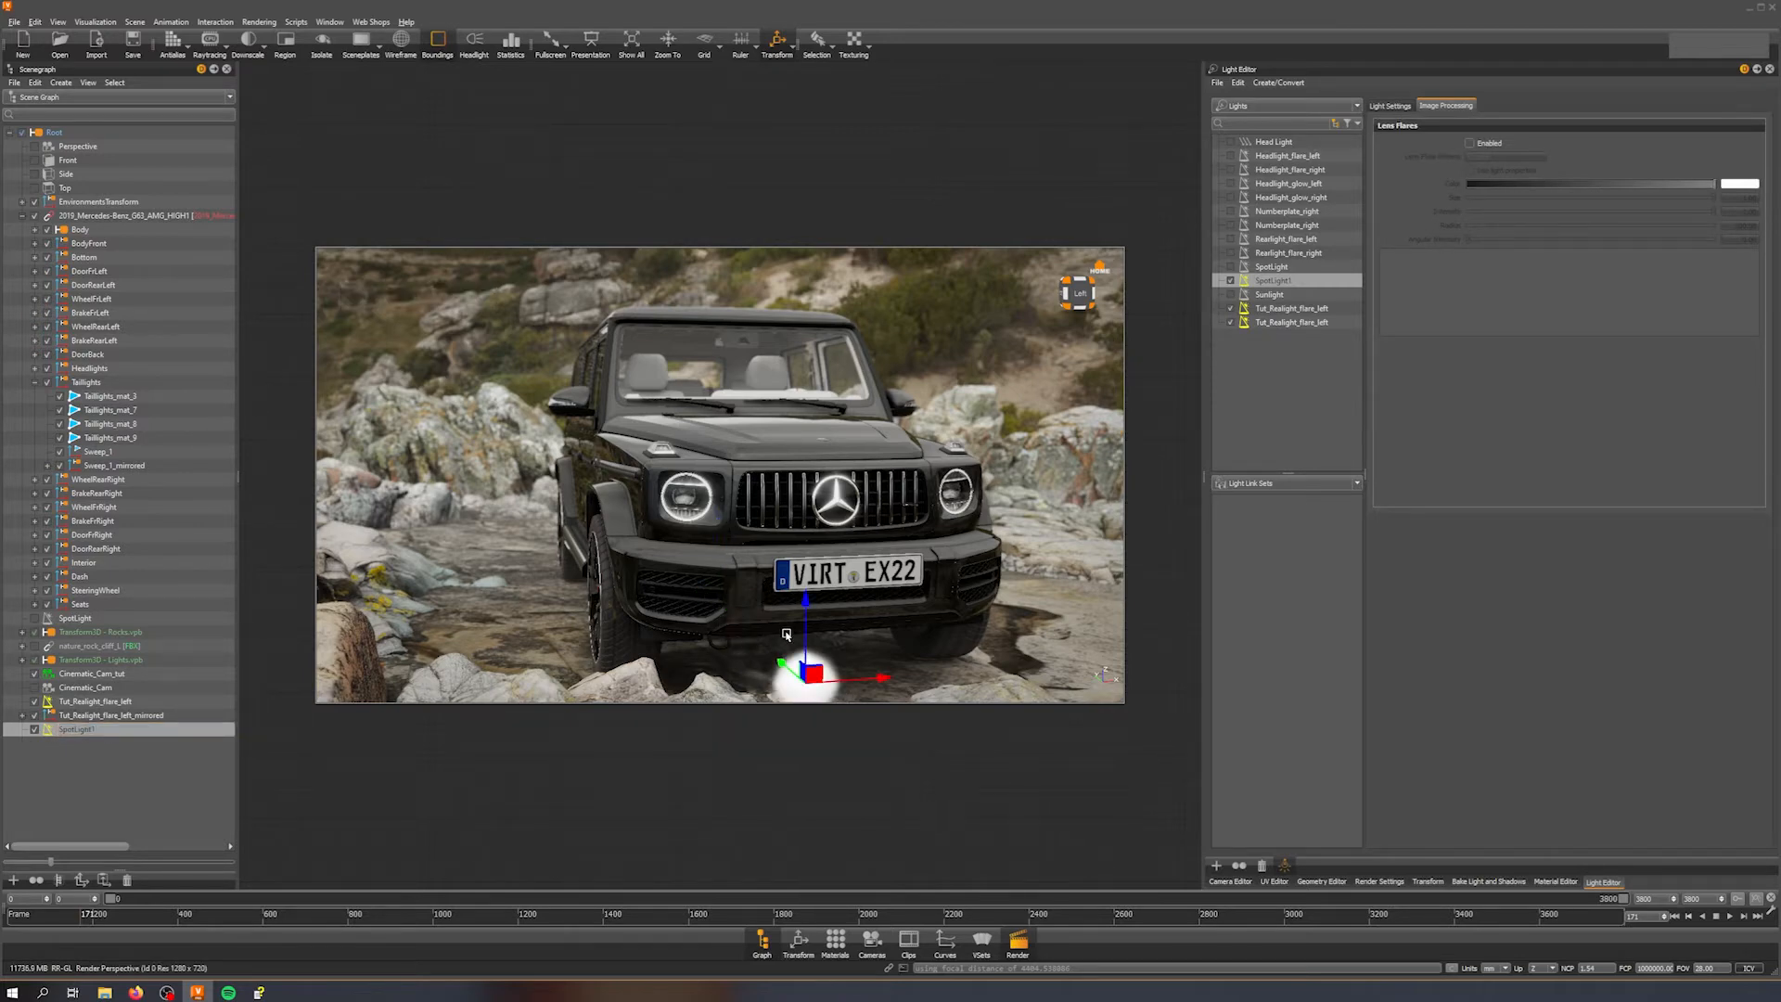
pyautogui.click(41, 149)
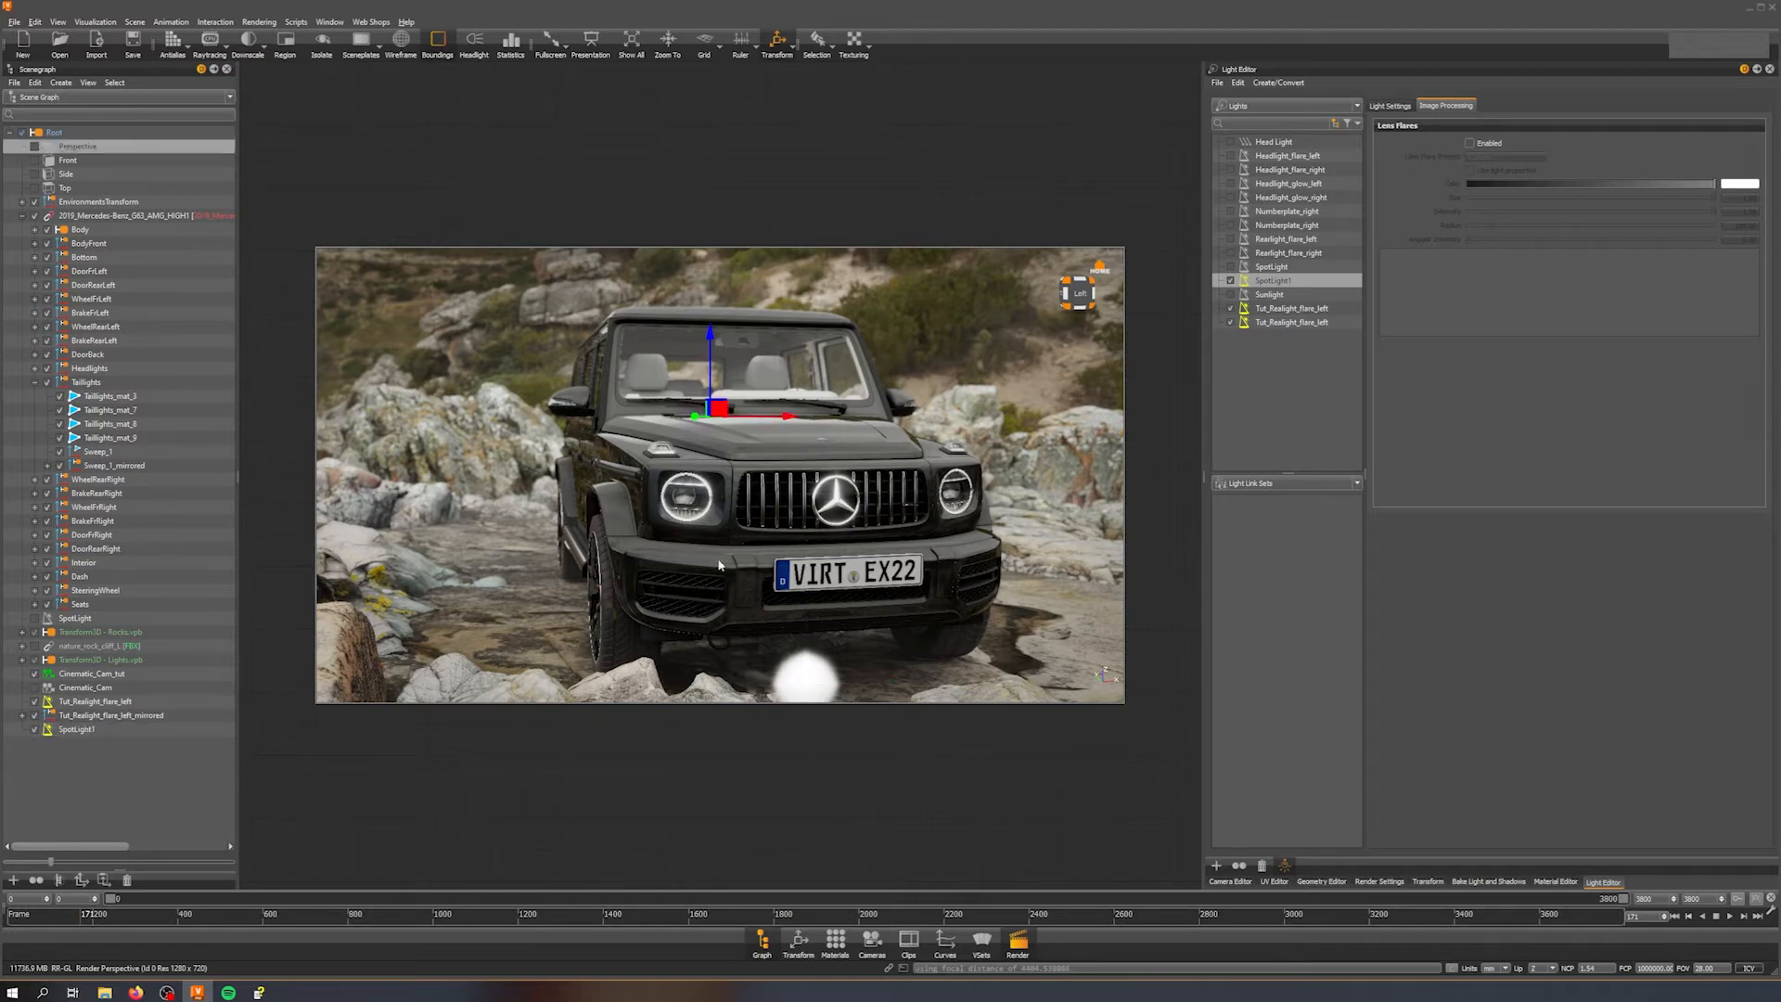
pyautogui.click(35, 148)
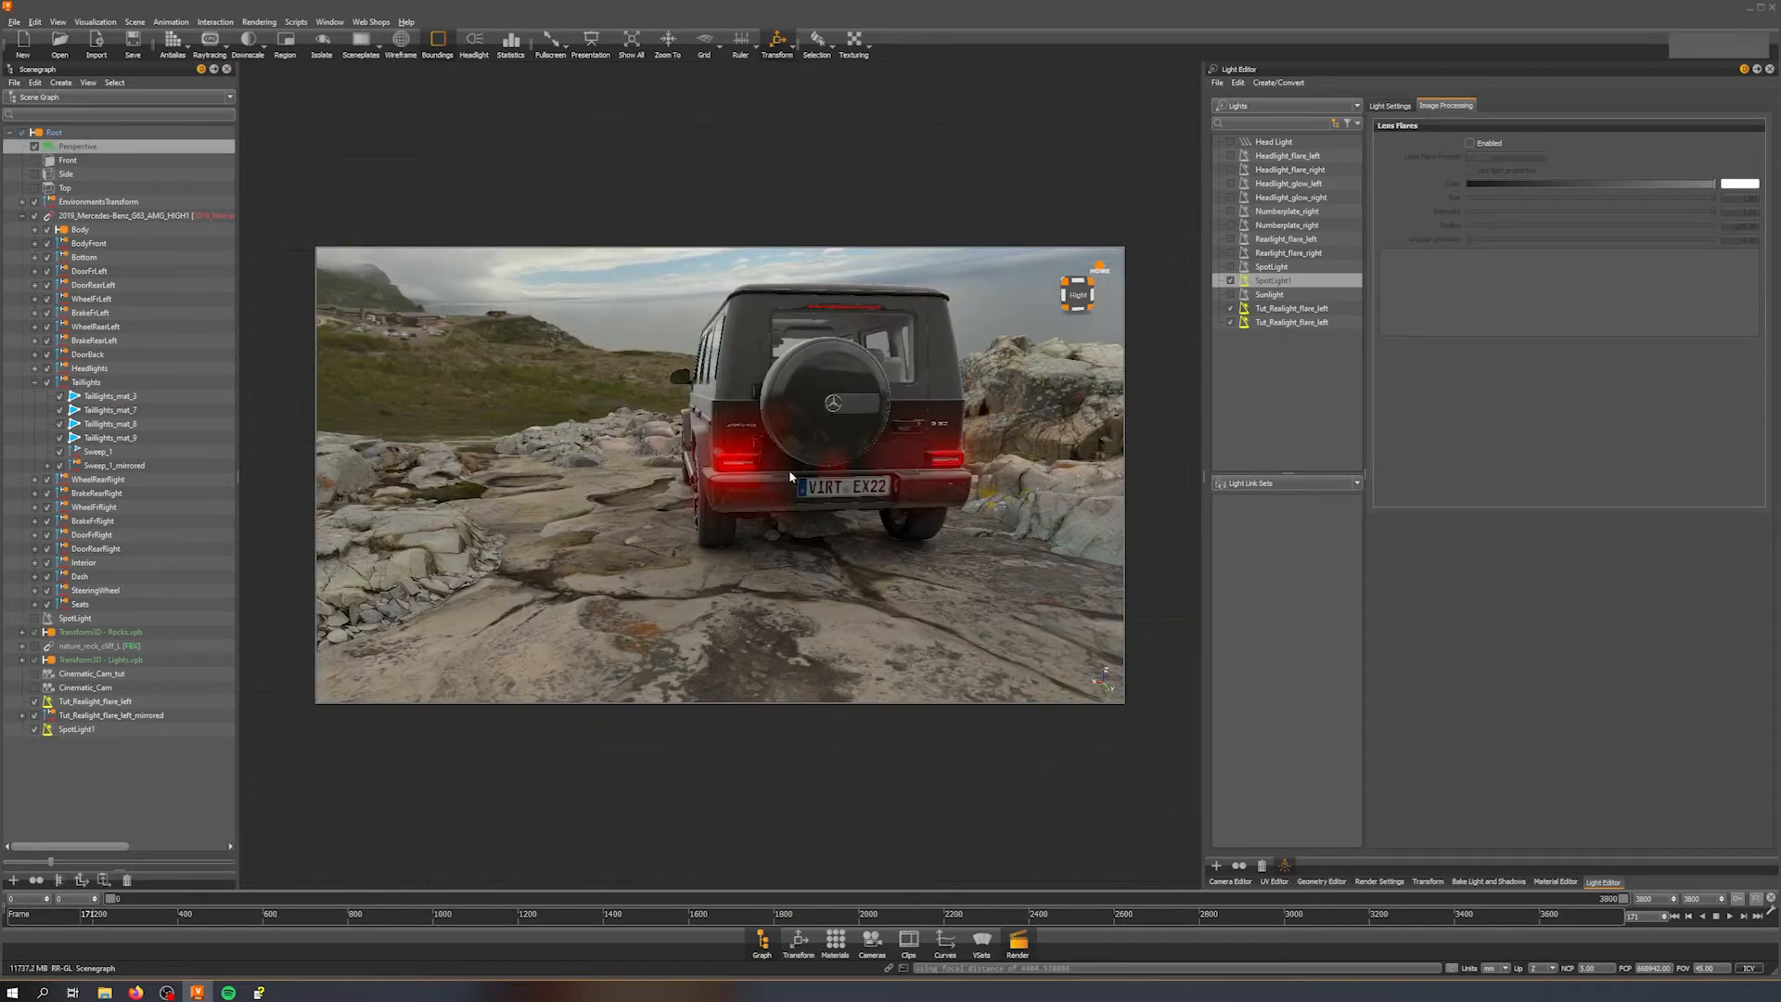
pyautogui.click(78, 730)
pyautogui.press('f')
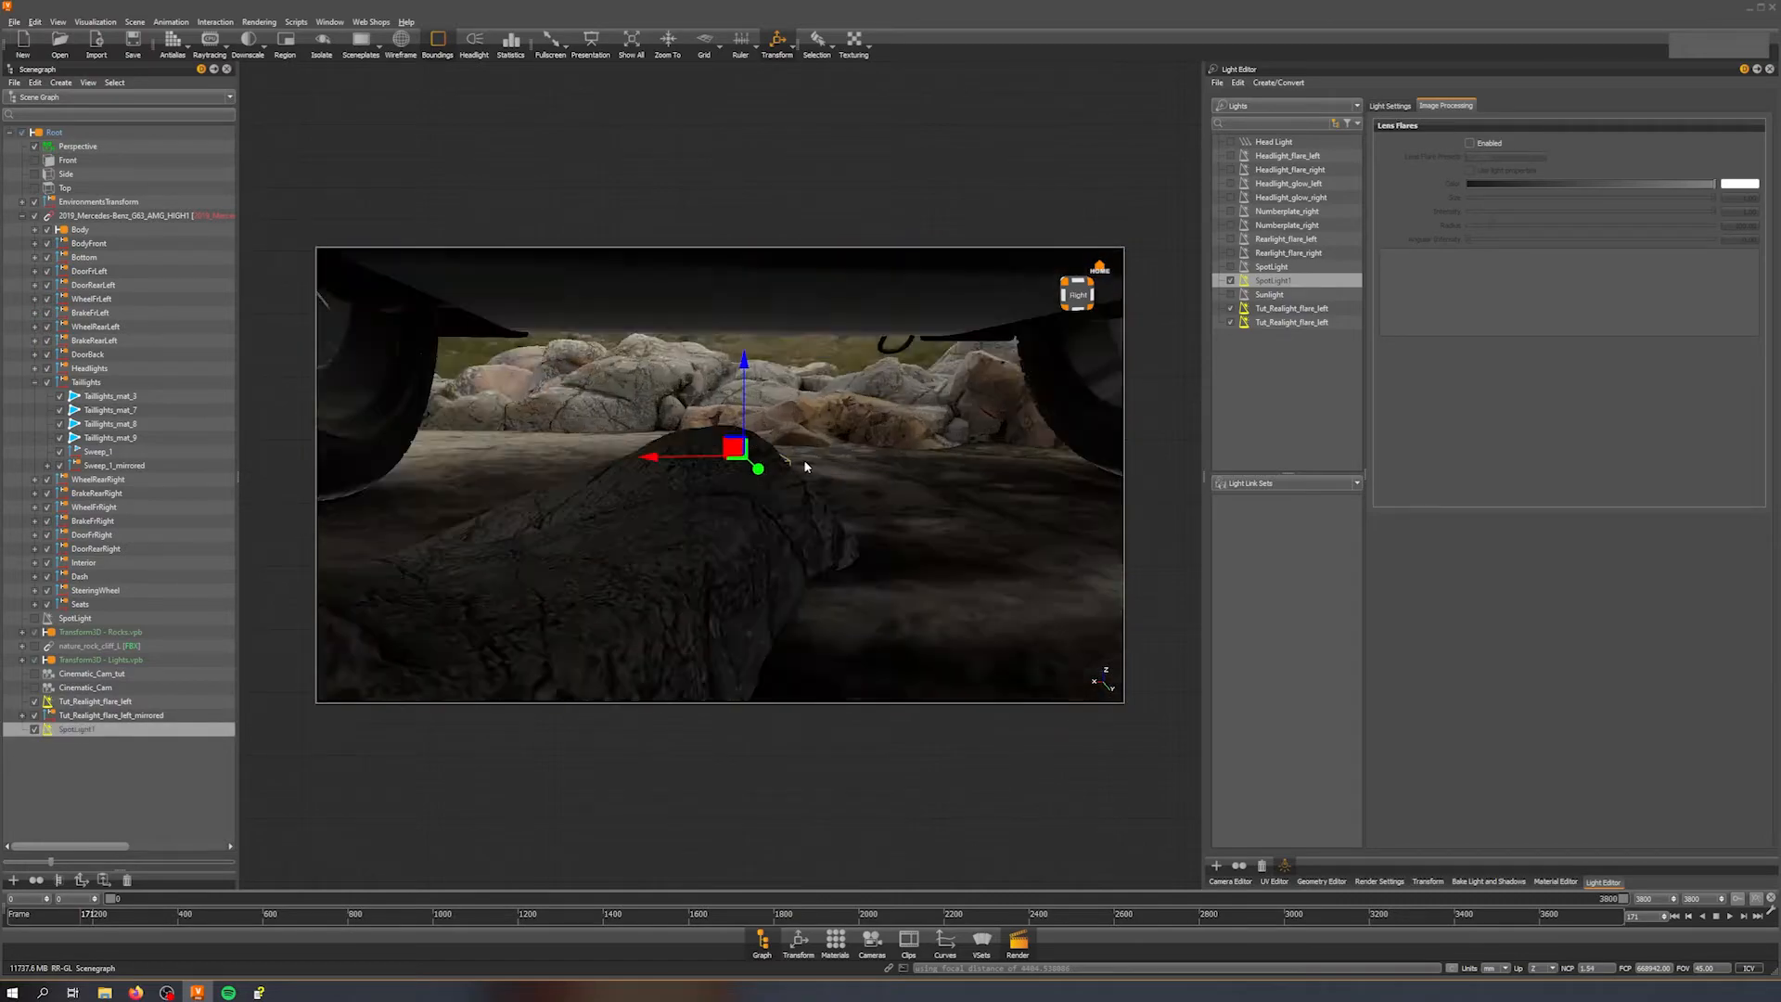
pyautogui.keyDown('alt'); pyautogui.moveTo(839, 390); pyautogui.dragTo(1292, 424); pyautogui.keyUp('alt')
pyautogui.keyDown('alt'); pyautogui.moveTo(808, 538); pyautogui.dragTo(858, 339, button='right'); pyautogui.keyUp('alt')
pyautogui.keyDown('alt'); pyautogui.moveTo(696, 556); pyautogui.dragTo(614, 243); pyautogui.keyUp('alt')
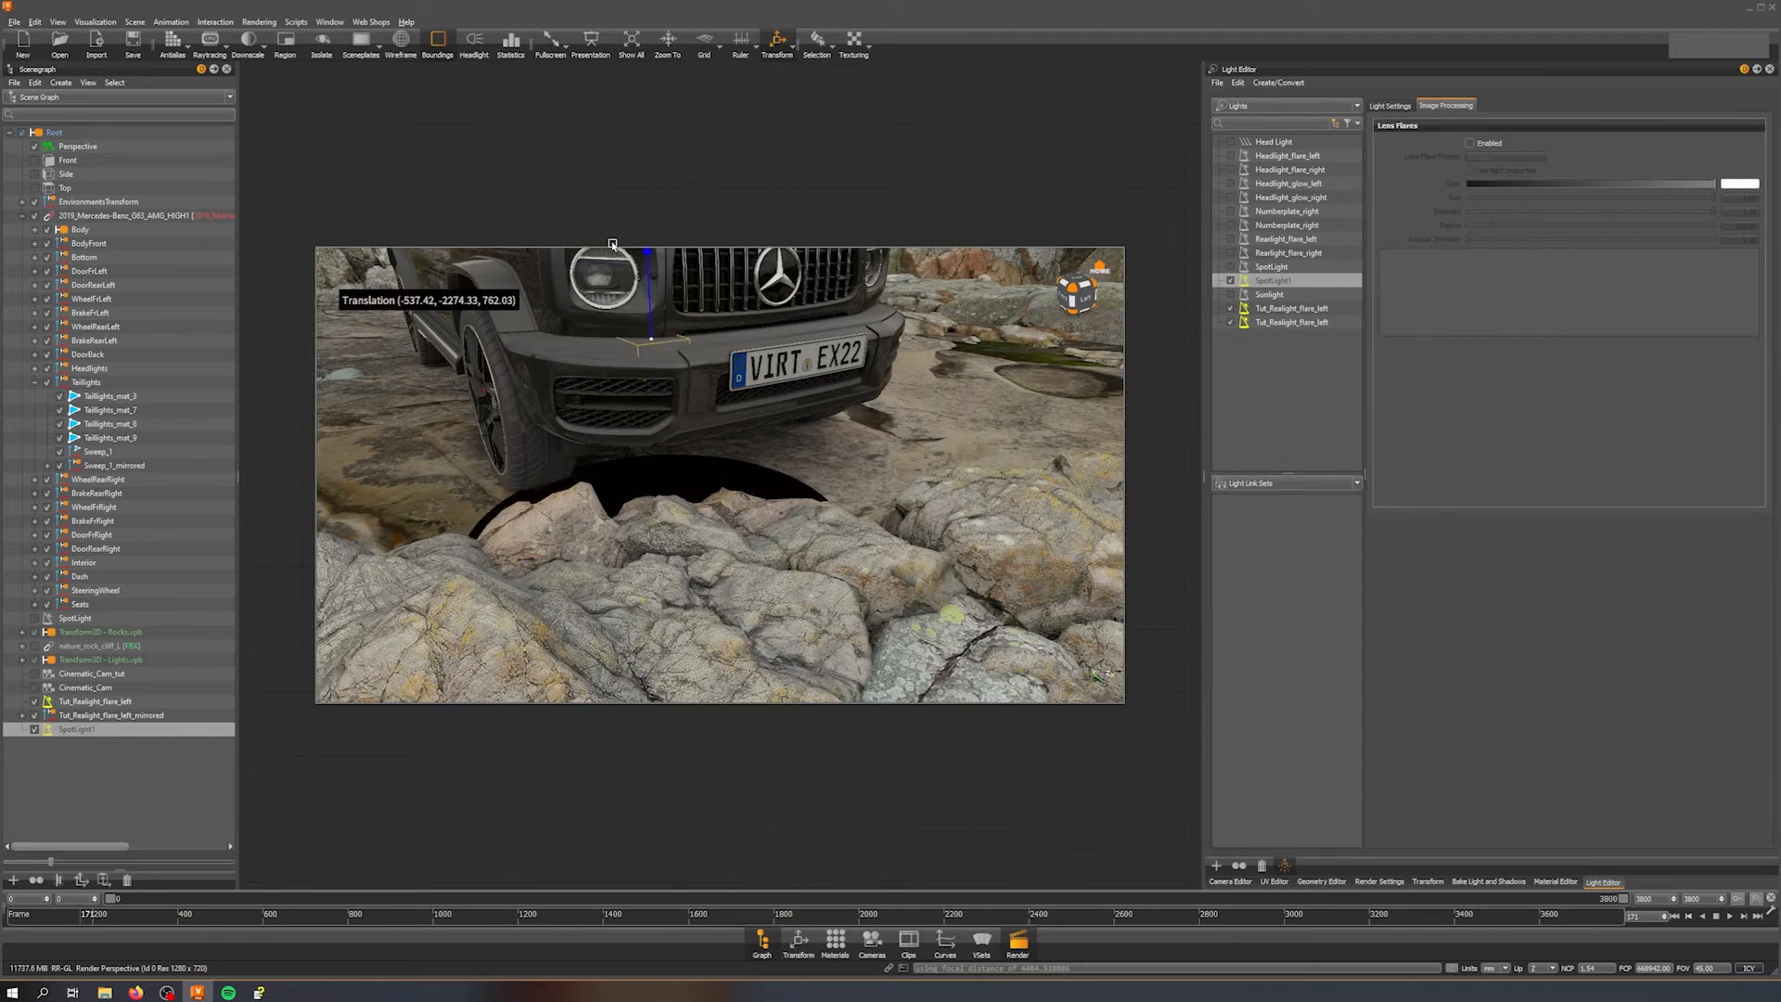
pyautogui.moveTo(619, 327); pyautogui.dragTo(835, 419)
# Step: Rotate the spot light and move it toward the car's right headlight
pyautogui.hotkey('shift', 'e')
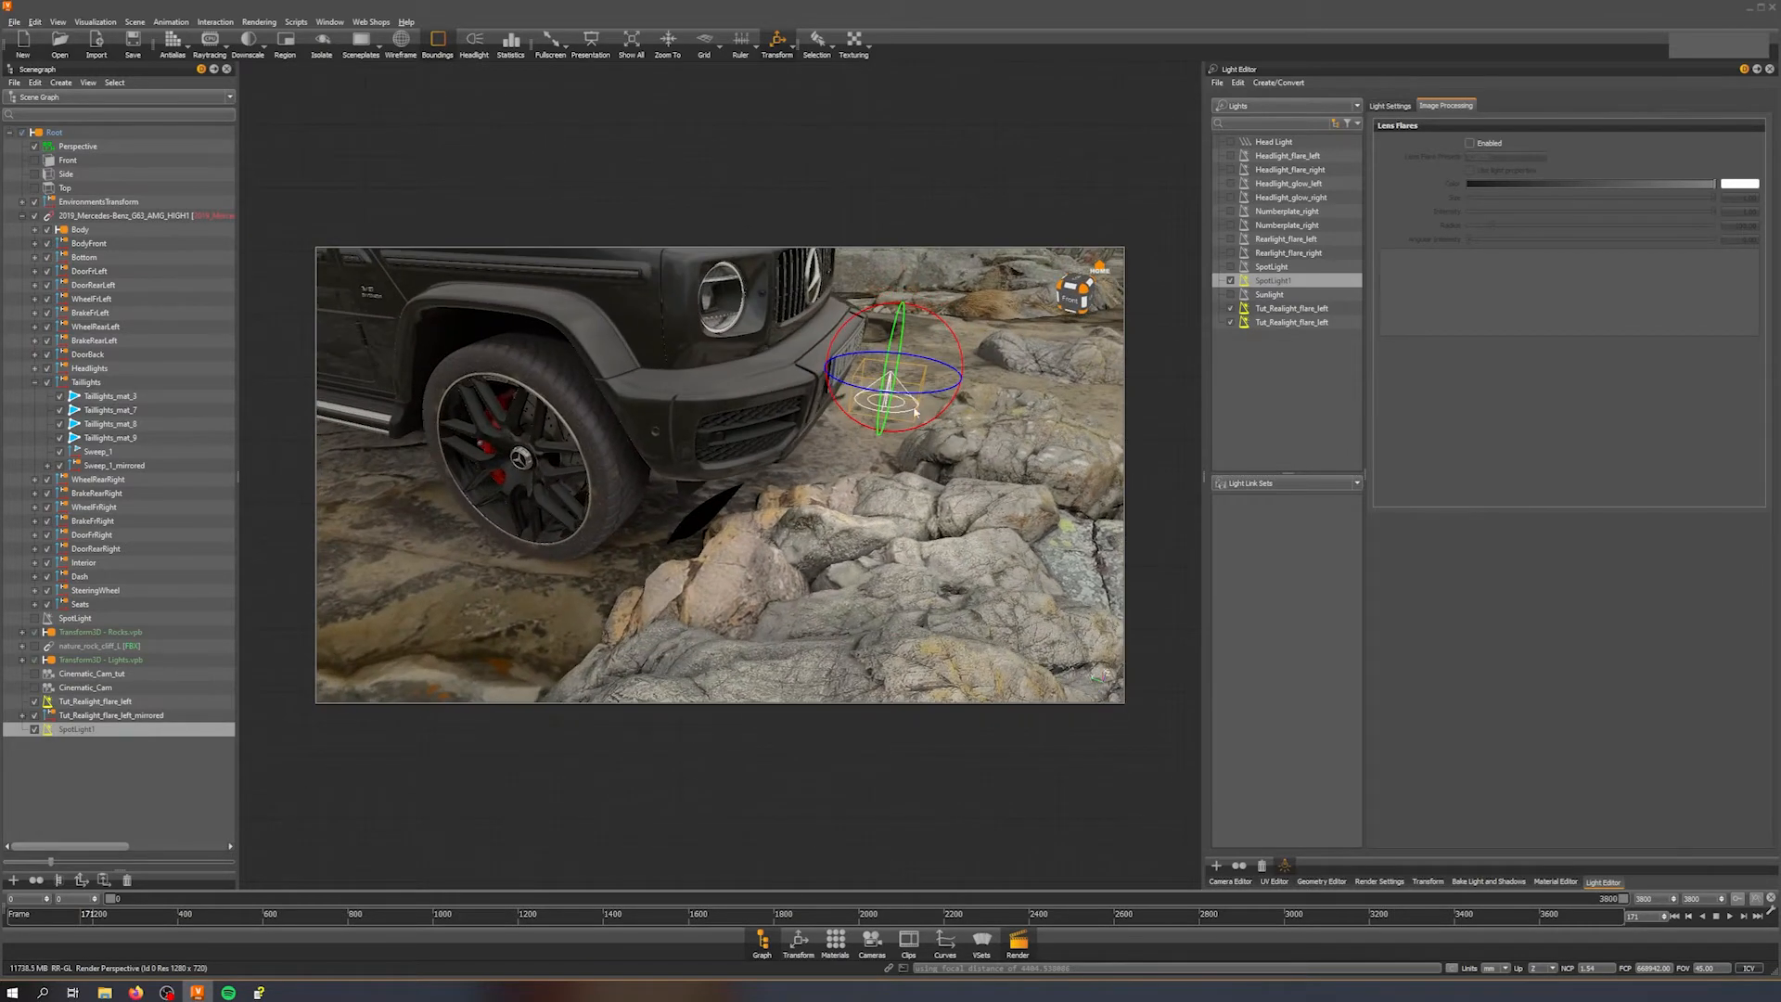
pyautogui.moveTo(956, 338); pyautogui.dragTo(829, 252)
pyautogui.hotkey('shift', 'w')
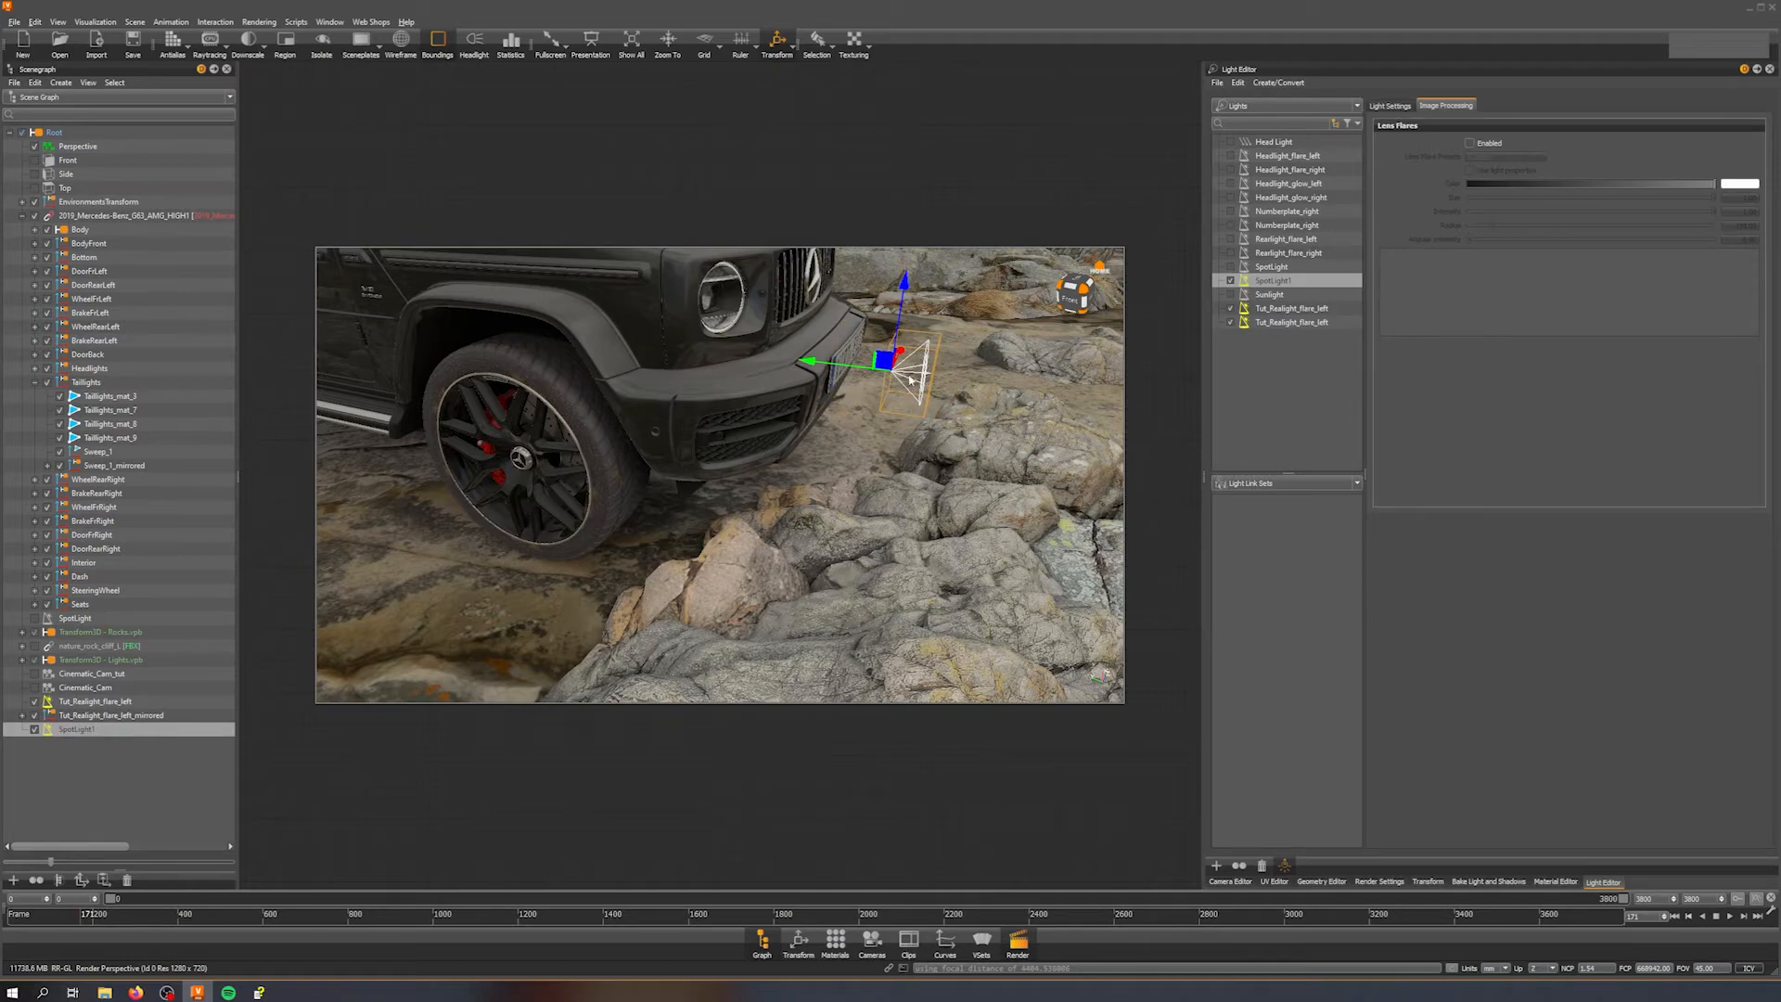
pyautogui.moveTo(886, 359); pyautogui.dragTo(603, 279)
pyautogui.keyDown('alt'); pyautogui.moveTo(603, 279); pyautogui.dragTo(654, 381, button='middle'); pyautogui.keyUp('alt')
pyautogui.keyDown('alt'); pyautogui.moveTo(654, 380); pyautogui.dragTo(670, 390, button='right'); pyautogui.keyUp('alt')
pyautogui.keyDown('alt'); pyautogui.moveTo(670, 389); pyautogui.dragTo(650, 358); pyautogui.keyUp('alt')
pyautogui.moveTo(722, 466); pyautogui.dragTo(612, 409)
pyautogui.keyDown('alt'); pyautogui.moveTo(631, 413); pyautogui.dragTo(843, 470); pyautogui.keyUp('alt')
# Step: Set the spot light's X rotation to -90 in the Transform editor
pyautogui.click(798, 942)
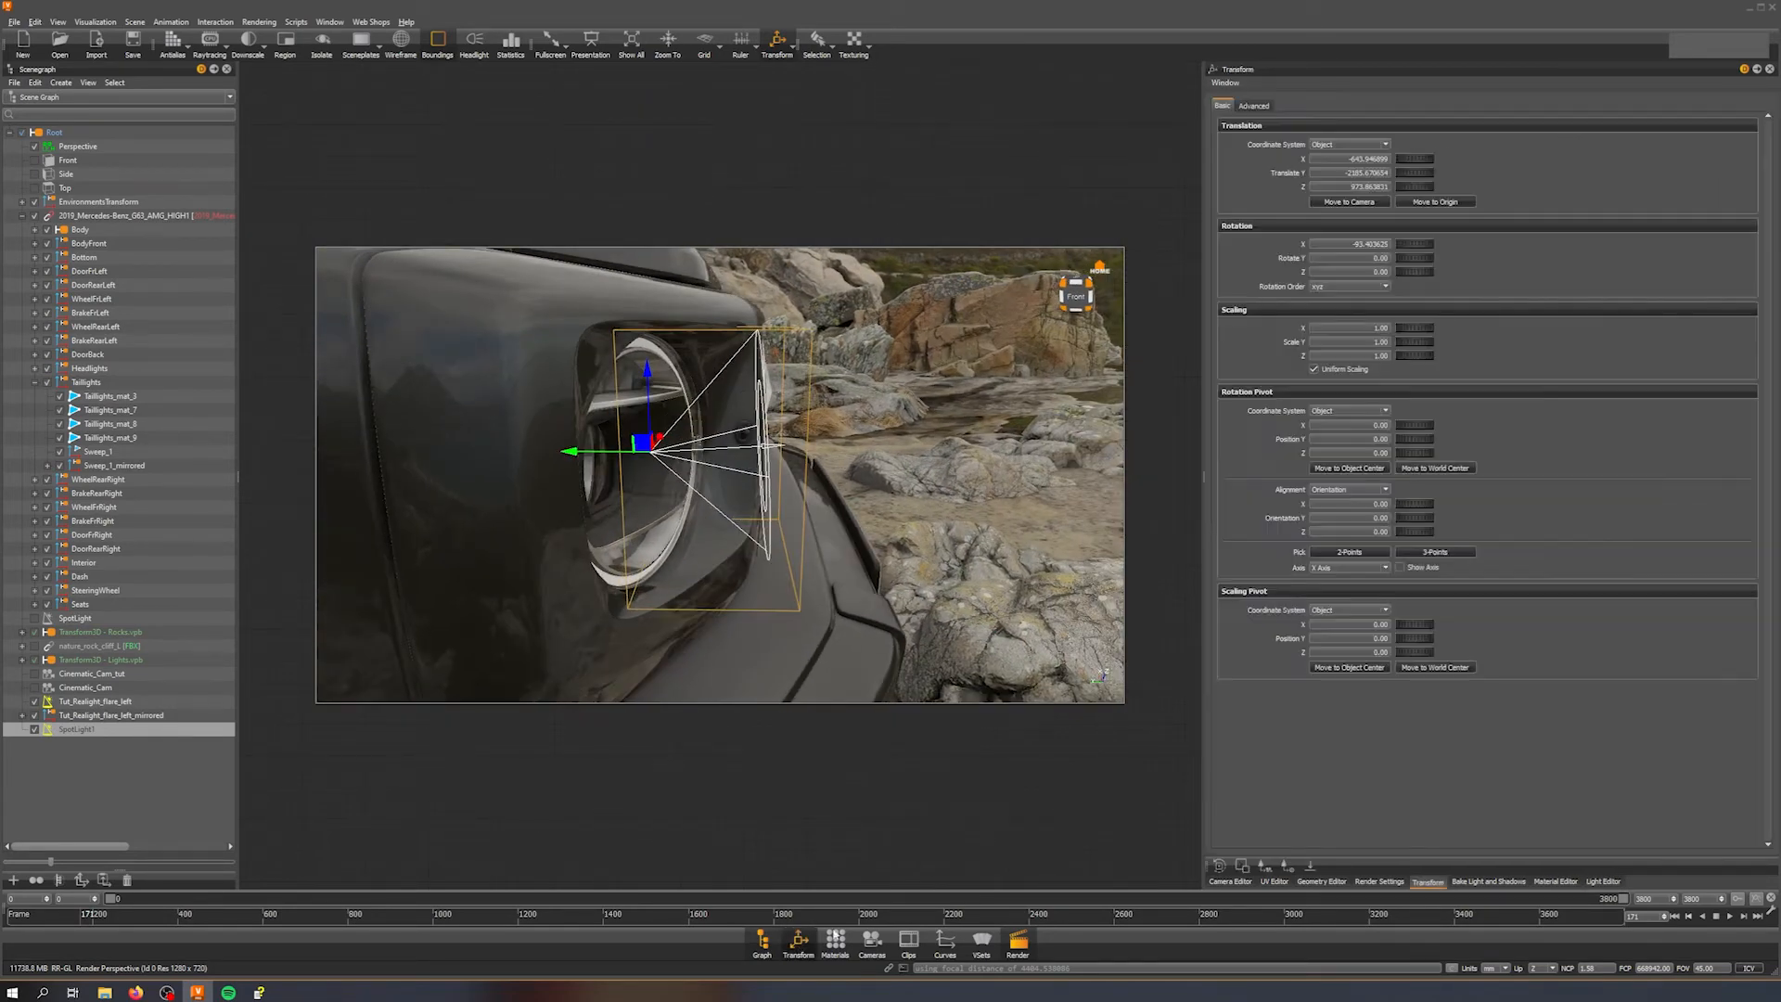
pyautogui.moveTo(1354, 244); pyautogui.dragTo(1535, 241)
pyautogui.press('BackSpace')
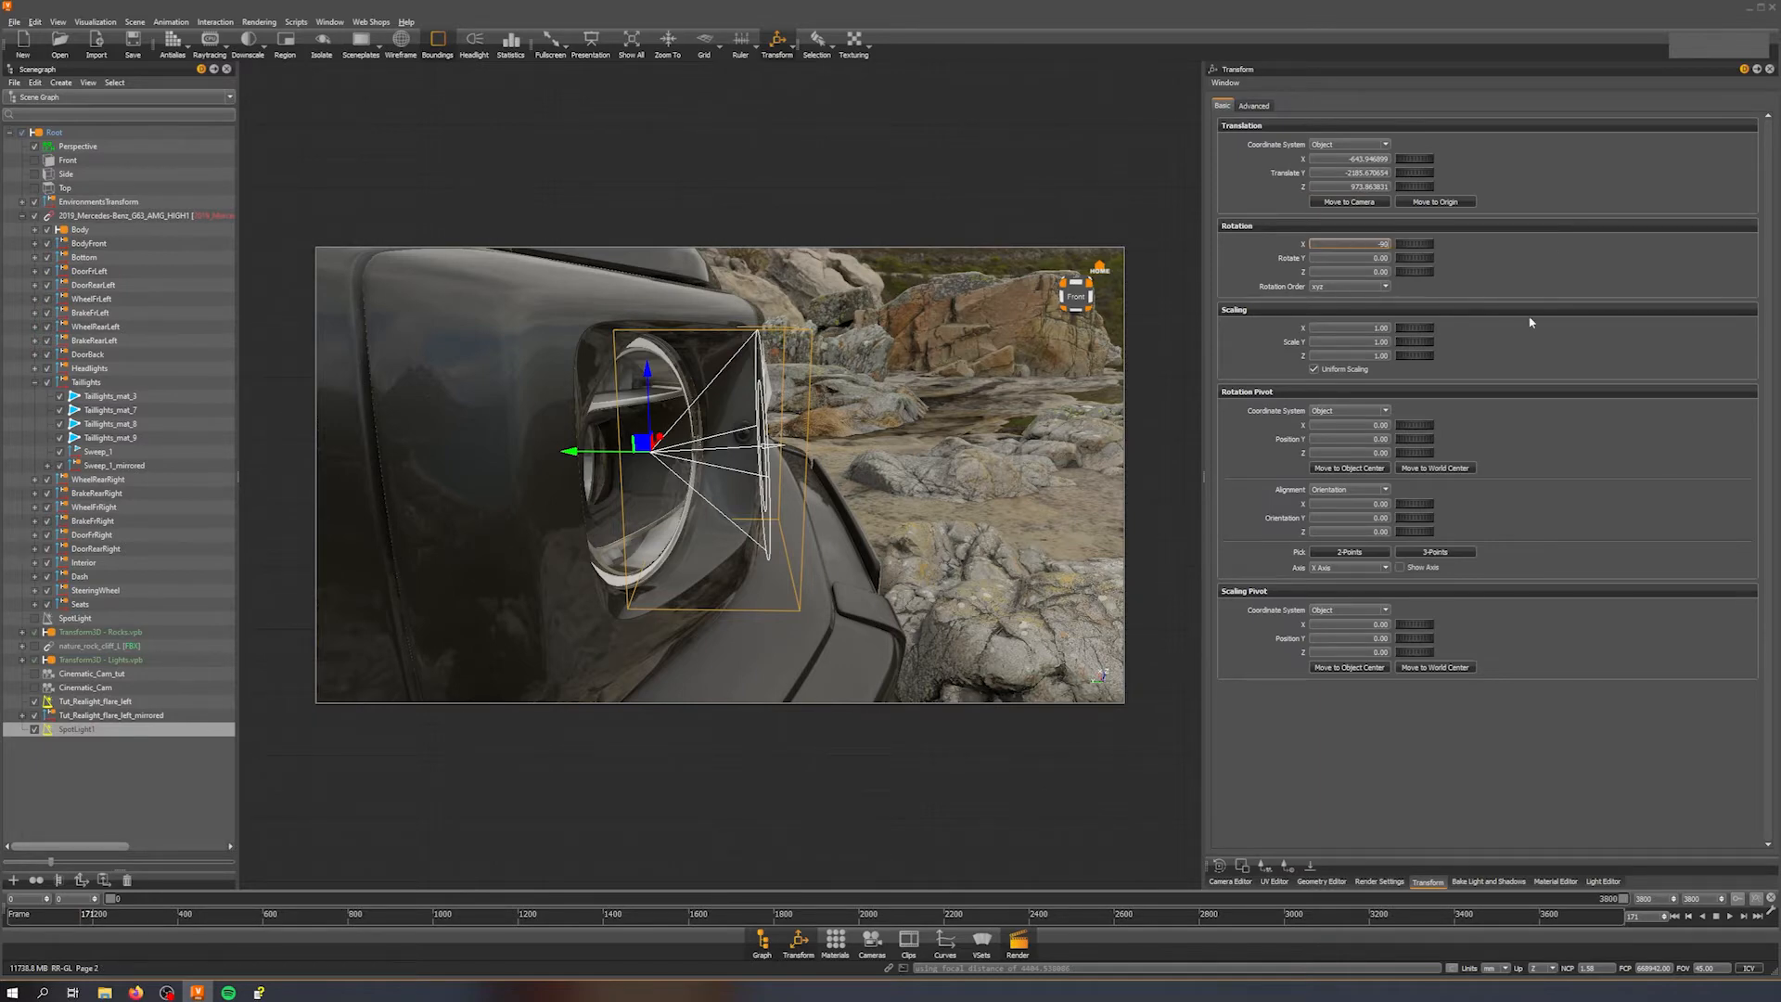
pyautogui.write('-90')
pyautogui.press('Return')
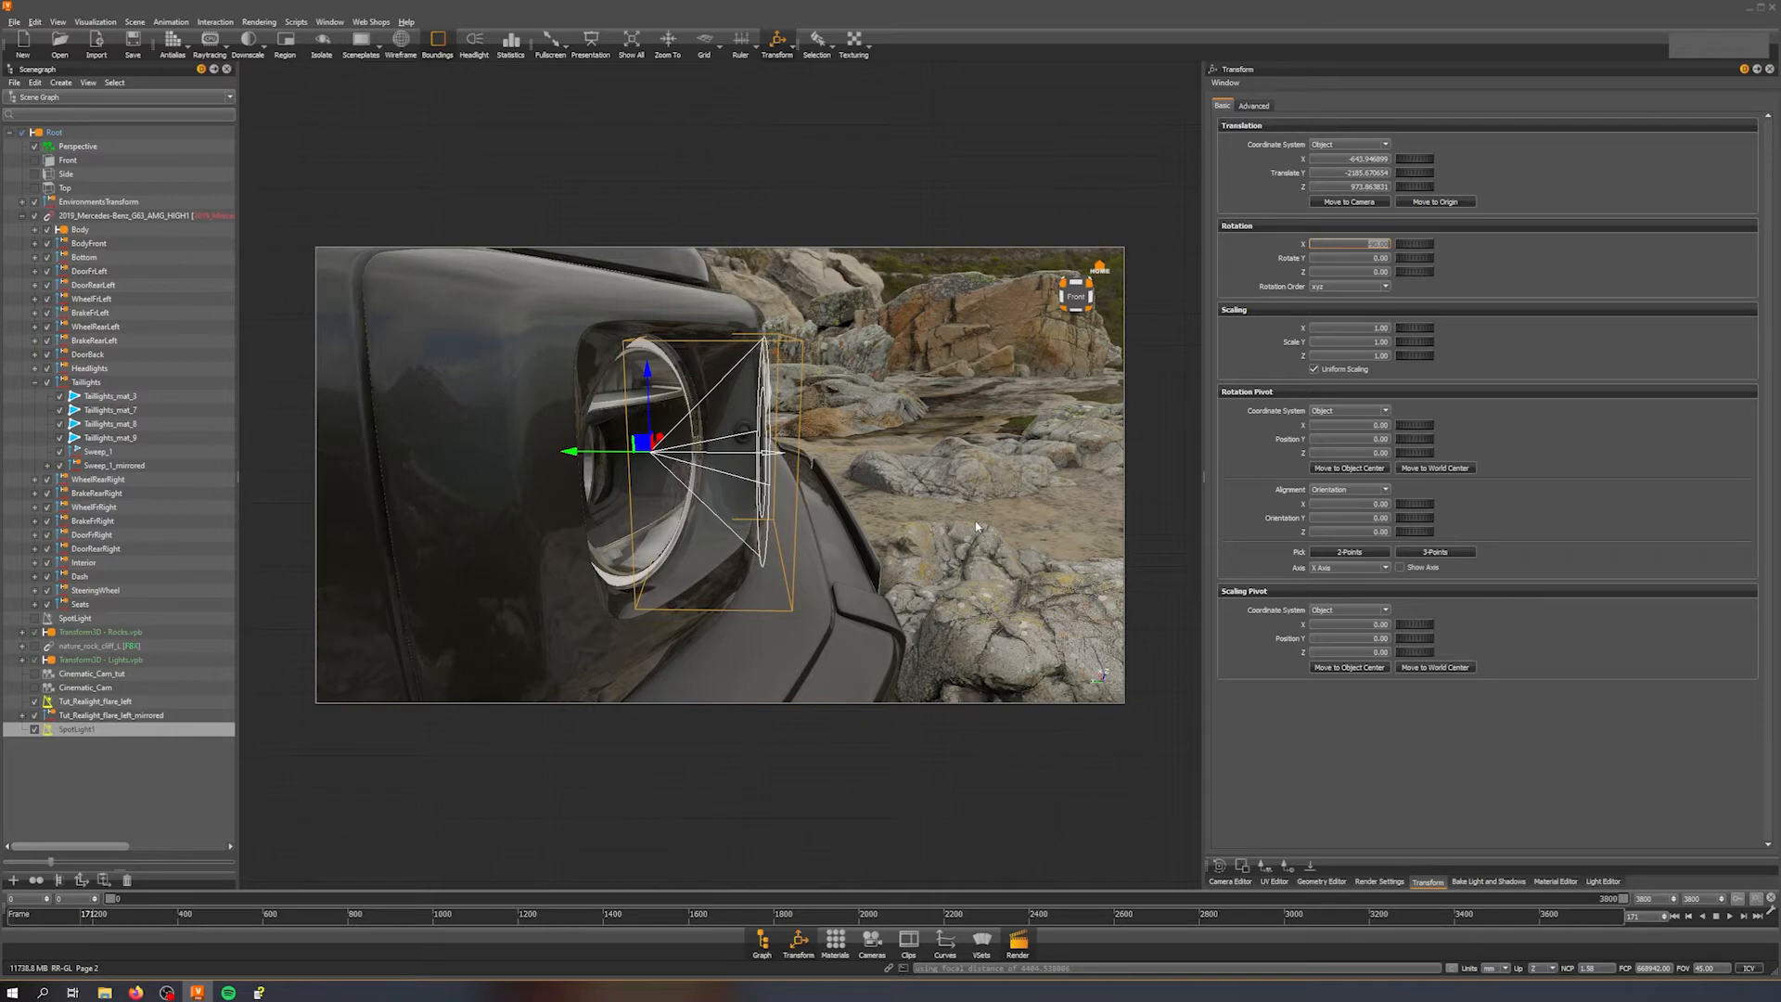
# Step: Move the spot light into the centre of the car's right headlight
pyautogui.moveTo(933, 476); pyautogui.dragTo(499, 429)
pyautogui.moveTo(694, 424); pyautogui.dragTo(1143, 423)
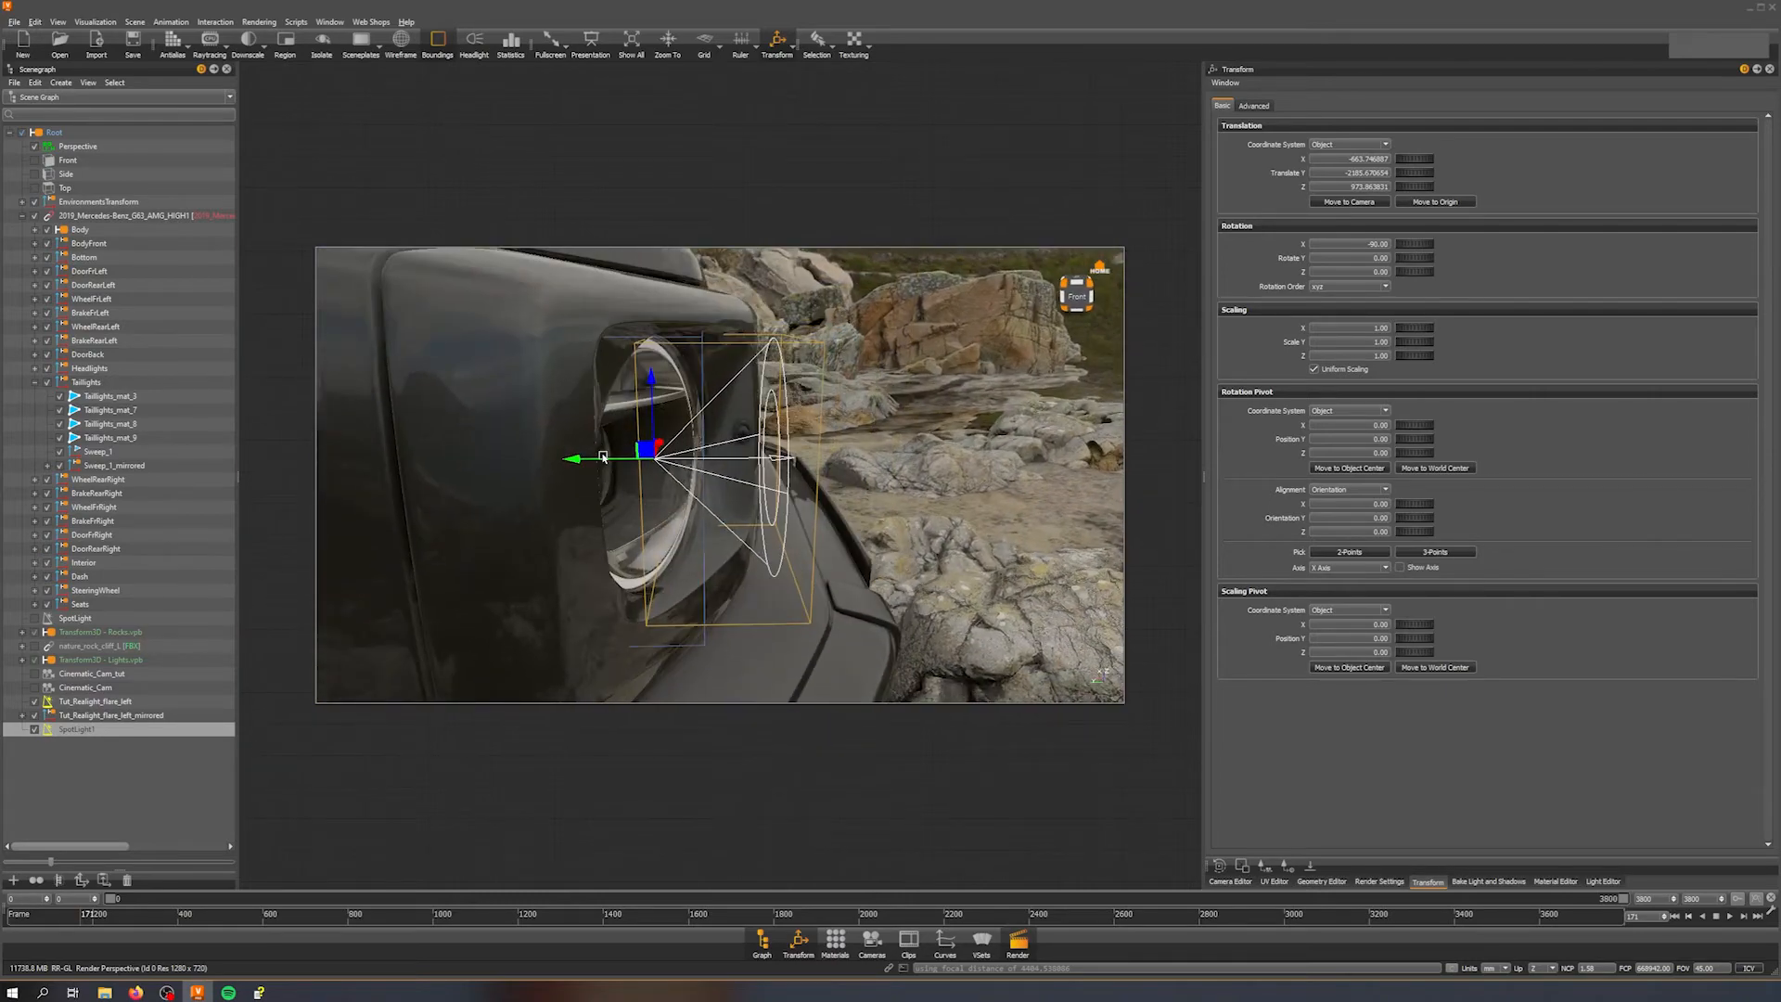
pyautogui.moveTo(608, 461); pyautogui.dragTo(540, 458)
pyautogui.moveTo(687, 442); pyautogui.dragTo(370, 381)
pyautogui.moveTo(607, 421); pyautogui.dragTo(876, 505)
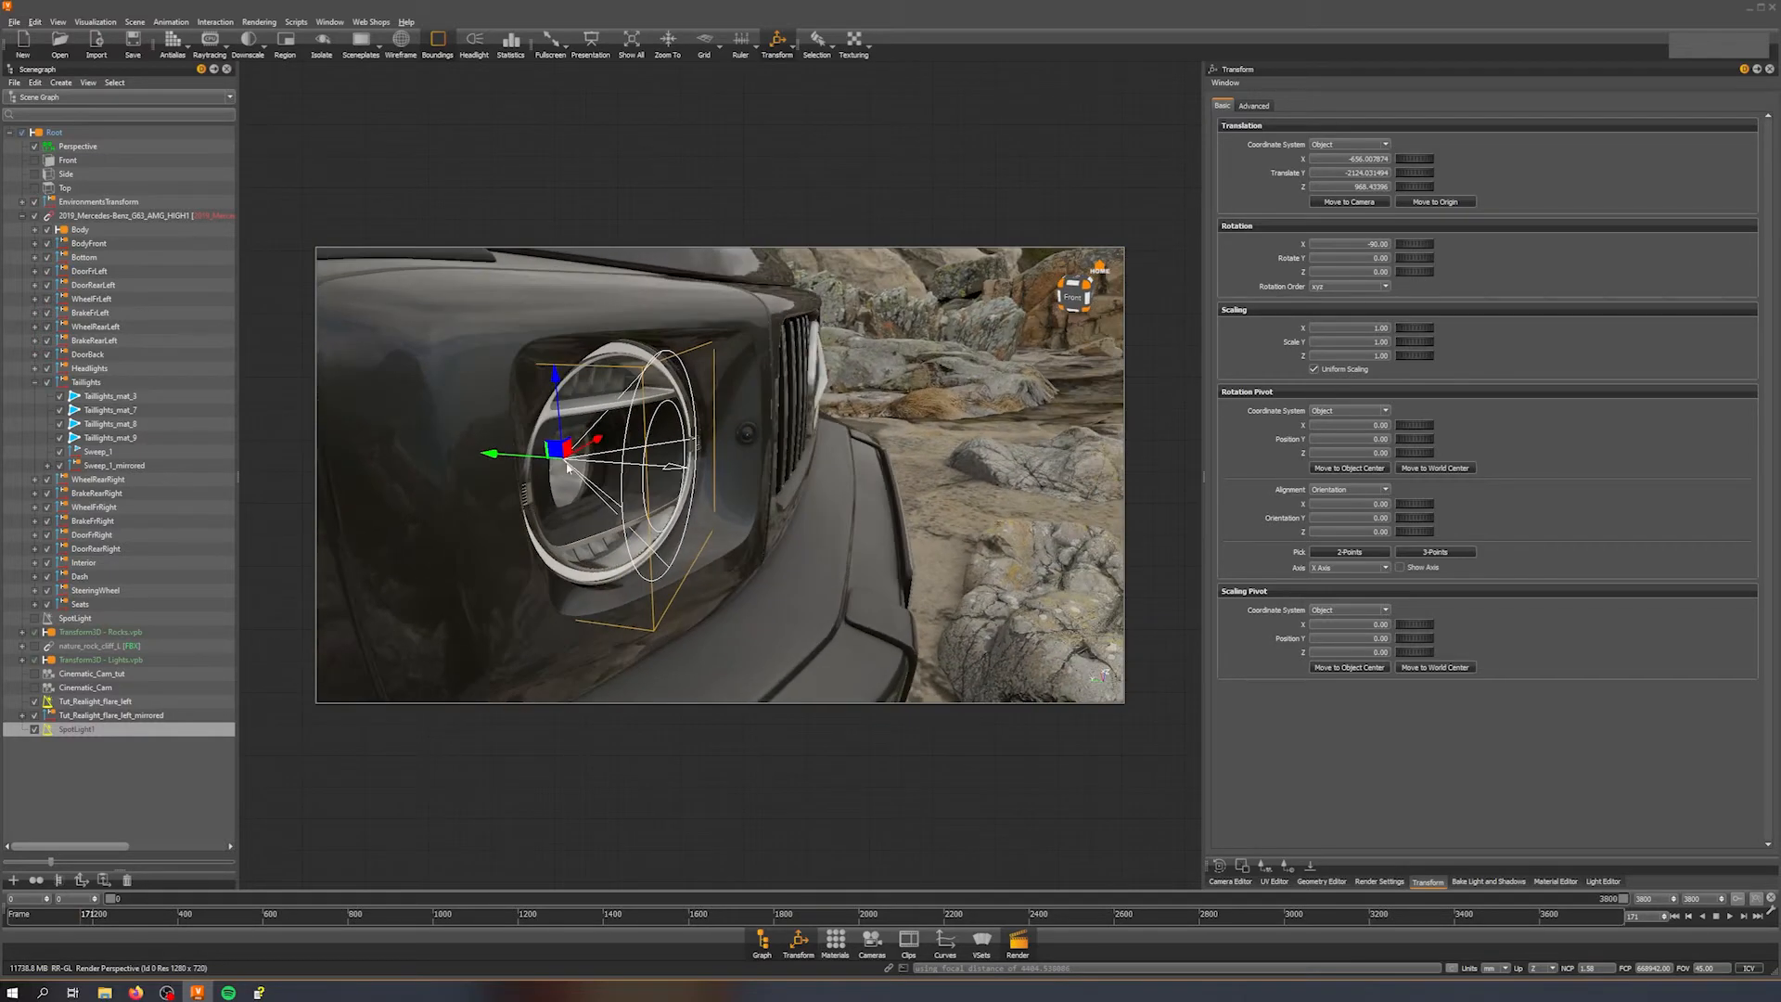
pyautogui.moveTo(528, 454); pyautogui.dragTo(338, 432)
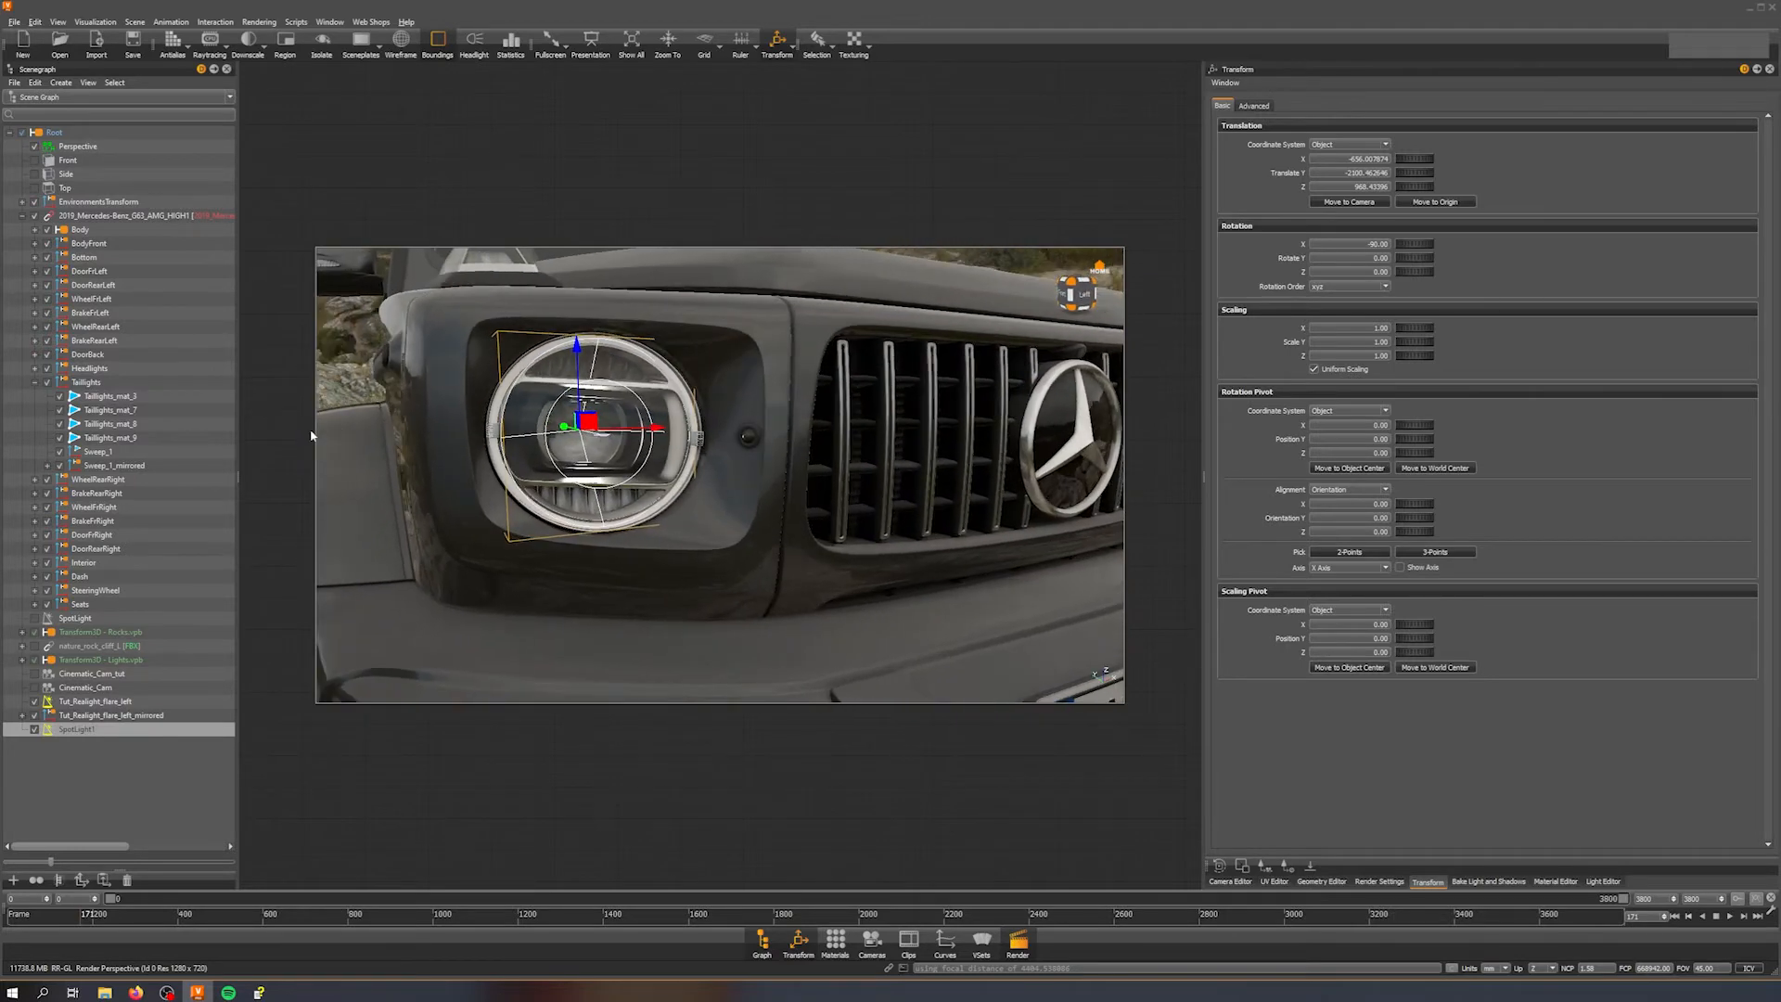
pyautogui.moveTo(640, 455); pyautogui.dragTo(545, 461)
pyautogui.moveTo(669, 424); pyautogui.dragTo(756, 360)
pyautogui.keyDown('alt'); pyautogui.moveTo(756, 360); pyautogui.dragTo(762, 471, button='right'); pyautogui.keyUp('alt')
pyautogui.keyDown('alt'); pyautogui.moveTo(763, 476); pyautogui.dragTo(1019, 308); pyautogui.keyUp('alt')
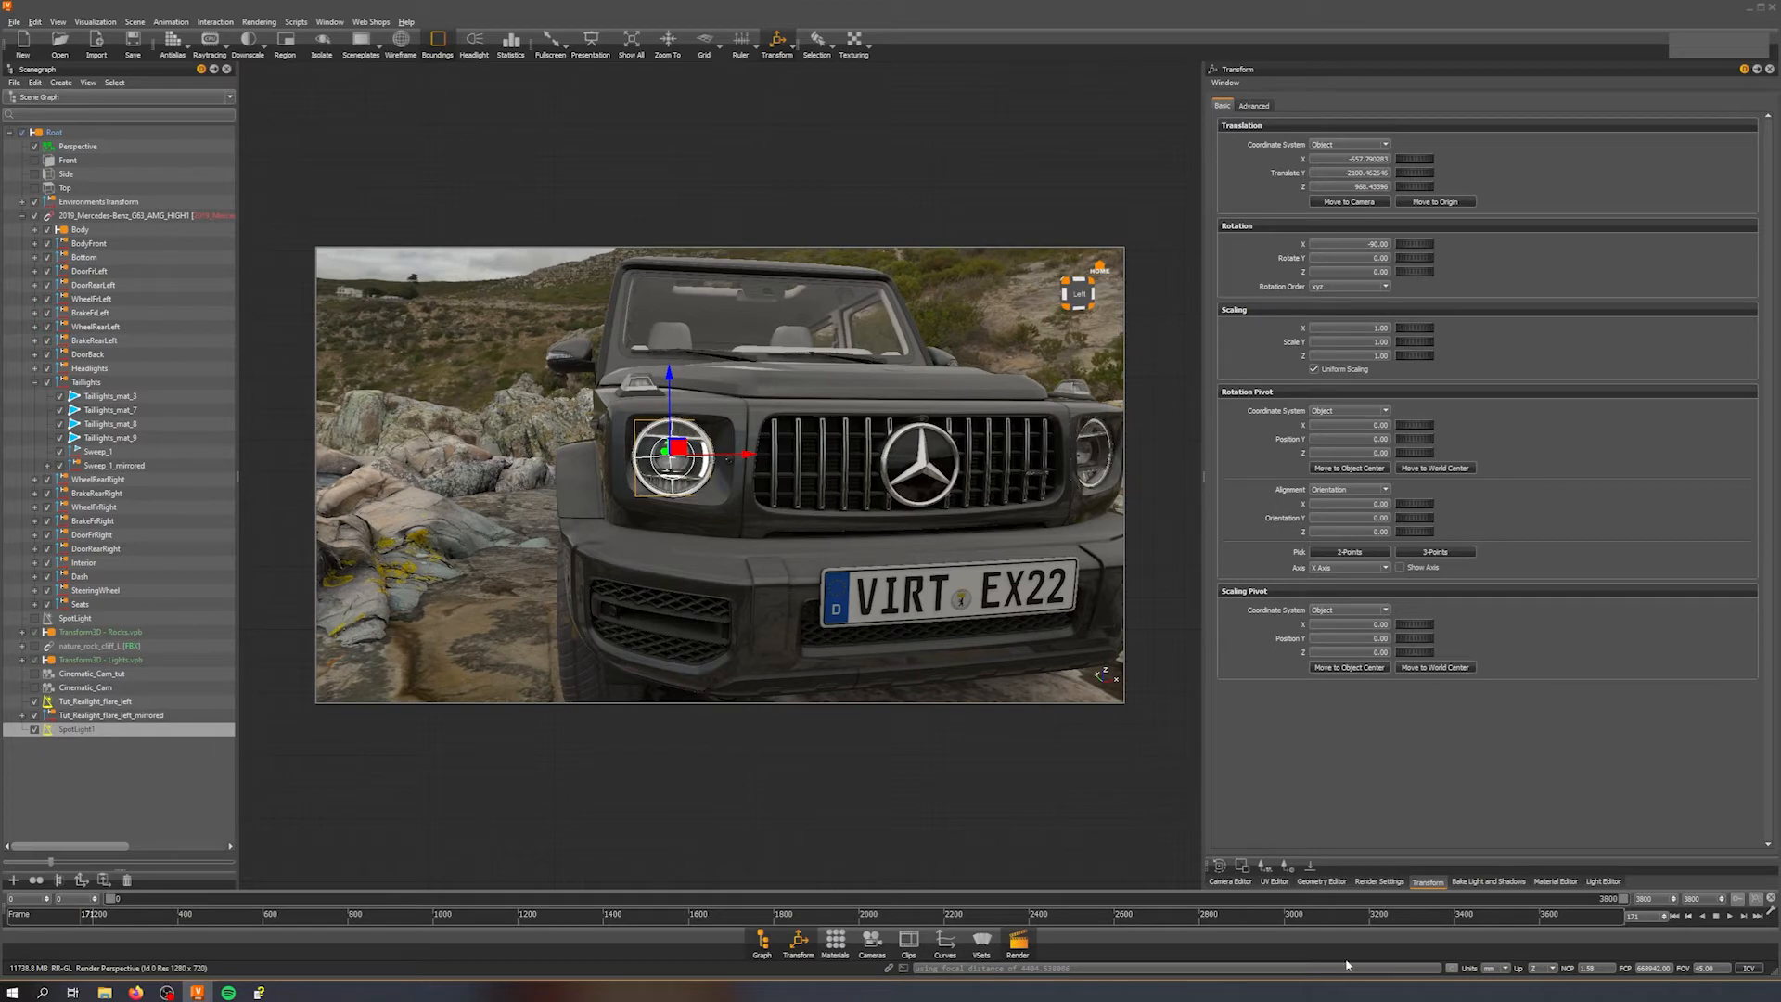
# Step: Turn off Illuminate Scene in the spot light's light settings
pyautogui.click(1604, 882)
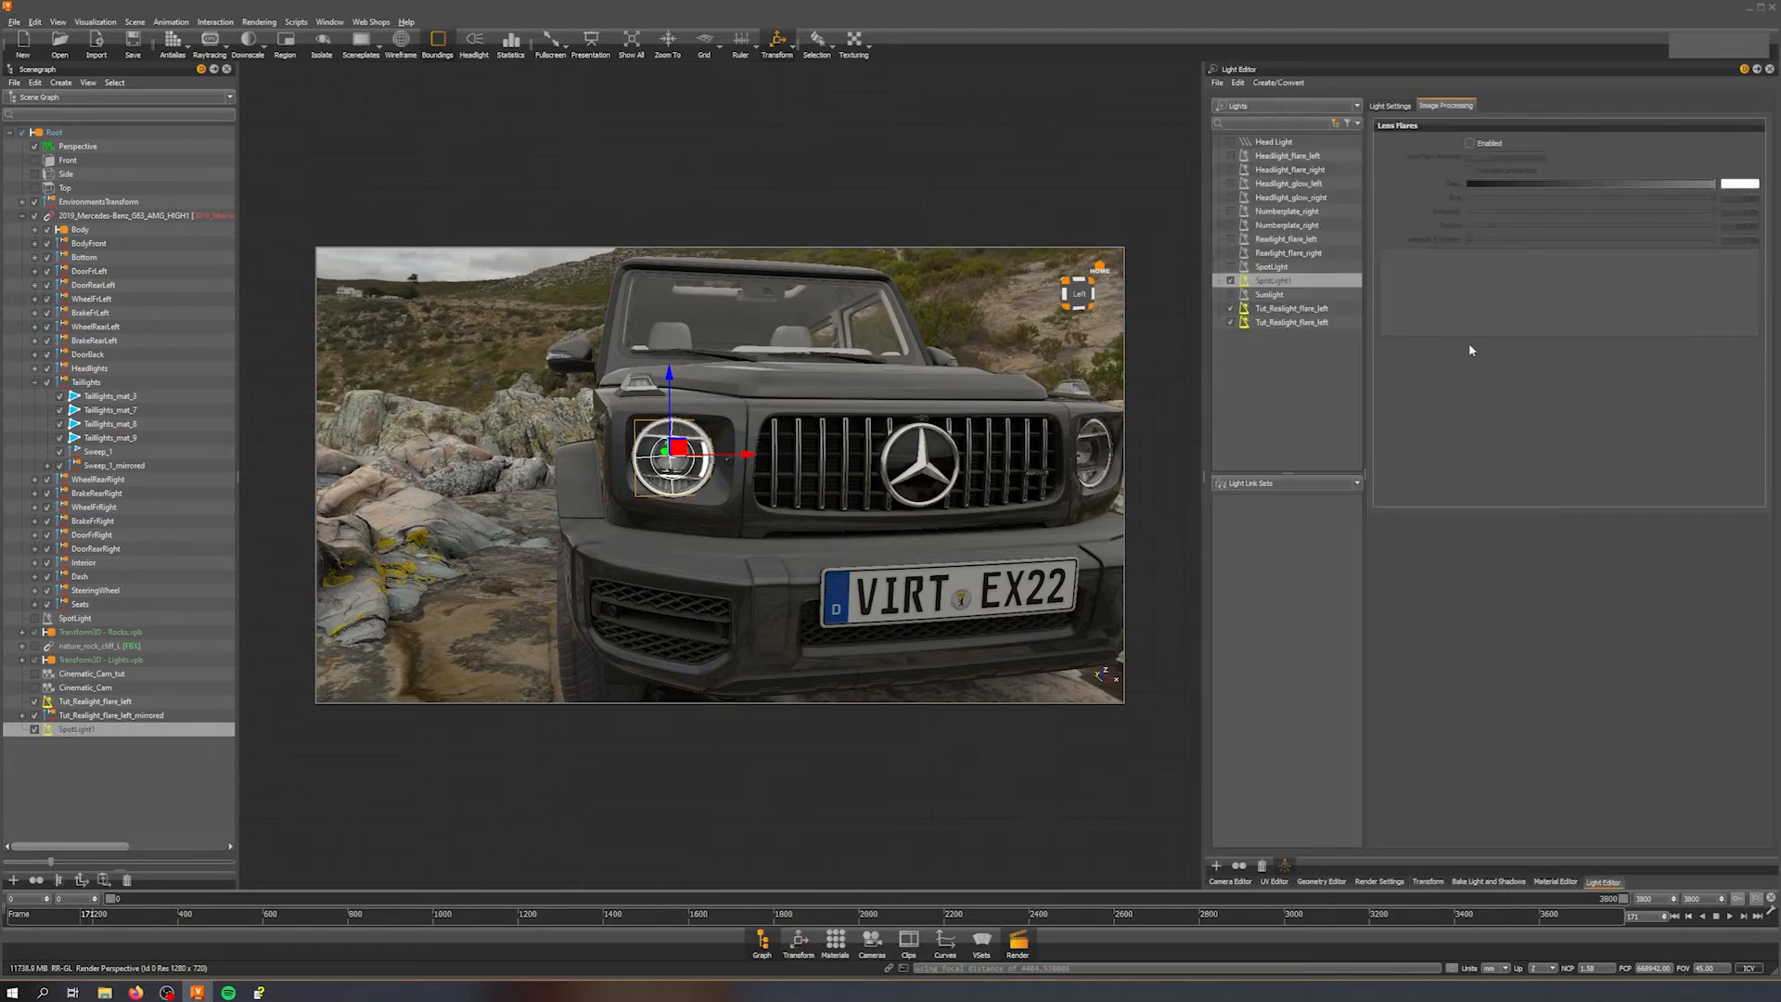
pyautogui.click(1401, 107)
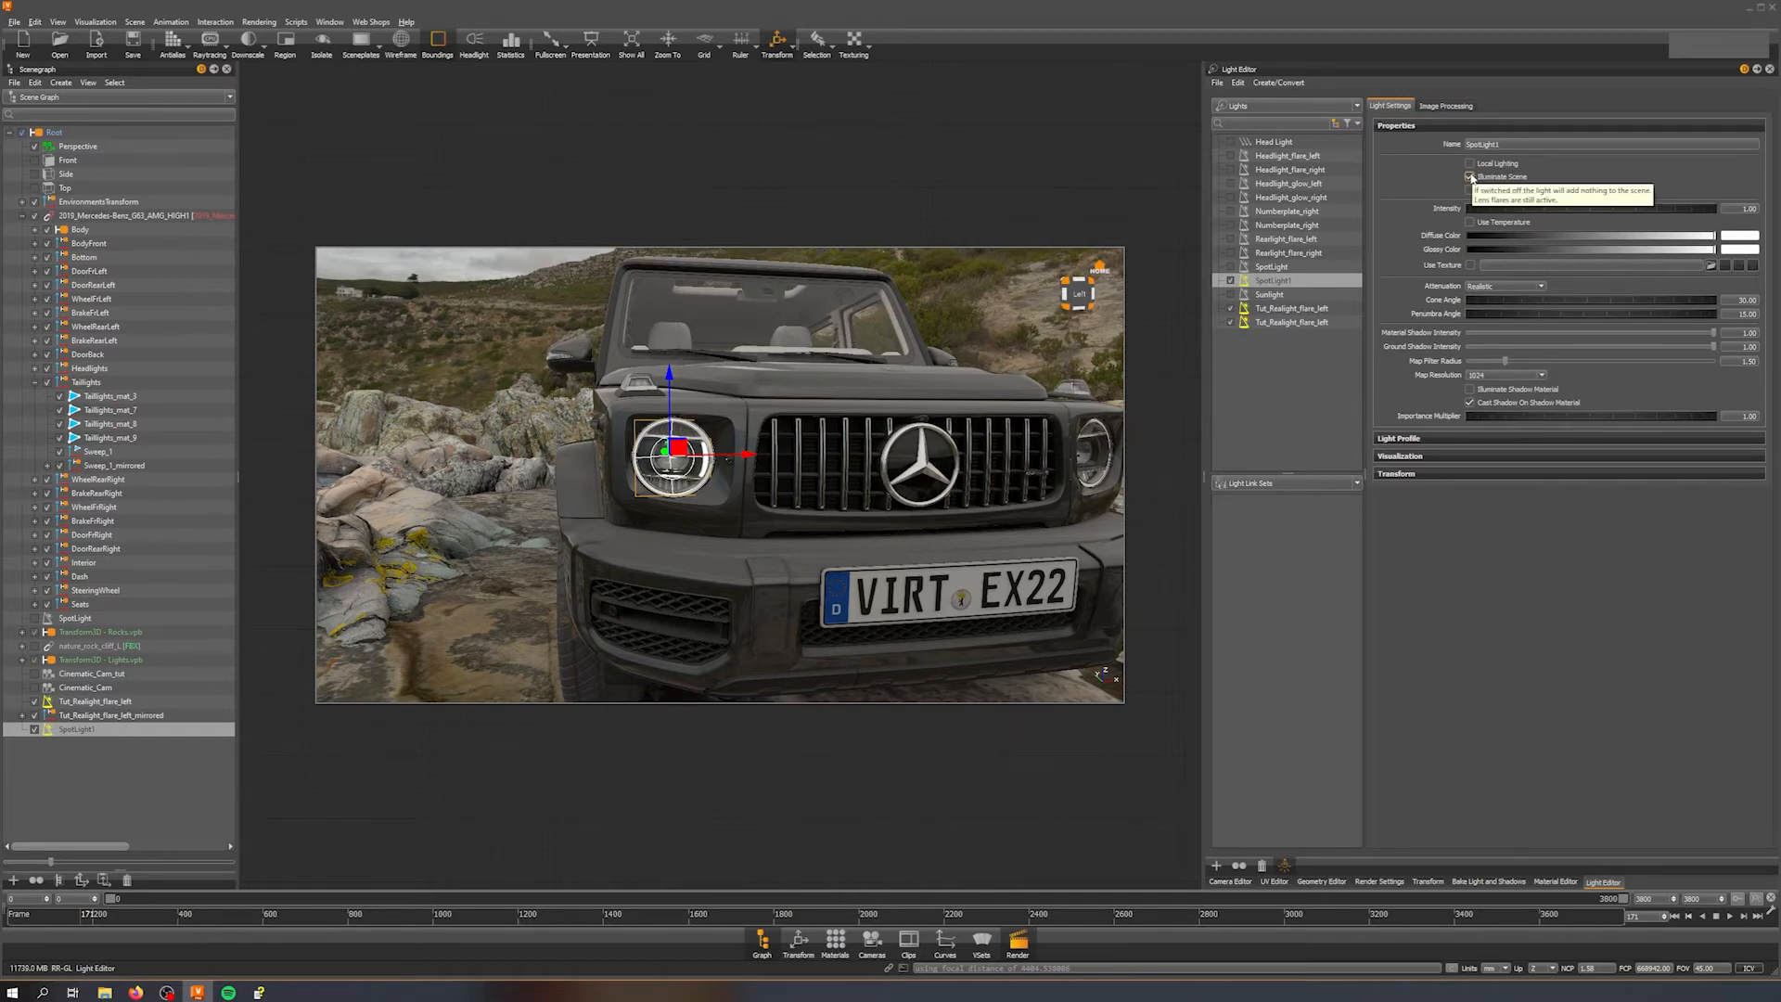
pyautogui.moveTo(705, 478)
pyautogui.keyDown('alt'); pyautogui.mouseDown()
pyautogui.moveTo(728, 529)
pyautogui.moveTo(761, 516)
pyautogui.moveTo(715, 470)
pyautogui.mouseUp(); pyautogui.keyUp('alt')
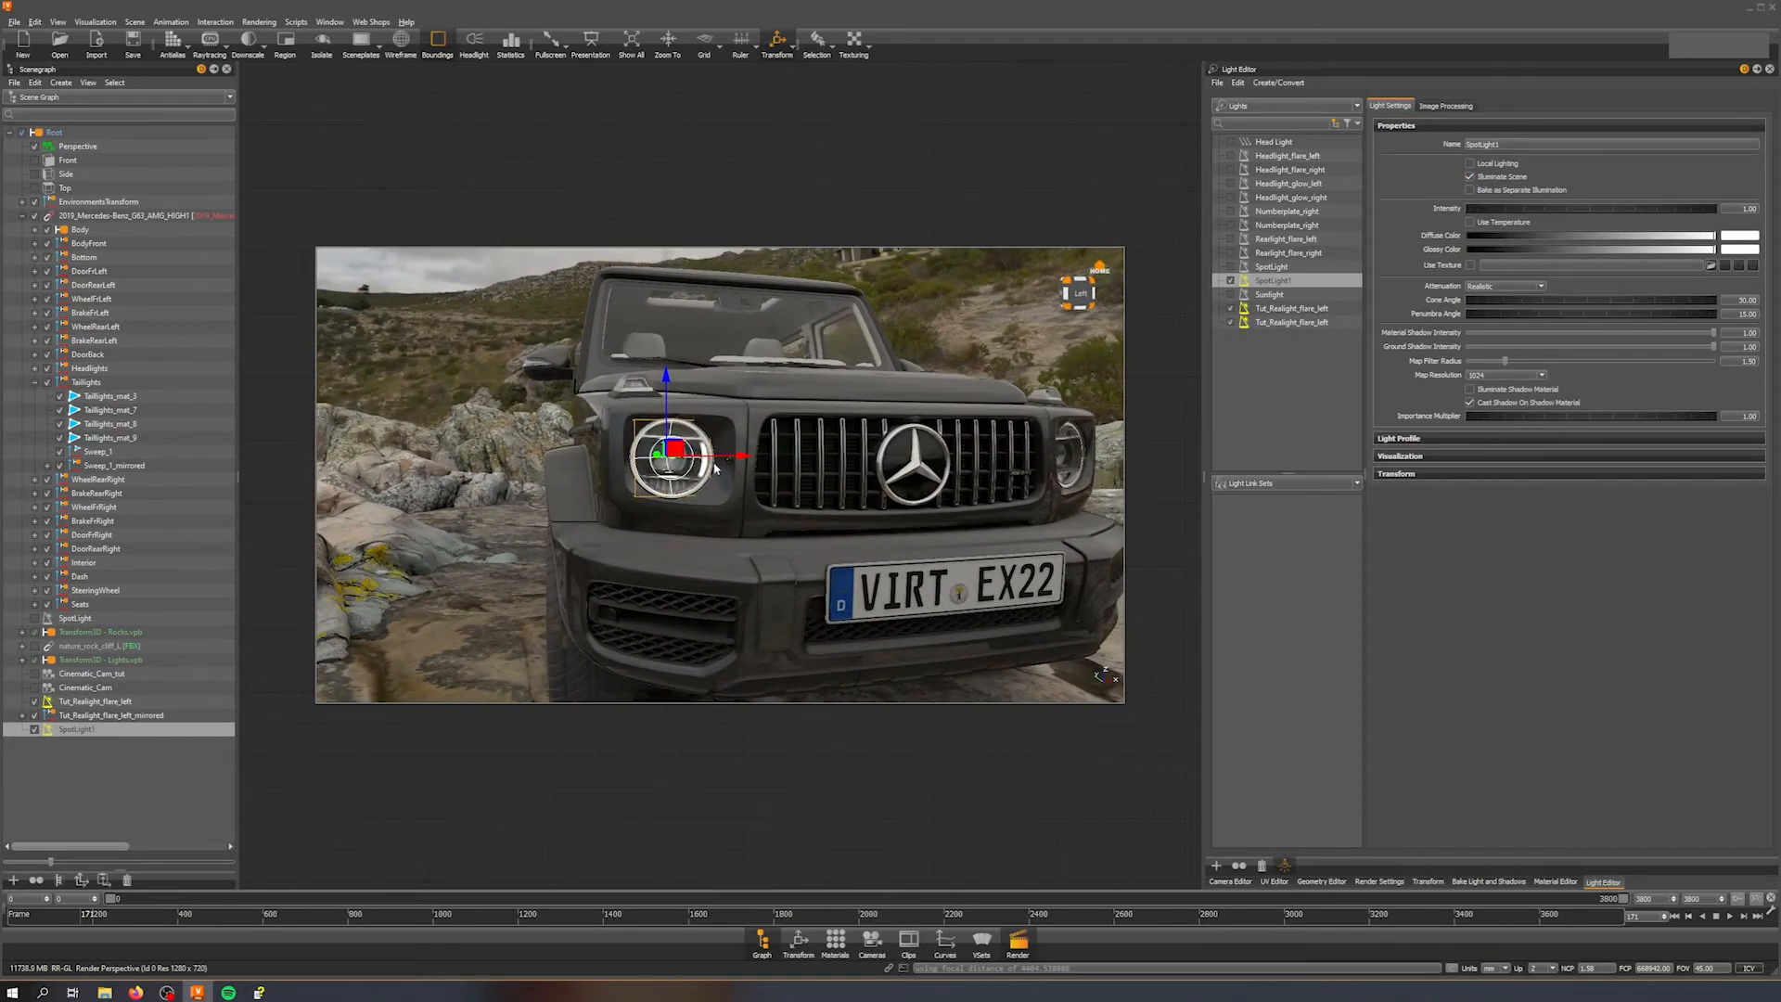
pyautogui.click(1470, 176)
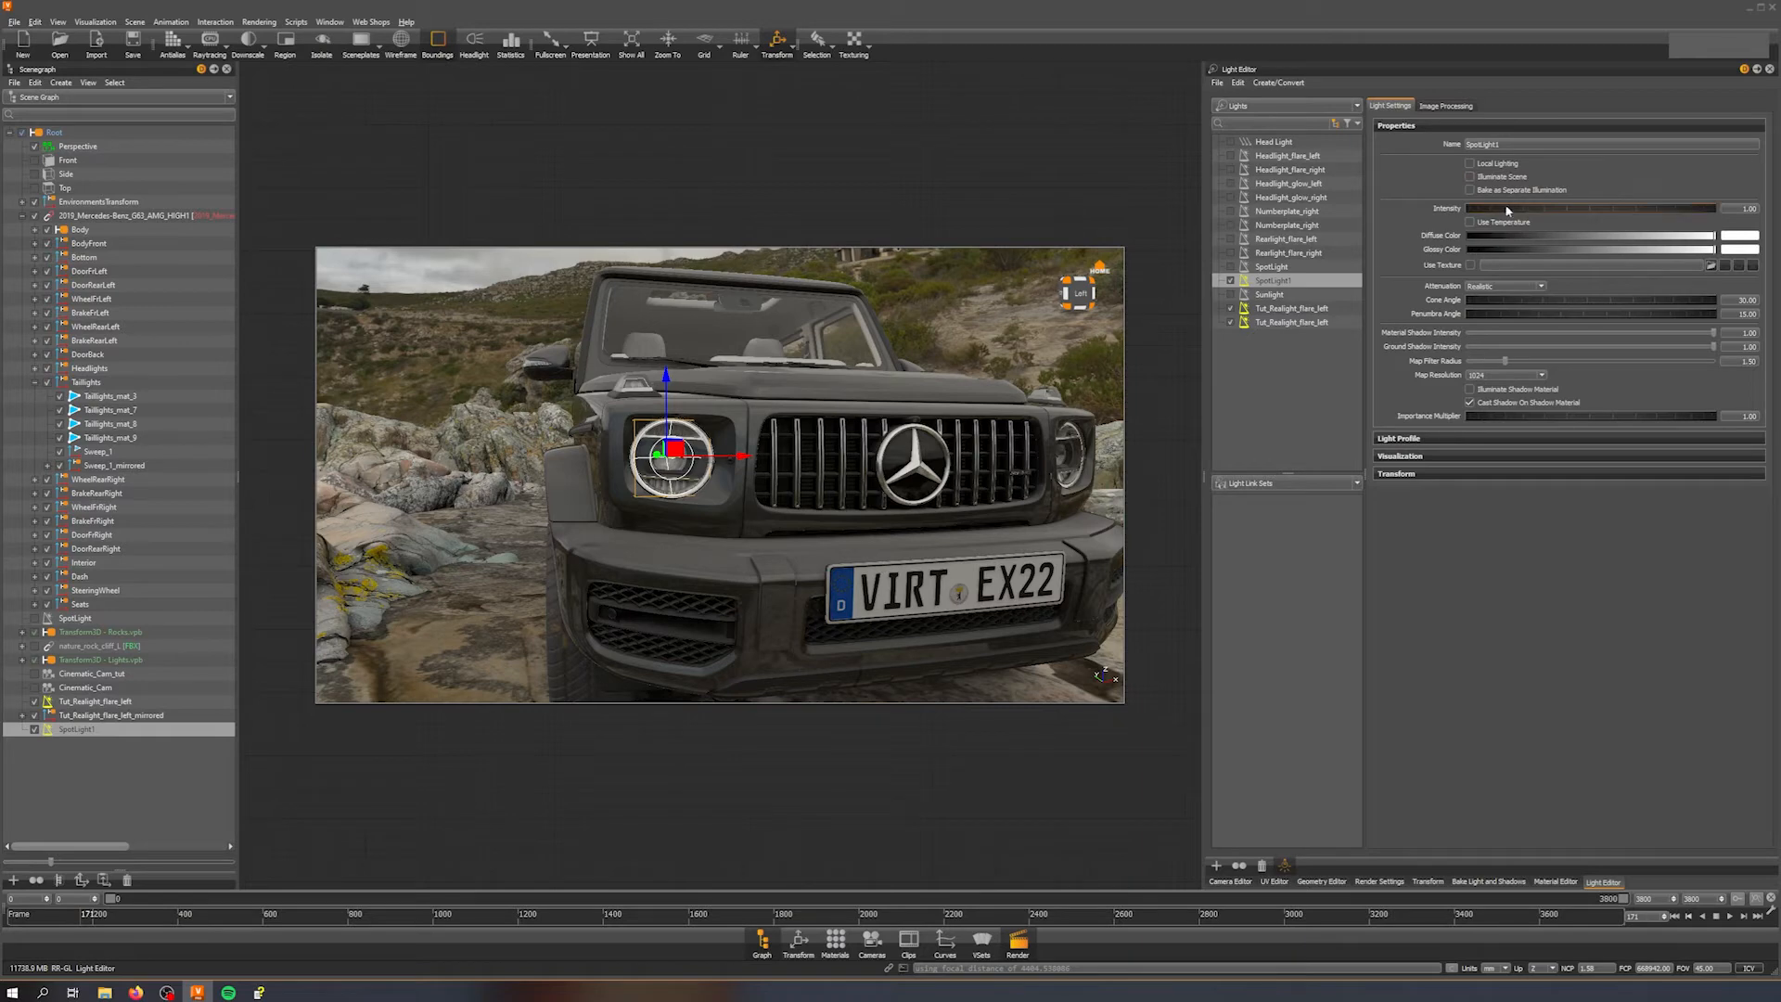
# Step: Turn off Display Light in the spot light's Visualization settings
pyautogui.click(1445, 107)
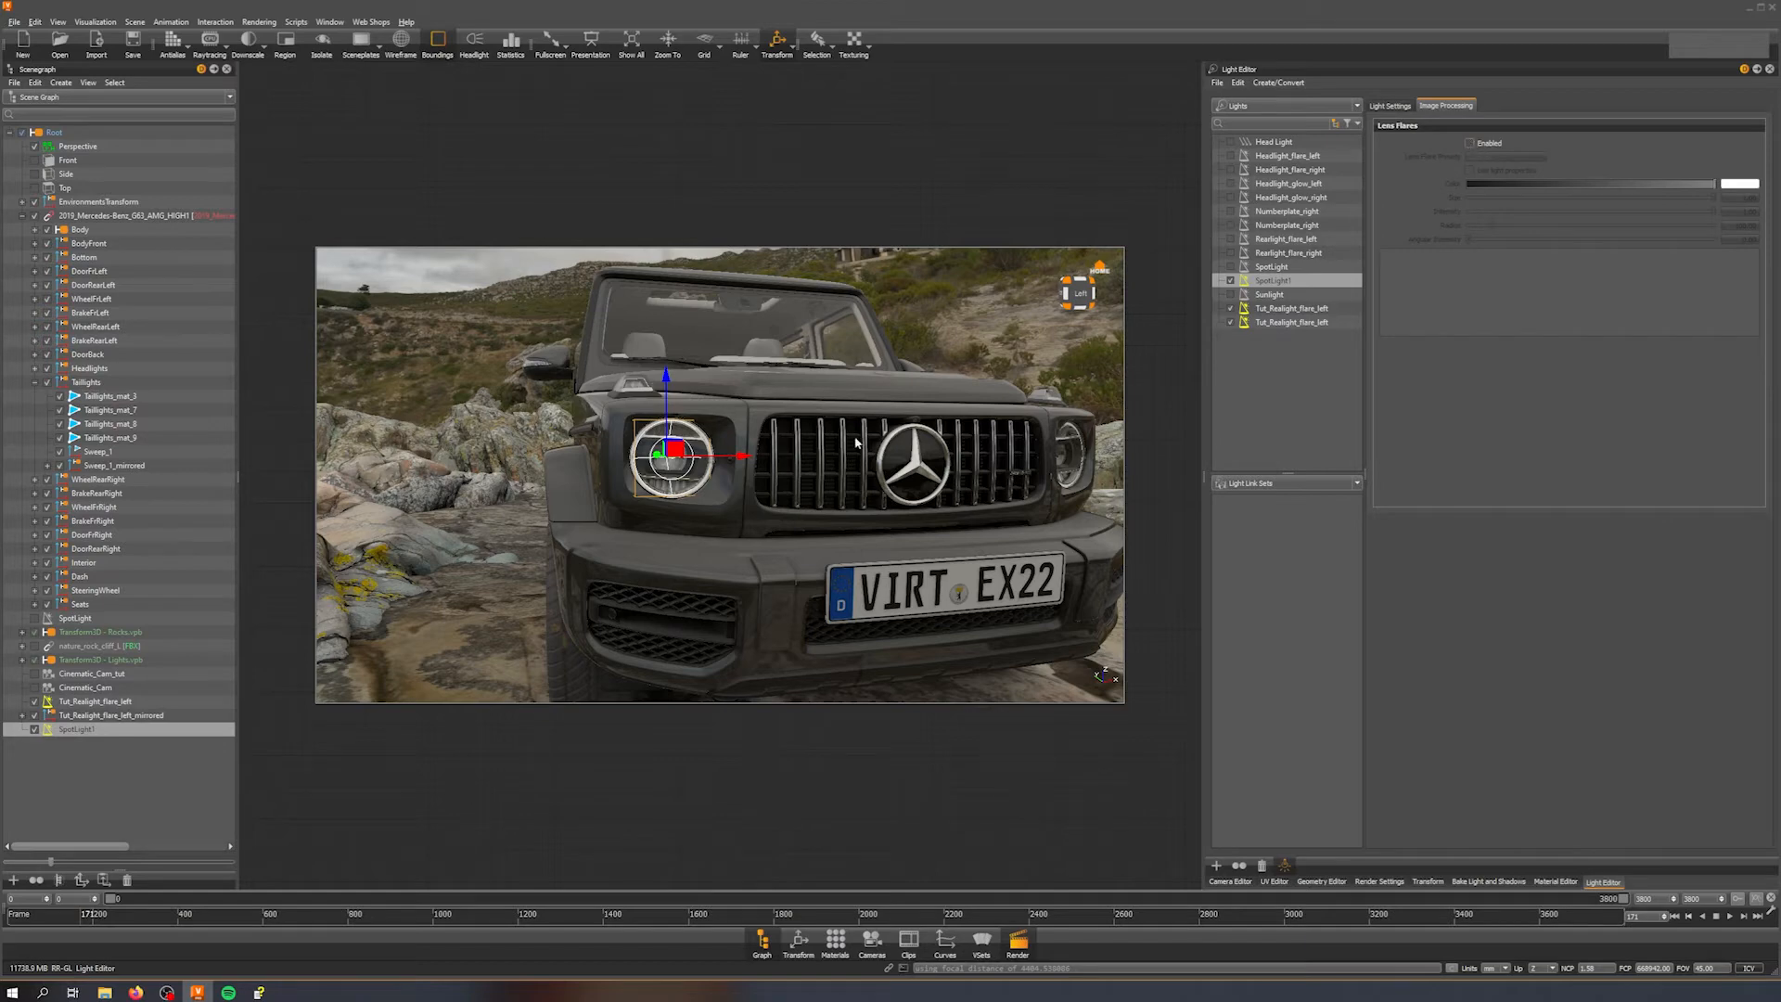
pyautogui.click(1381, 107)
pyautogui.moveTo(754, 510); pyautogui.dragTo(685, 467)
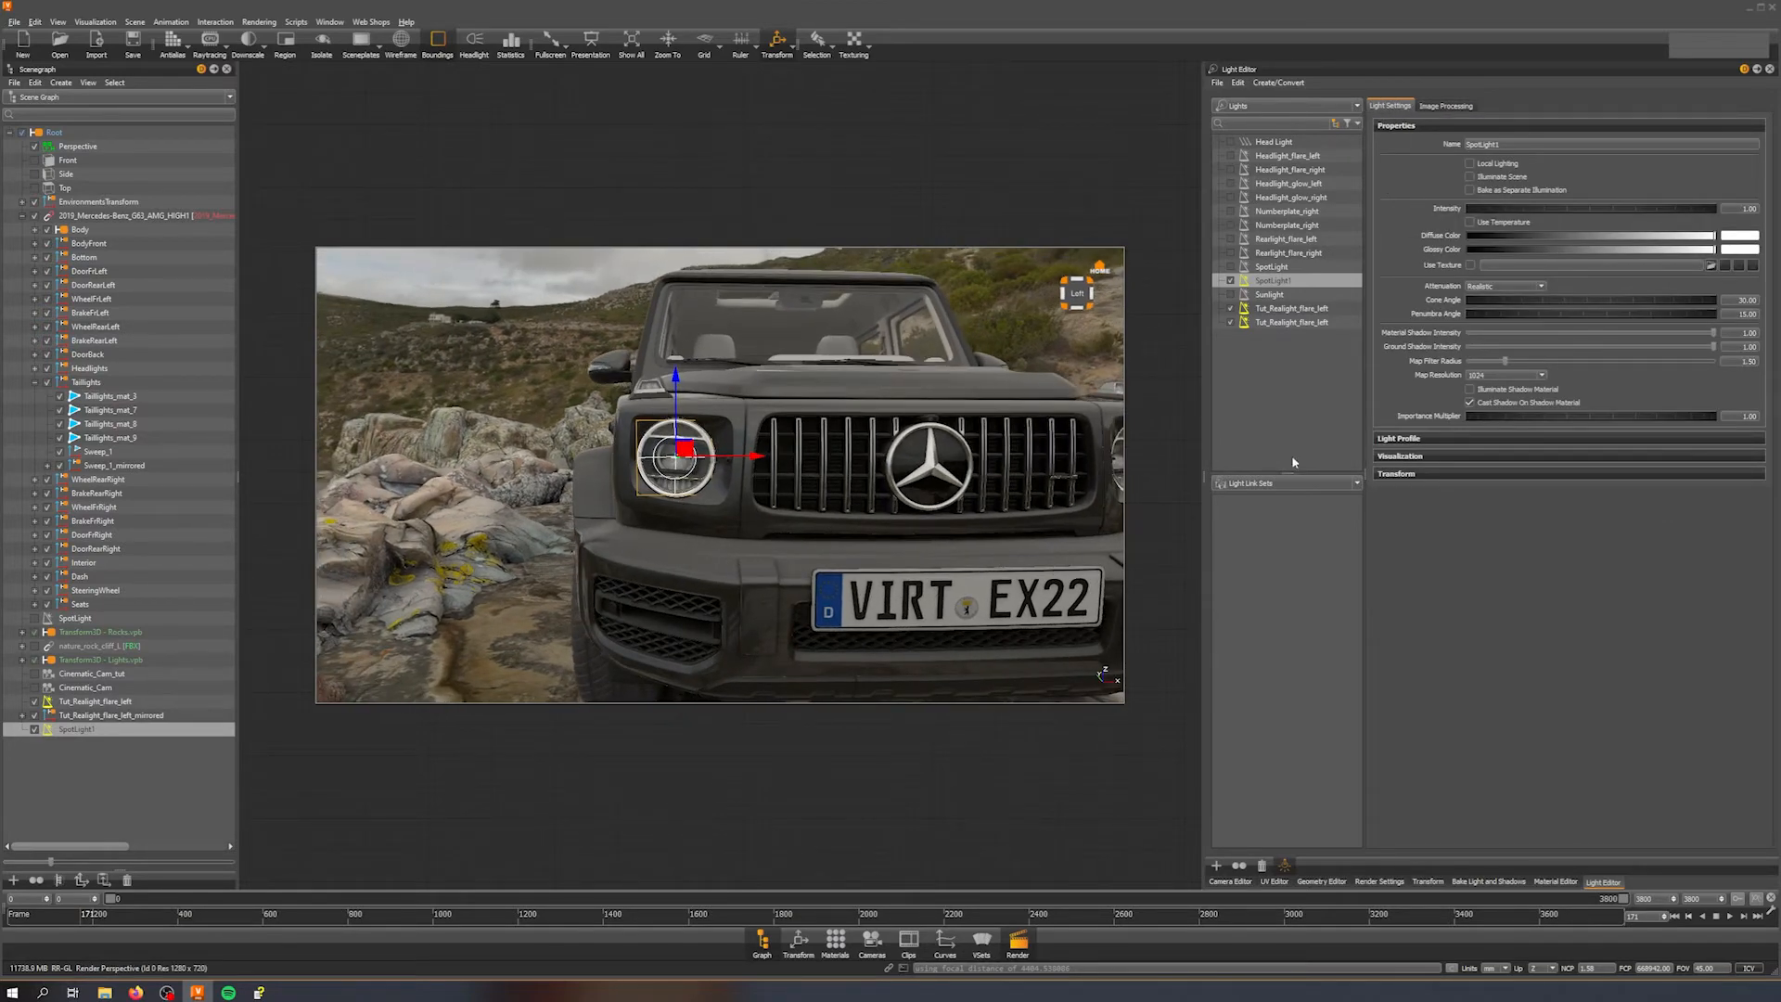
pyautogui.click(1466, 457)
pyautogui.click(1470, 474)
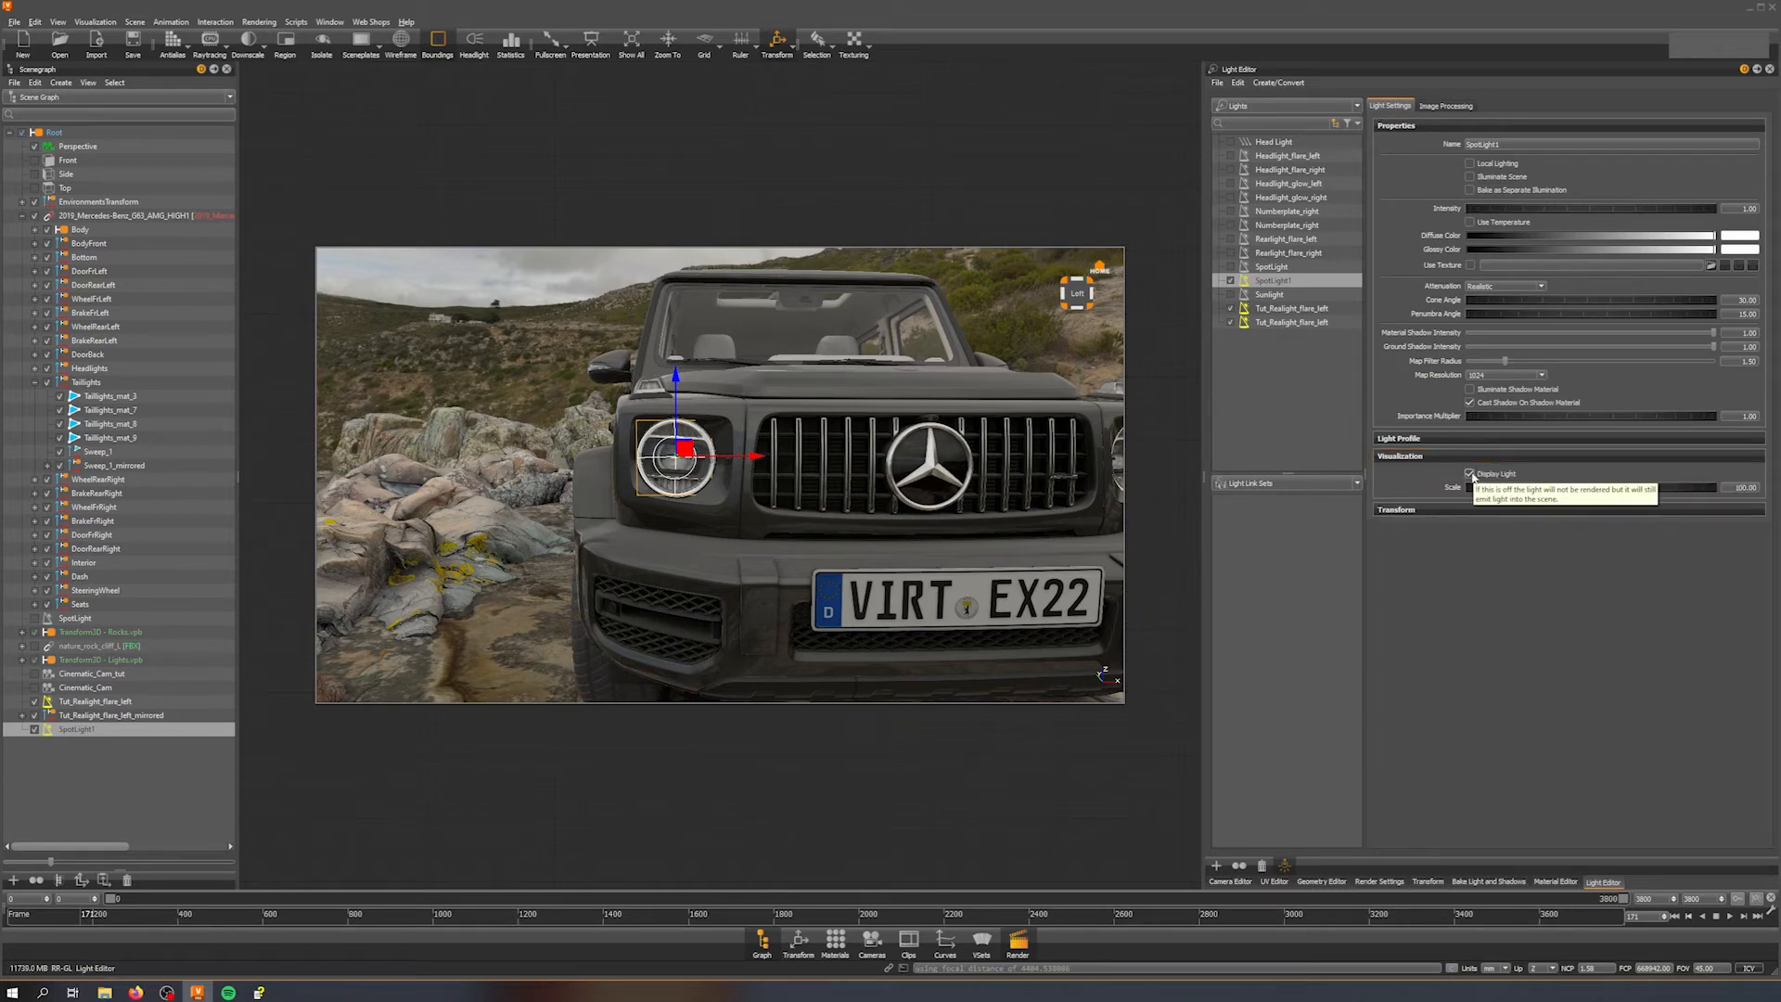
pyautogui.click(1470, 474)
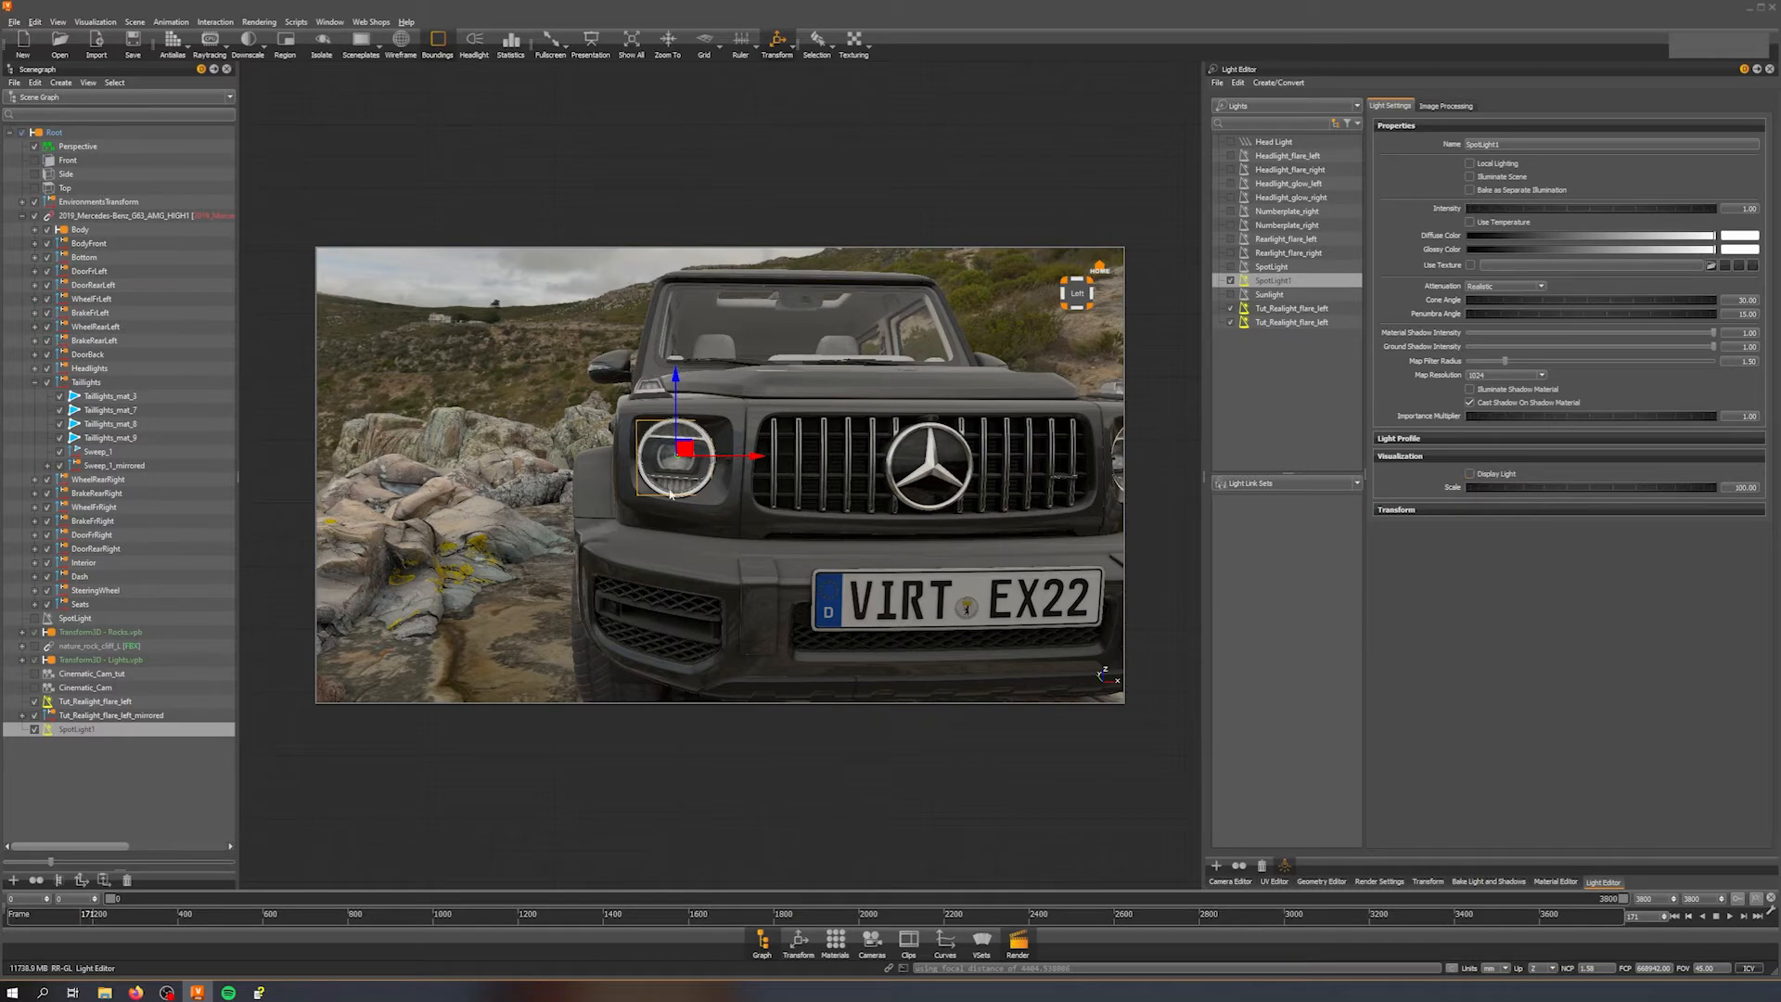
pyautogui.keyDown('alt'); pyautogui.moveTo(722, 509); pyautogui.dragTo(789, 555); pyautogui.keyUp('alt')
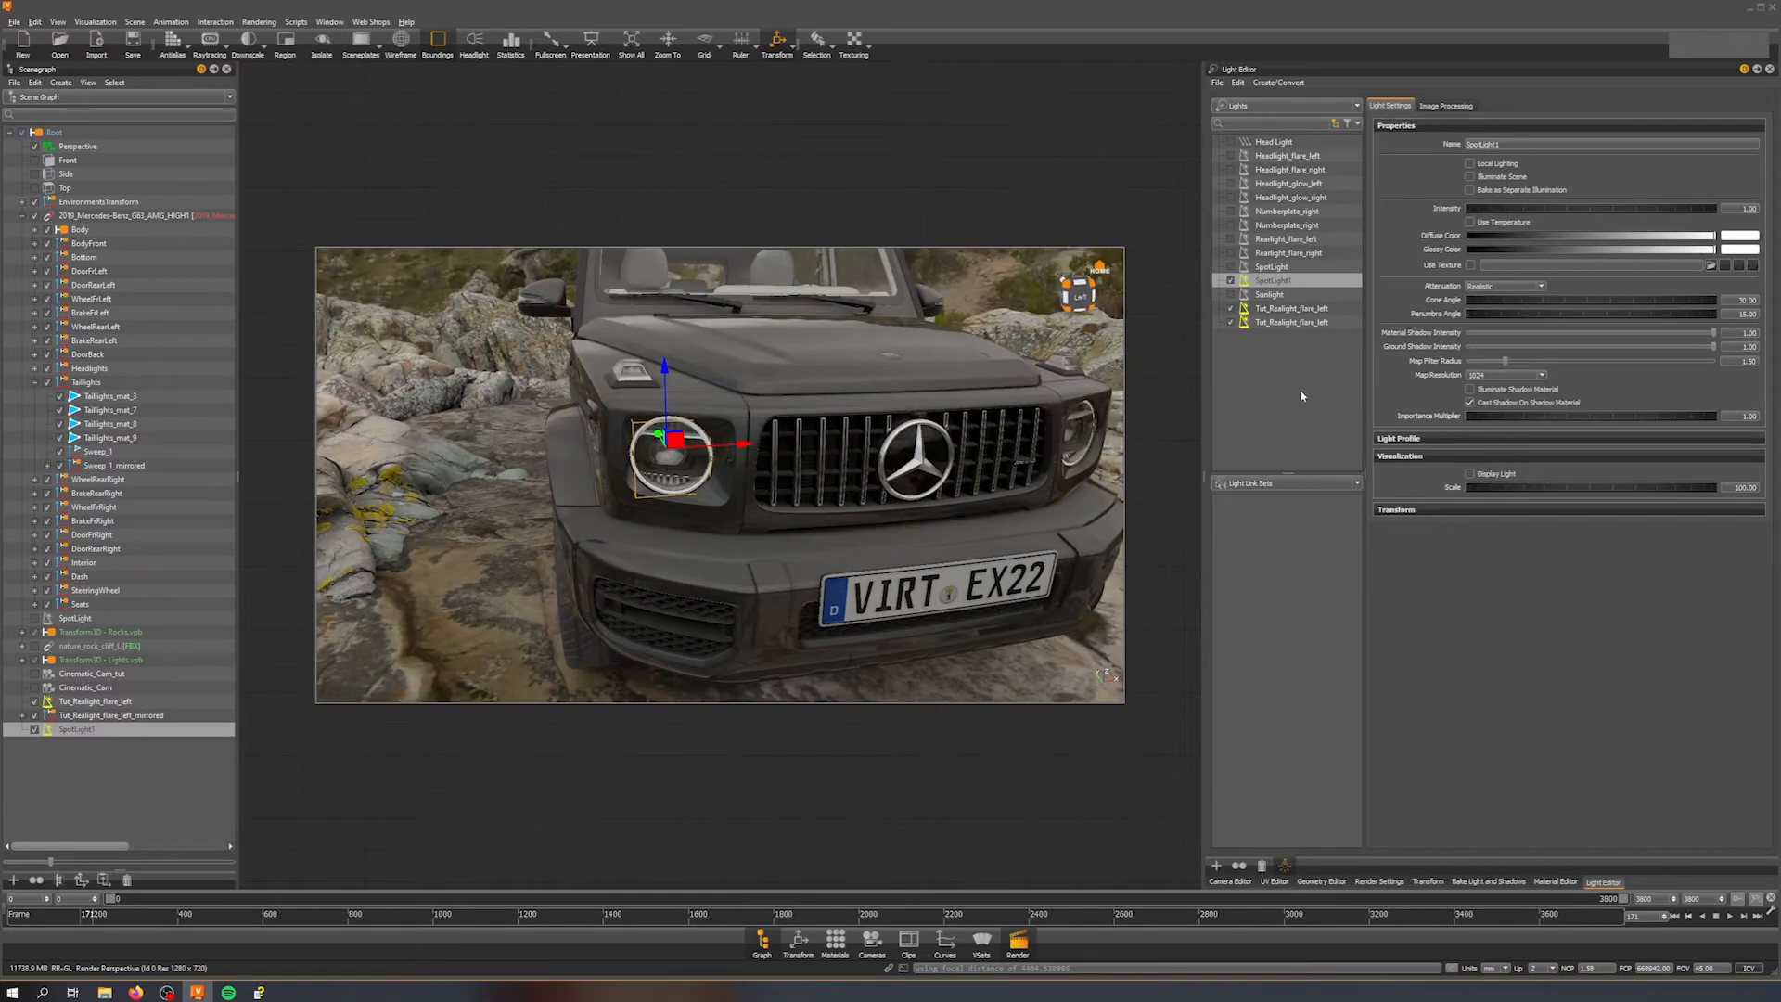
# Step: Open the spot light's image processing, then switch to Cinematic_Cam_tut and zoom in on the headlight
pyautogui.click(1444, 106)
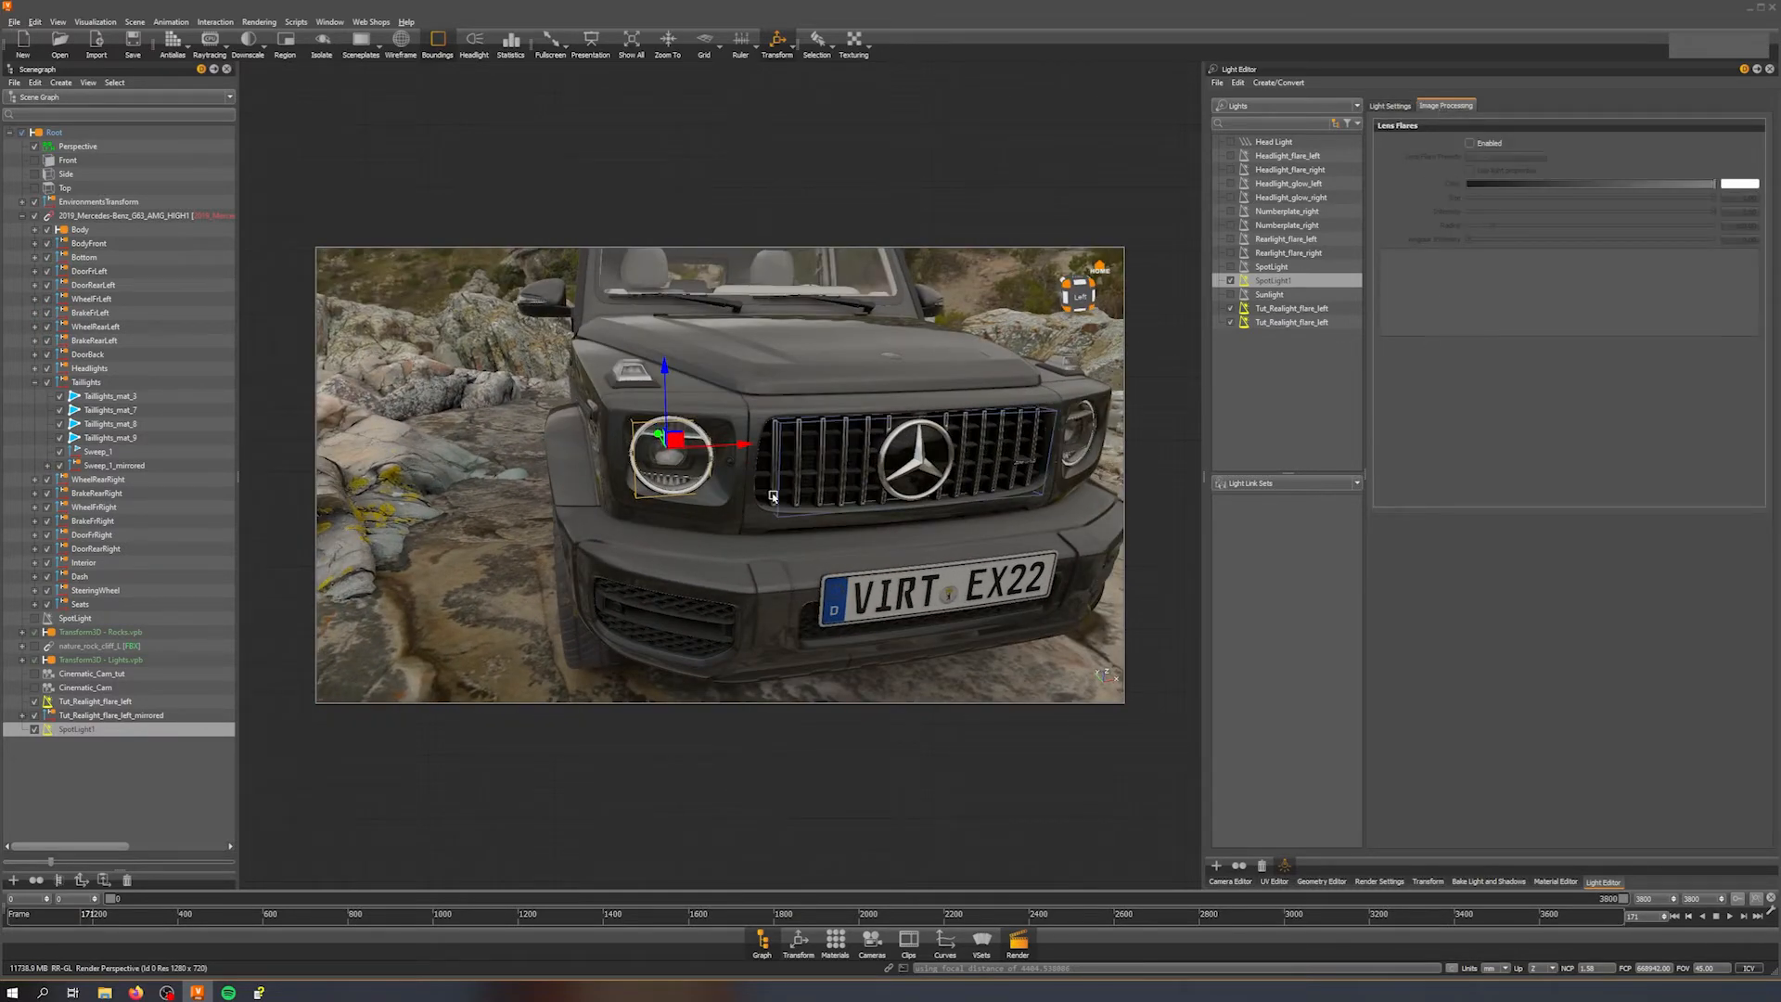
pyautogui.click(772, 464)
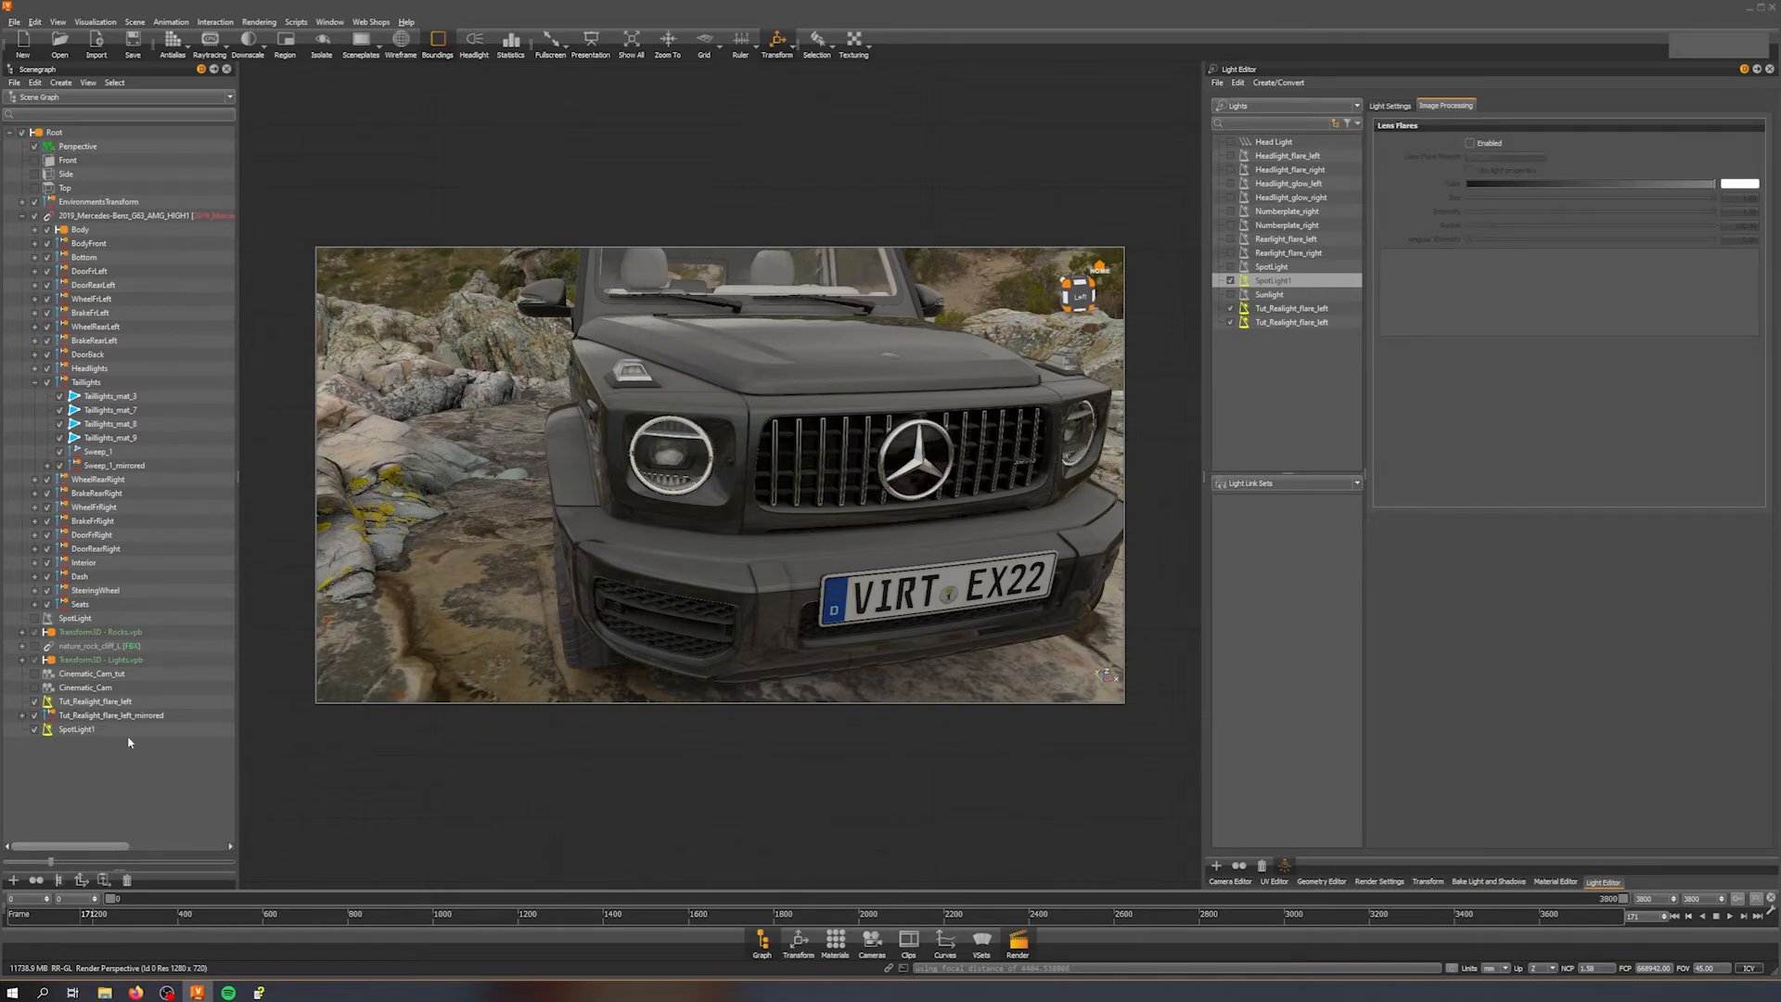
pyautogui.doubleClick(37, 679)
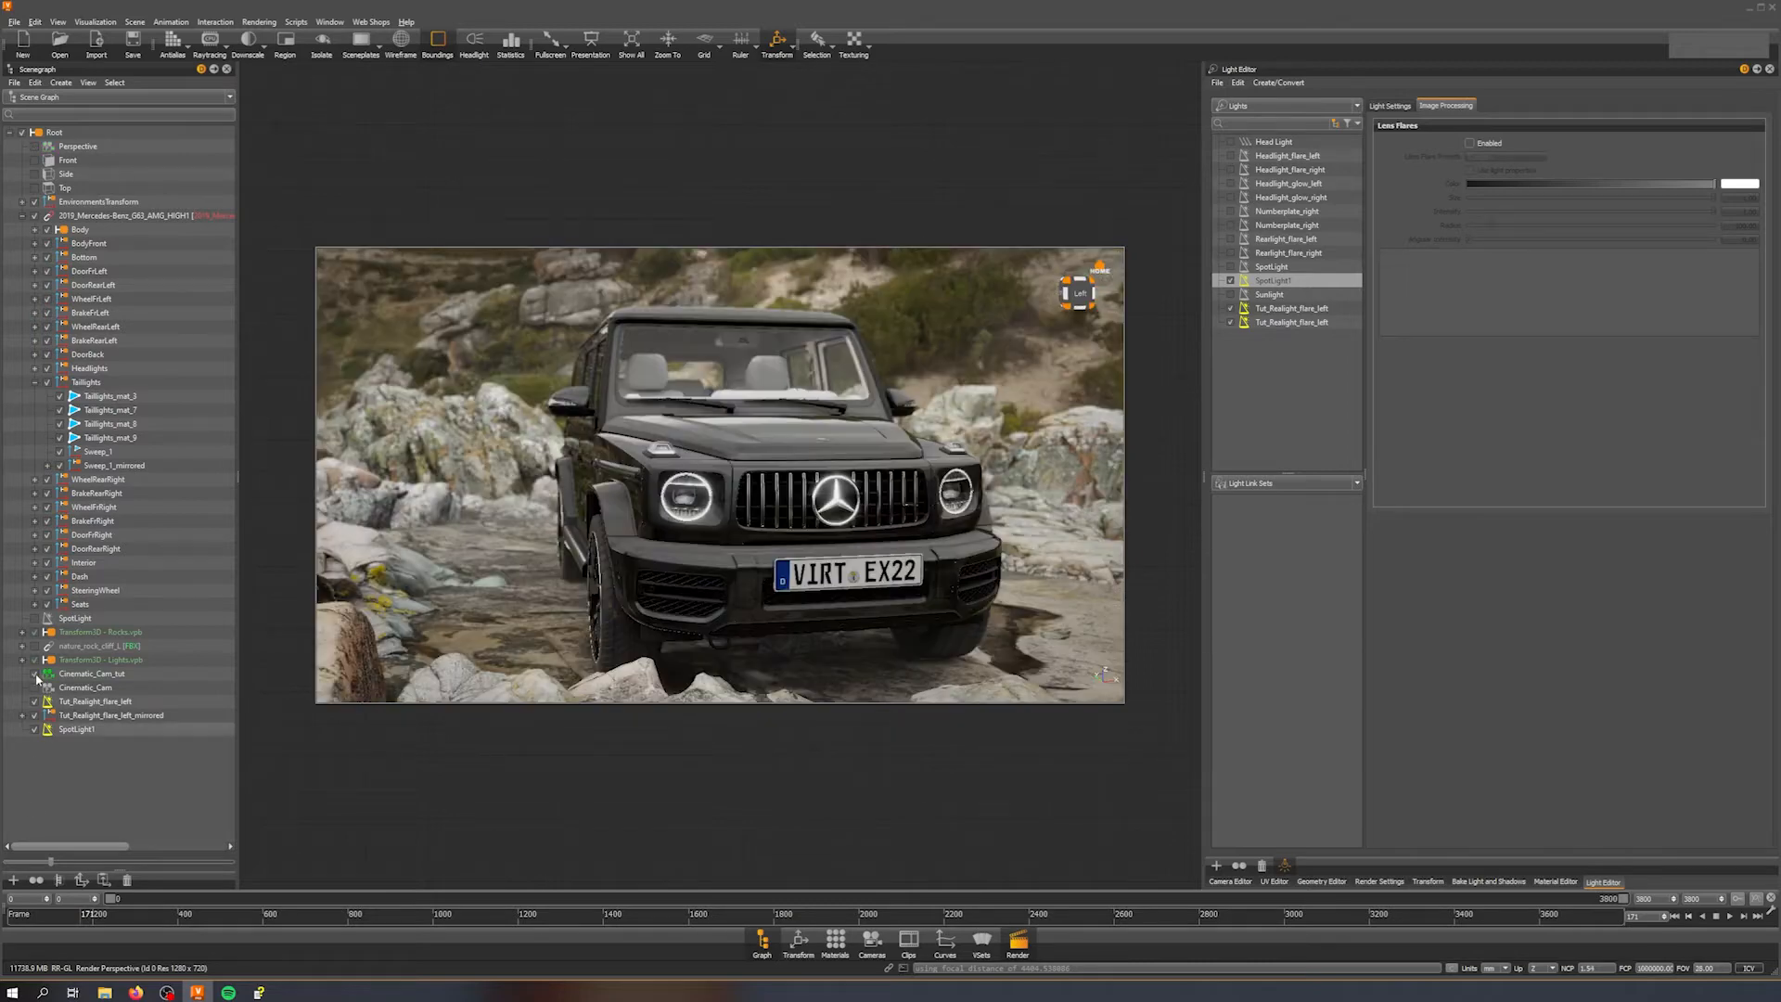
pyautogui.scroll(8, 665, 589)
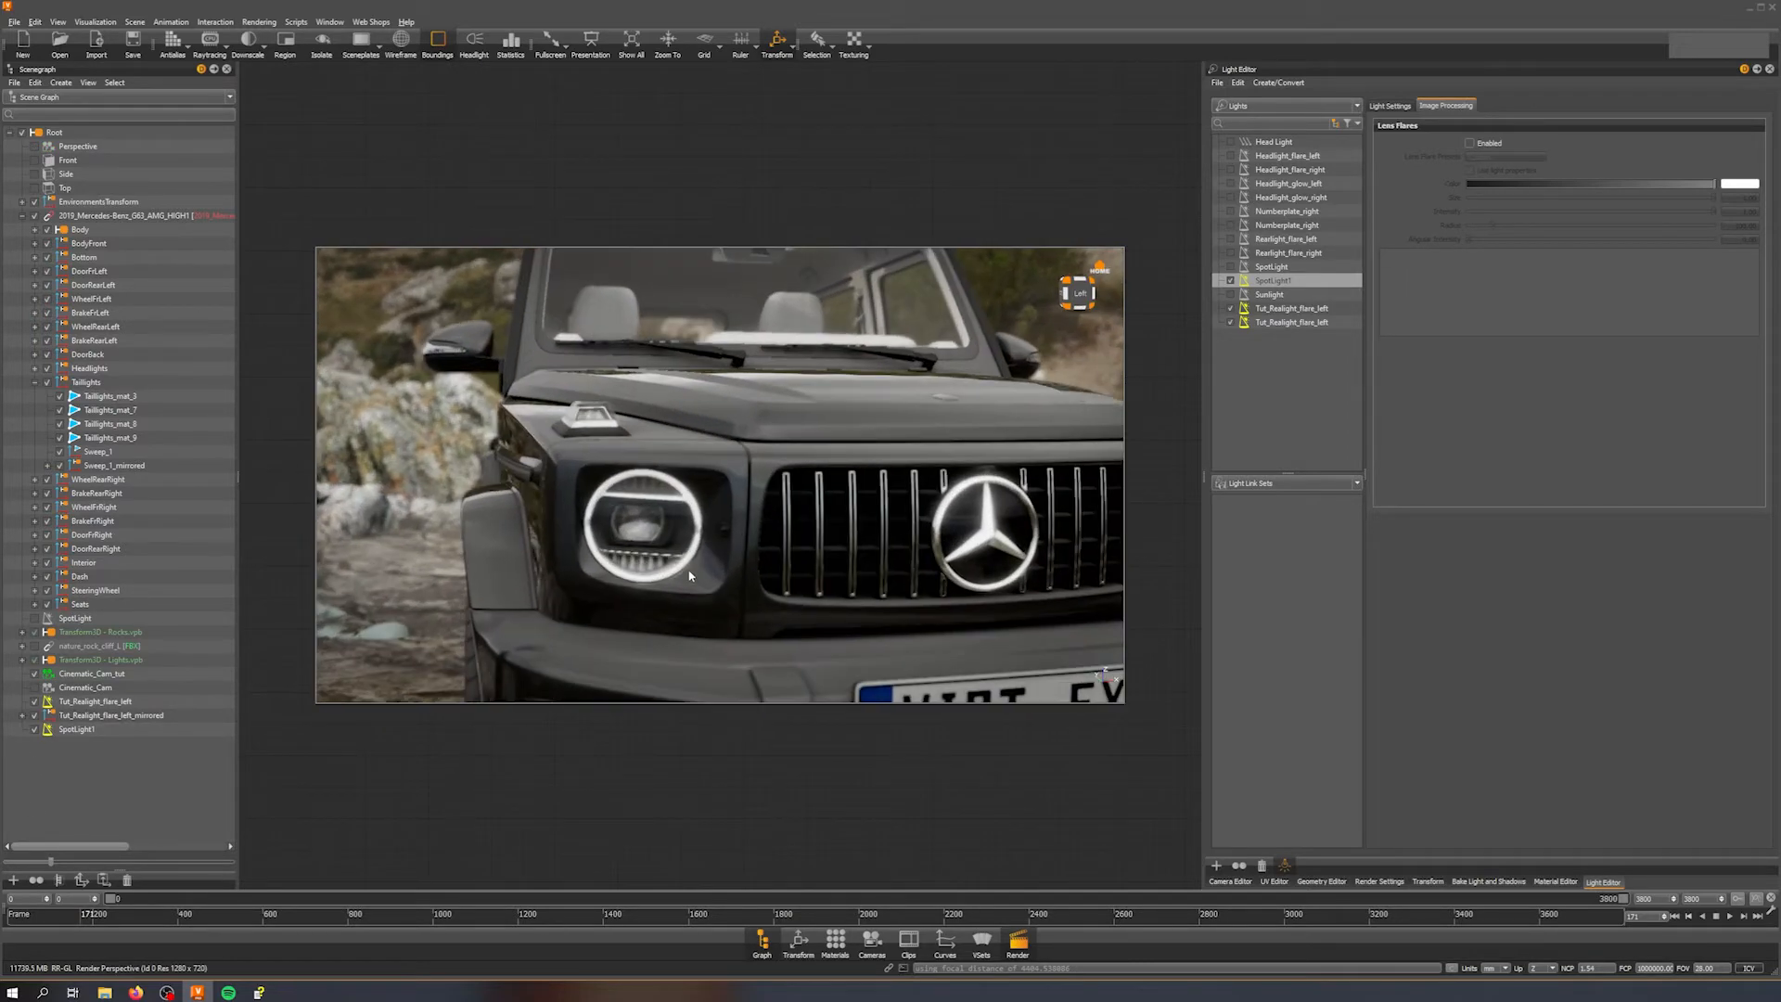
# Step: Rename the new spot light Tut_Headlight_Glow_right
pyautogui.moveTo(684, 578); pyautogui.dragTo(678, 508, button='middle')
pyautogui.moveTo(678, 507); pyautogui.dragTo(623, 488)
pyautogui.moveTo(623, 488); pyautogui.dragTo(743, 483, button='middle')
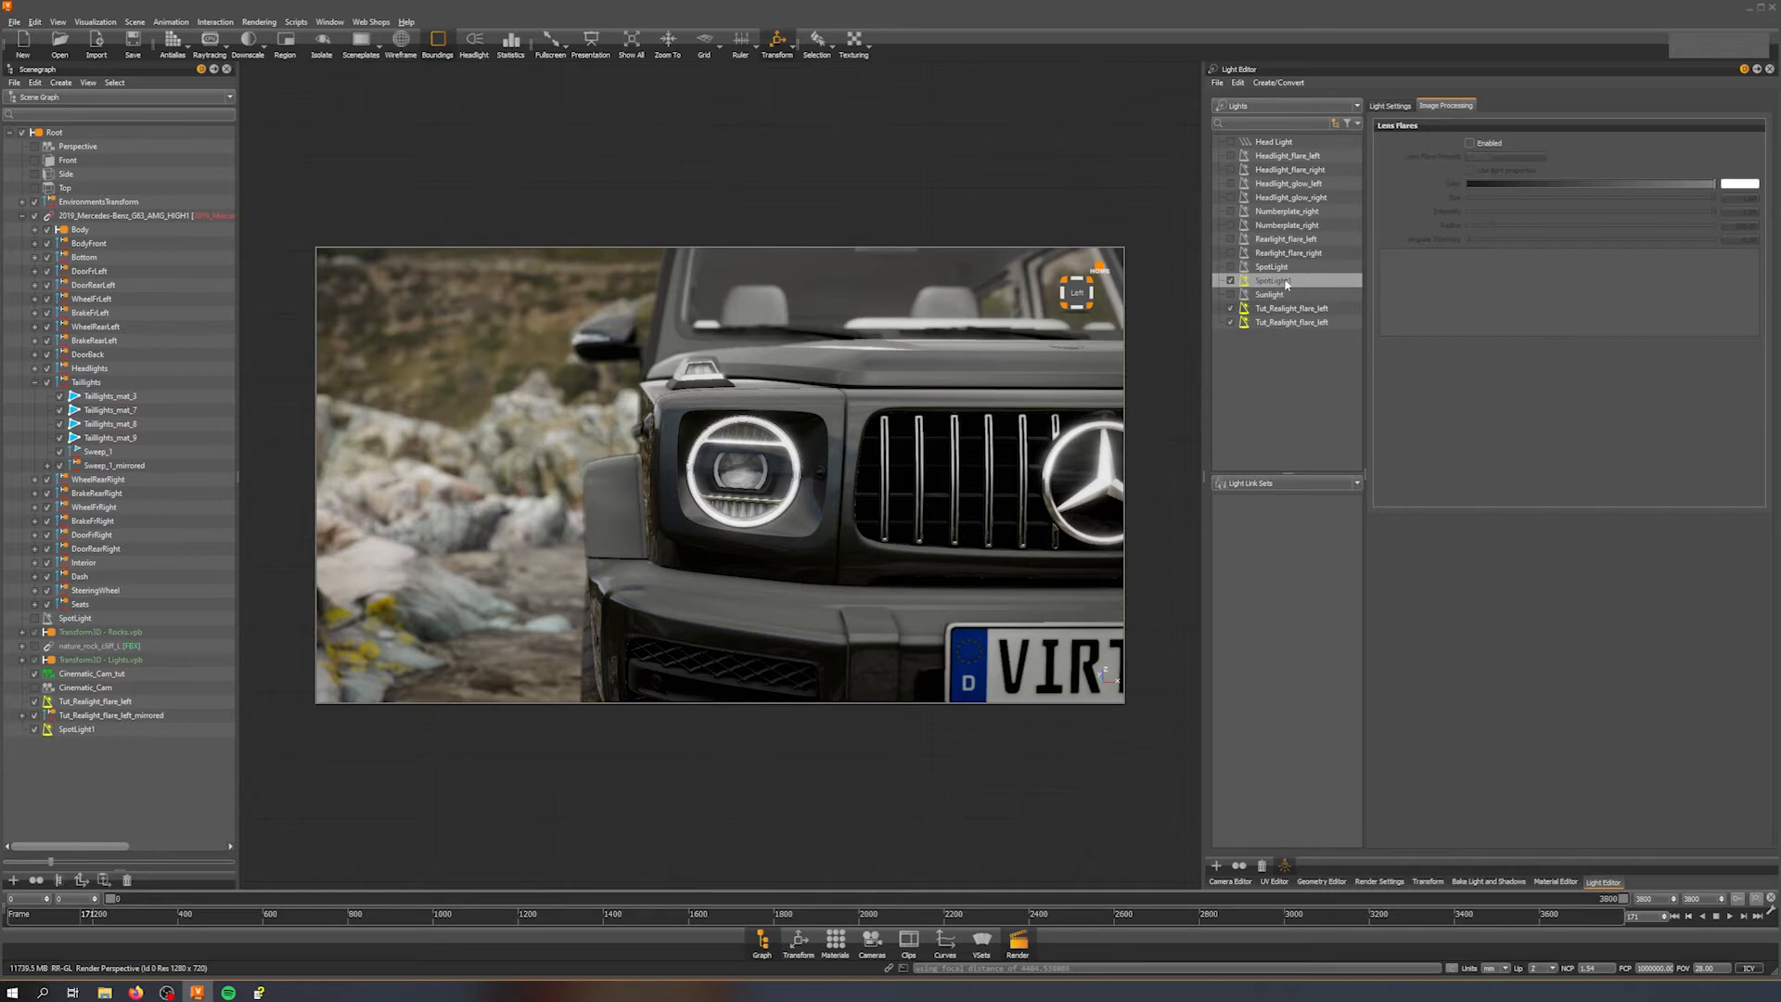
pyautogui.doubleClick(1336, 280)
pyautogui.write('Tut_Headl')
pyautogui.press('Return')
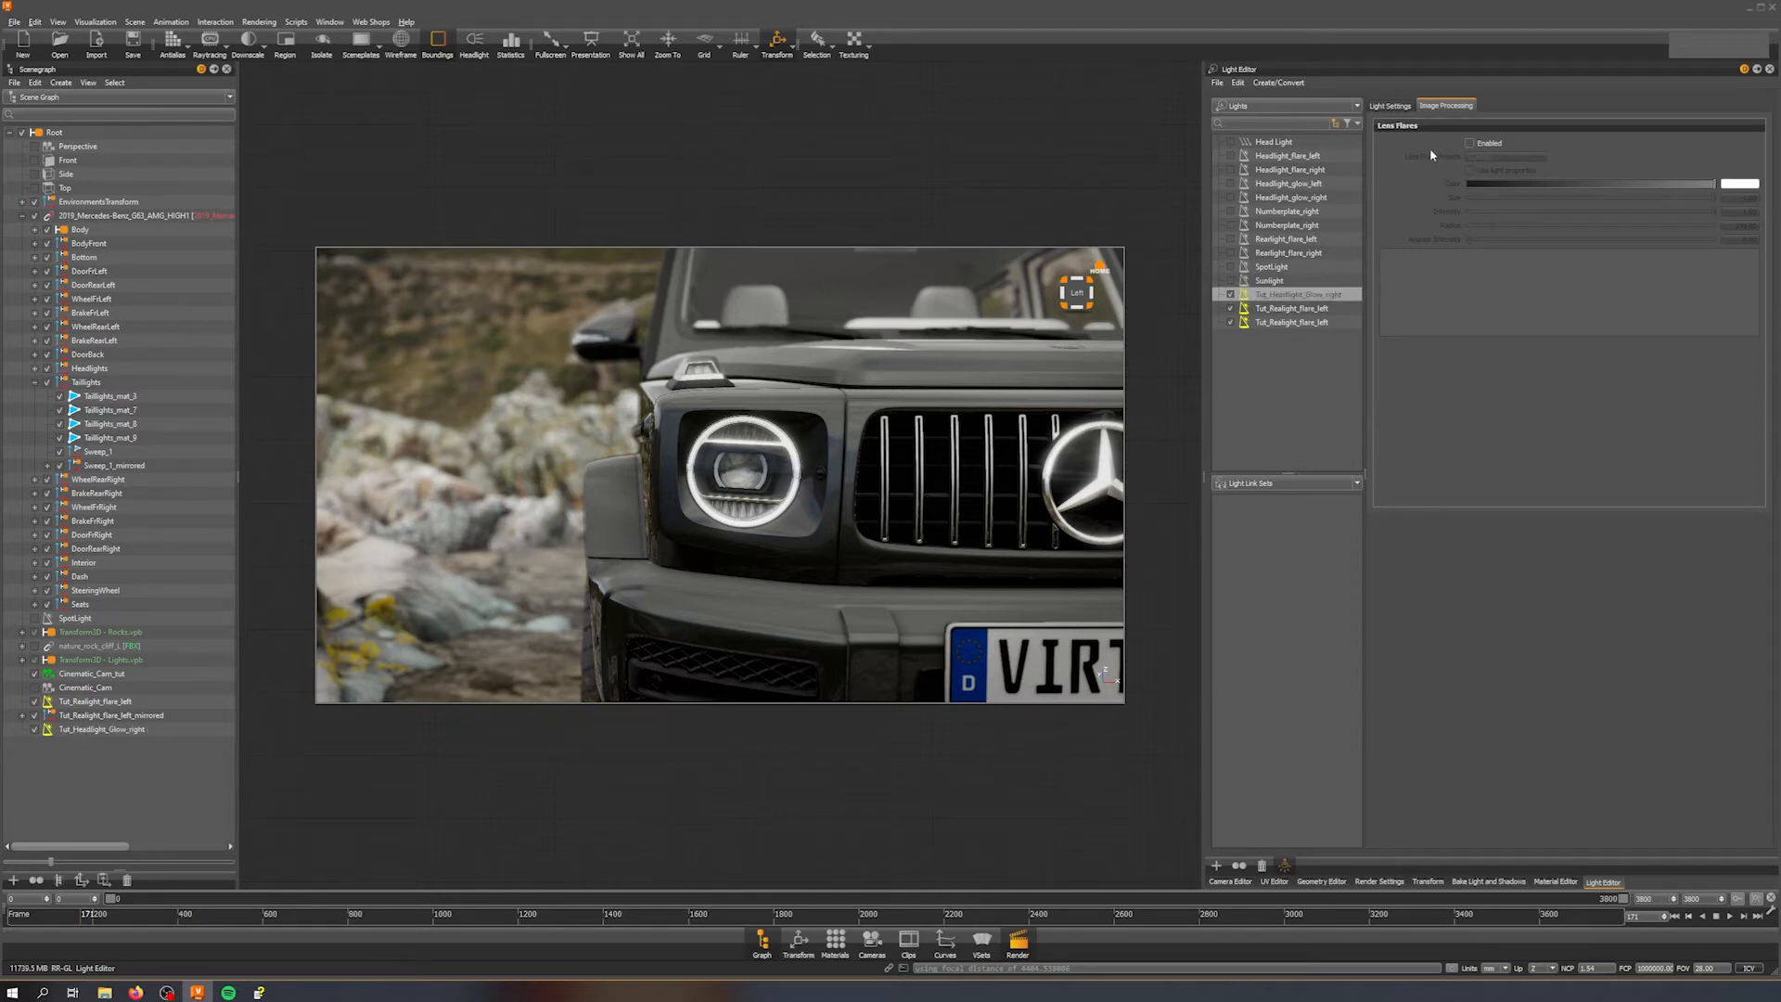
# Step: Enable lens flares on the light and apply the Head Lamp Blue Steel preset
pyautogui.click(1469, 143)
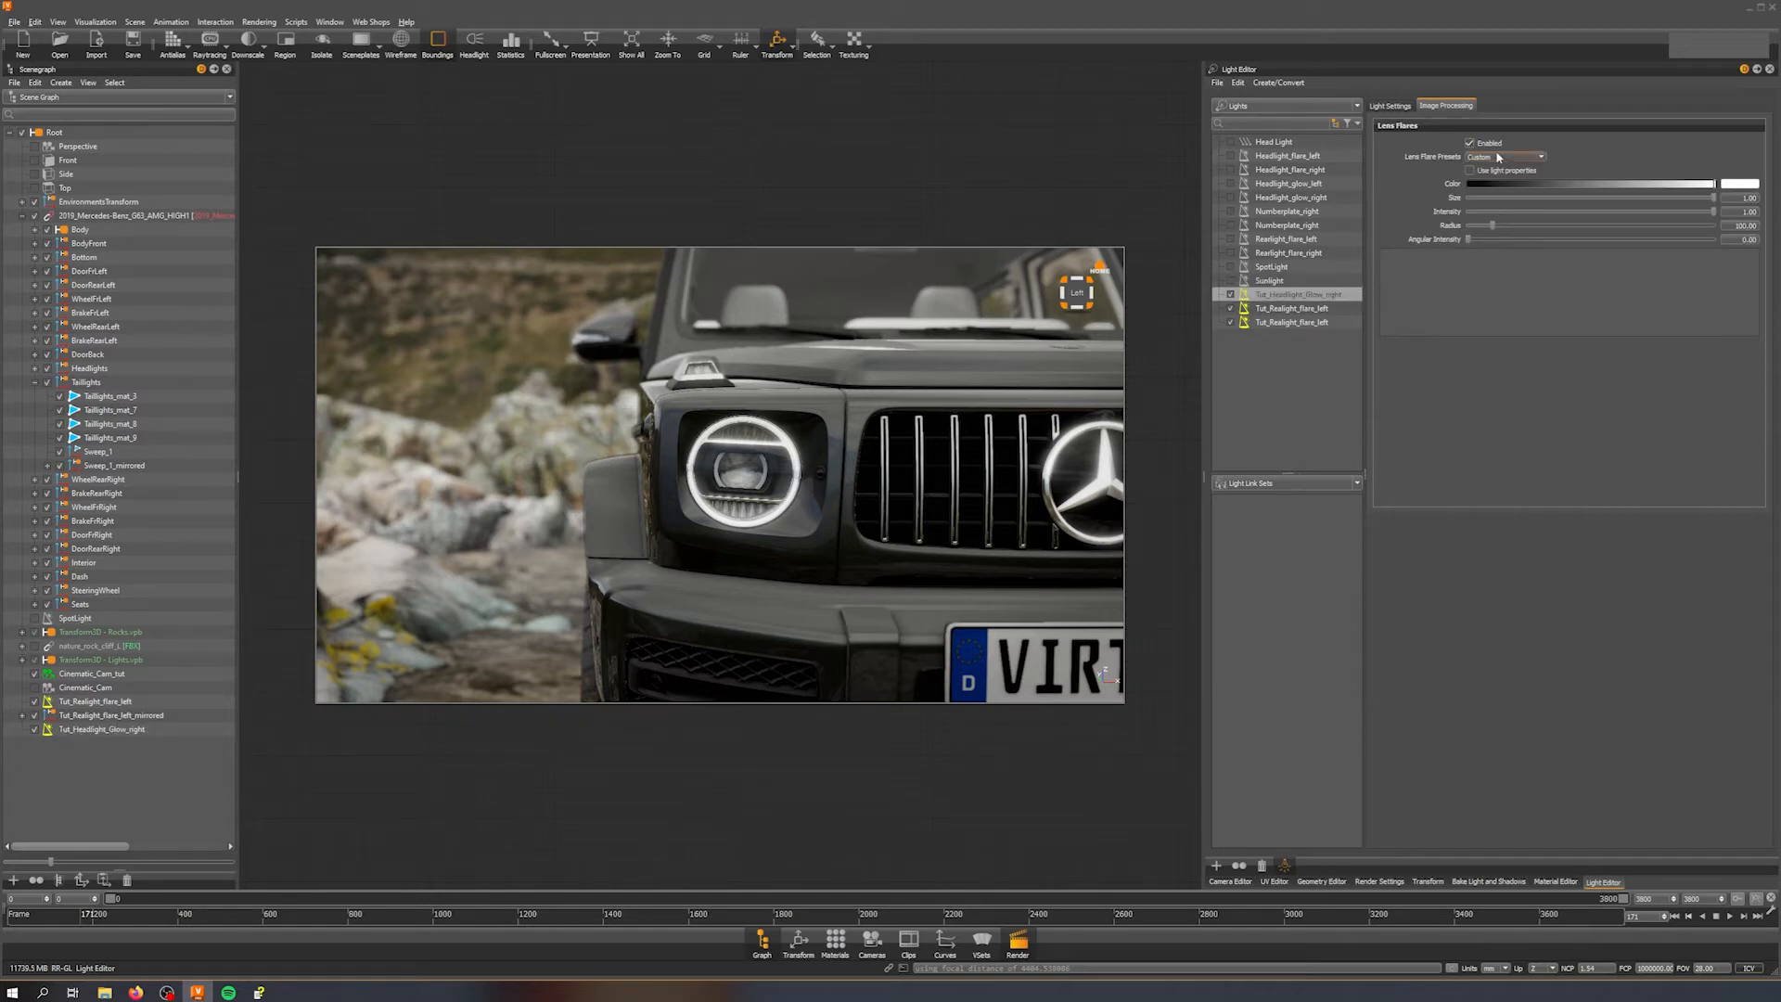
pyautogui.click(1500, 158)
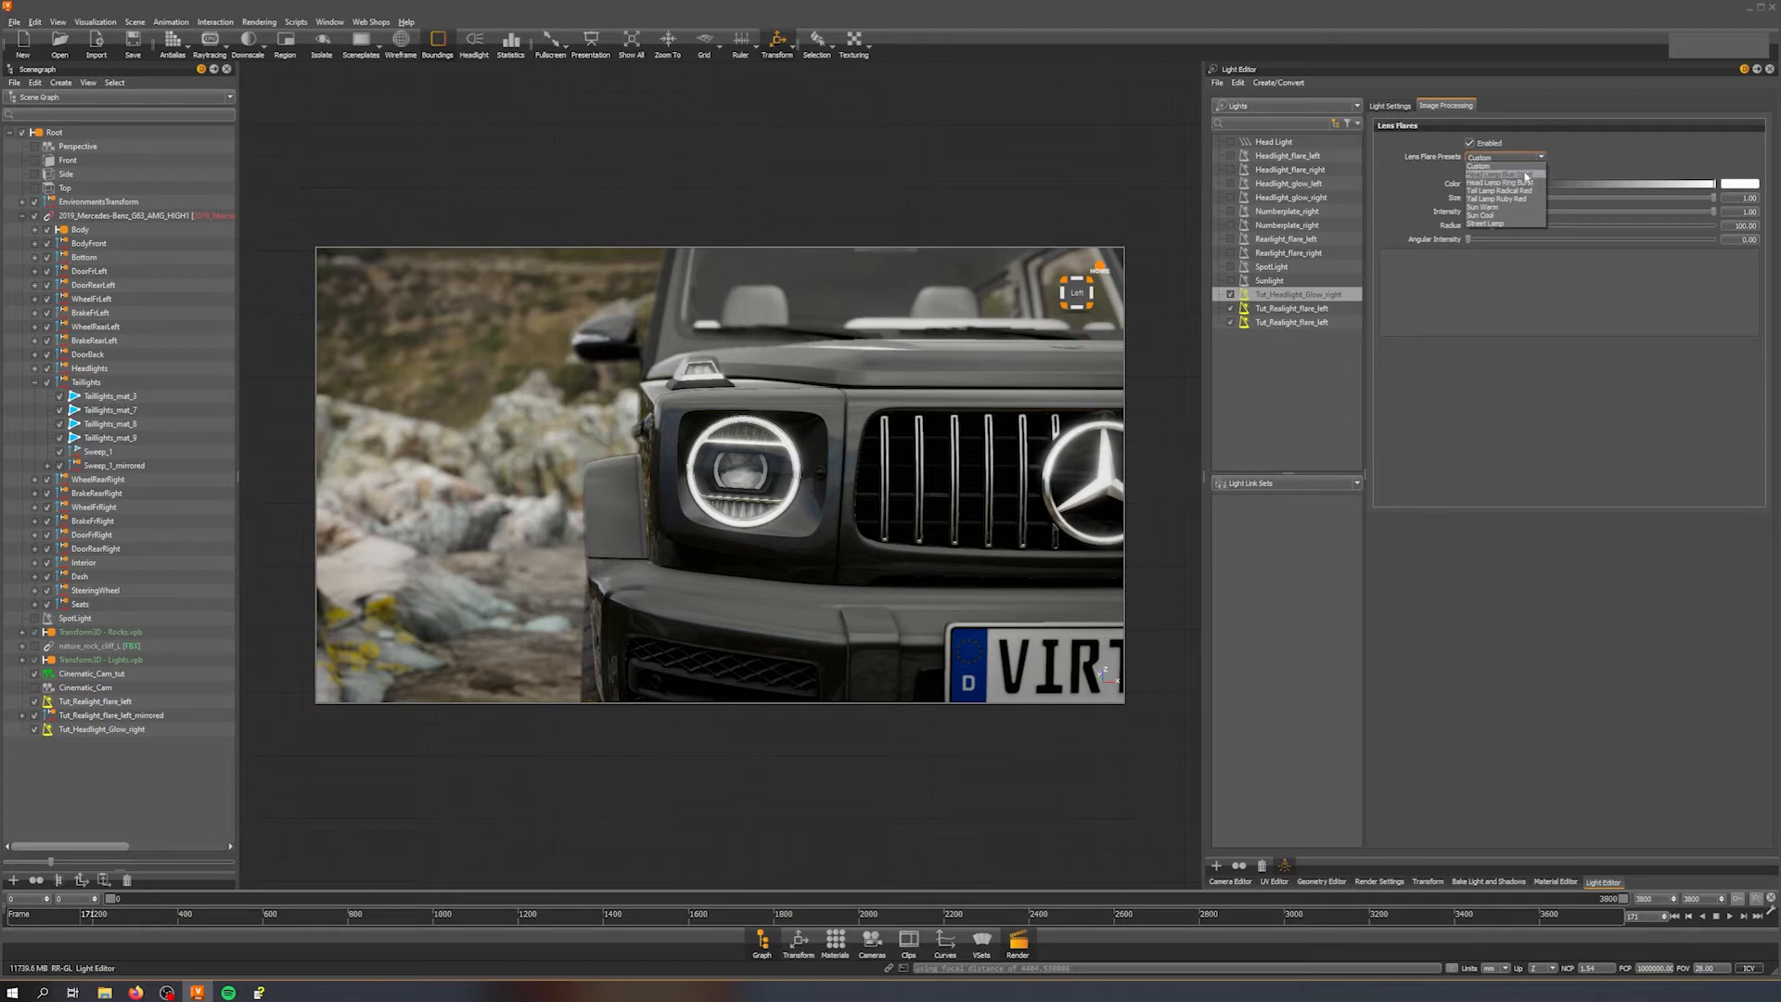
pyautogui.click(1531, 175)
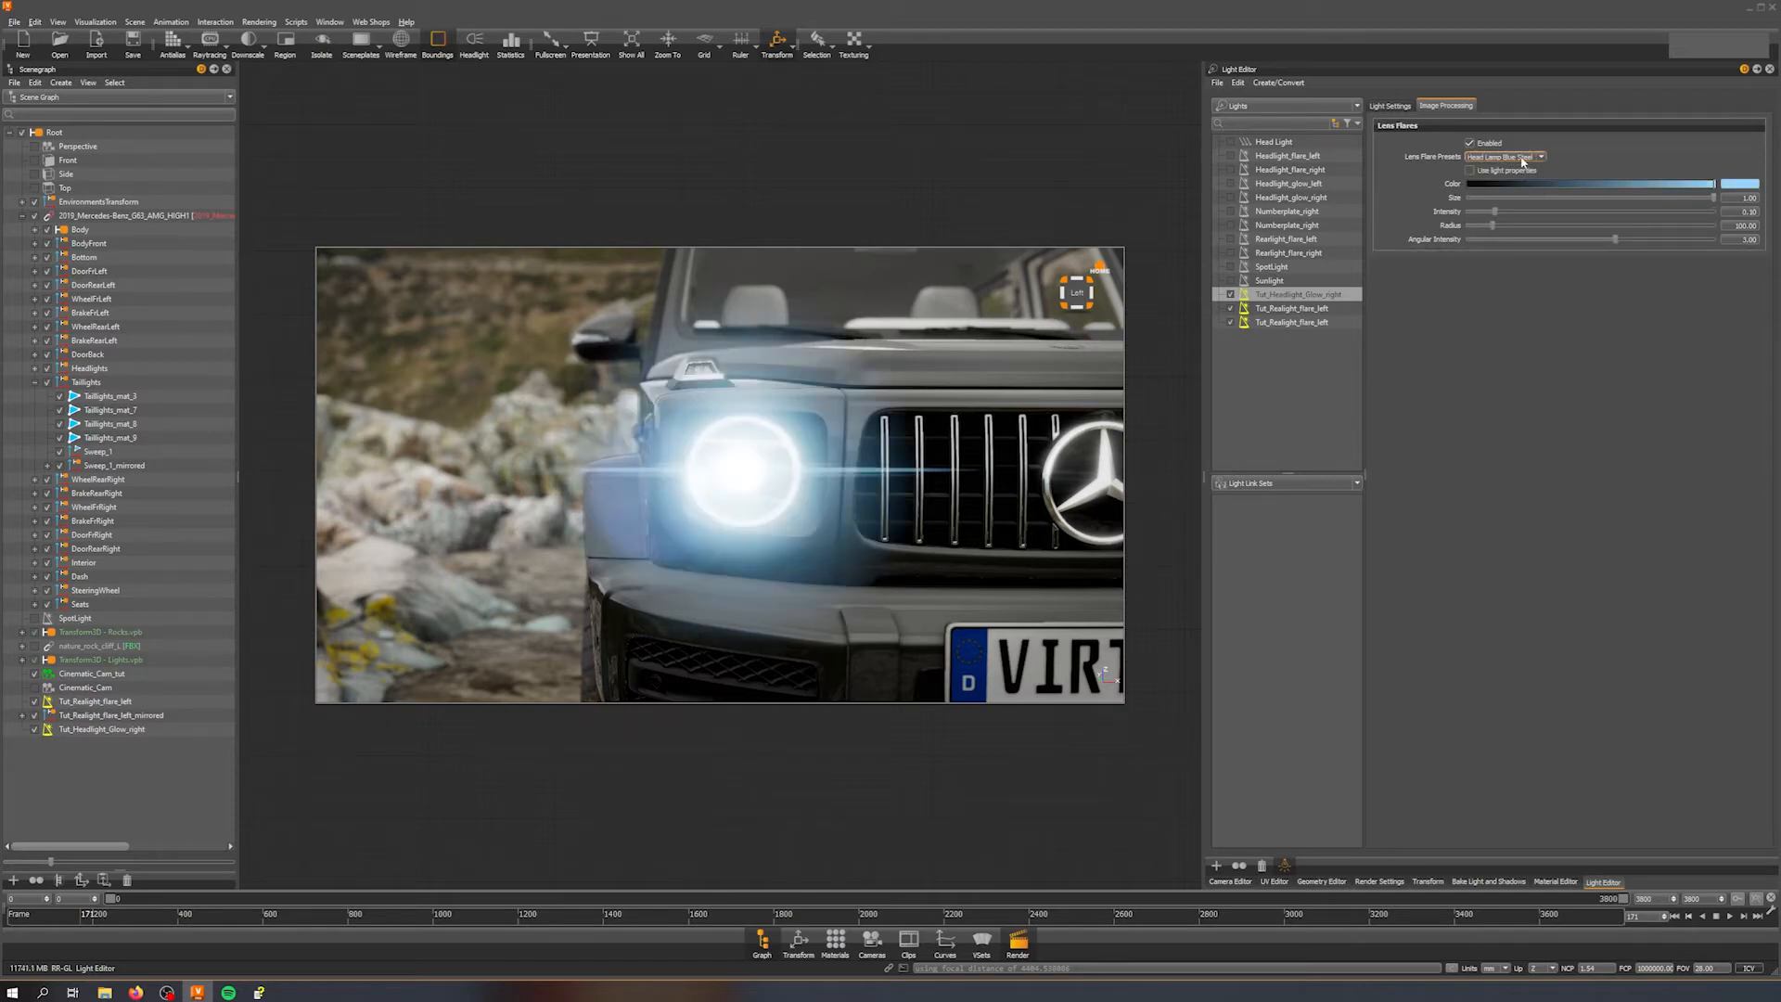
# Step: Switch the lens flare preset to Custom and disable its Ghost Line element
pyautogui.scroll(-1, 1522, 163)
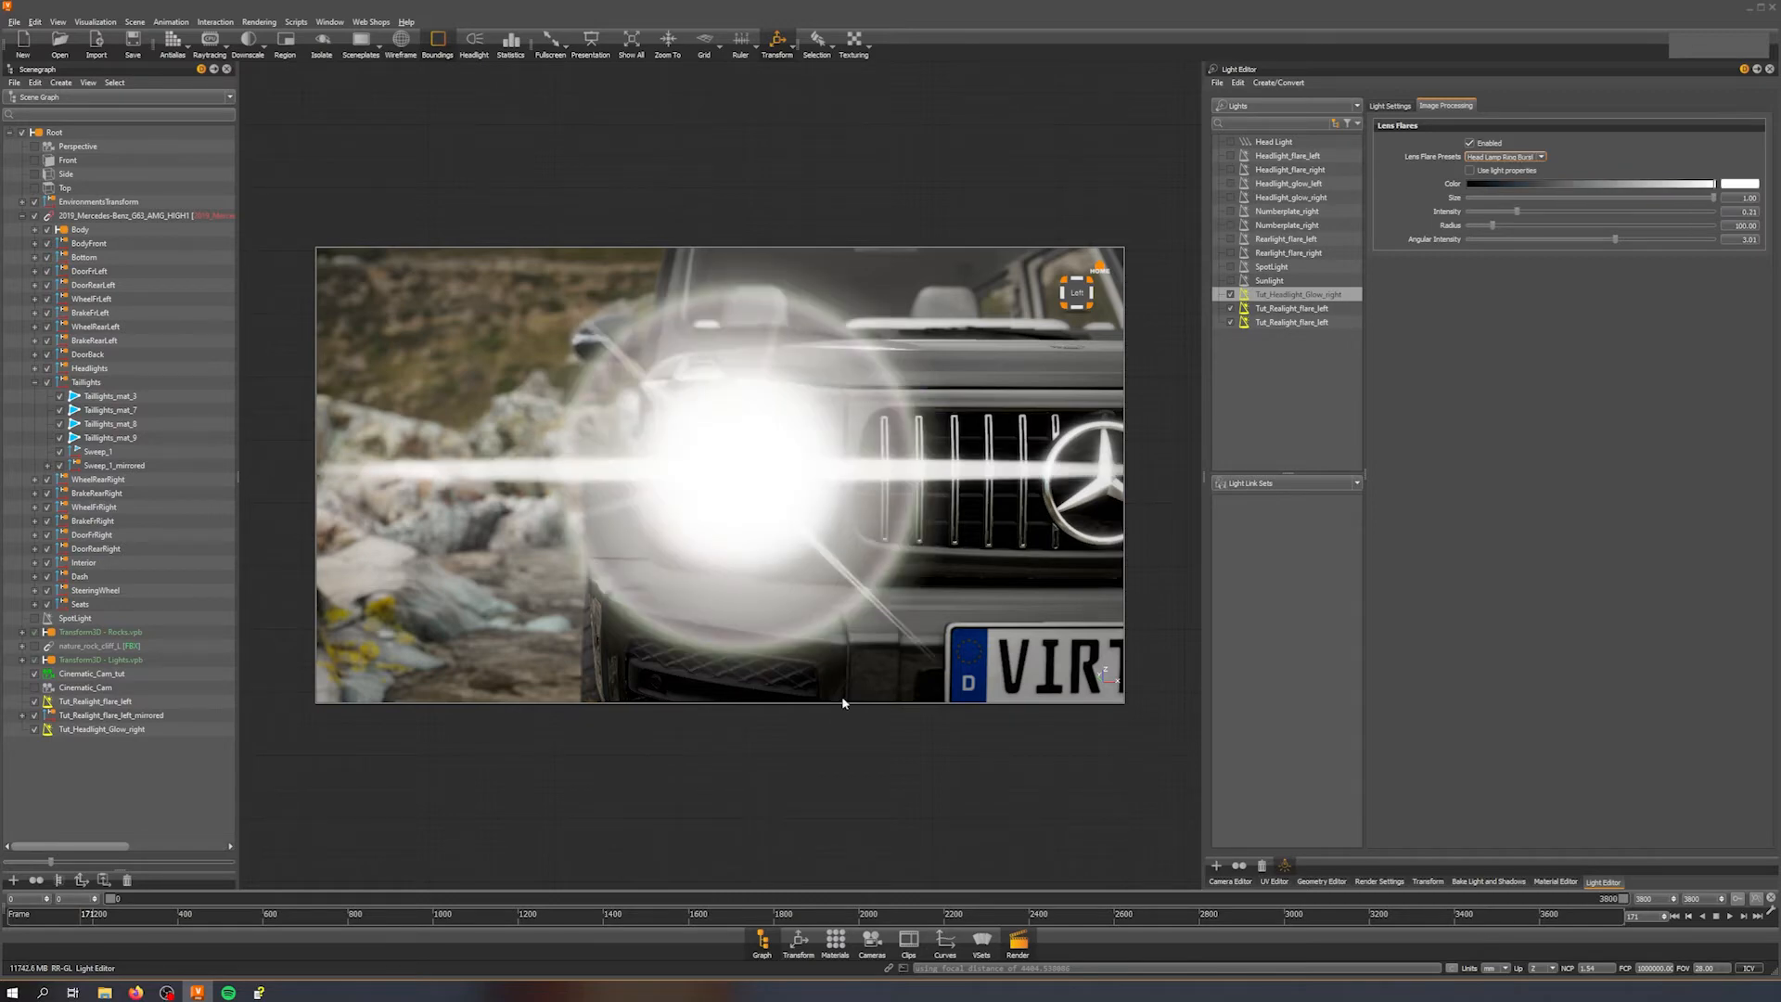
pyautogui.scroll(-5, 933, 406)
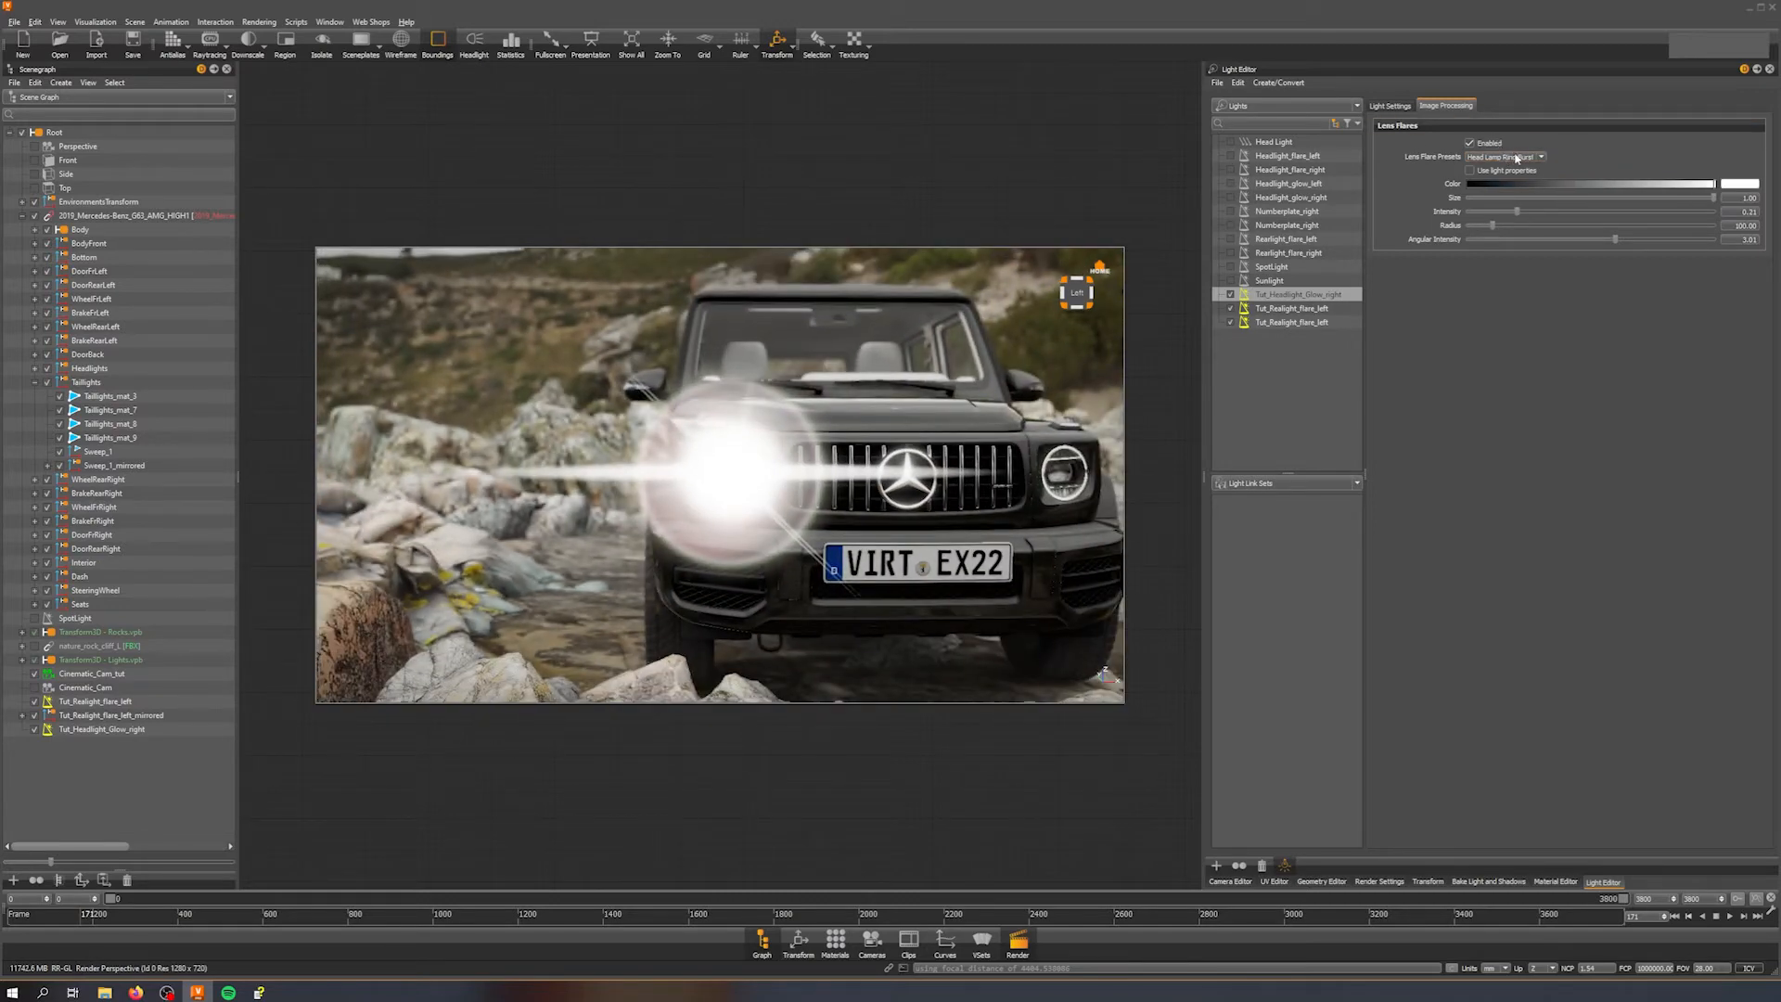
pyautogui.scroll(1, 1519, 160)
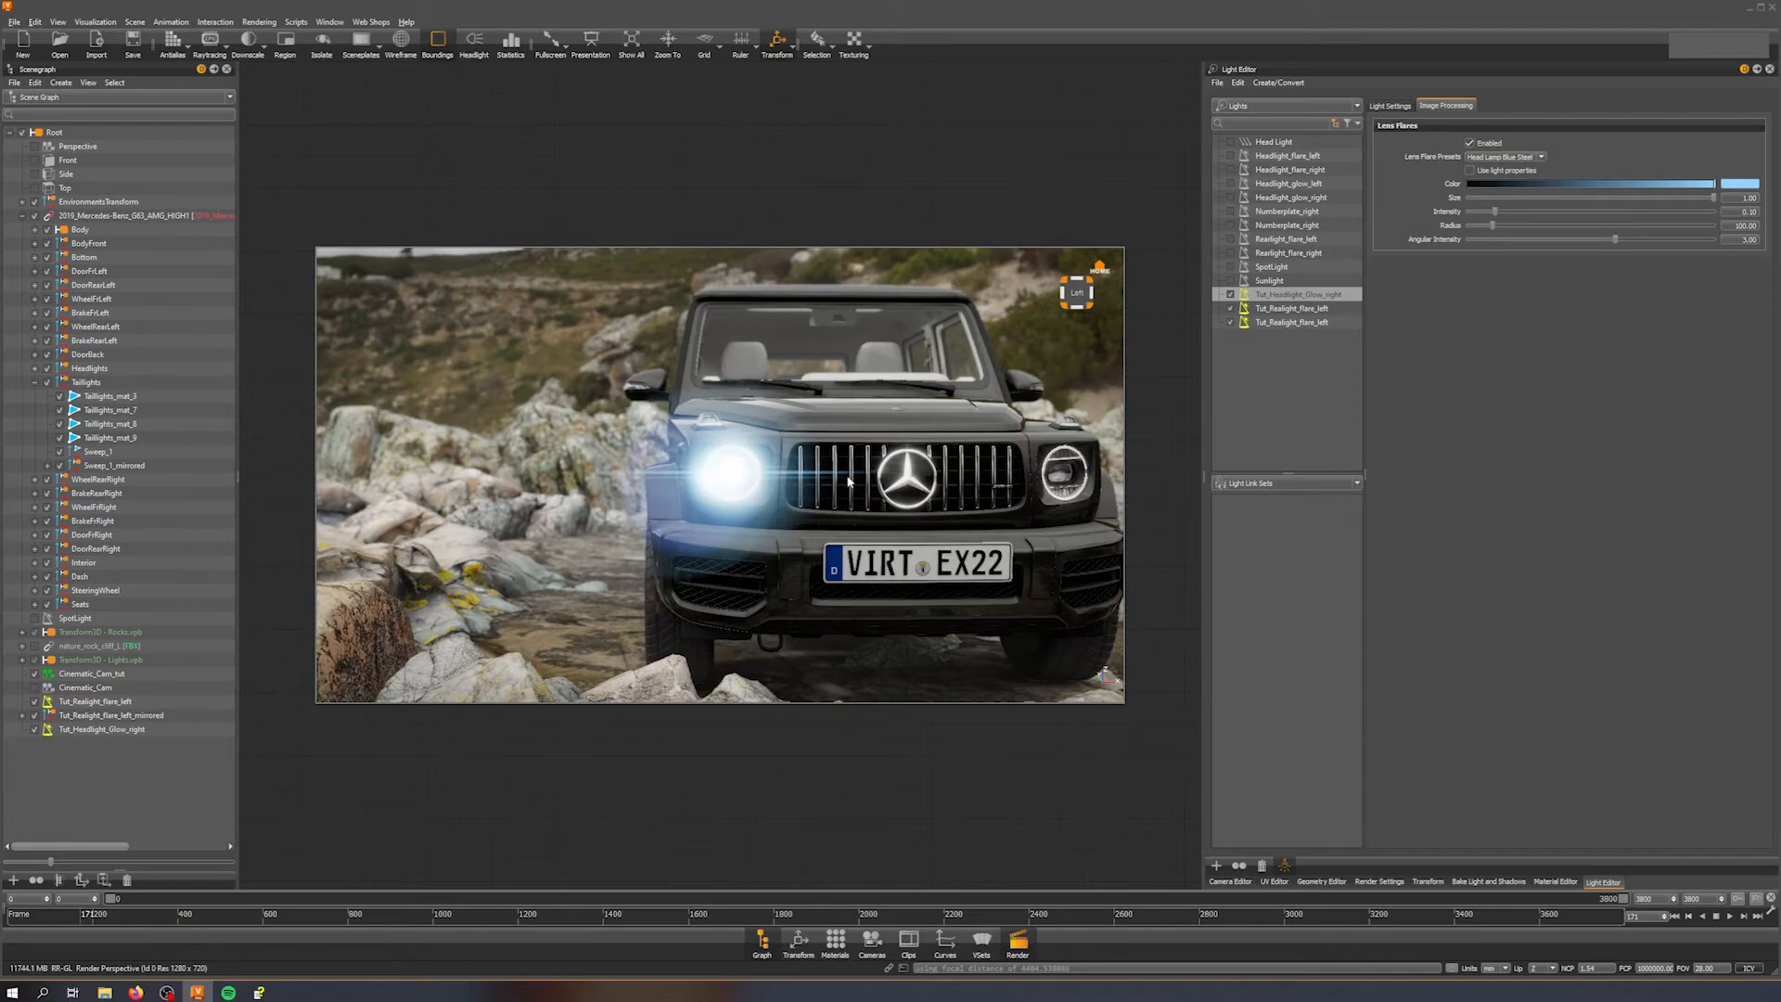
pyautogui.moveTo(853, 475); pyautogui.dragTo(837, 510)
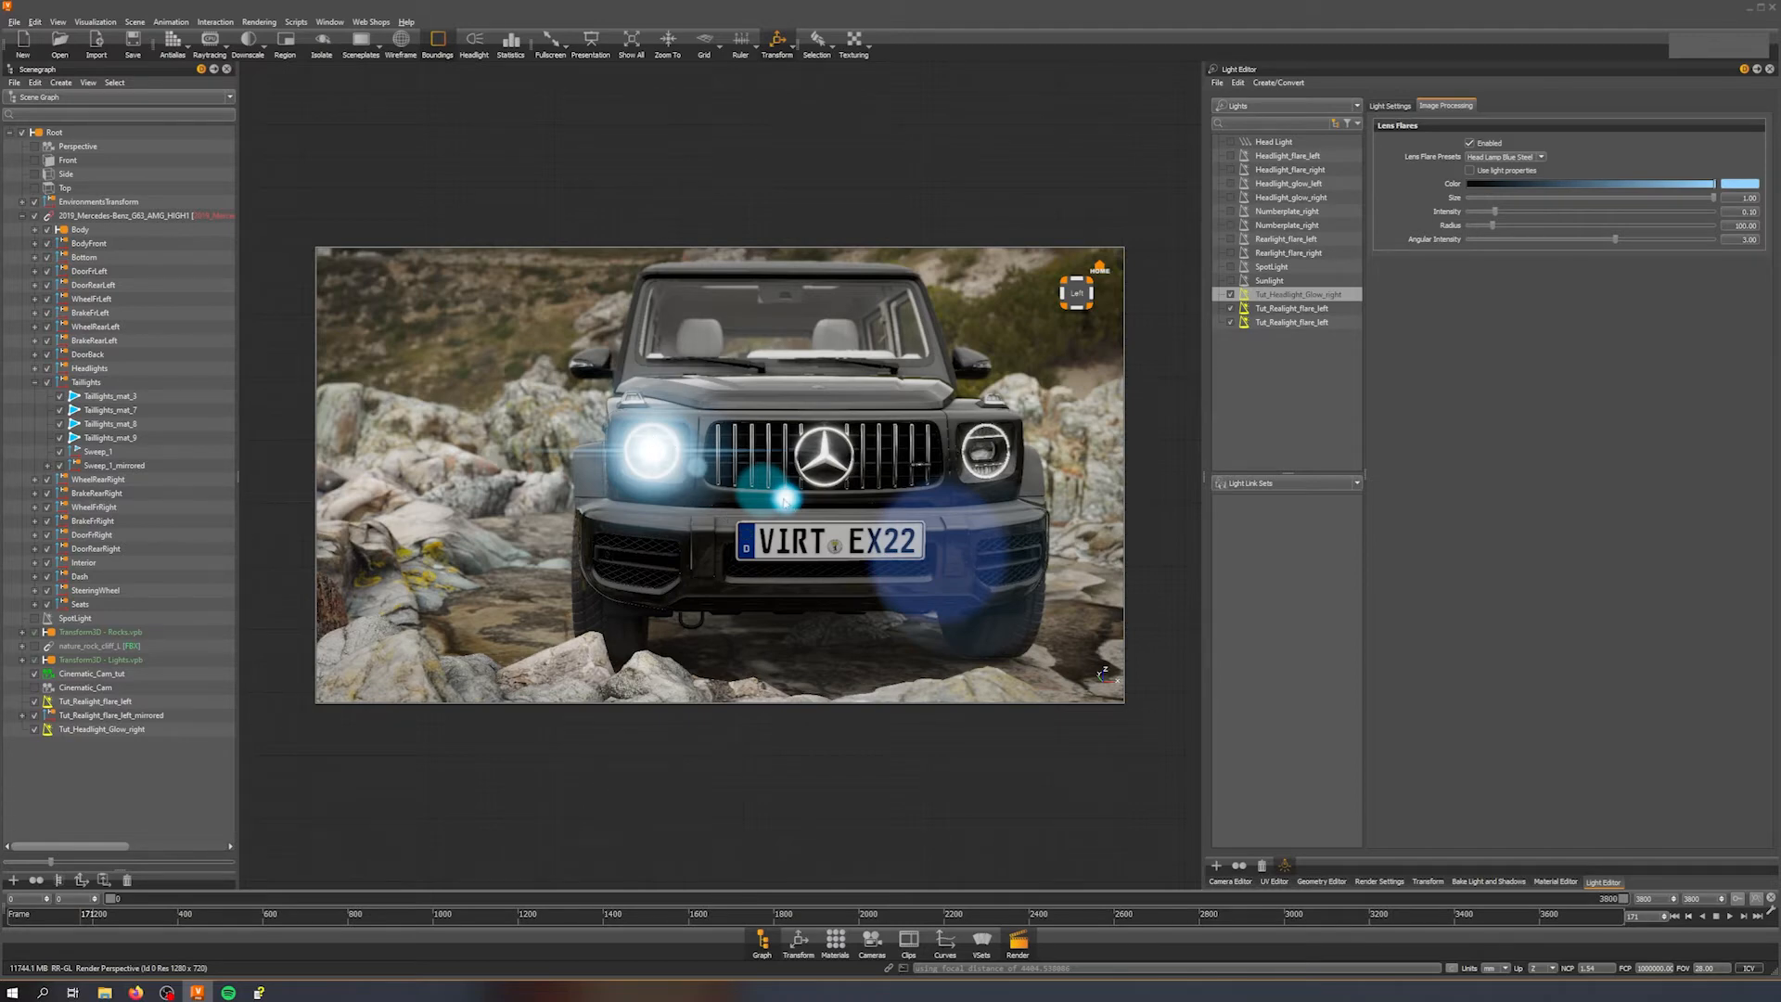
pyautogui.keyDown('alt'); pyautogui.moveTo(657, 409); pyautogui.dragTo(666, 523, button='right'); pyautogui.keyUp('alt')
pyautogui.keyDown('alt'); pyautogui.moveTo(663, 482); pyautogui.dragTo(778, 526, button='middle'); pyautogui.keyUp('alt')
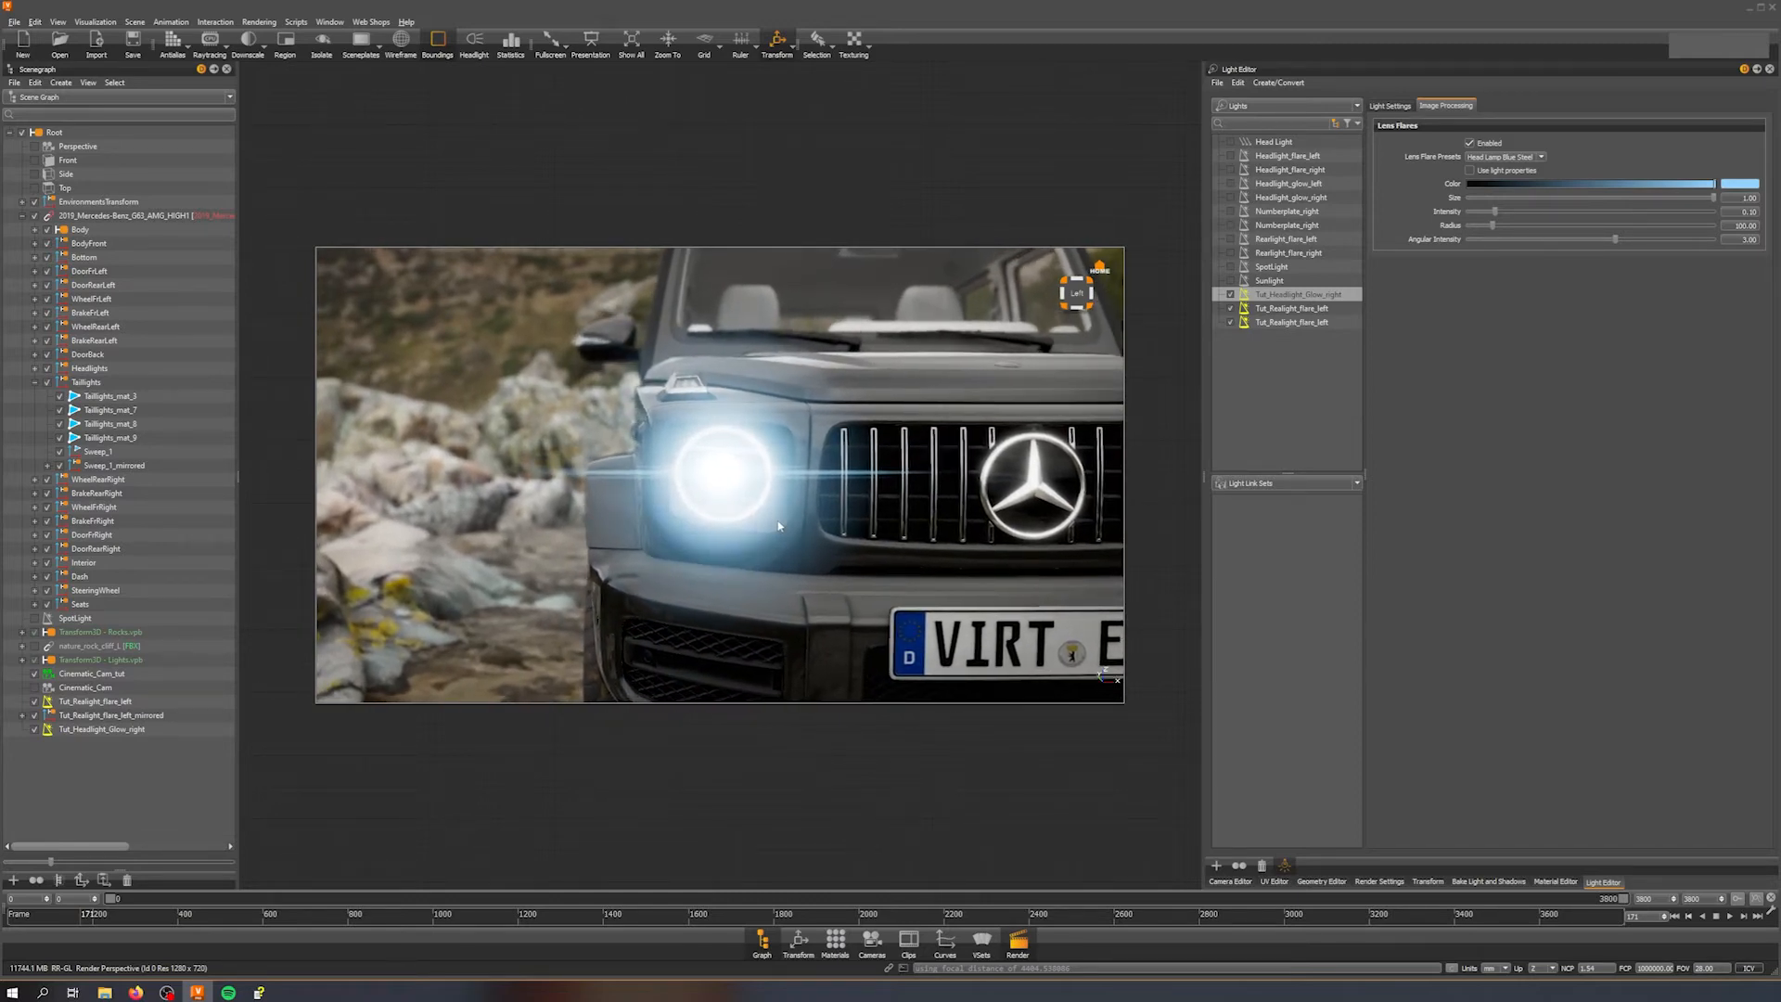
pyautogui.click(1501, 157)
pyautogui.click(1489, 169)
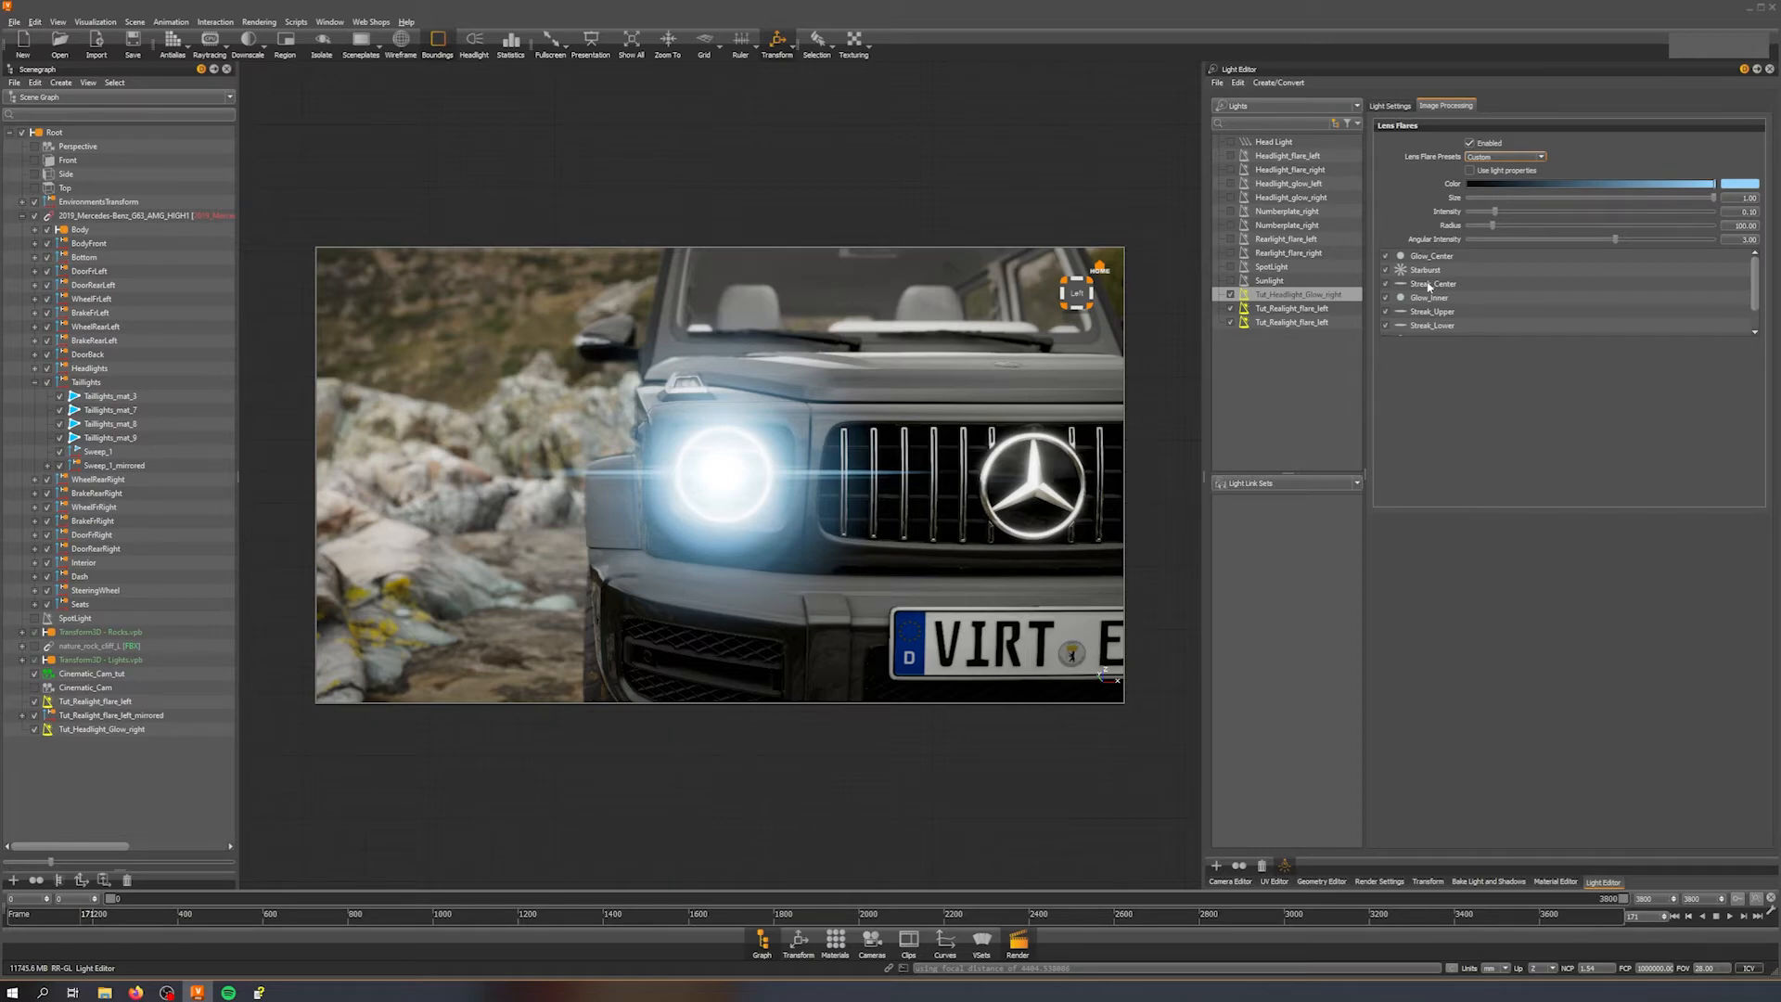
pyautogui.scroll(-1, 1429, 289)
pyautogui.click(1386, 326)
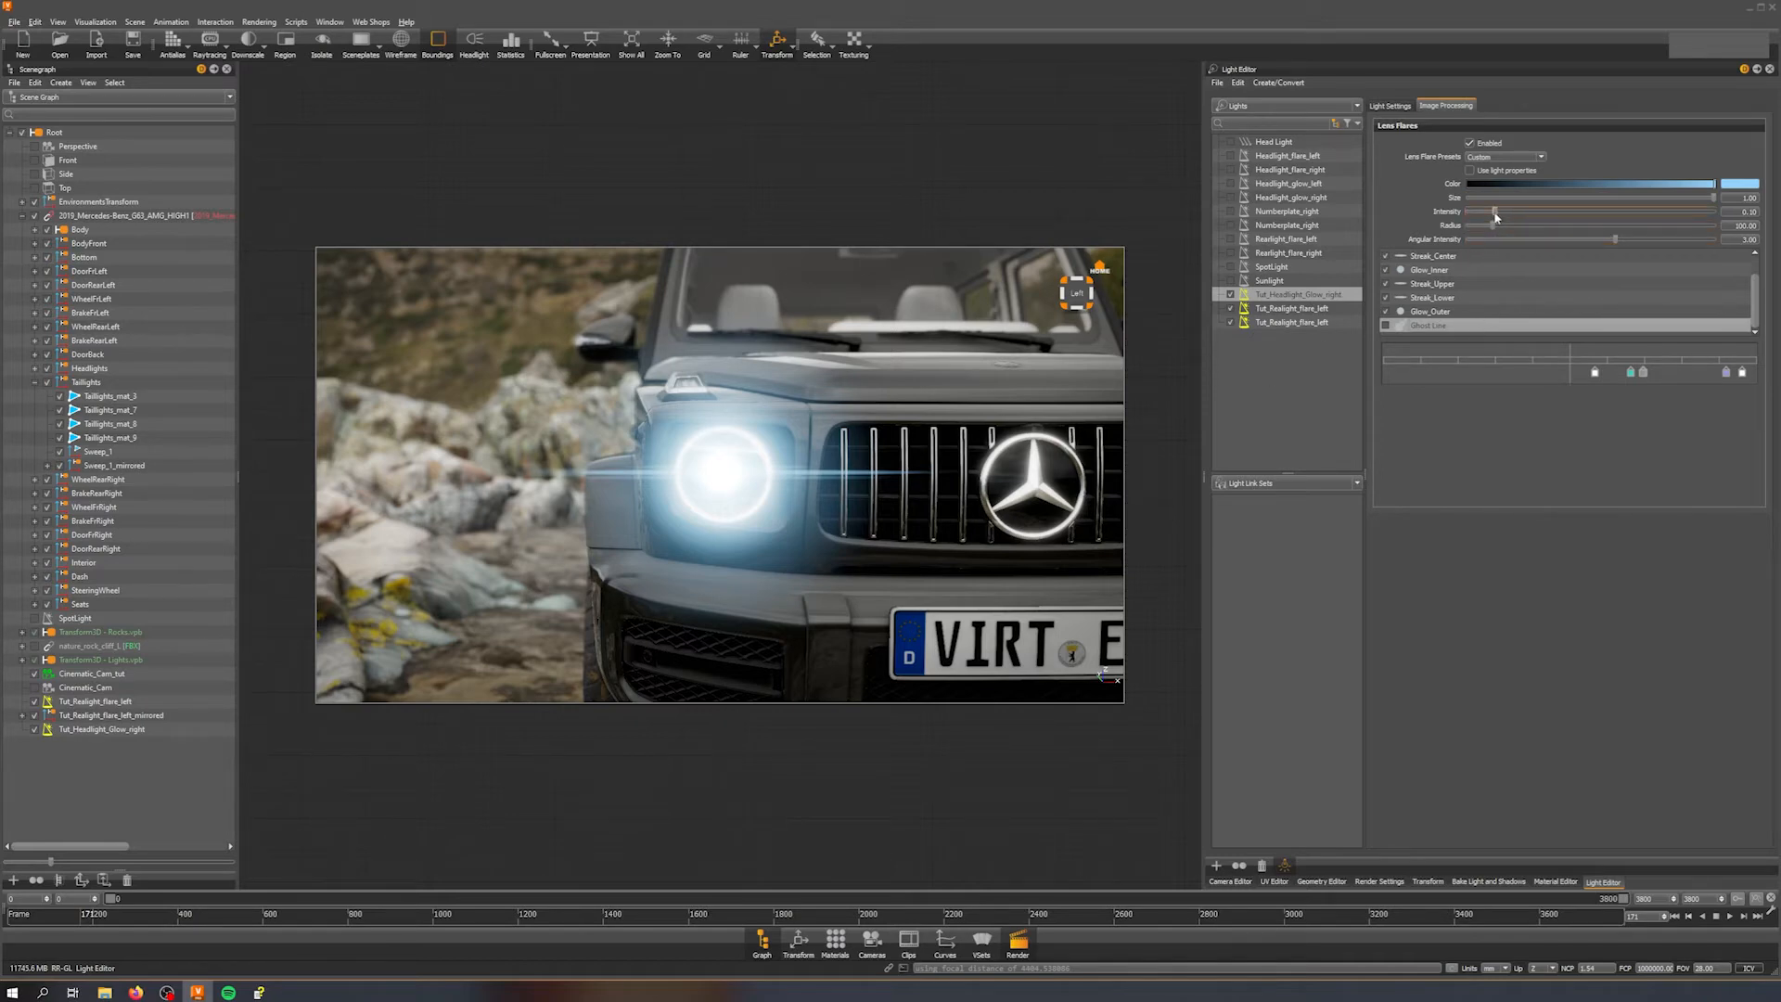
# Step: Lower the lens flare's overall intensity and disable the Starburst element
pyautogui.moveTo(1494, 215); pyautogui.dragTo(1479, 219)
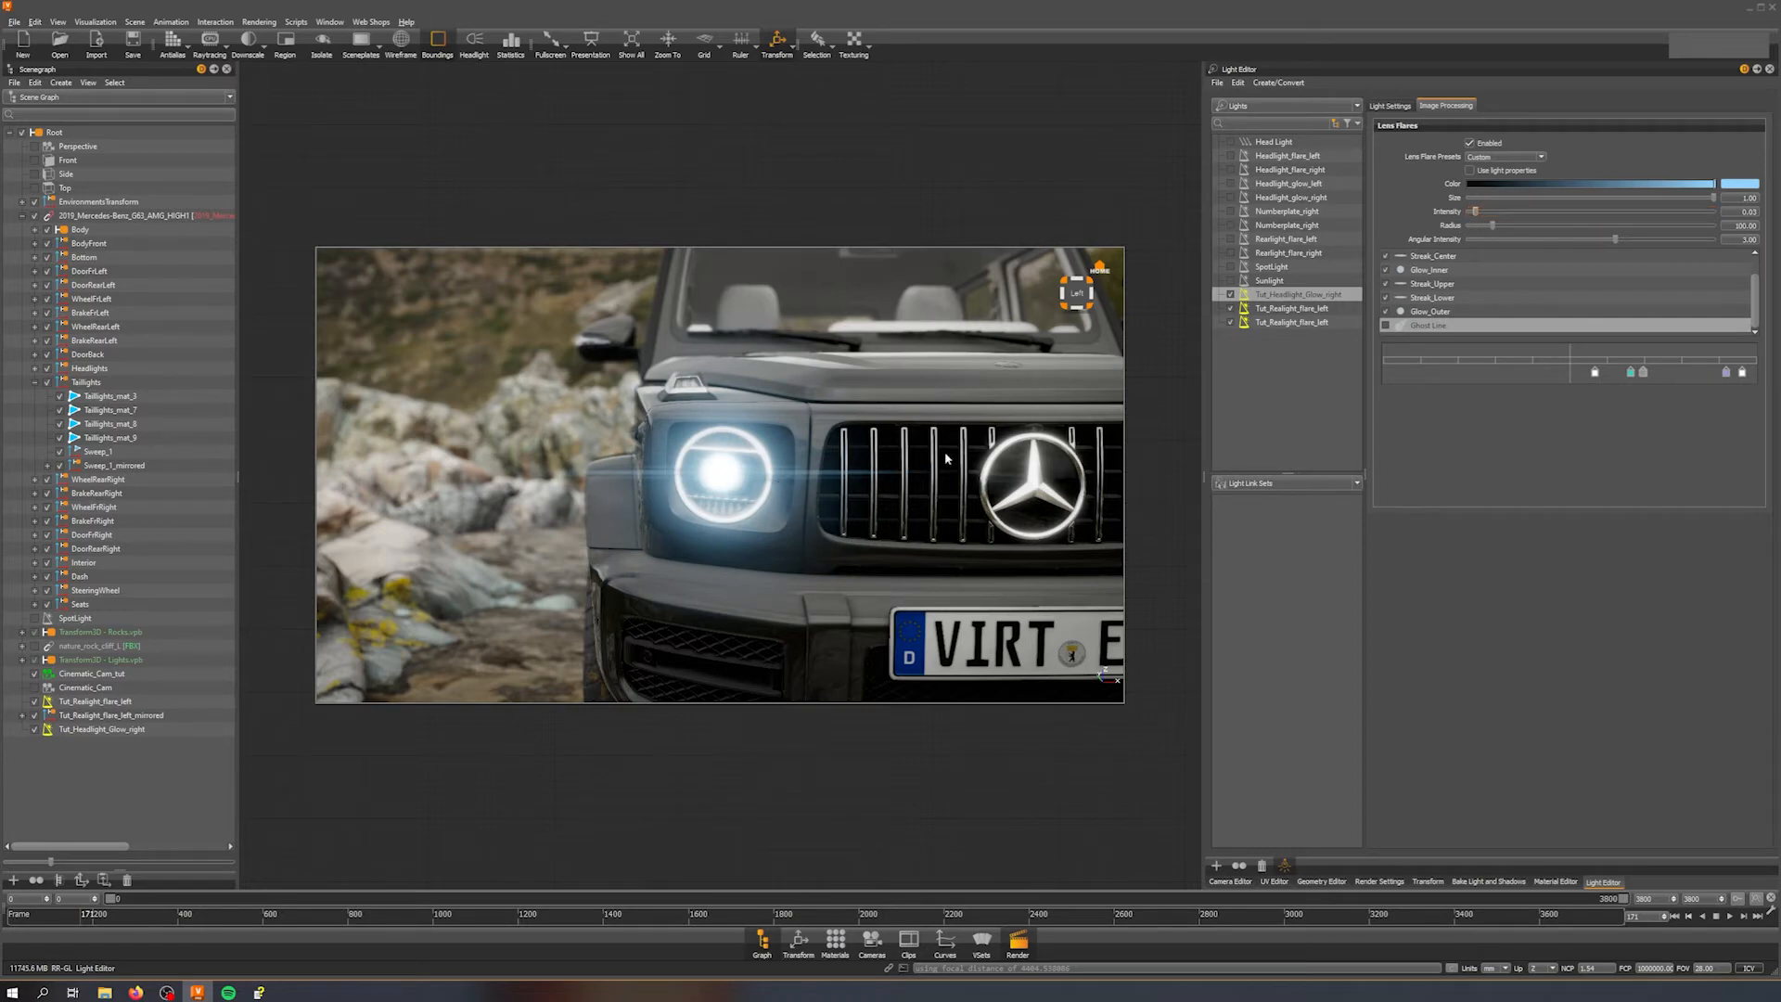
pyautogui.scroll(2, 1441, 313)
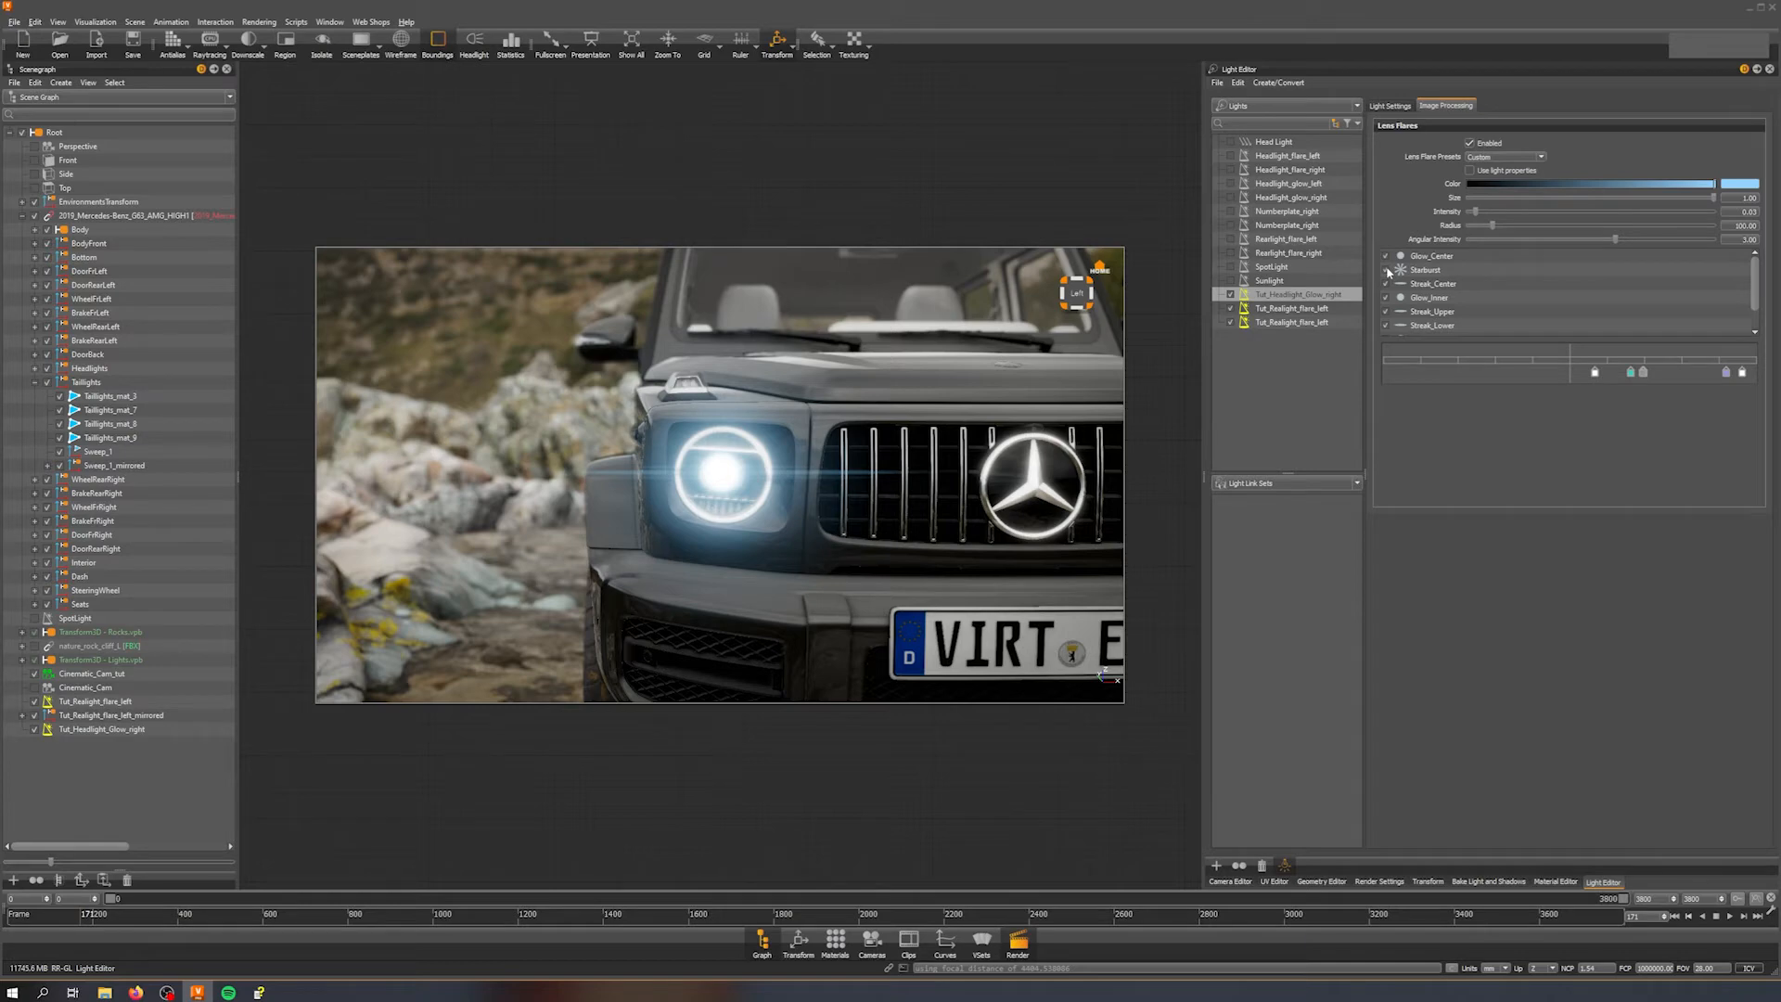
pyautogui.click(1387, 270)
# Step: Select the Glow_Center element and shrink its size to nearly zero
pyautogui.click(1426, 261)
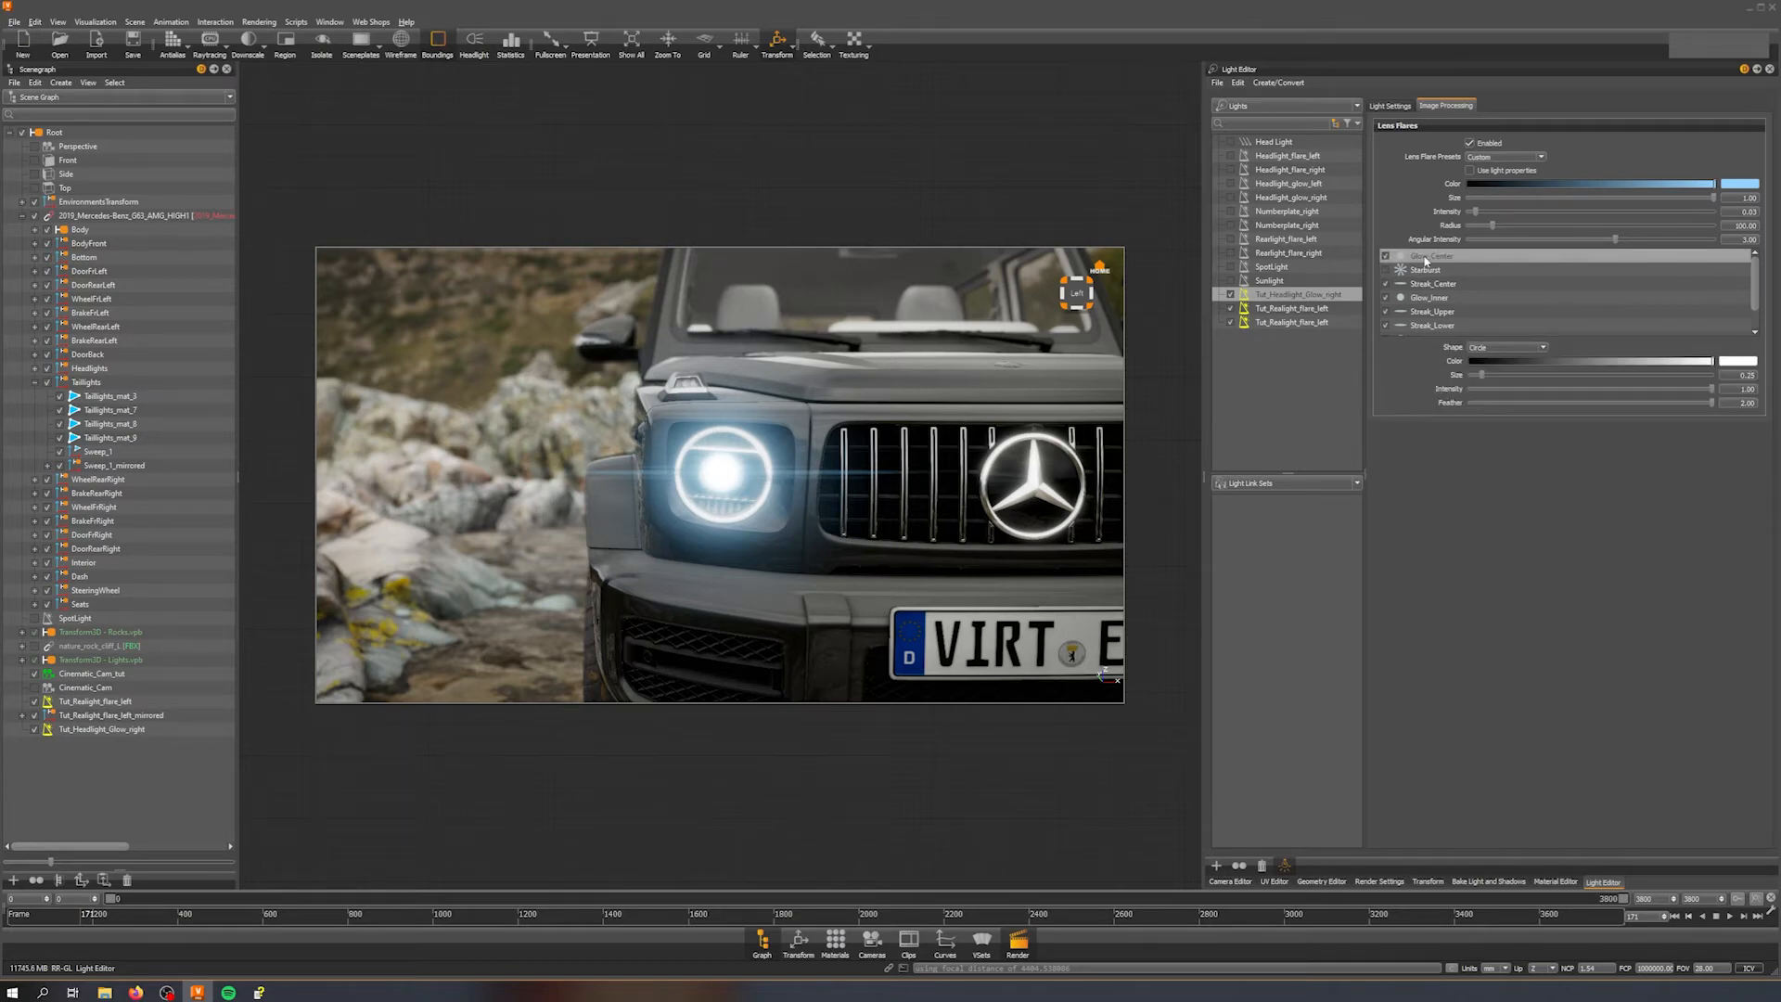
pyautogui.click(1387, 257)
pyautogui.click(1386, 257)
pyautogui.moveTo(1483, 377); pyautogui.dragTo(1477, 377)
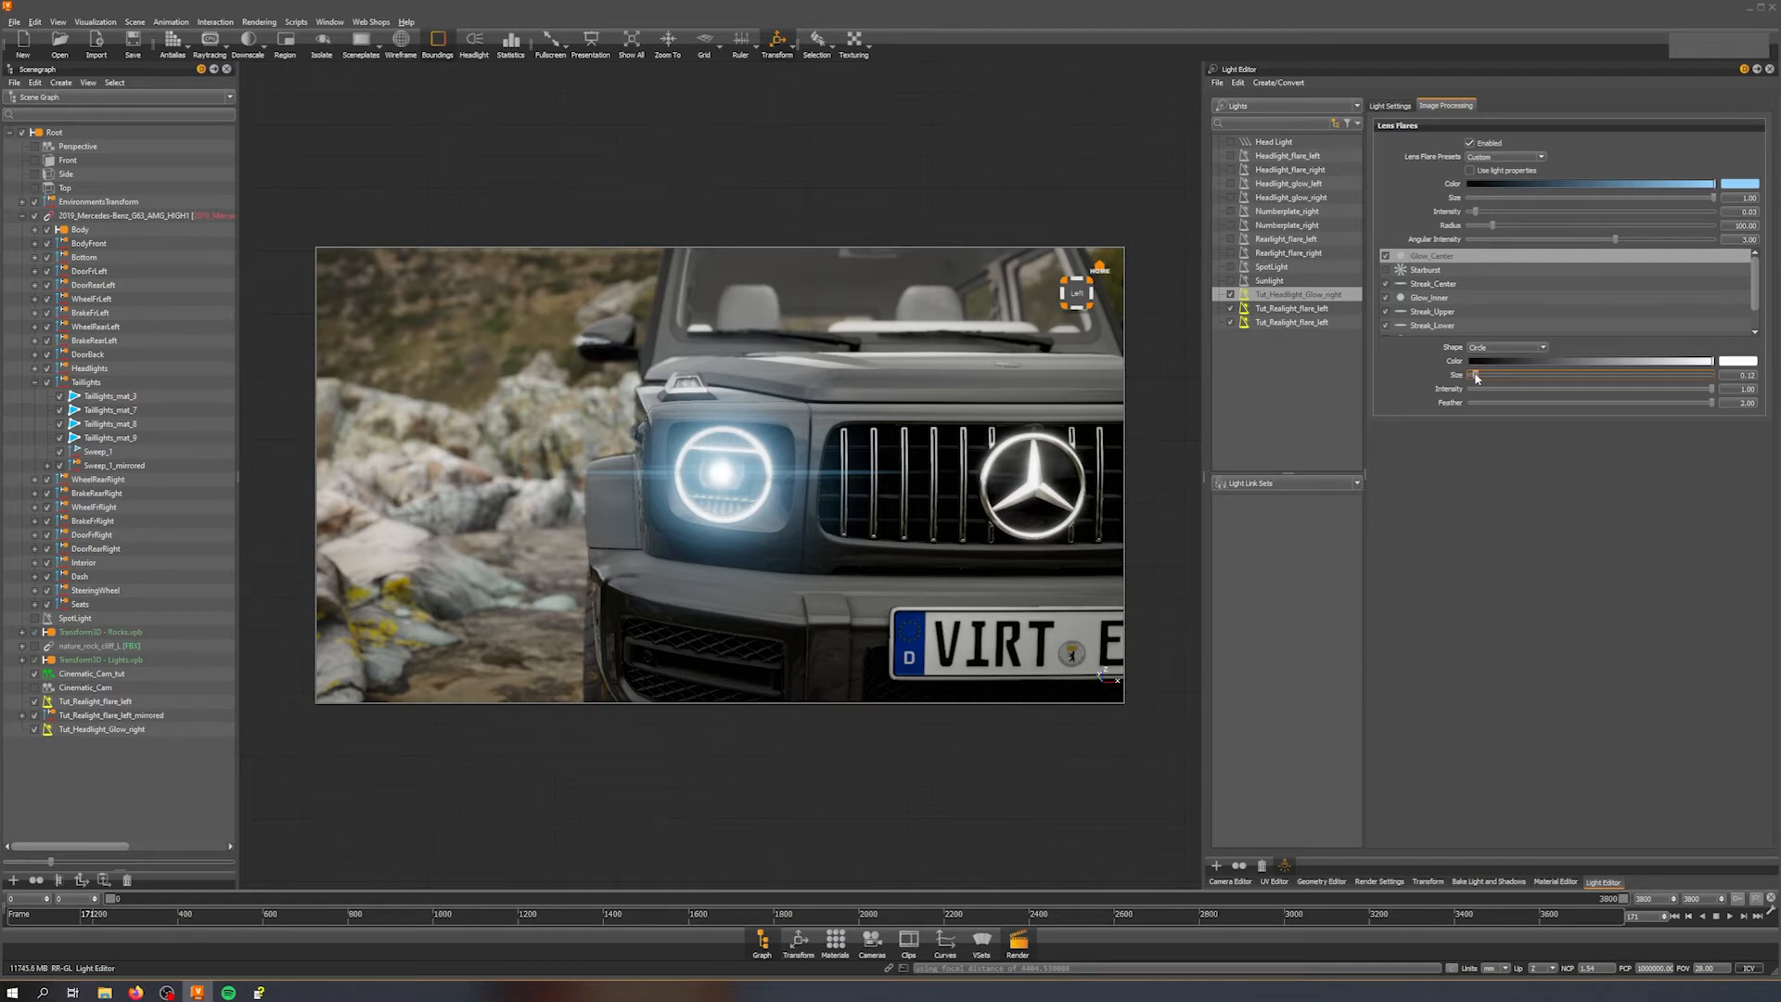
pyautogui.moveTo(1477, 378); pyautogui.dragTo(1477, 378)
pyautogui.moveTo(1477, 378); pyautogui.dragTo(1475, 378)
# Step: Adjust the lens flare intensity to about 0.30 and angular intensity to about 1.03
pyautogui.moveTo(800, 545); pyautogui.dragTo(763, 580, button='right')
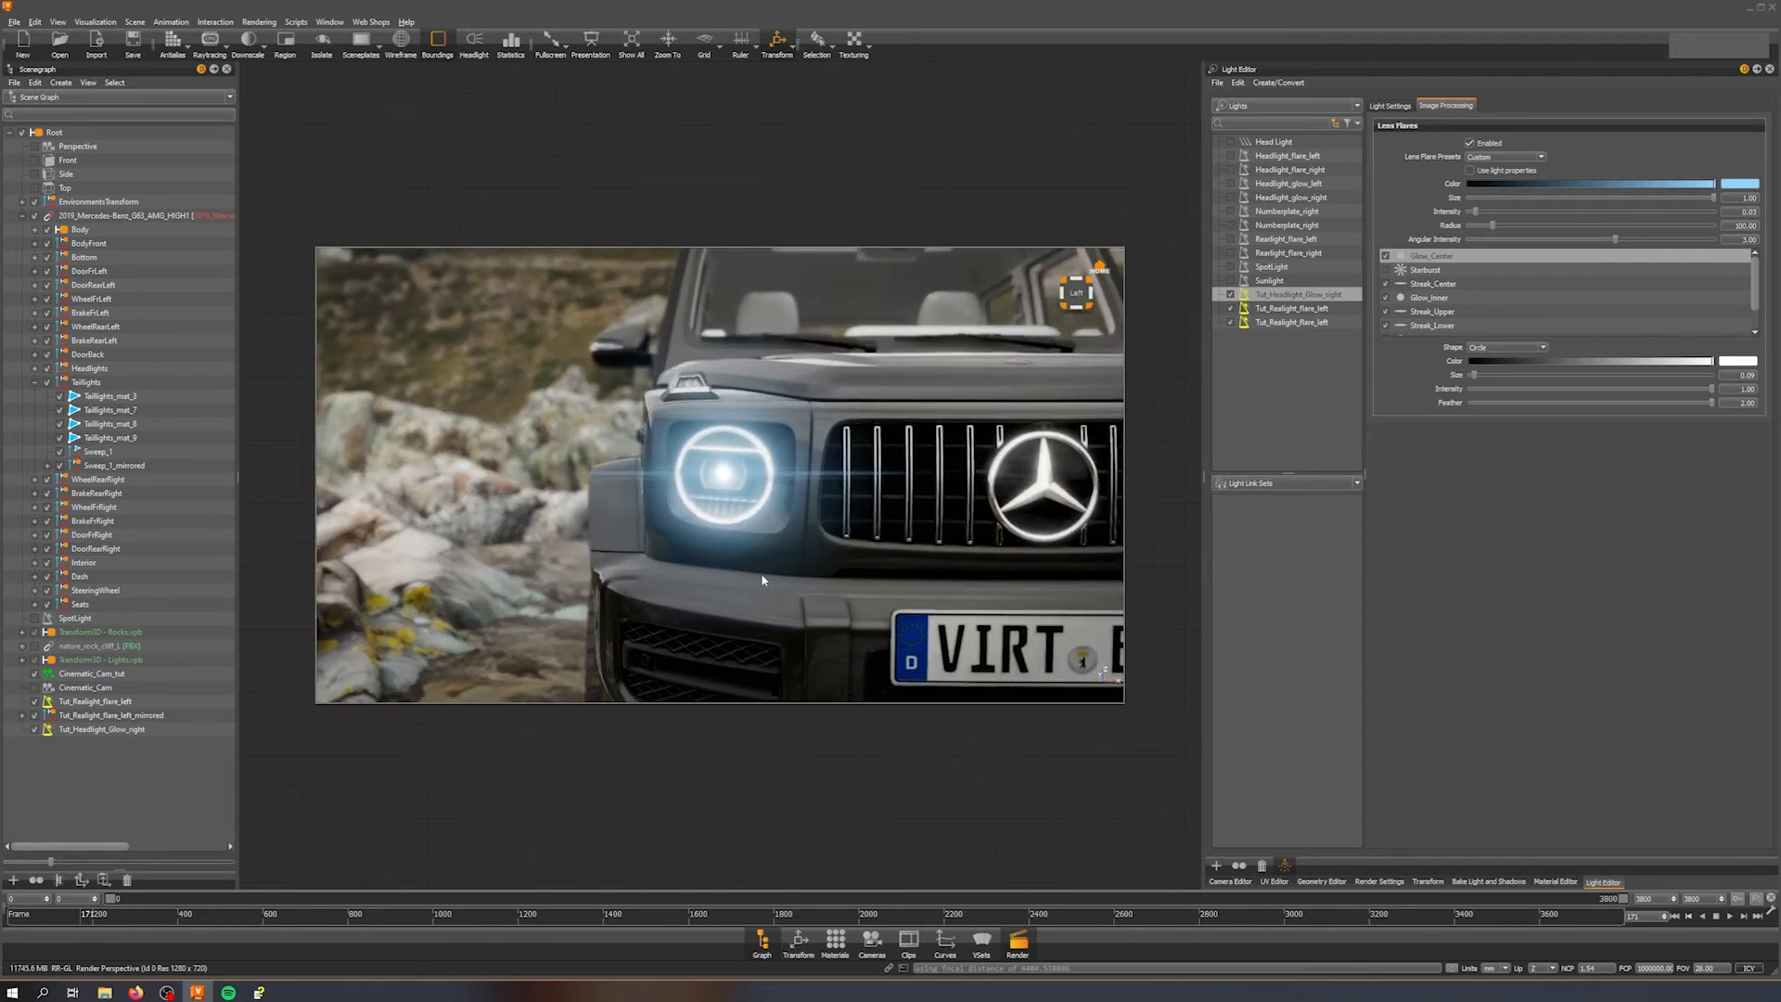
pyautogui.moveTo(763, 580); pyautogui.dragTo(796, 545, button='middle')
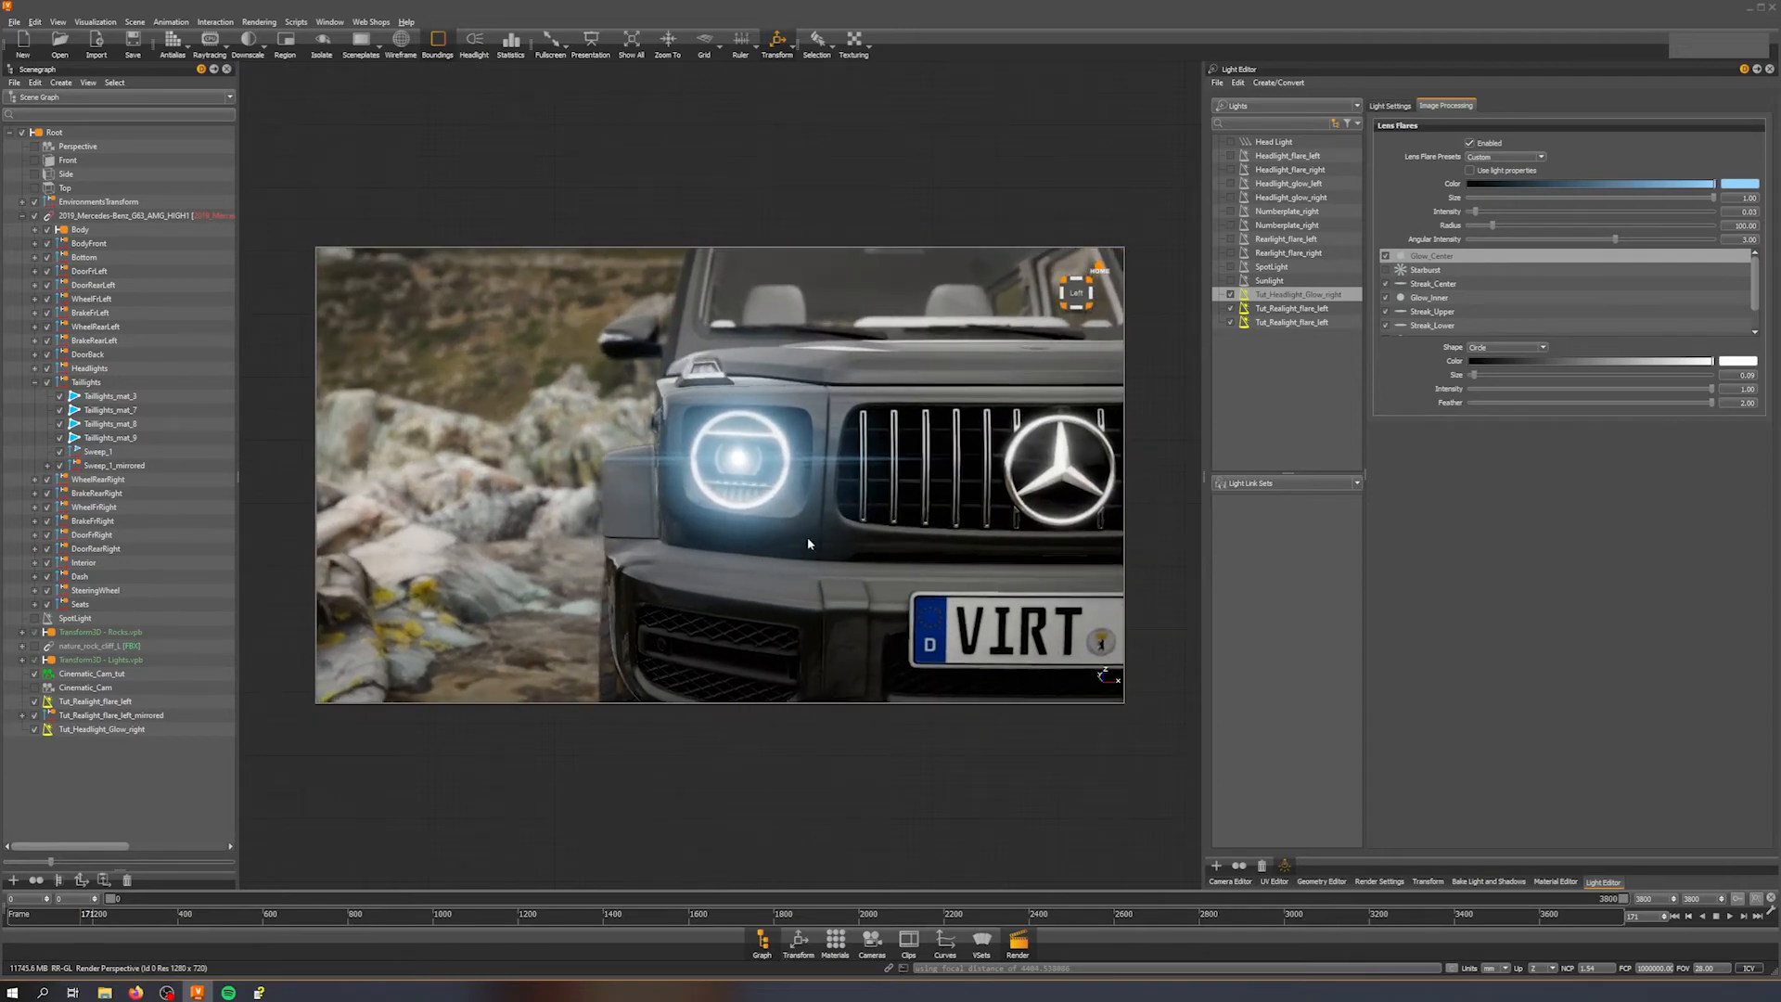
pyautogui.moveTo(811, 529)
pyautogui.mouseDown()
pyautogui.moveTo(1045, 523)
pyautogui.moveTo(544, 518)
pyautogui.moveTo(1015, 499)
pyautogui.moveTo(567, 511)
pyautogui.moveTo(917, 501)
pyautogui.moveTo(787, 512)
pyautogui.moveTo(791, 538)
pyautogui.mouseUp()
pyautogui.moveTo(1479, 216); pyautogui.dragTo(1480, 218)
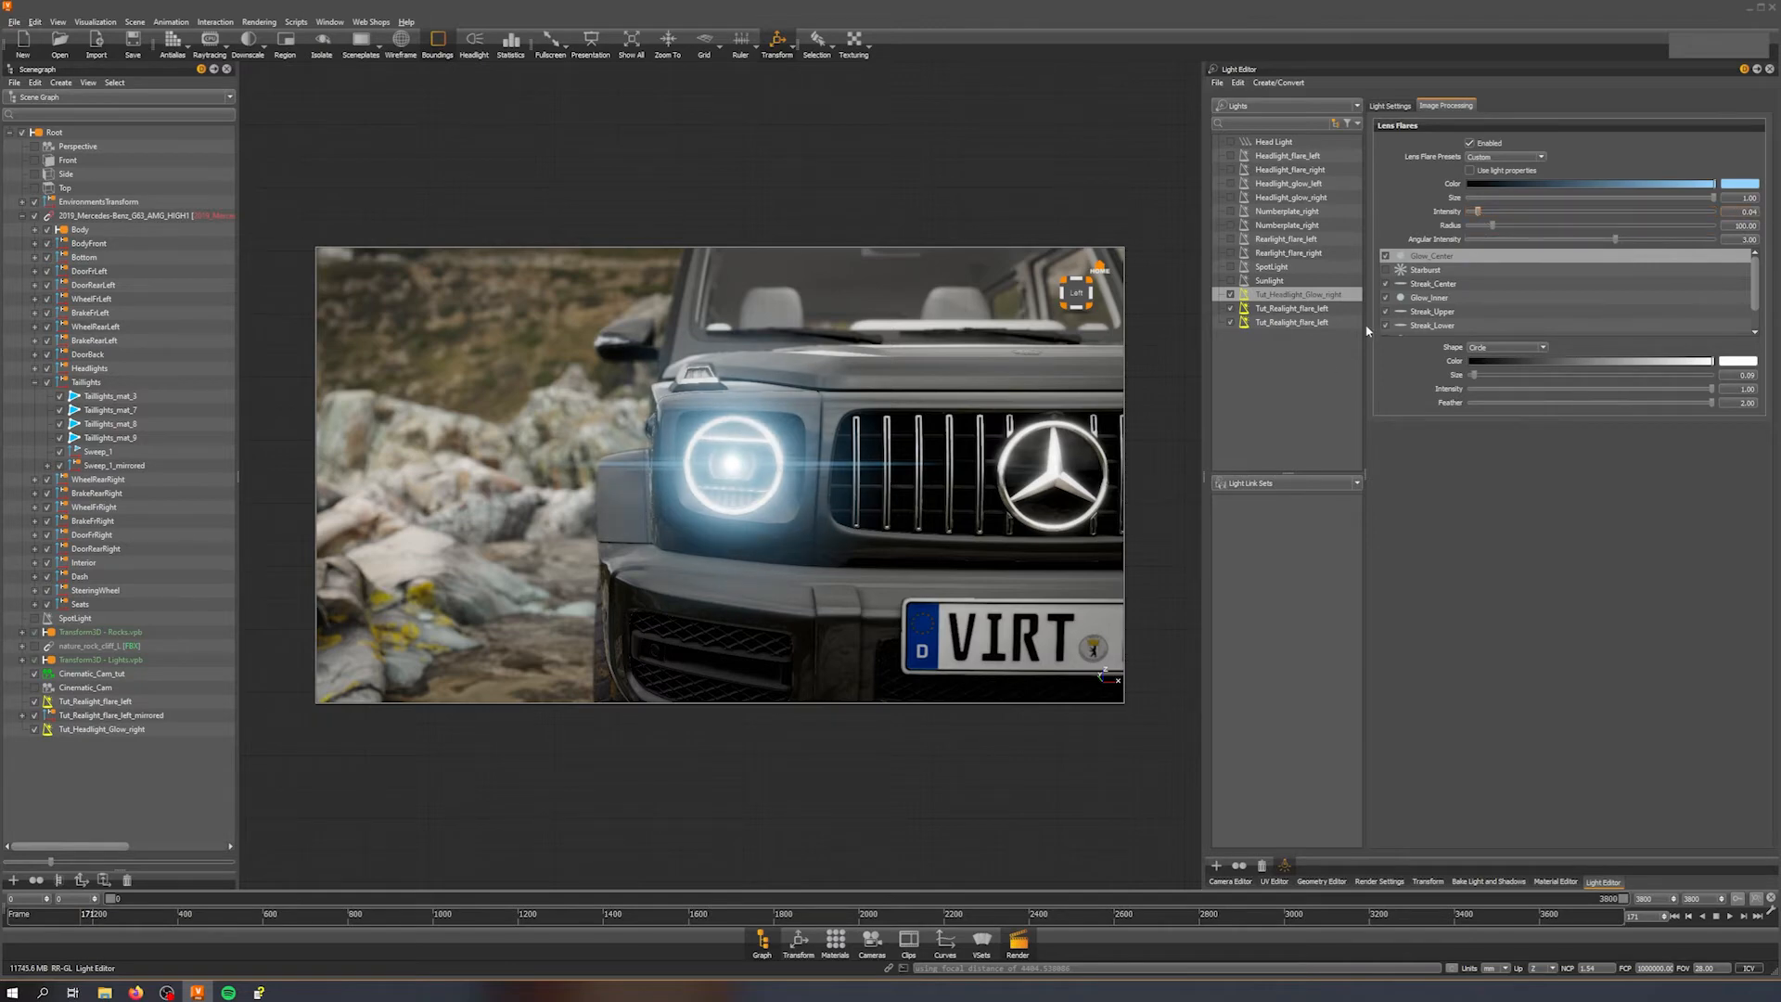
pyautogui.moveTo(890, 498); pyautogui.dragTo(841, 458, button='middle')
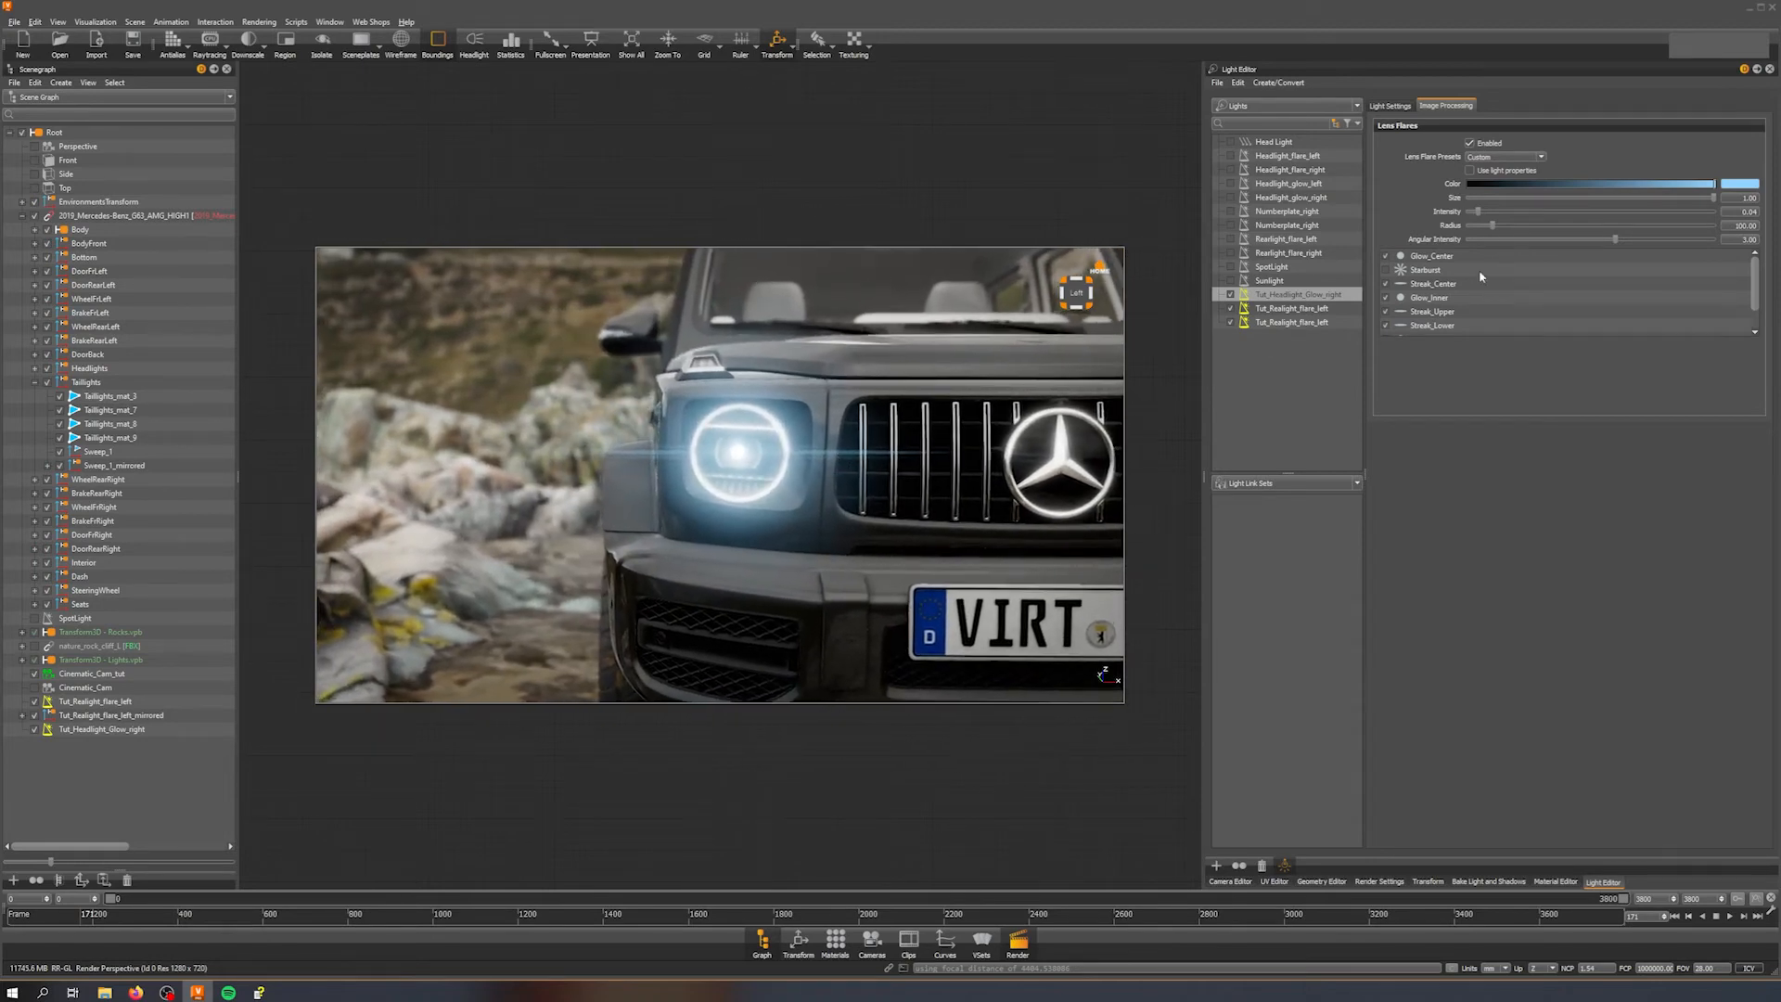
pyautogui.moveTo(1616, 240); pyautogui.dragTo(1502, 243)
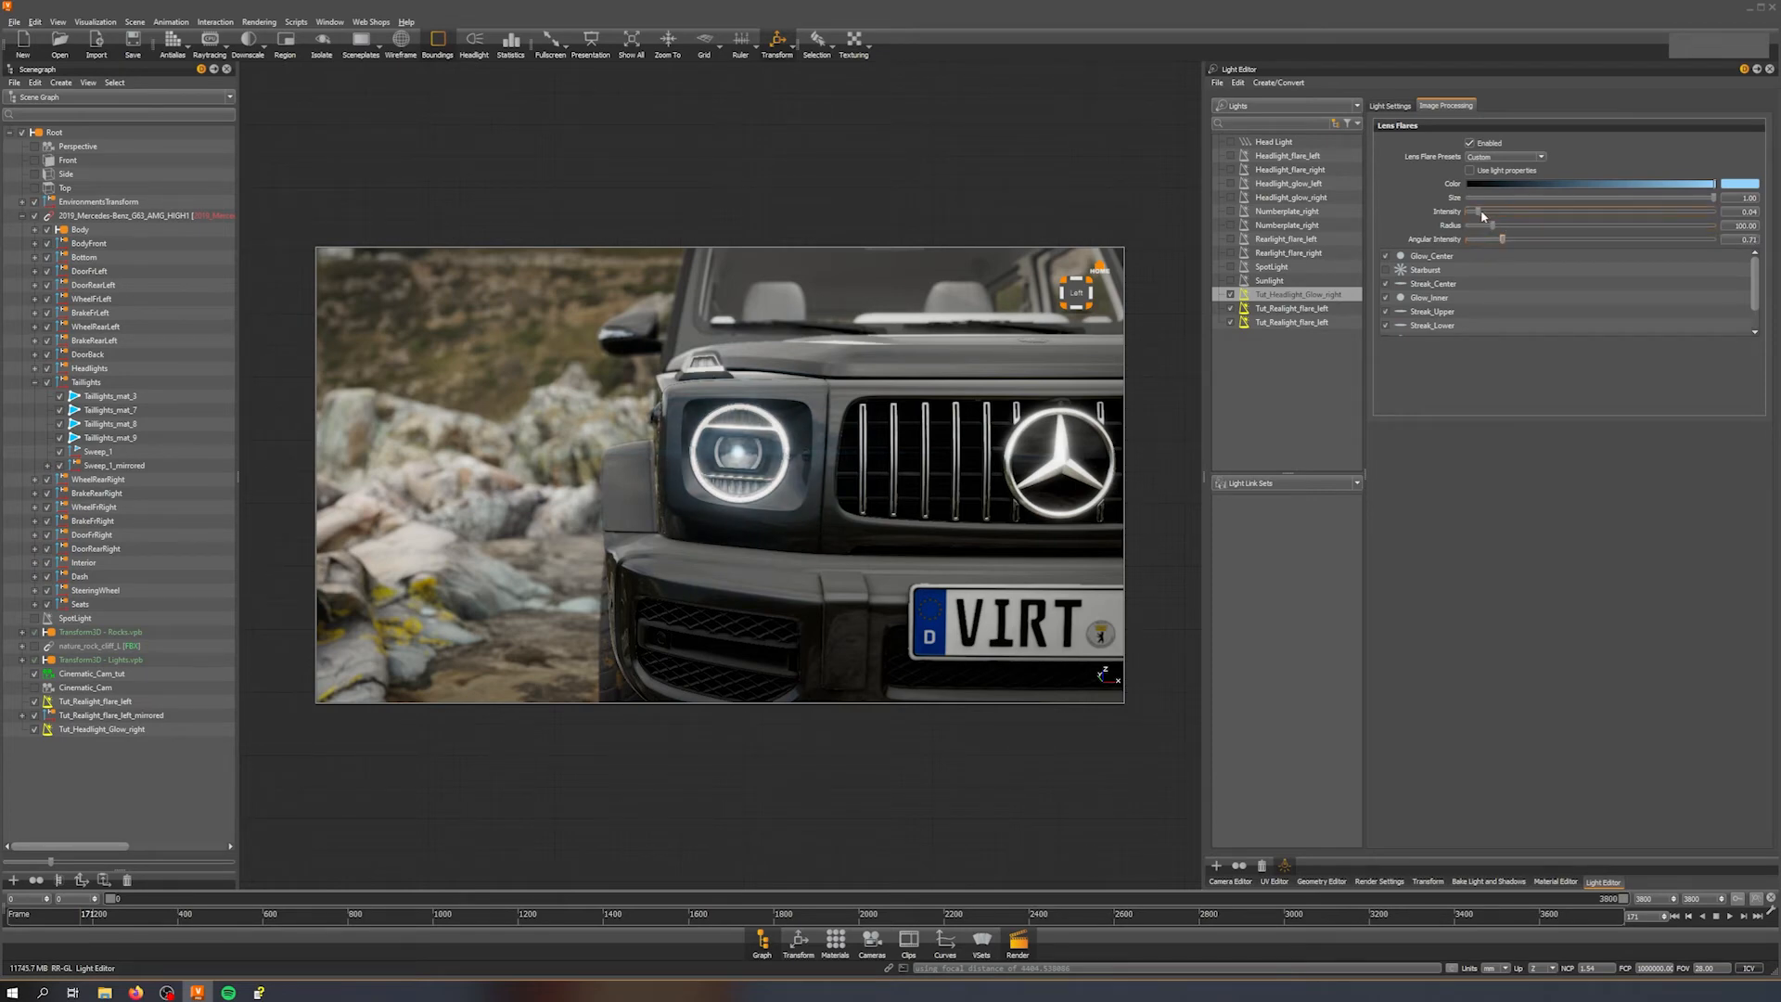
pyautogui.moveTo(1481, 213); pyautogui.dragTo(1567, 213)
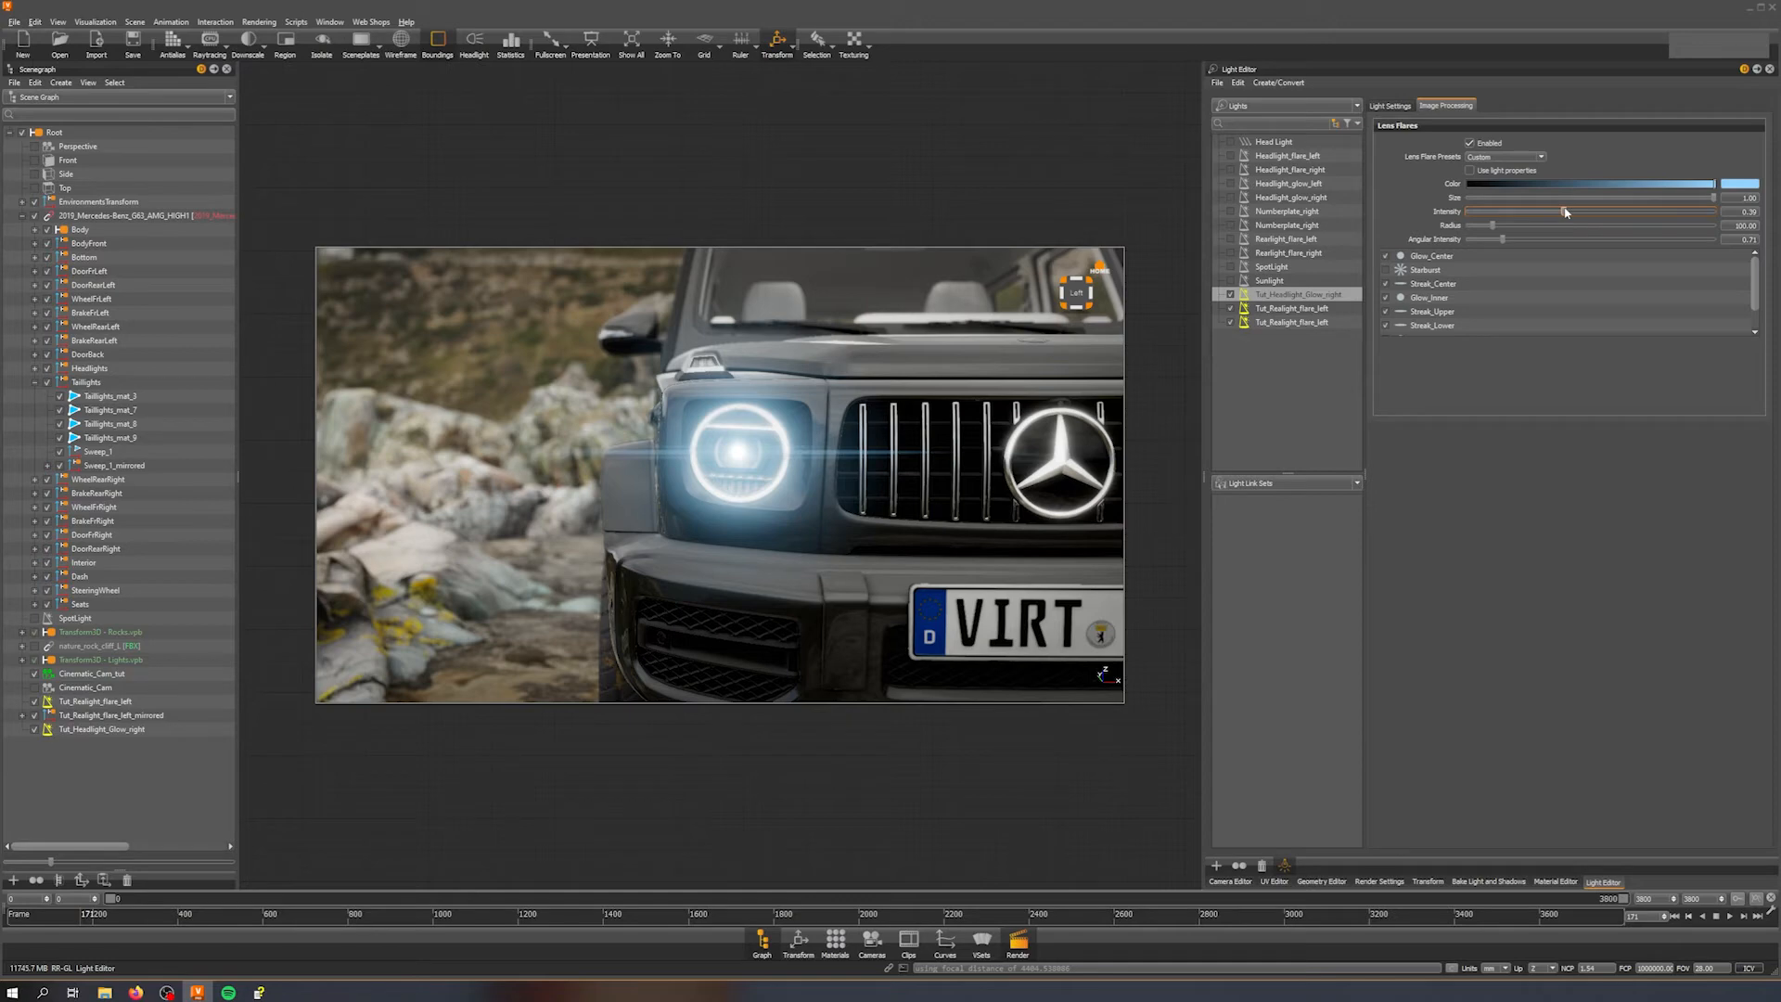
pyautogui.moveTo(858, 454); pyautogui.dragTo(933, 441, button='middle')
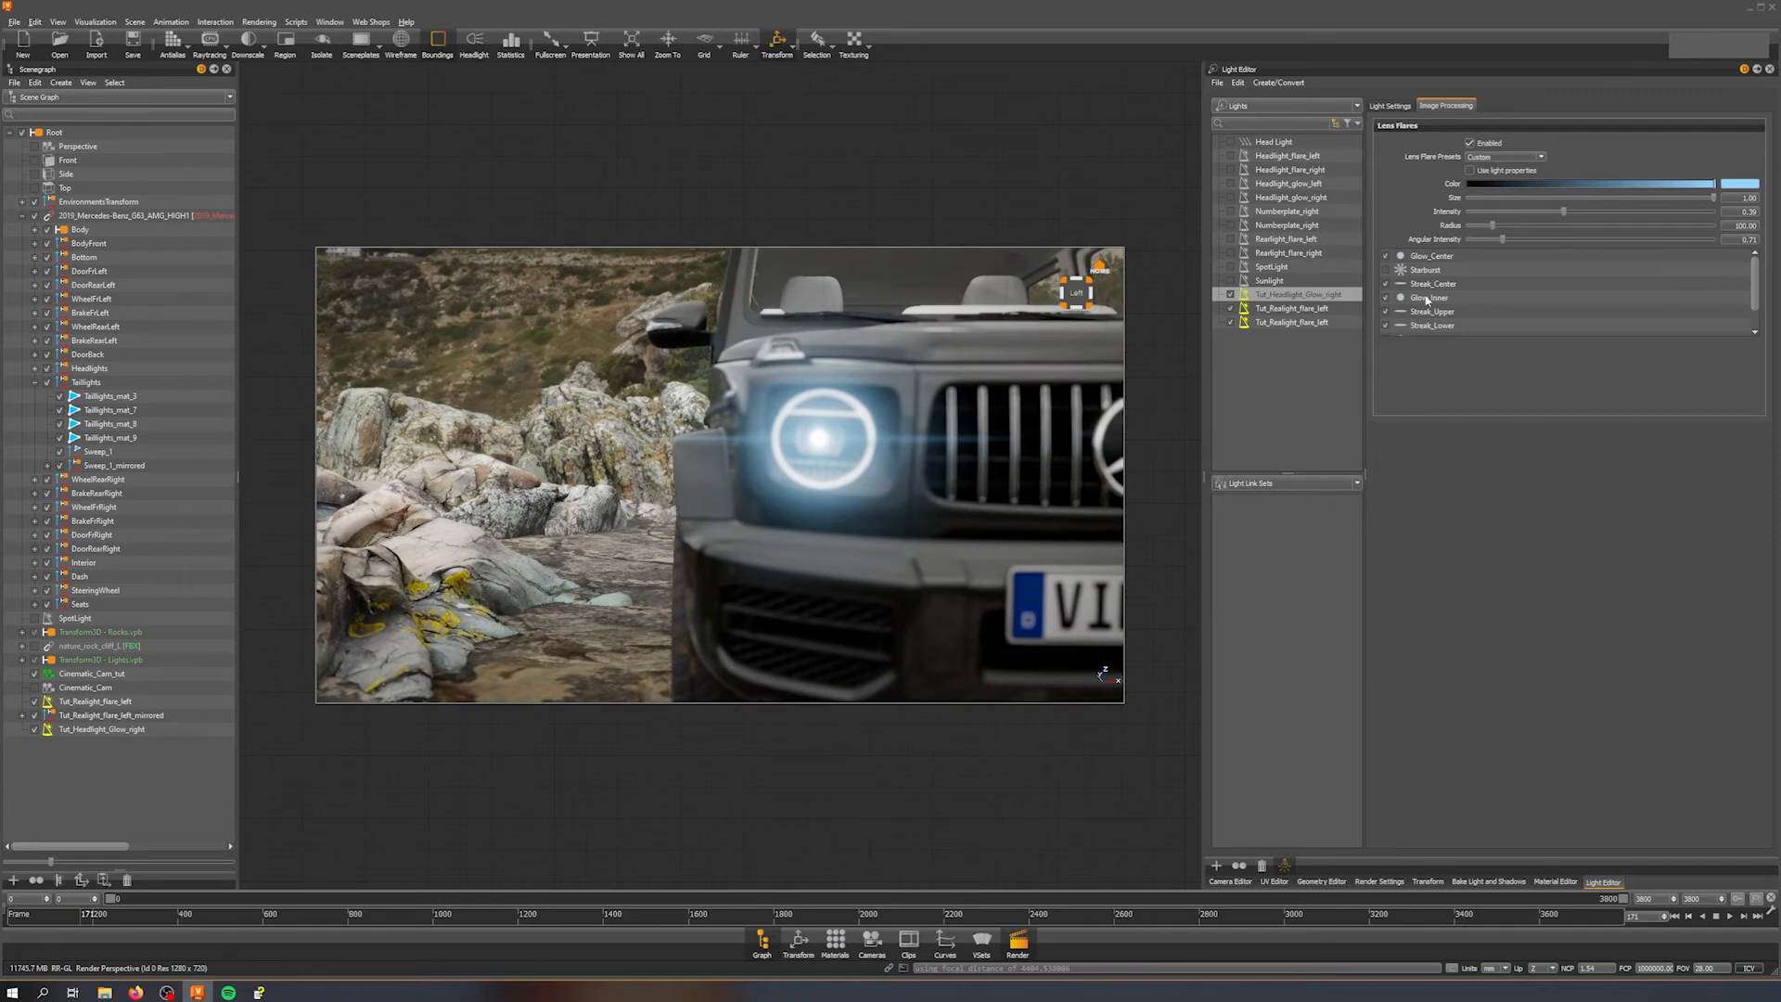
pyautogui.moveTo(1502, 240); pyautogui.dragTo(1519, 239)
# Step: Duplicate the Glow_Center element of the lens flare
pyautogui.moveTo(985, 433); pyautogui.dragTo(670, 448, button='middle')
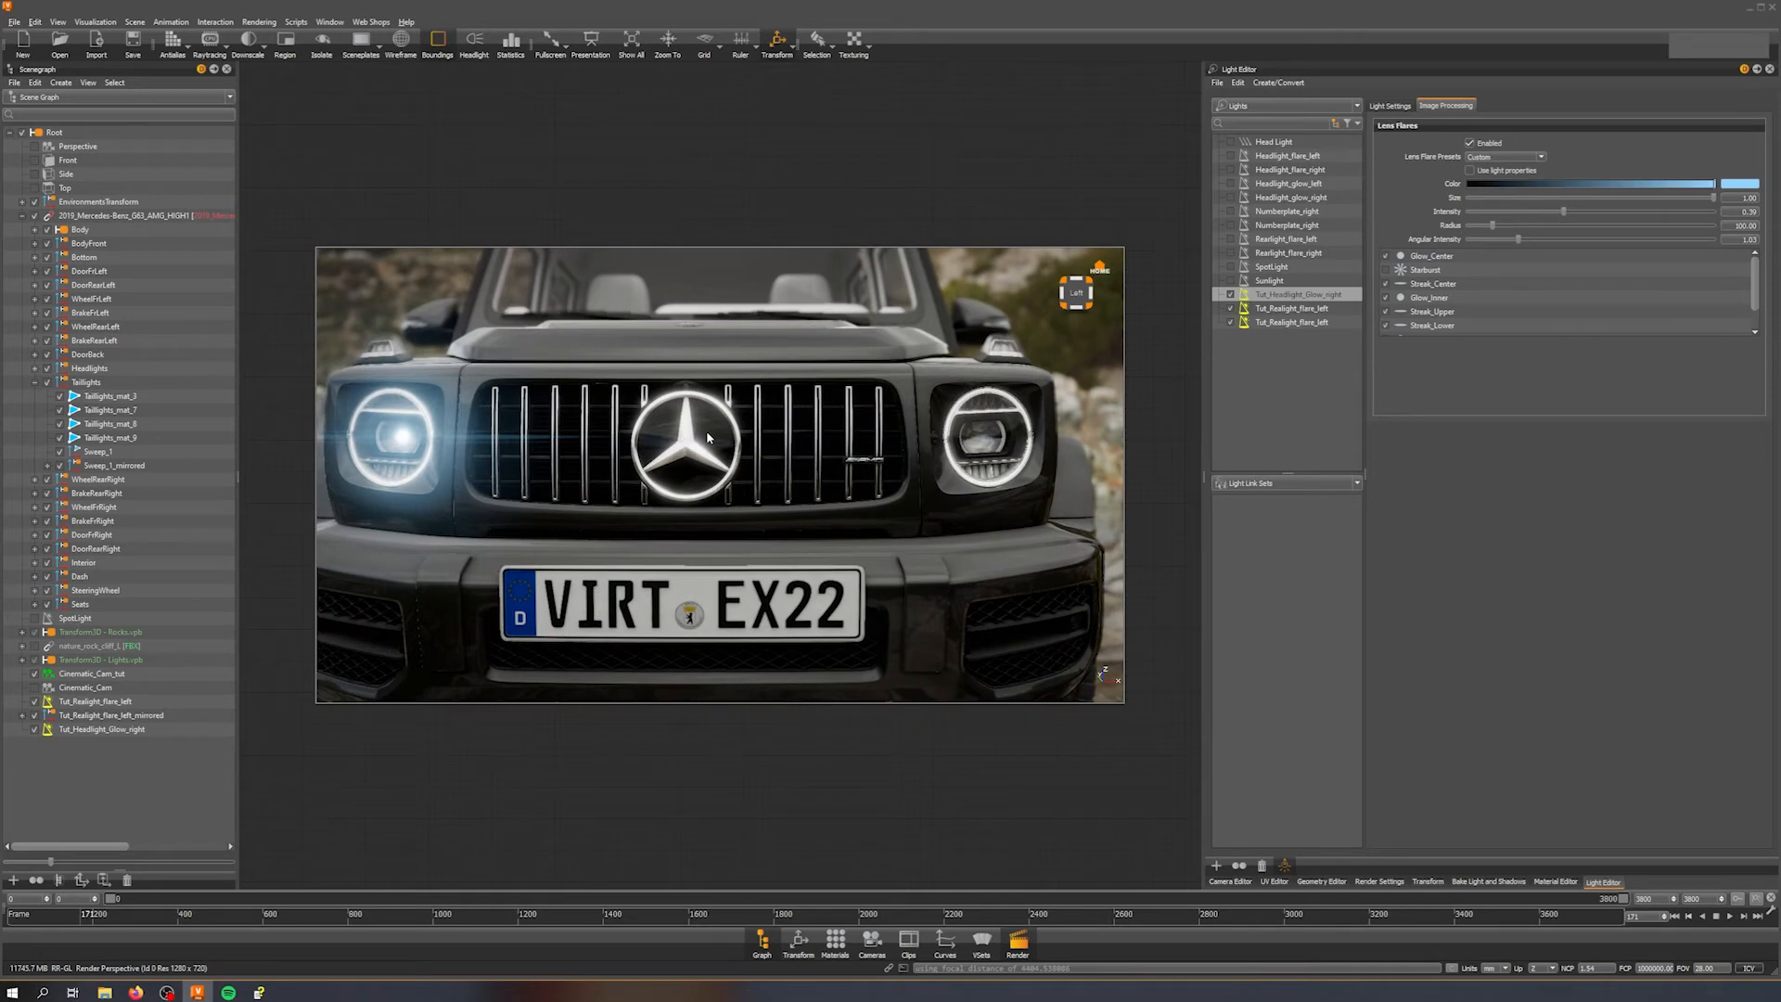
pyautogui.moveTo(676, 430); pyautogui.dragTo(1007, 415)
pyautogui.moveTo(761, 421)
pyautogui.mouseDown(button='middle')
pyautogui.moveTo(809, 435)
pyautogui.moveTo(795, 433)
pyautogui.mouseUp(button='middle')
pyautogui.moveTo(795, 434); pyautogui.dragTo(812, 468, button='right')
pyautogui.moveTo(812, 469); pyautogui.dragTo(811, 492, button='middle')
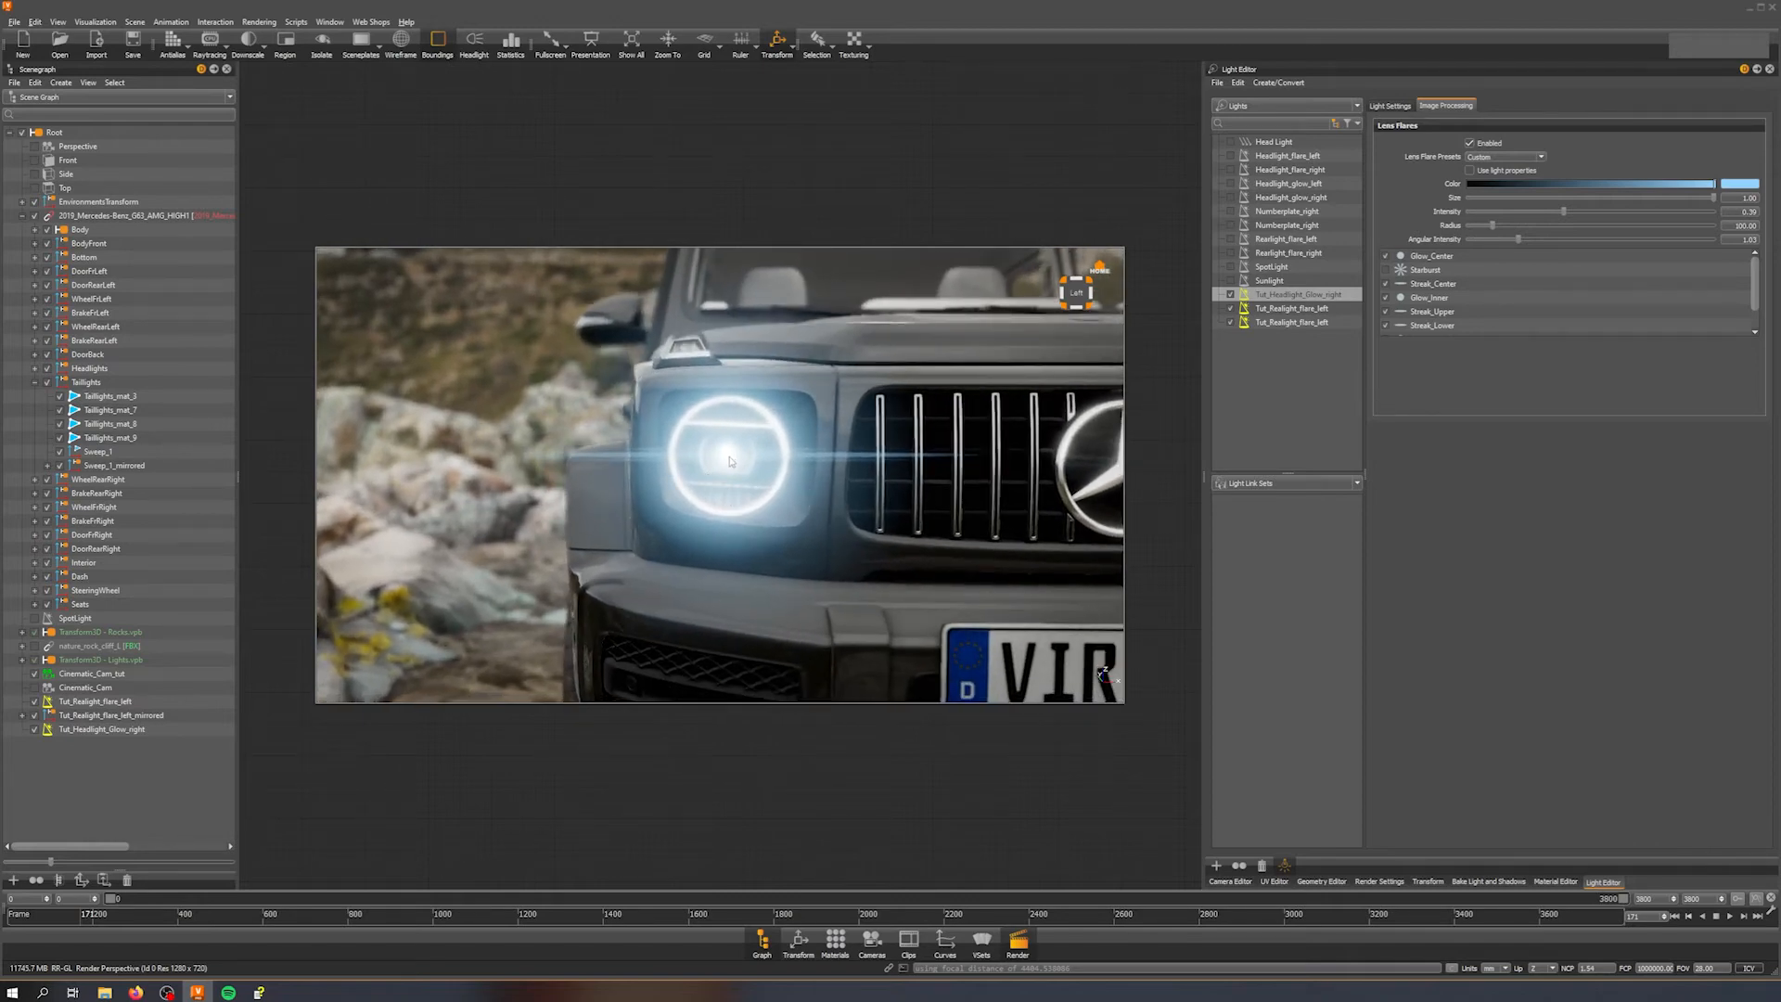
pyautogui.click(1413, 259)
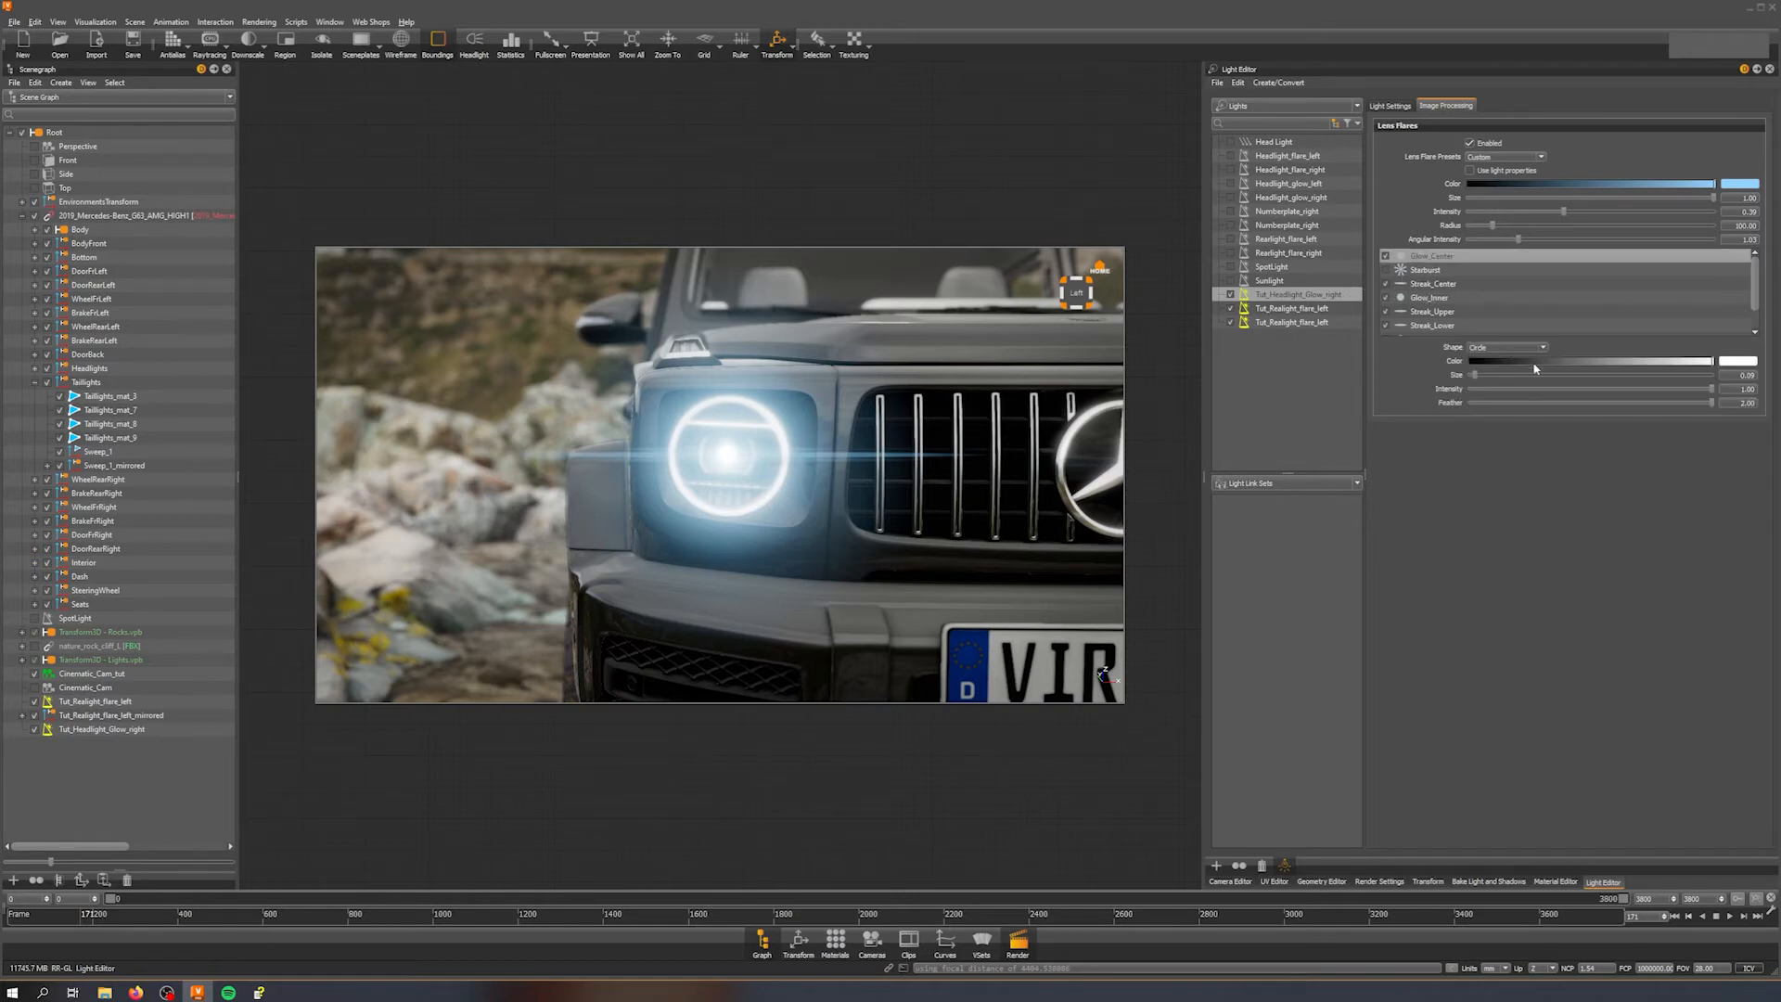
pyautogui.moveTo(1477, 375); pyautogui.dragTo(1475, 376)
pyautogui.rightClick(1431, 263)
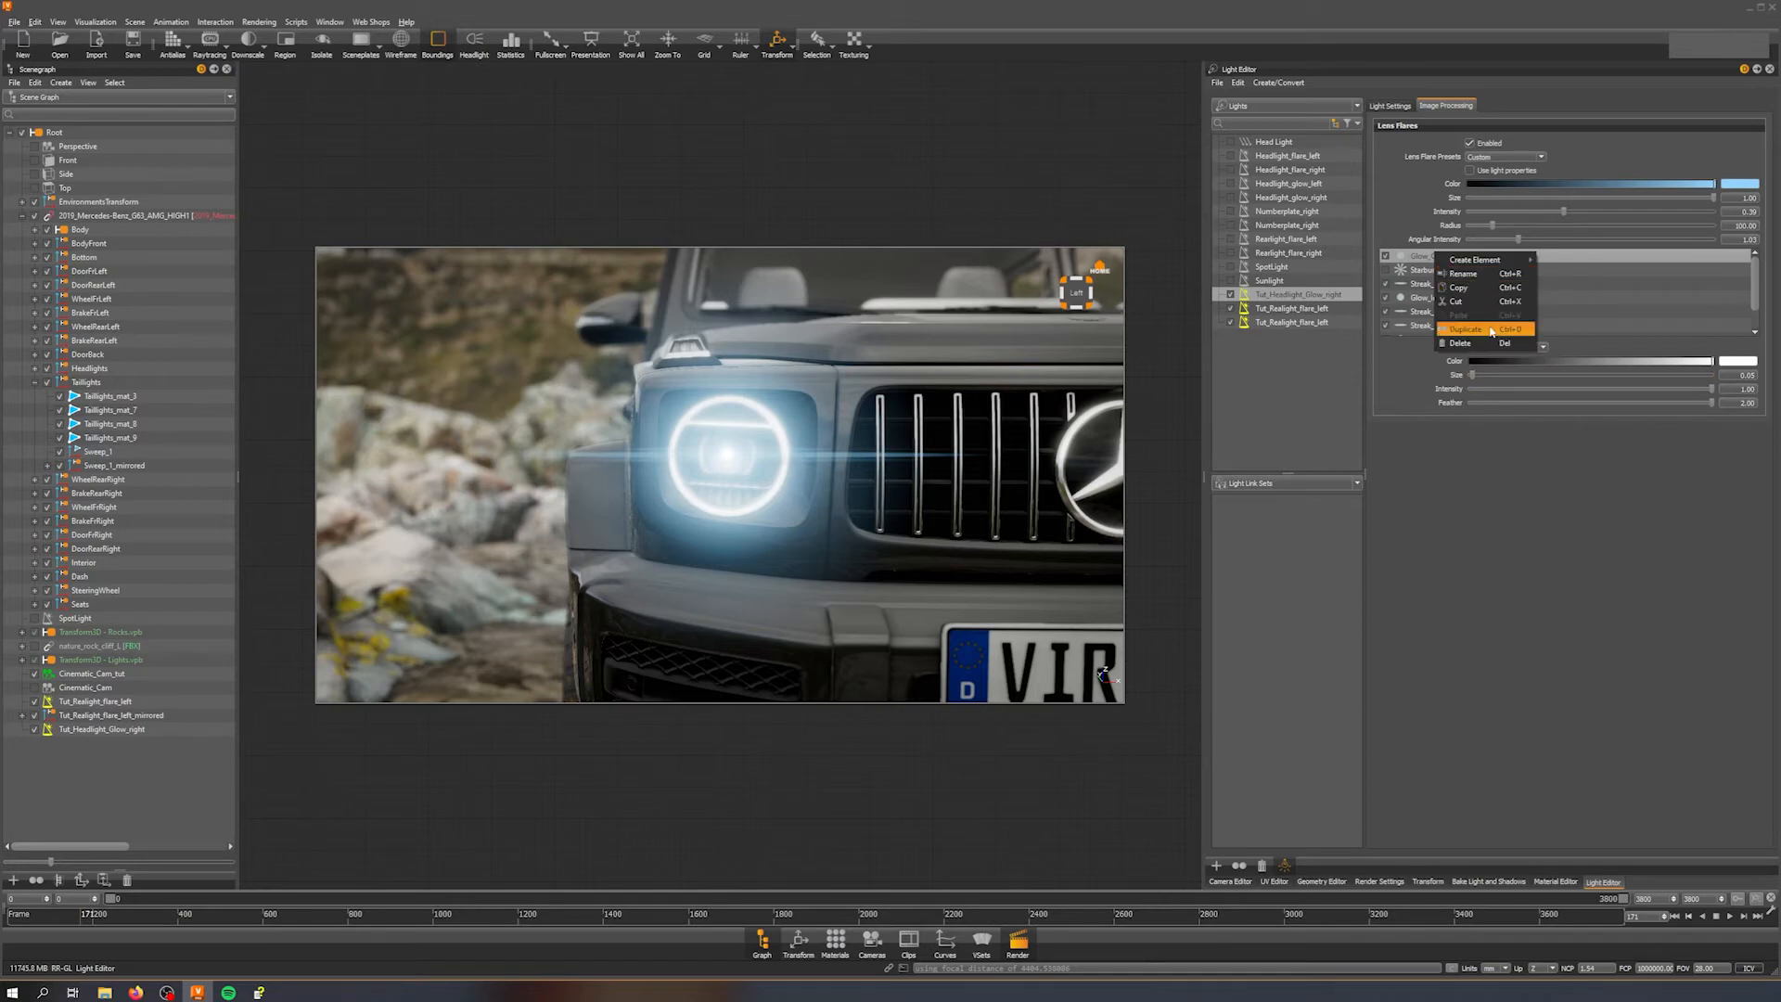
pyautogui.click(1491, 331)
pyautogui.scroll(-1, 1449, 265)
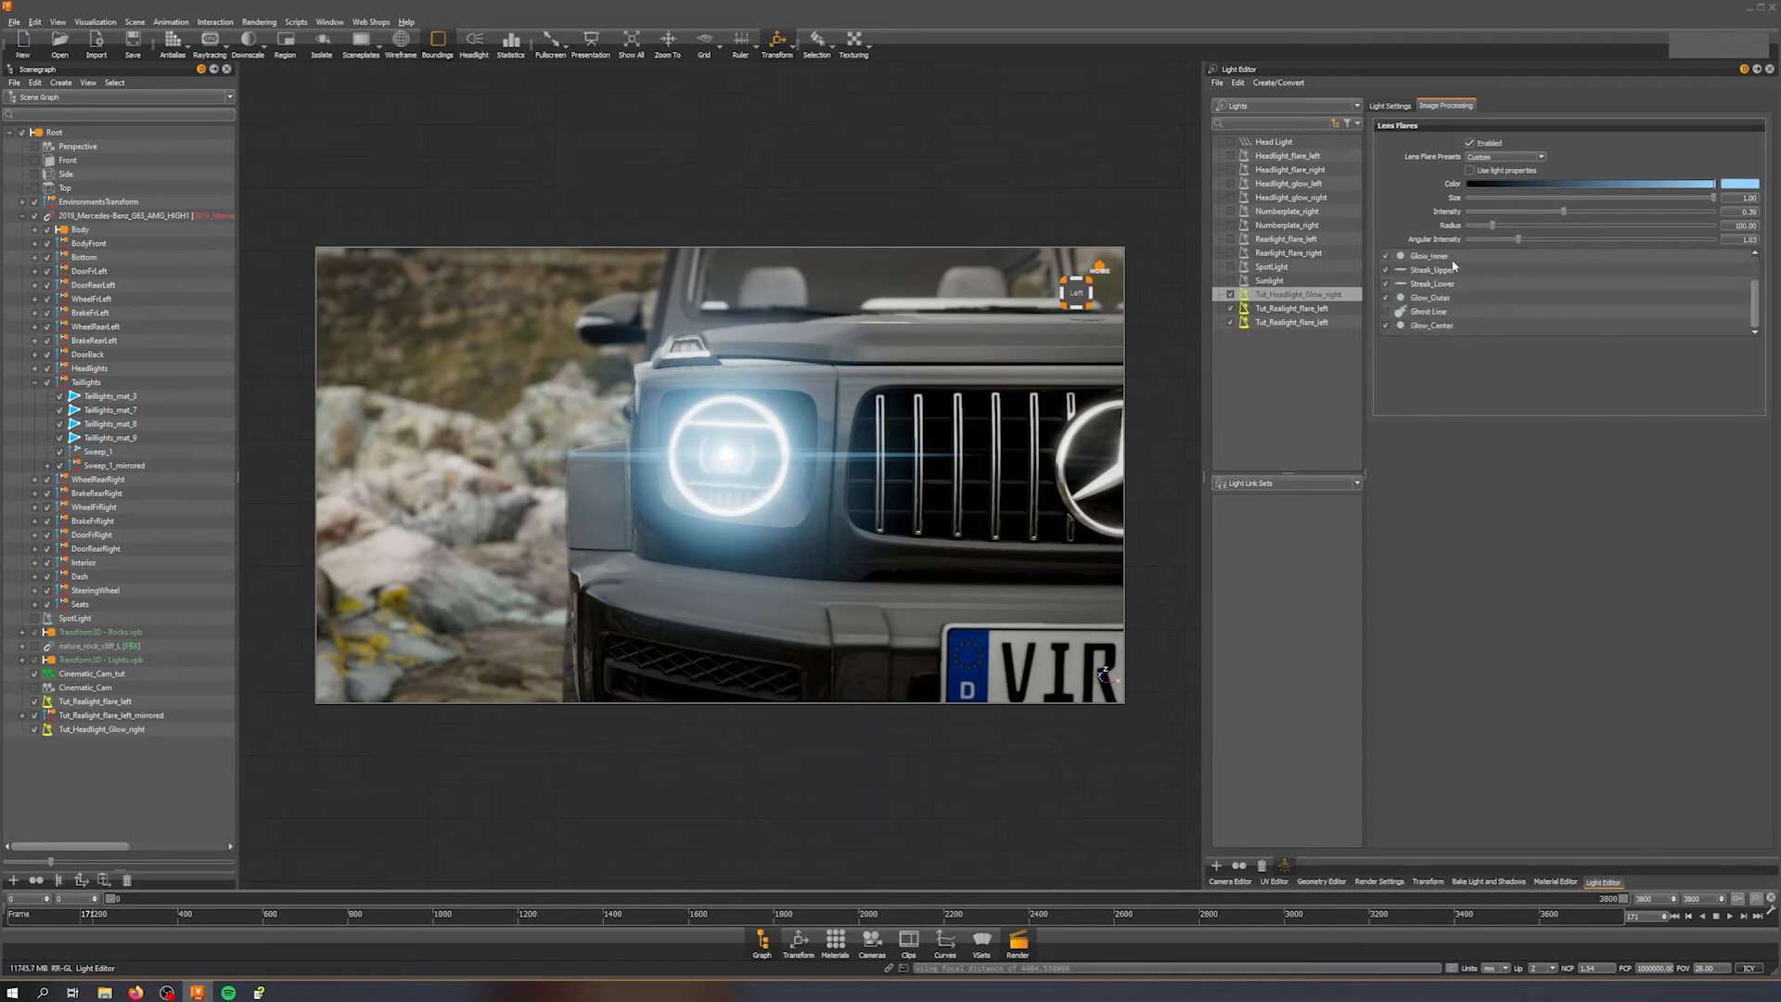
# Step: Enable the duplicated Glow_Center element with size about 0.17 and intensity about 0.04
pyautogui.click(1441, 327)
pyautogui.click(1386, 327)
pyautogui.moveTo(1472, 375); pyautogui.dragTo(1481, 379)
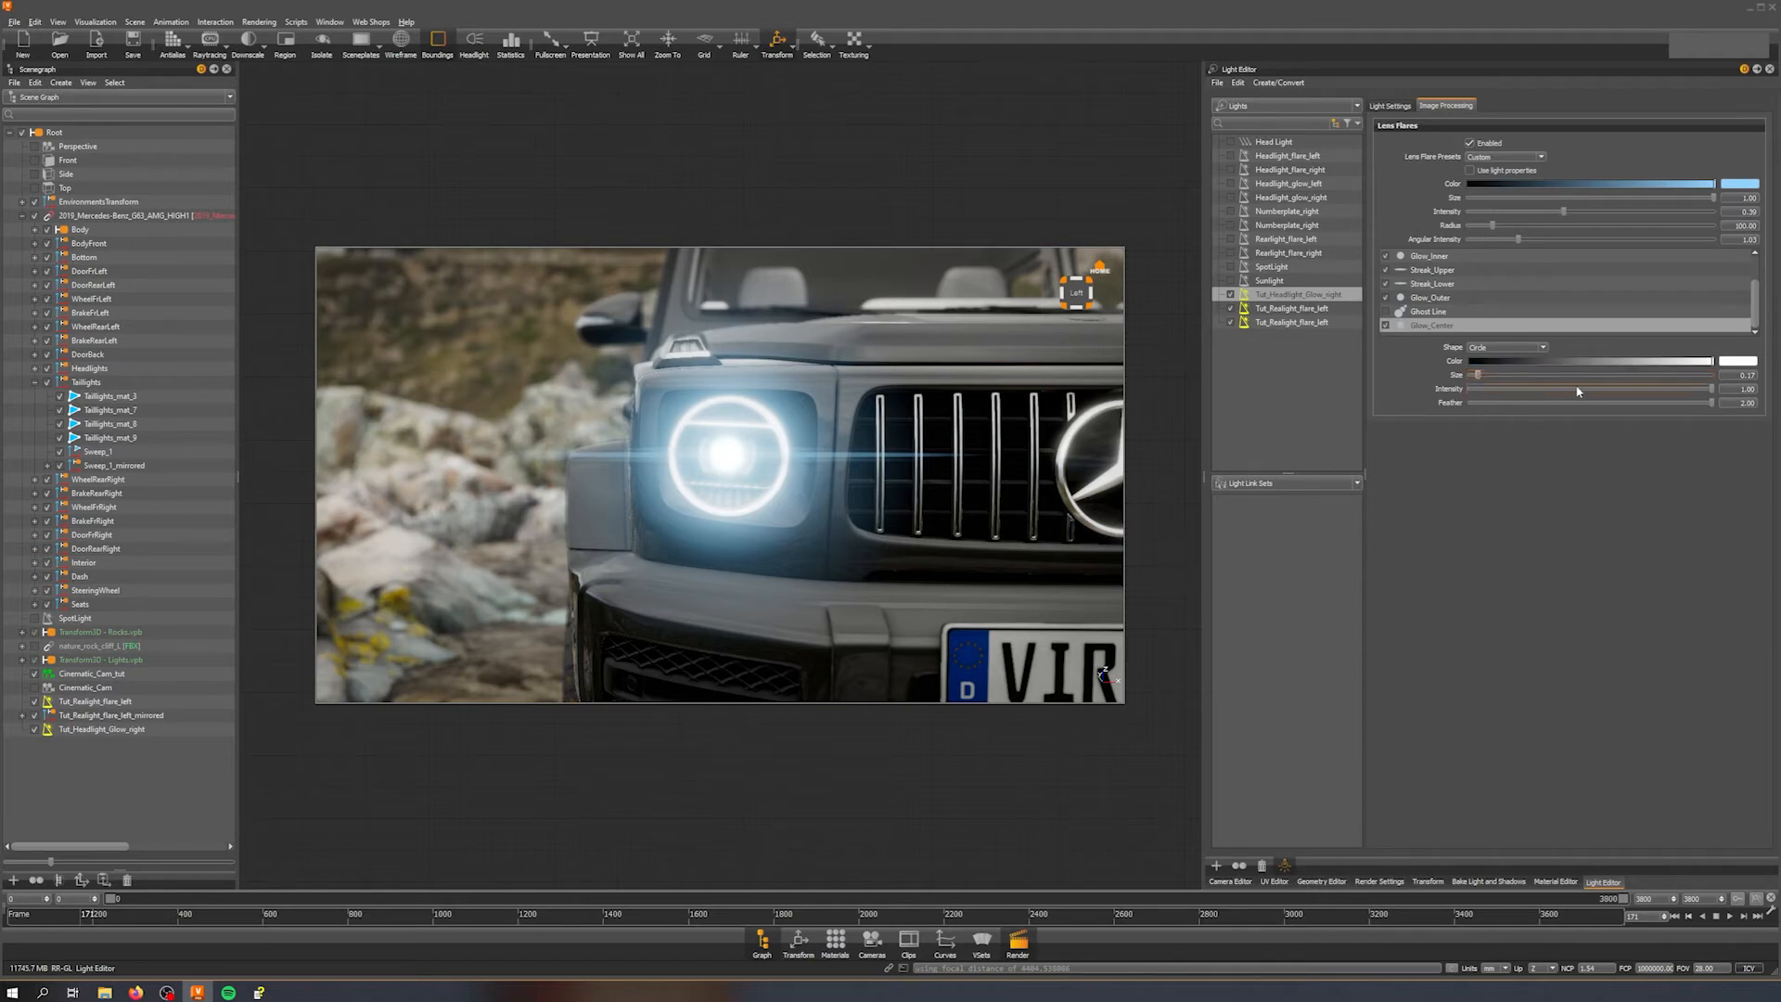
pyautogui.moveTo(1705, 393); pyautogui.dragTo(1478, 415)
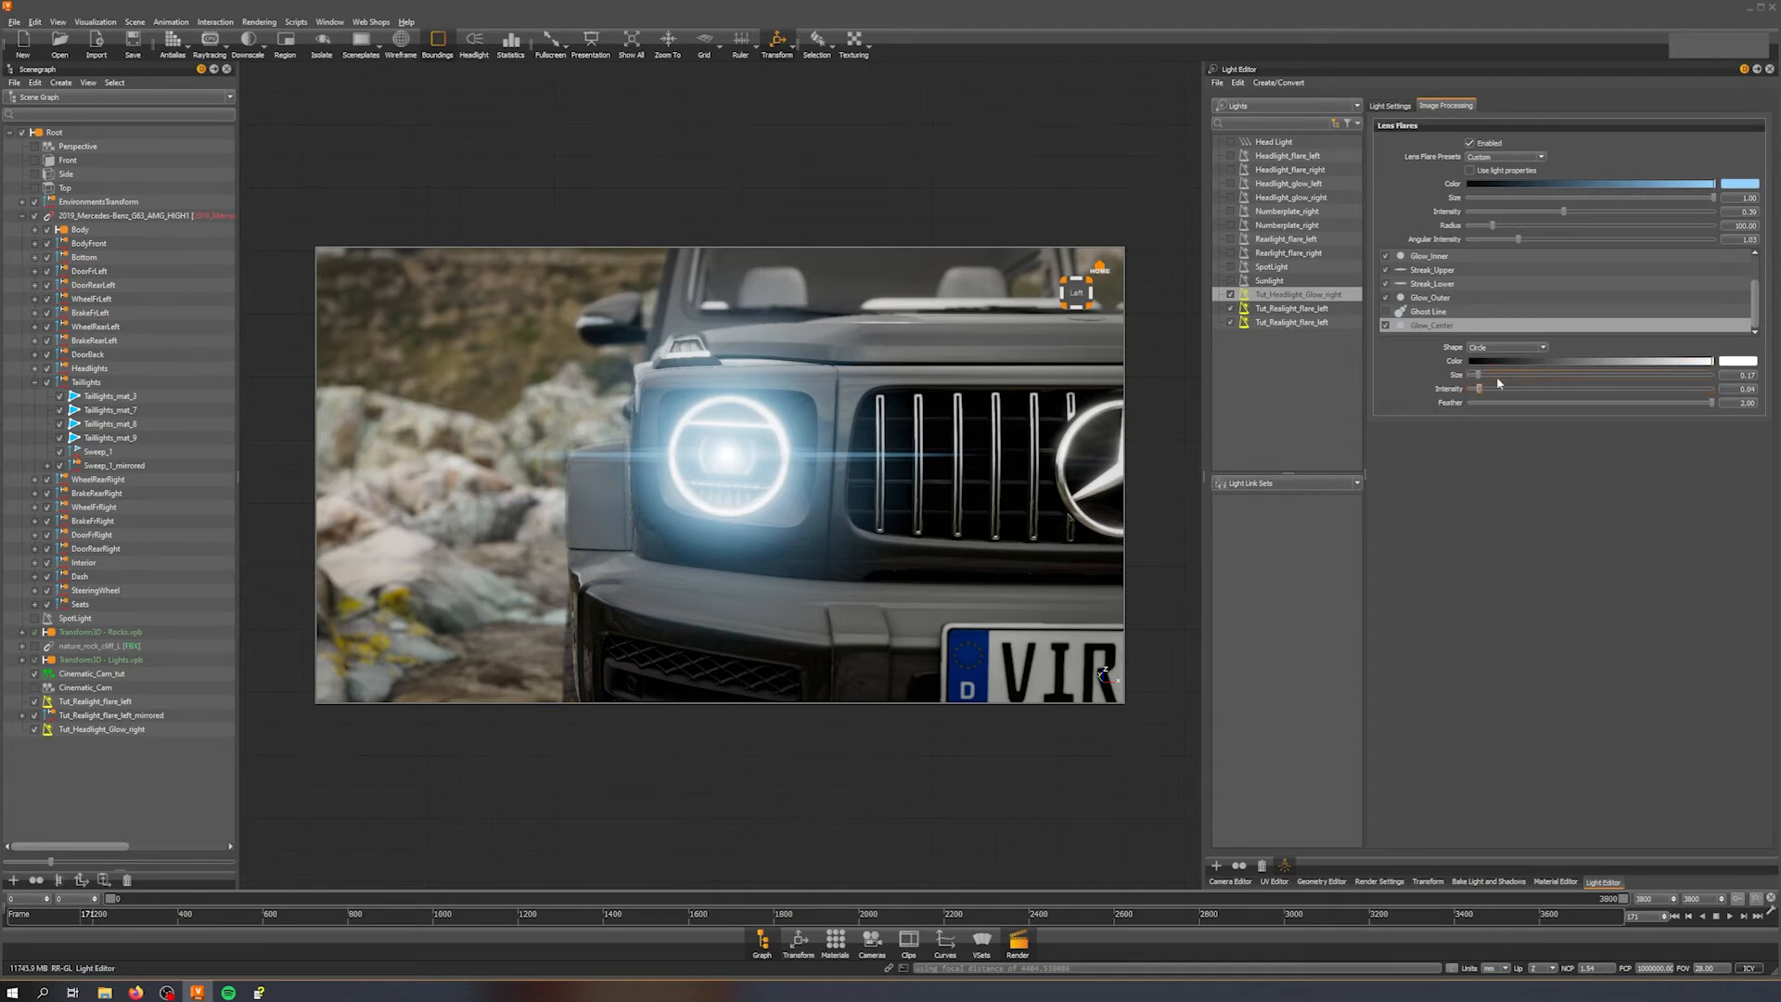
# Step: Set the original Glow_Center element's intensity to 2
pyautogui.scroll(1, 1441, 260)
pyautogui.click(1441, 258)
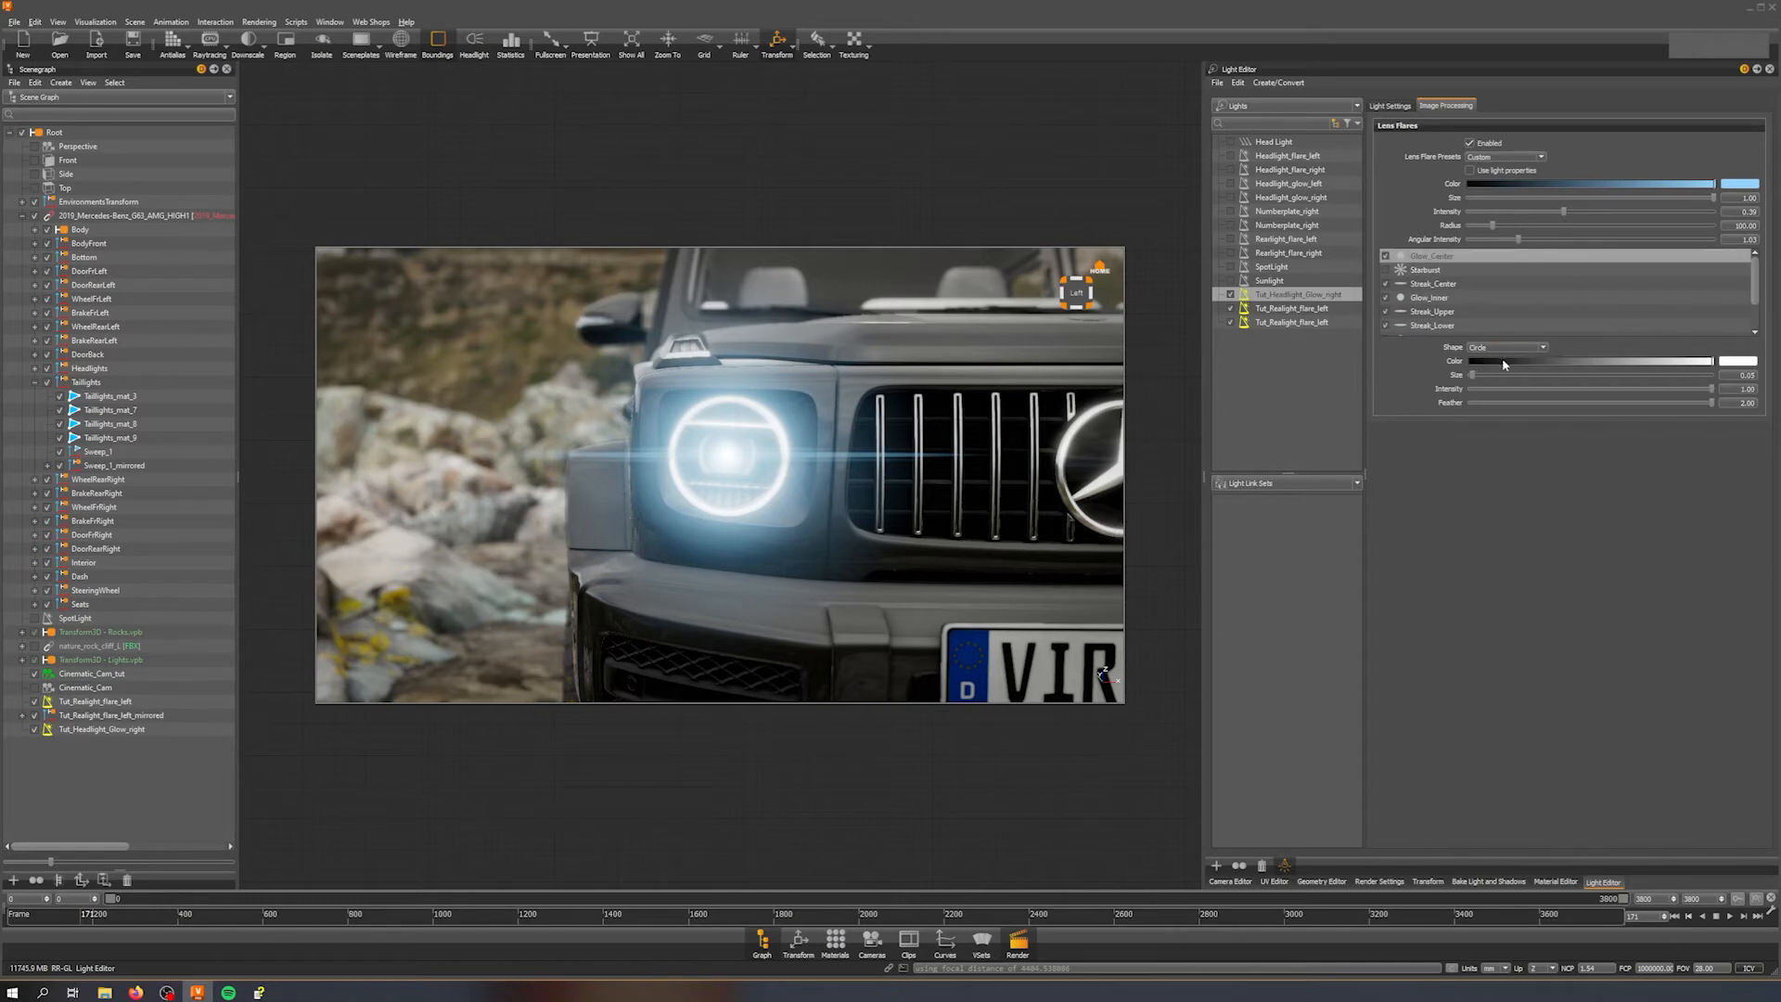
pyautogui.doubleClick(1740, 390)
pyautogui.write('2')
pyautogui.press('Return')
pyautogui.click(1730, 449)
# Step: Adjust the lens flare's angular intensity for the headlight glow
pyautogui.moveTo(803, 556); pyautogui.dragTo(900, 491, button='right')
pyautogui.scroll(-3, 1461, 312)
pyautogui.click(1447, 326)
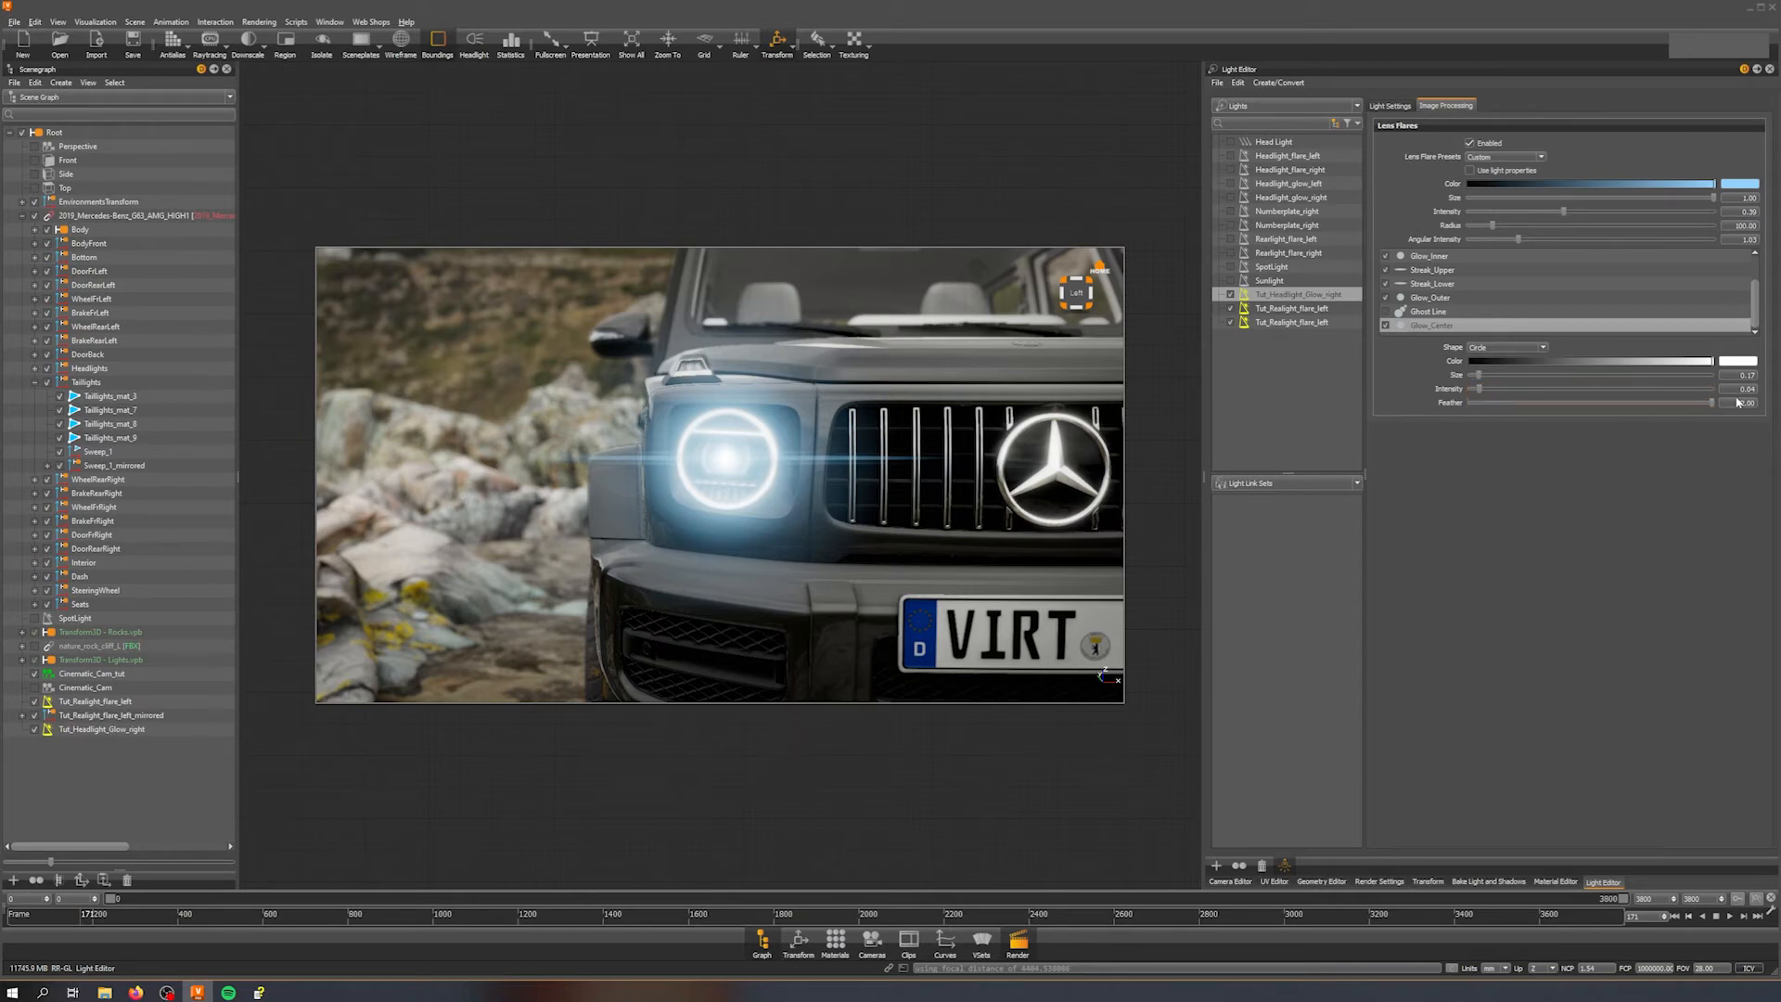
pyautogui.scroll(-6, 840, 443)
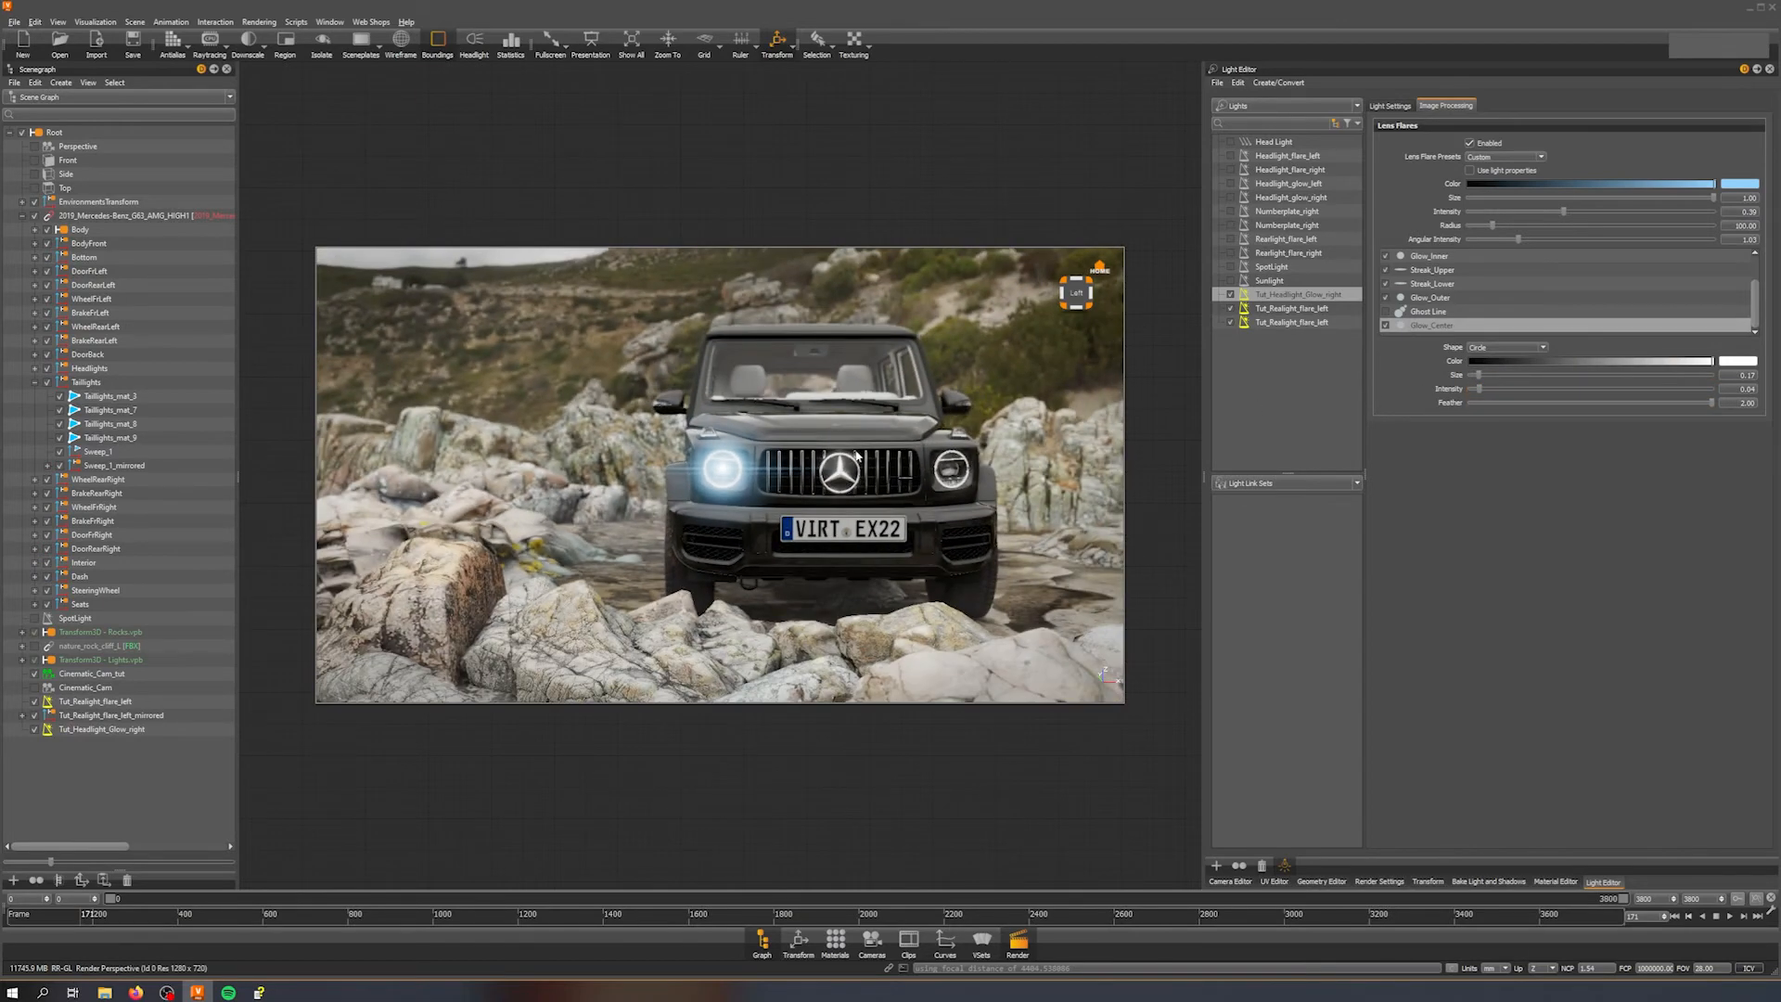
pyautogui.moveTo(841, 444)
pyautogui.mouseDown(button='middle')
pyautogui.moveTo(358, 454)
pyautogui.moveTo(965, 455)
pyautogui.moveTo(841, 445)
pyautogui.mouseUp(button='middle')
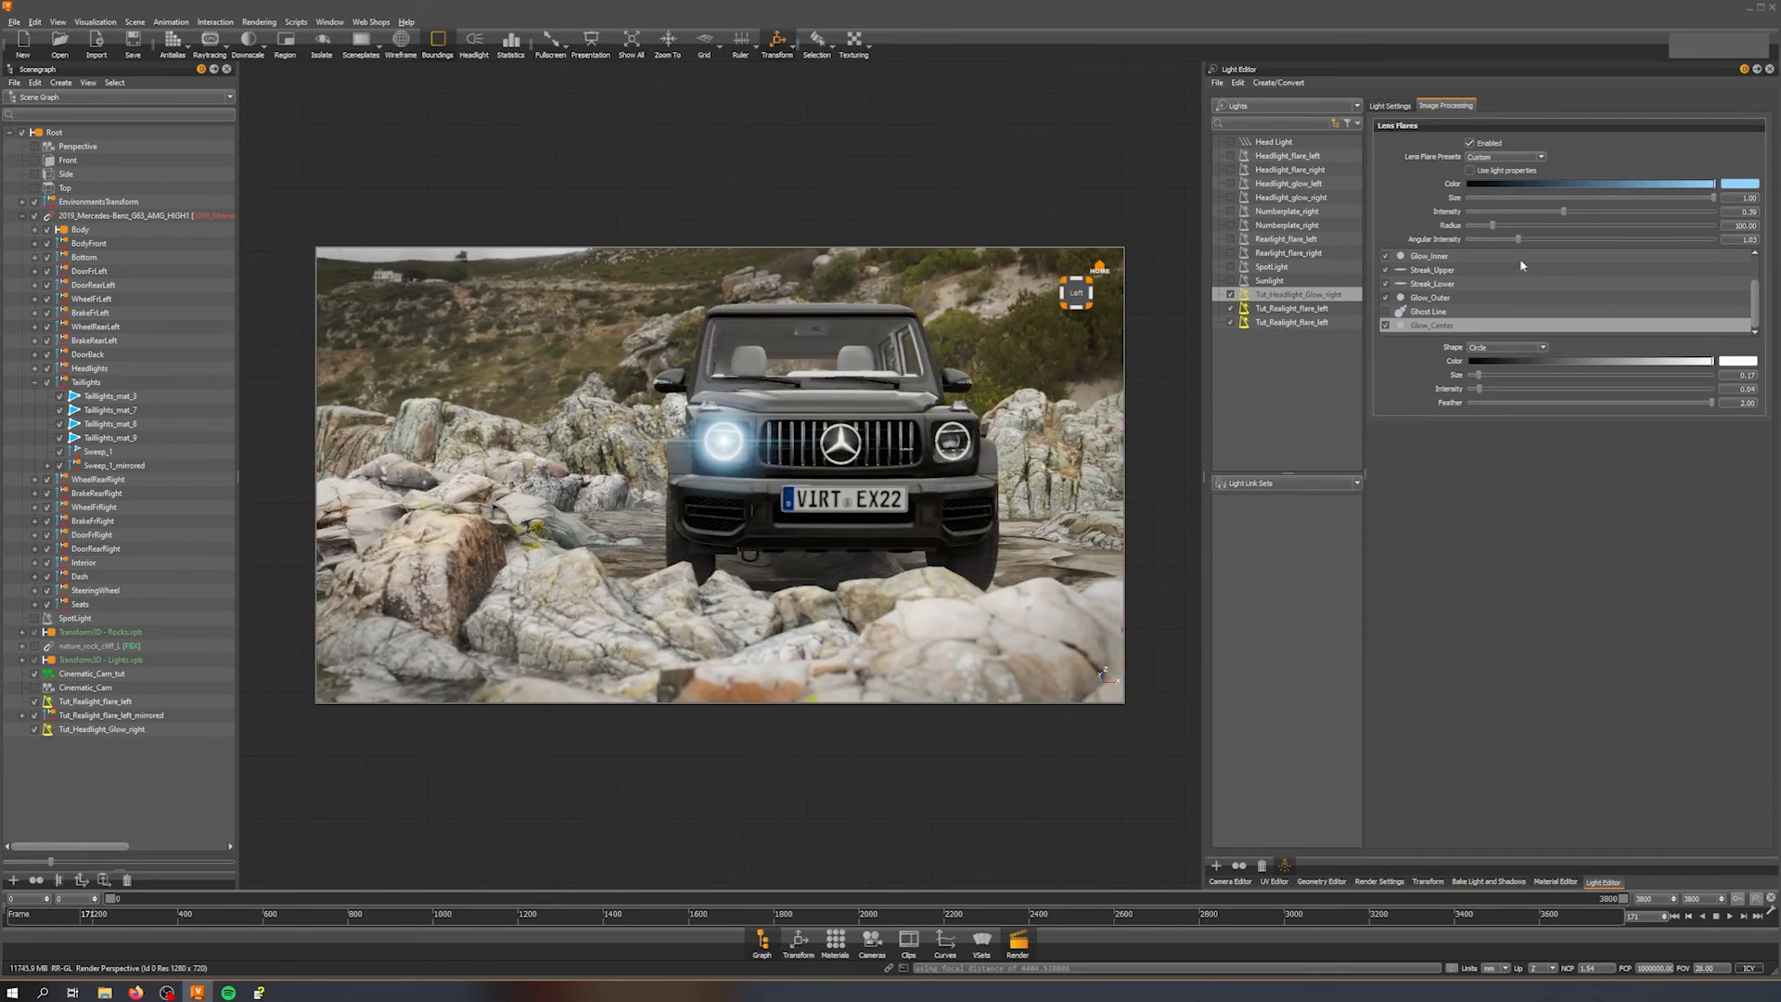
pyautogui.moveTo(1519, 240)
pyautogui.mouseDown()
pyautogui.moveTo(1547, 252)
pyautogui.moveTo(1538, 219)
pyautogui.moveTo(1514, 219)
pyautogui.mouseUp()
pyautogui.moveTo(914, 438)
pyautogui.mouseDown(button='middle')
pyautogui.moveTo(772, 423)
pyautogui.moveTo(1166, 435)
pyautogui.moveTo(886, 448)
pyautogui.mouseUp(button='middle')
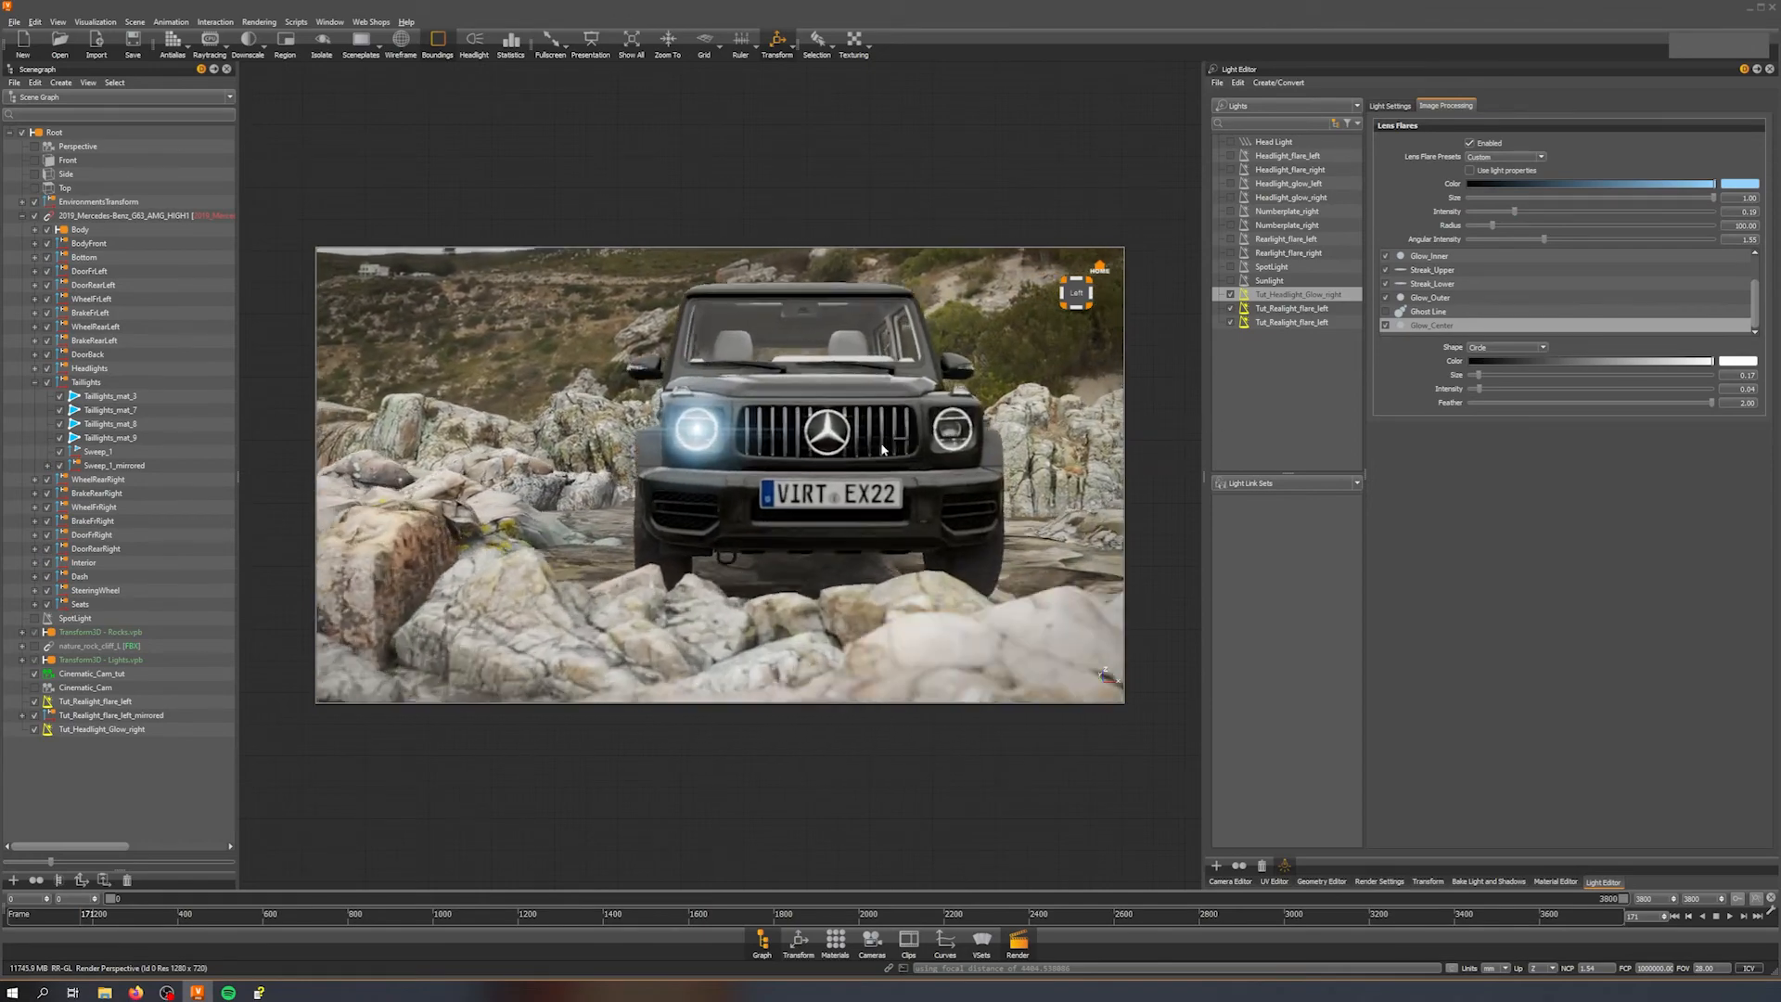
pyautogui.moveTo(886, 447); pyautogui.dragTo(913, 602, button='right')
pyautogui.moveTo(898, 490); pyautogui.dragTo(905, 549, button='middle')
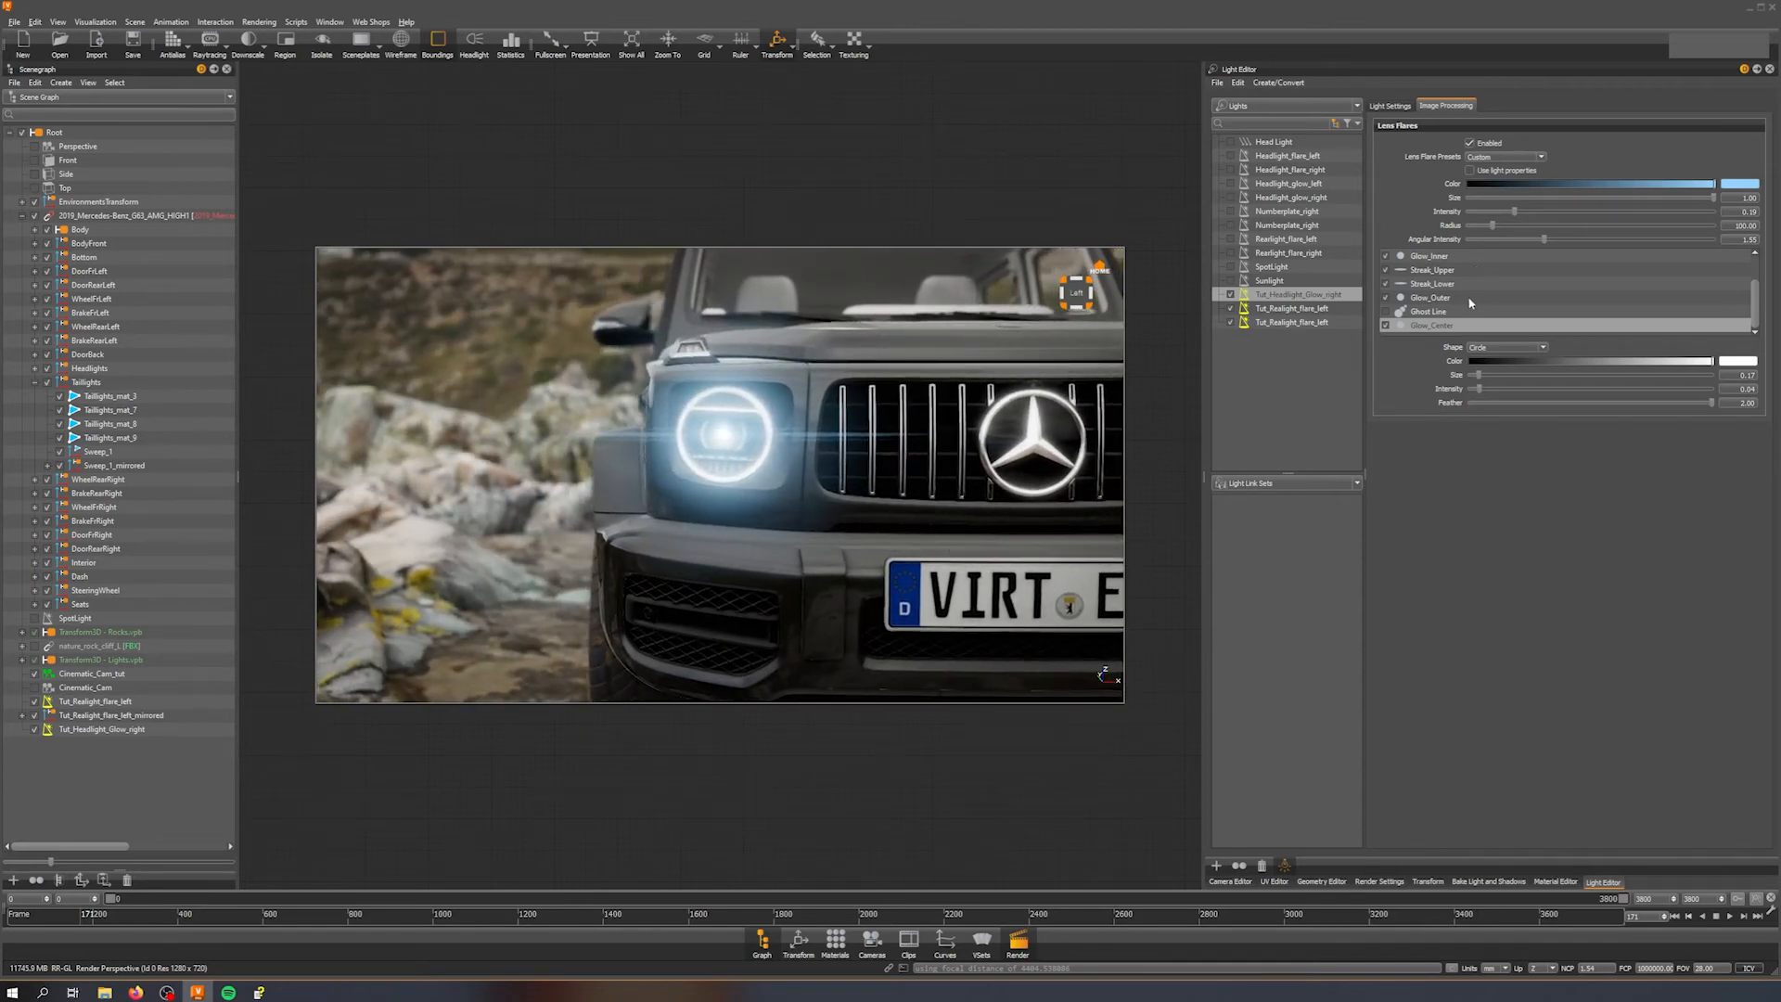
# Step: Toggle the Streak_Center, Glow_Inner and Glow_Outer elements off and on to compare their effect
pyautogui.scroll(1, 1476, 297)
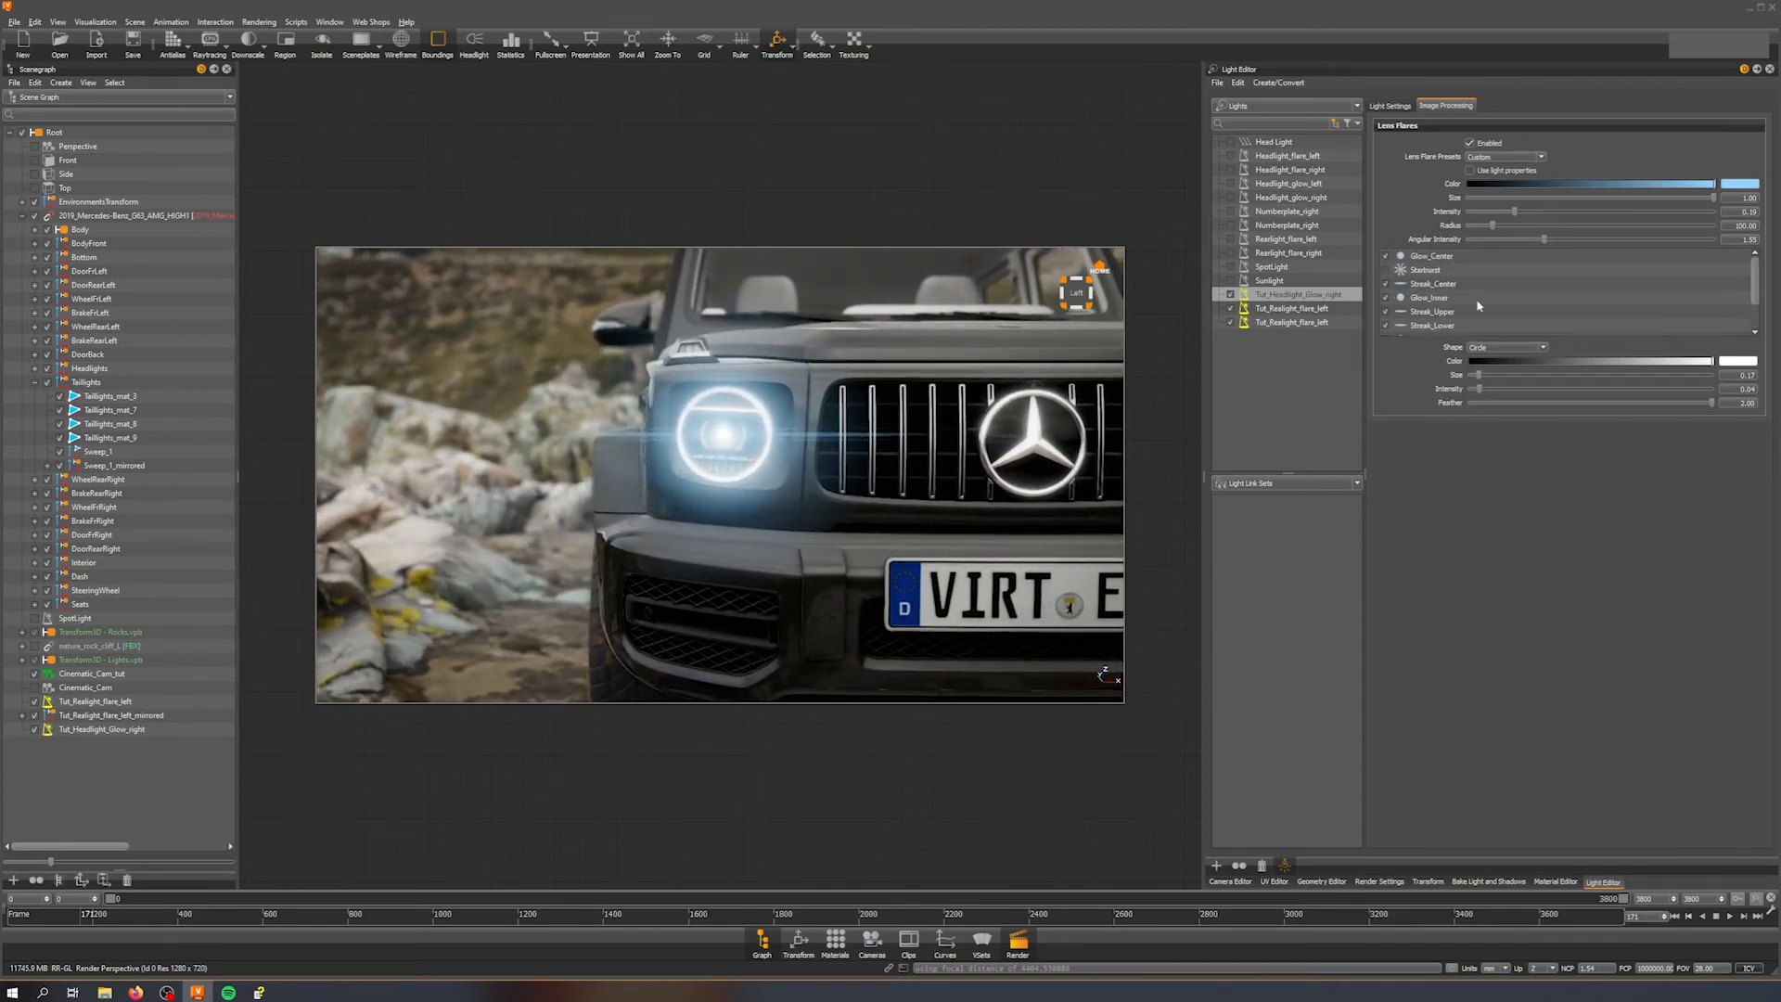
pyautogui.click(1386, 284)
pyautogui.click(1386, 284)
pyautogui.scroll(-2, 1434, 300)
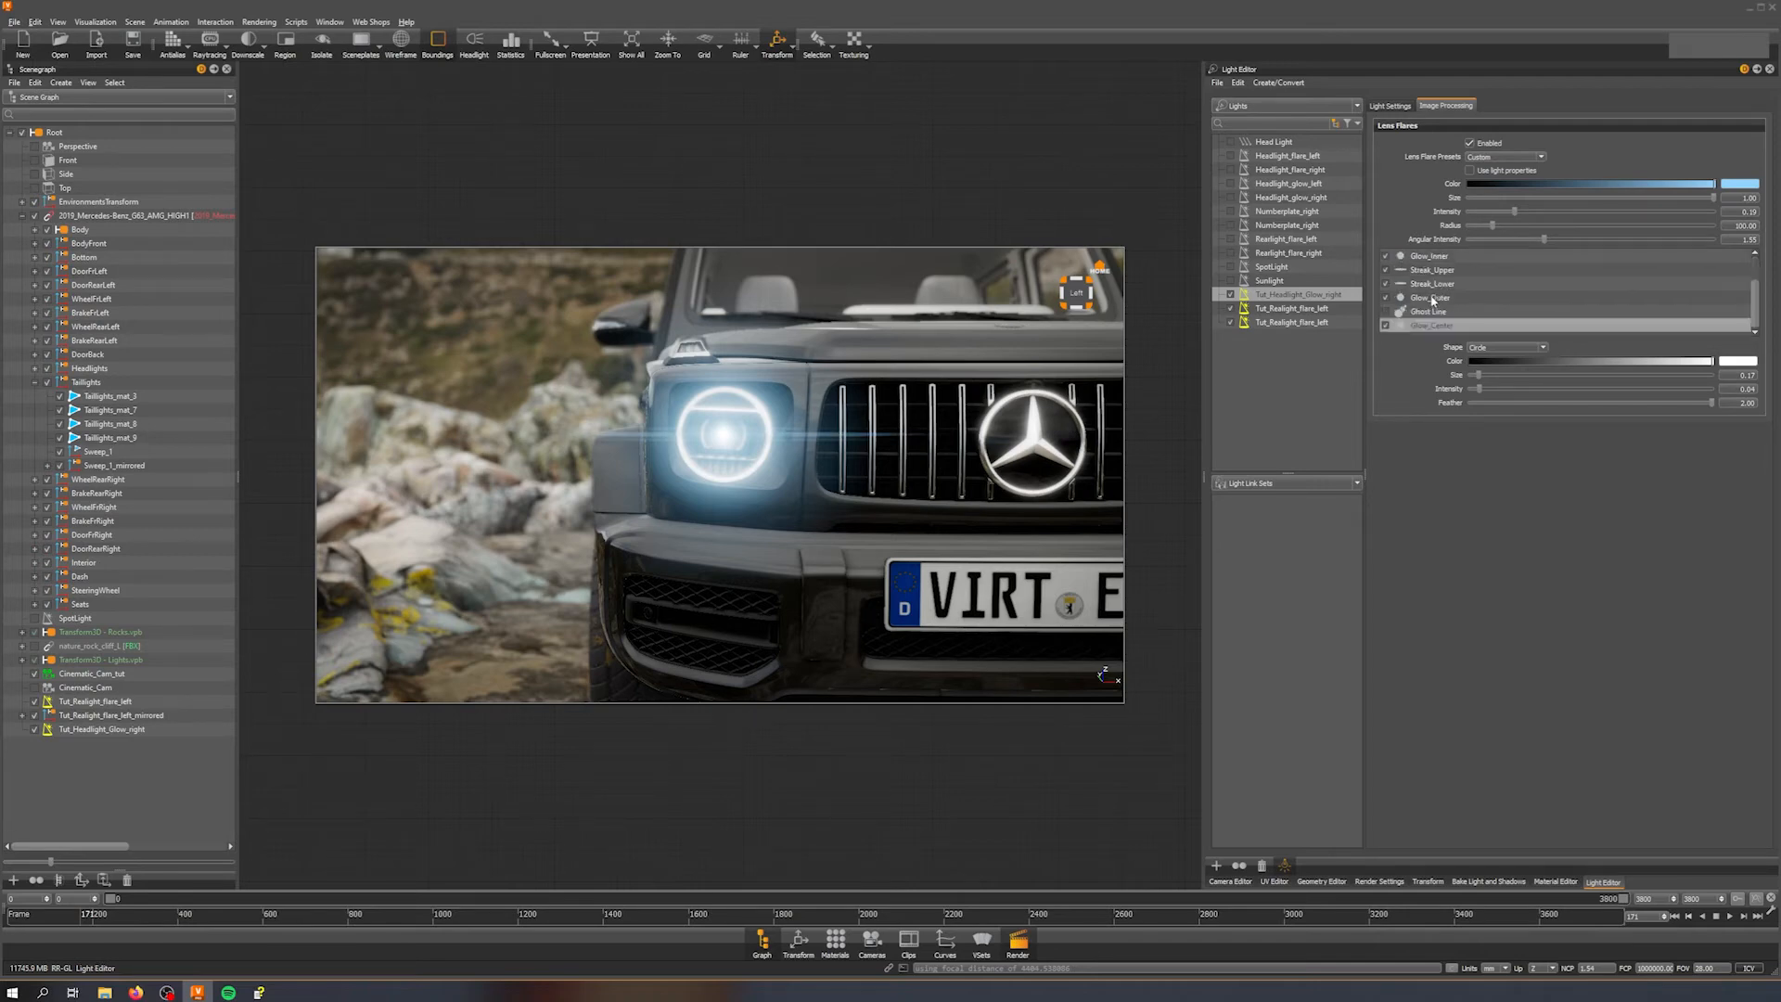
pyautogui.click(1387, 257)
pyautogui.click(1386, 257)
pyautogui.click(1387, 298)
pyautogui.click(1387, 299)
pyautogui.scroll(-8, 928, 414)
pyautogui.scroll(4, 928, 414)
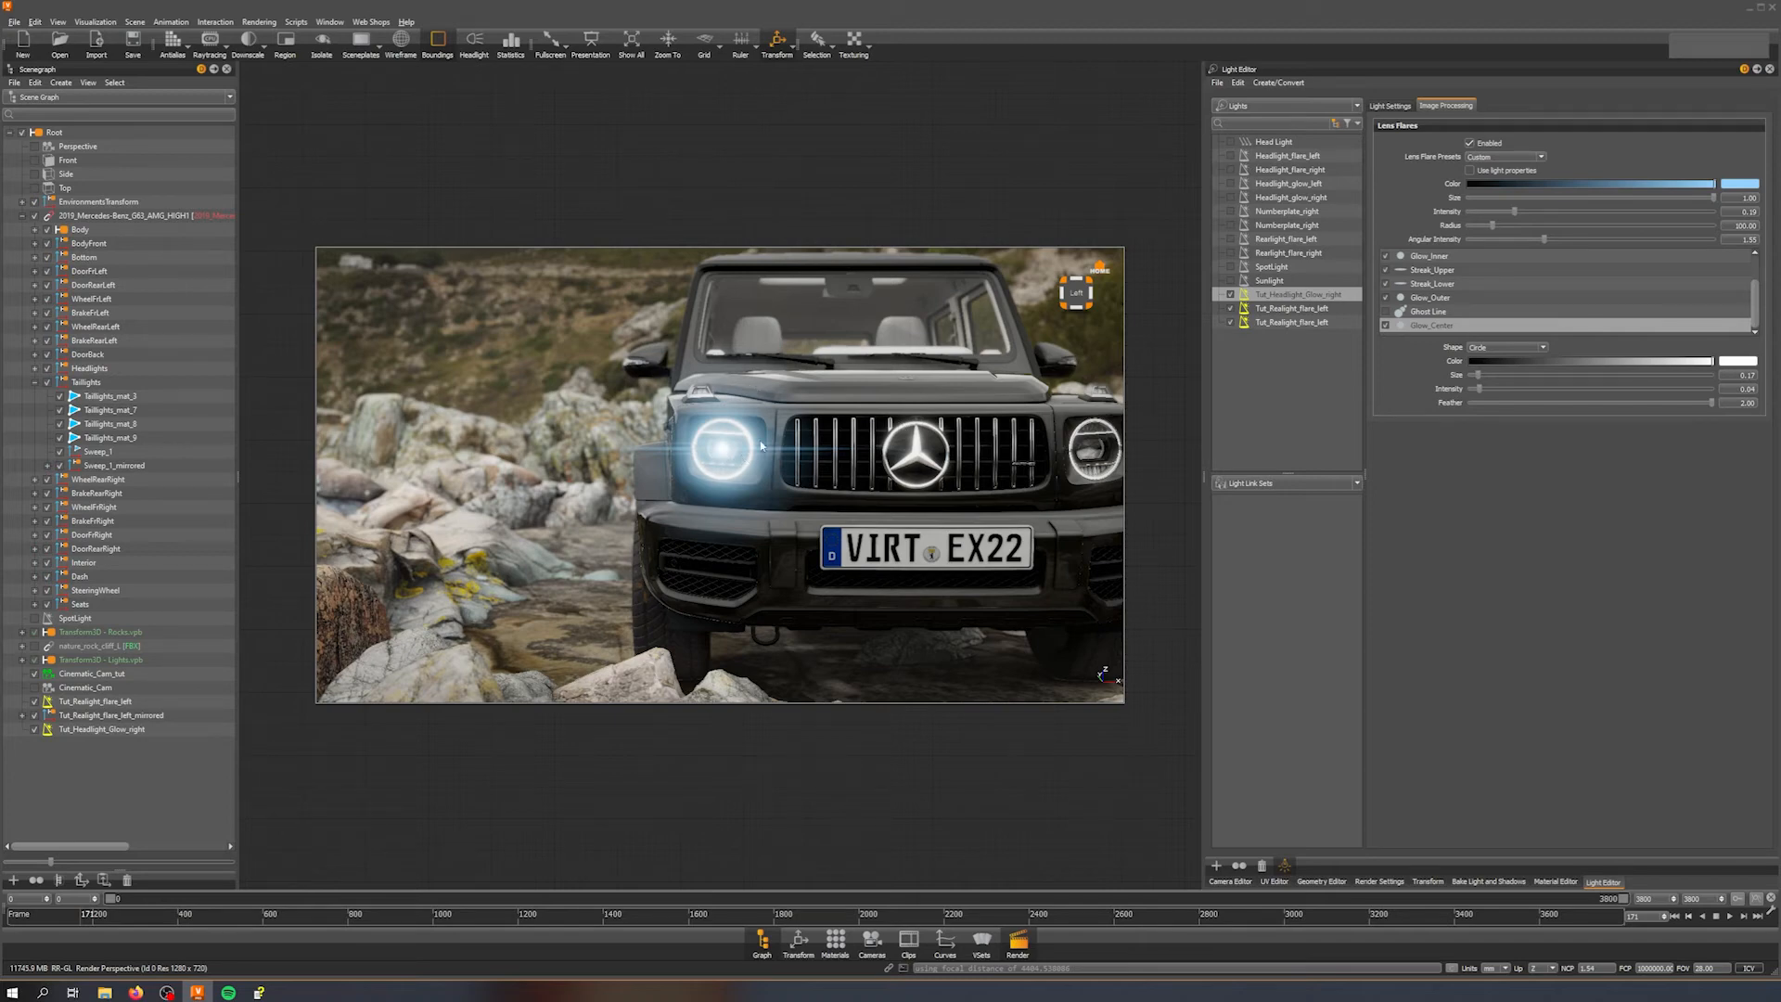
# Step: Inspect the Glow_Center element settings and compare them with the rear light flare's lens flare elements
pyautogui.scroll(1, 1465, 258)
pyautogui.click(1453, 258)
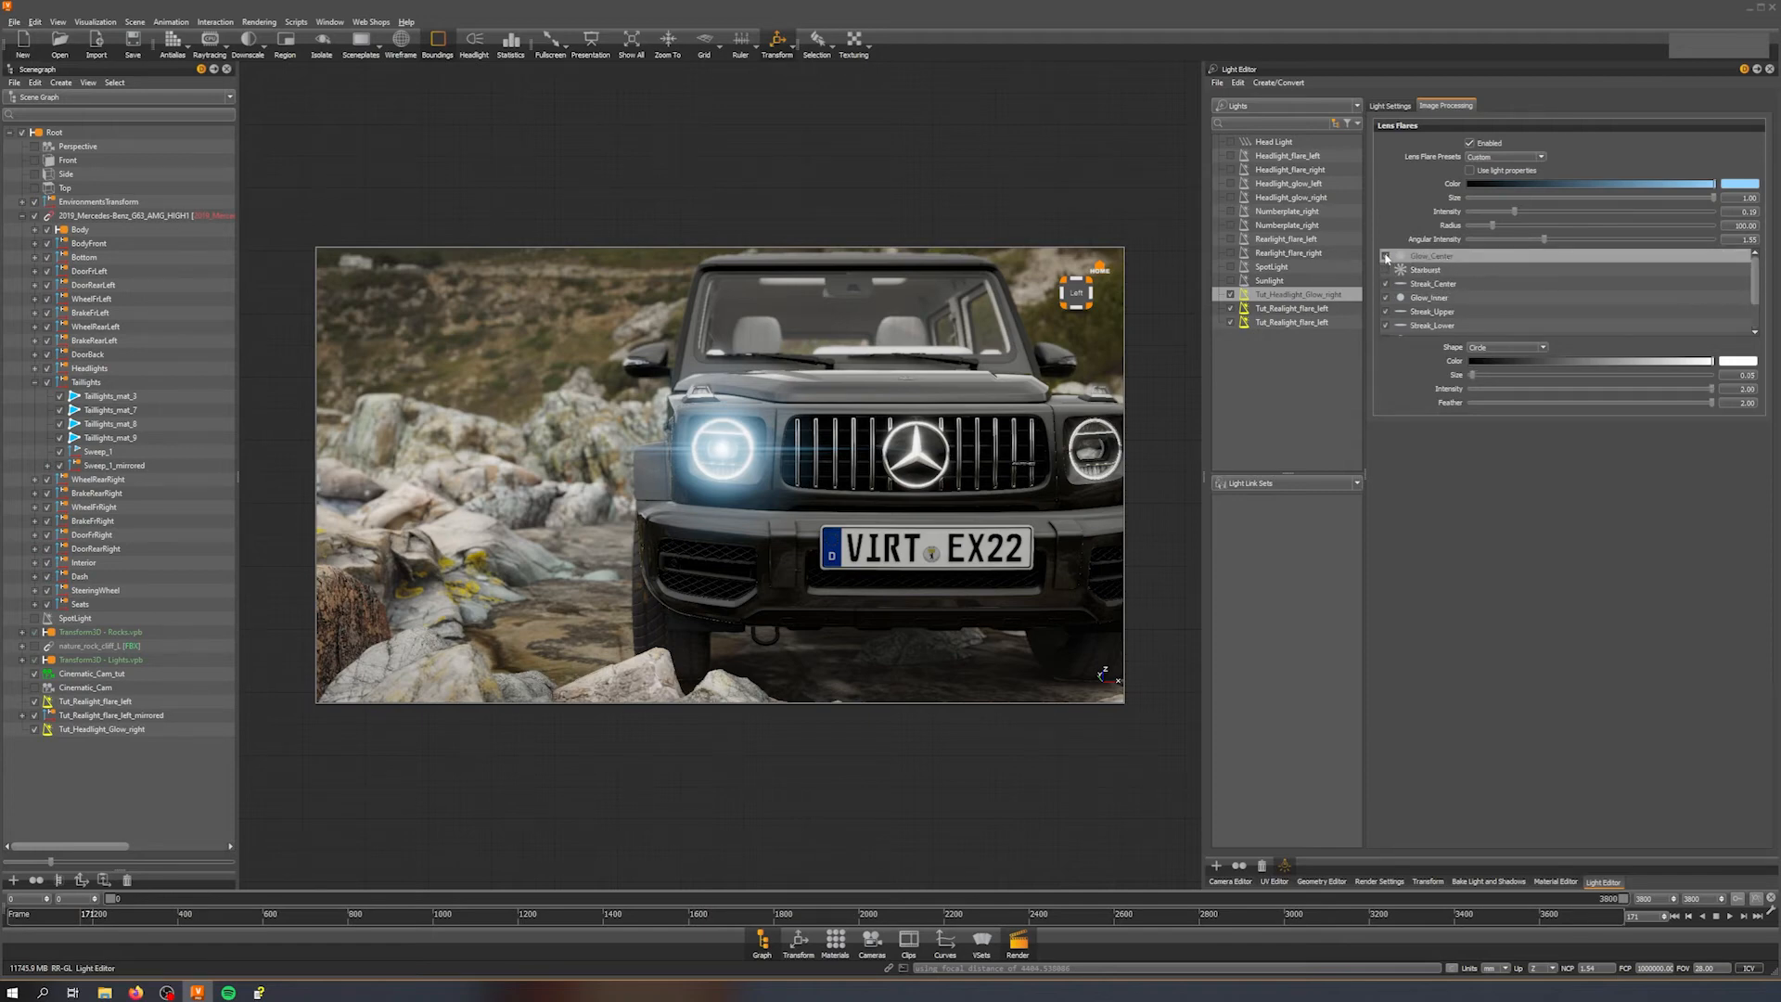
pyautogui.click(1738, 389)
pyautogui.moveTo(707, 497); pyautogui.dragTo(890, 408)
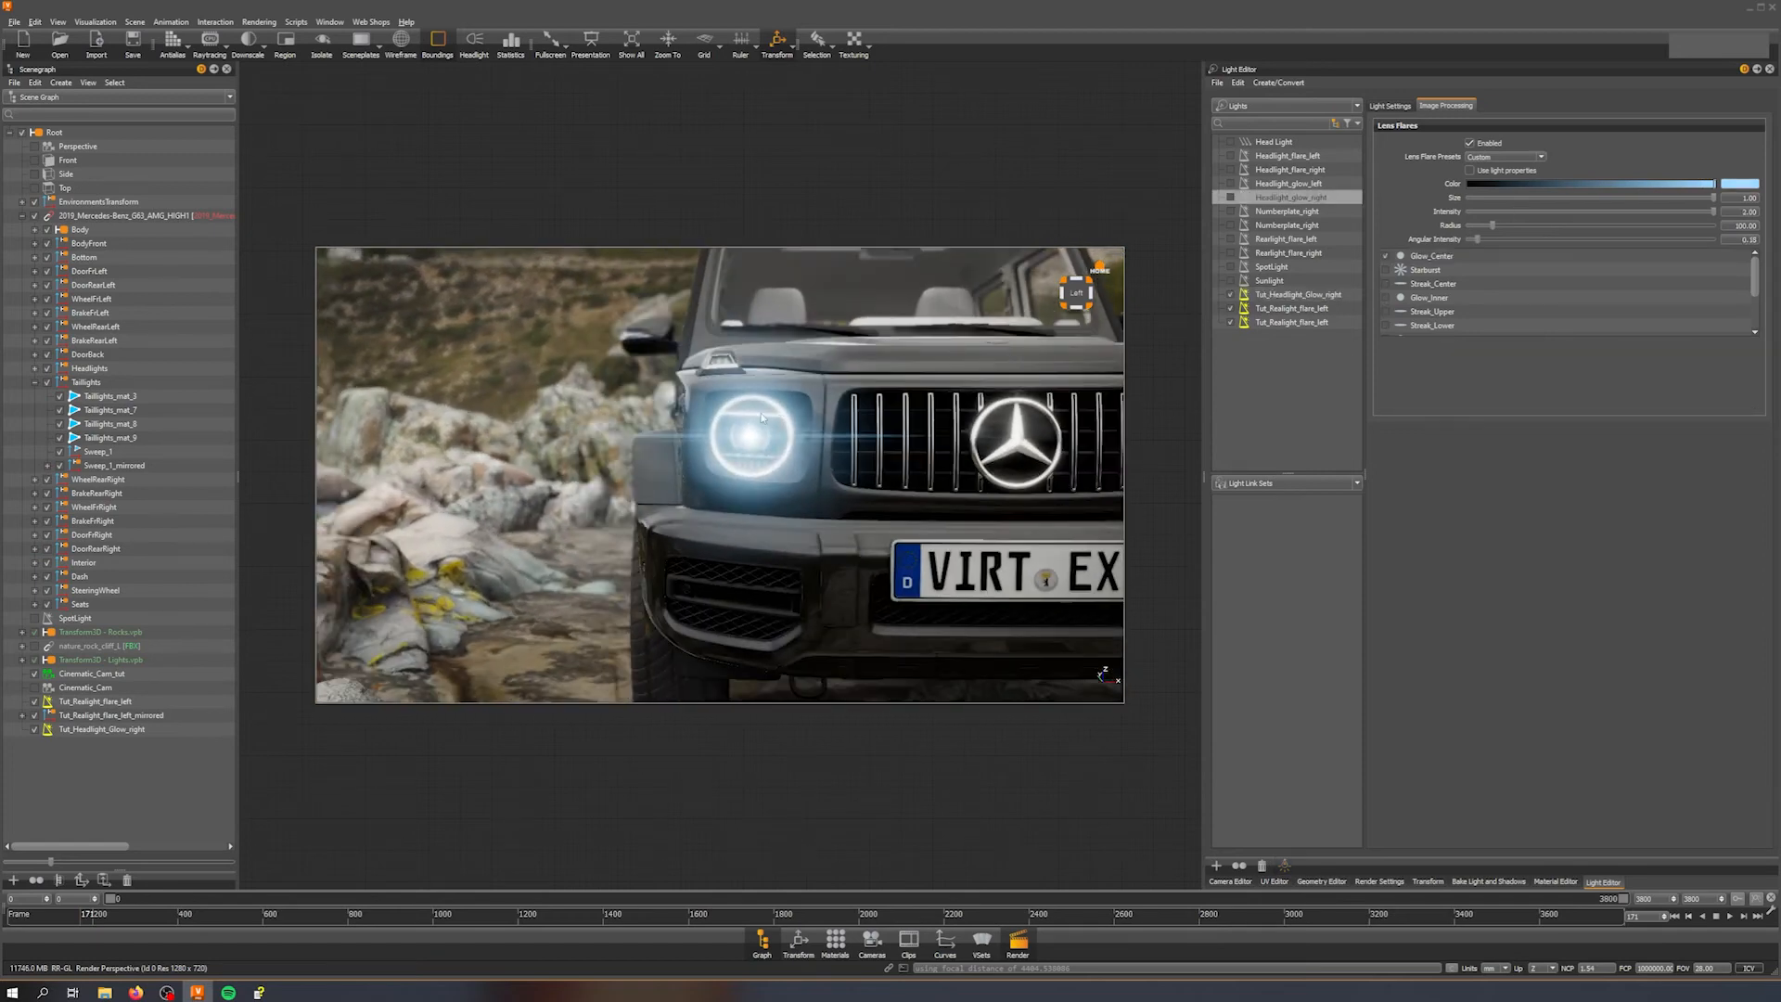
pyautogui.click(1307, 312)
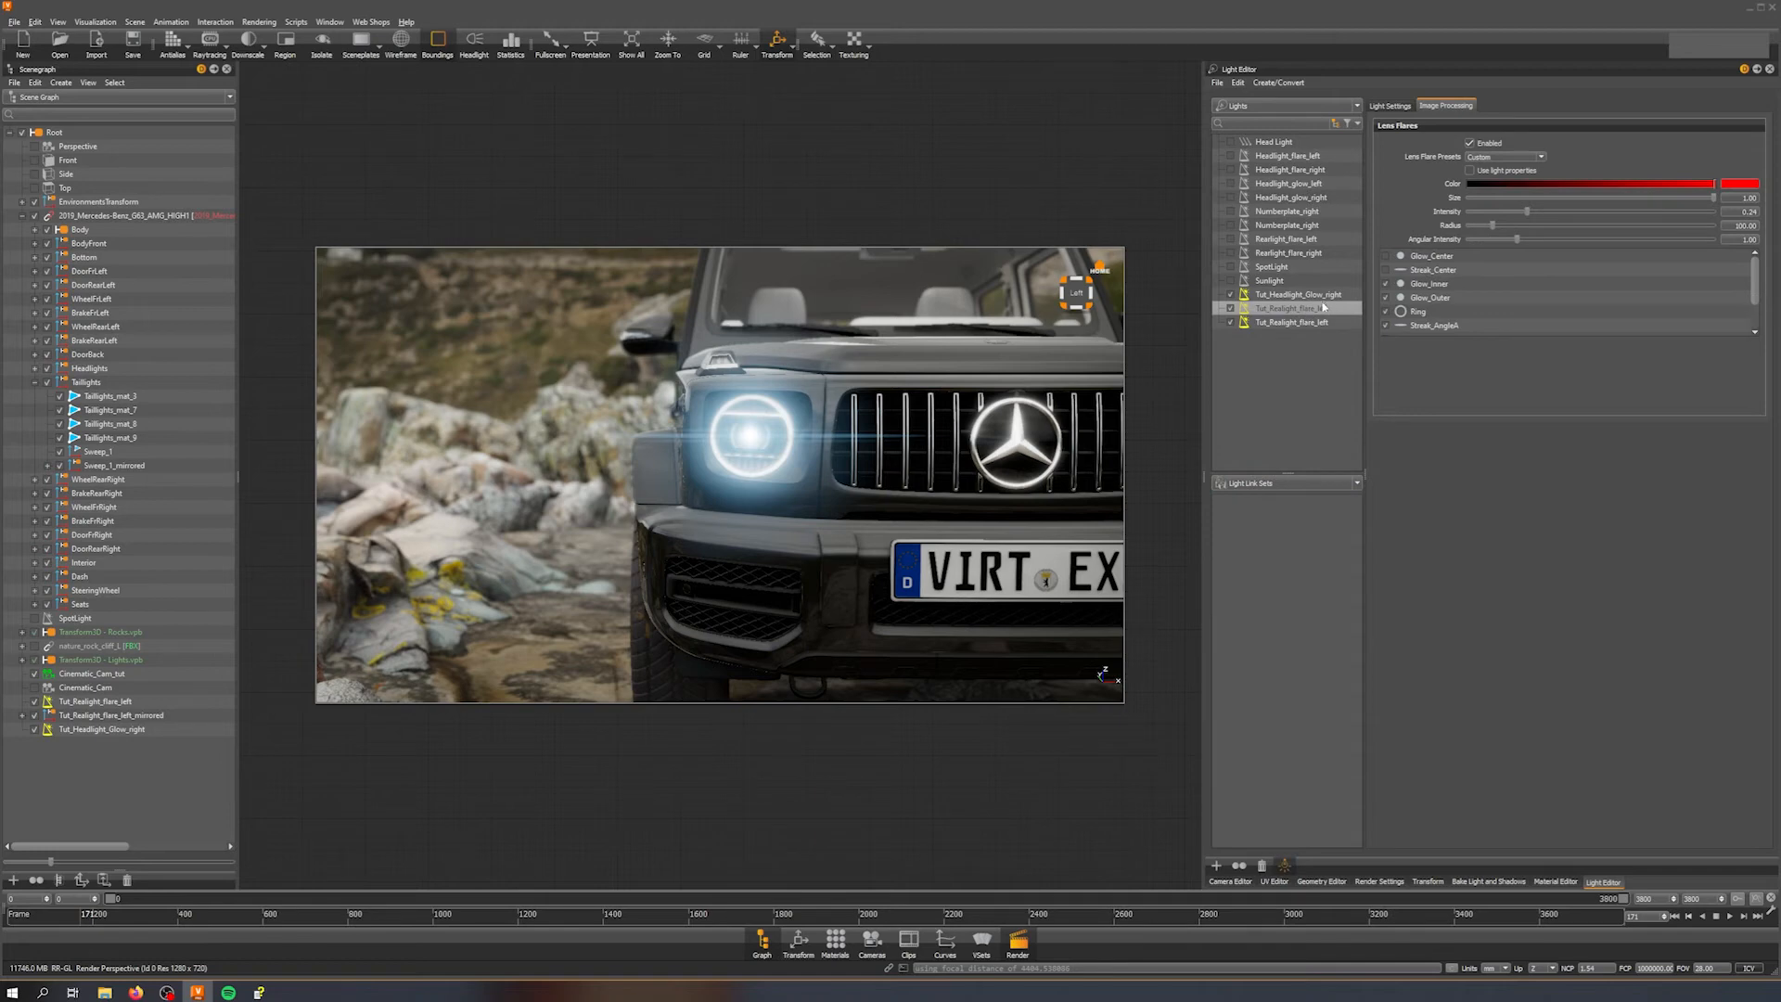
pyautogui.click(1277, 295)
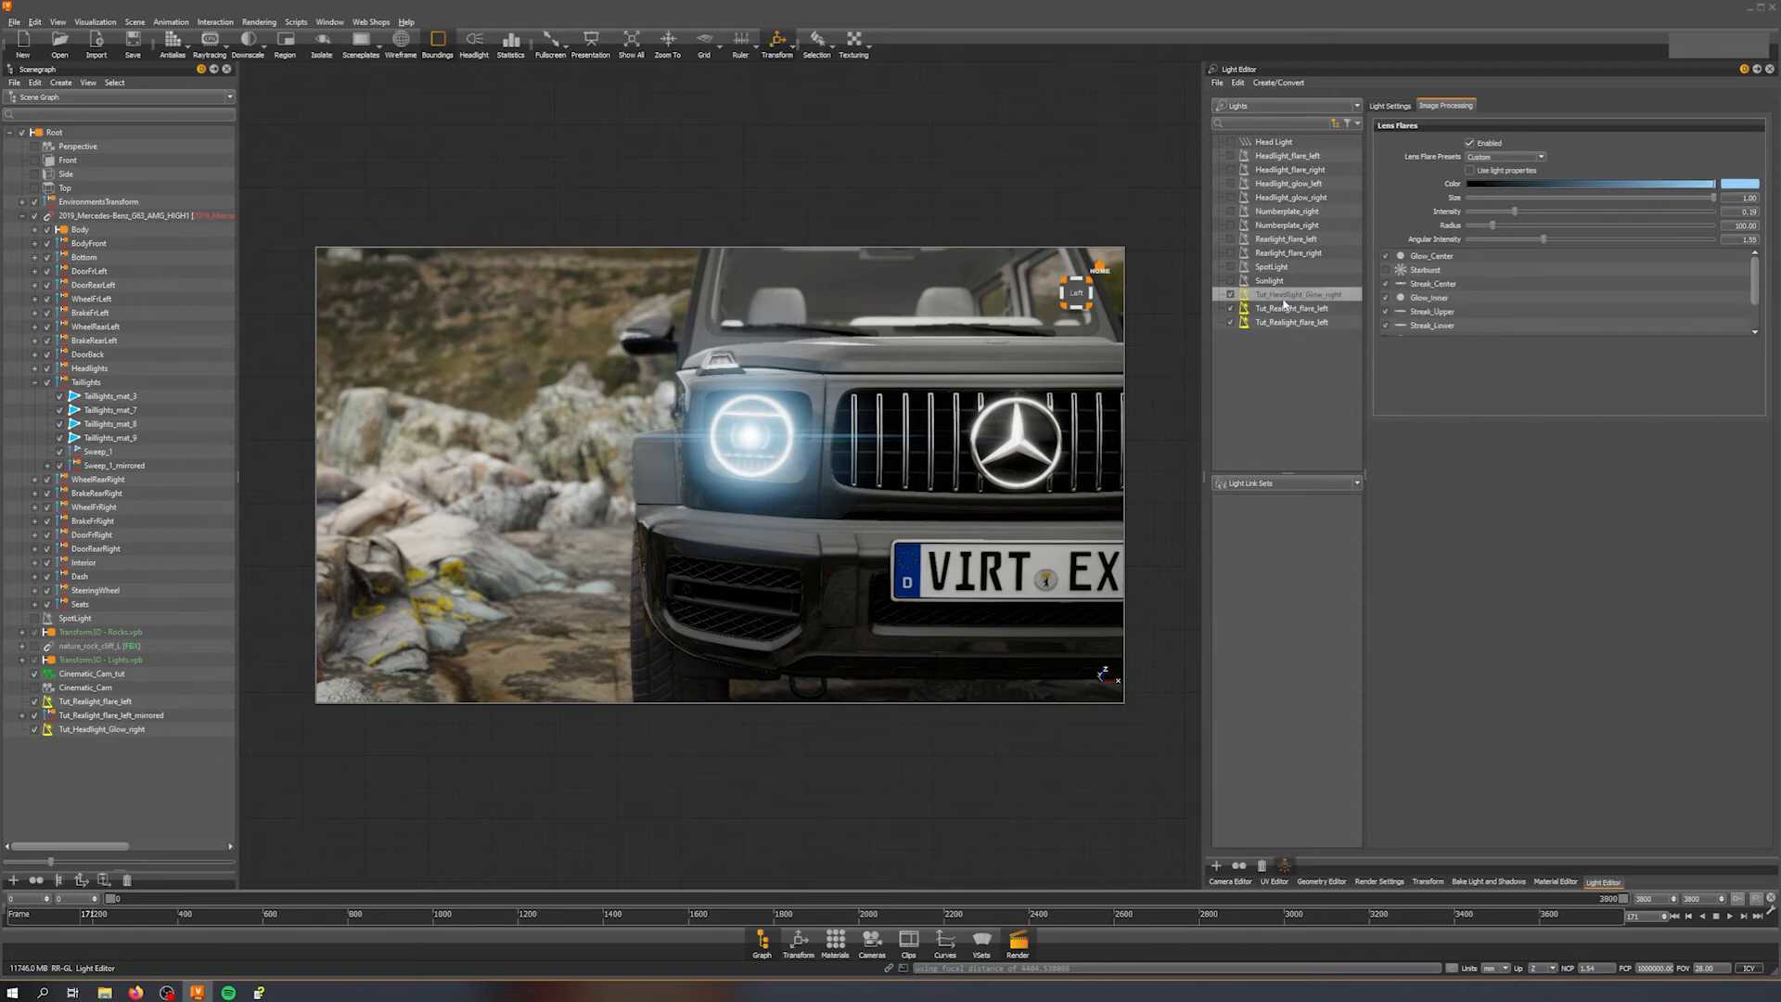
pyautogui.scroll(-1, 1447, 303)
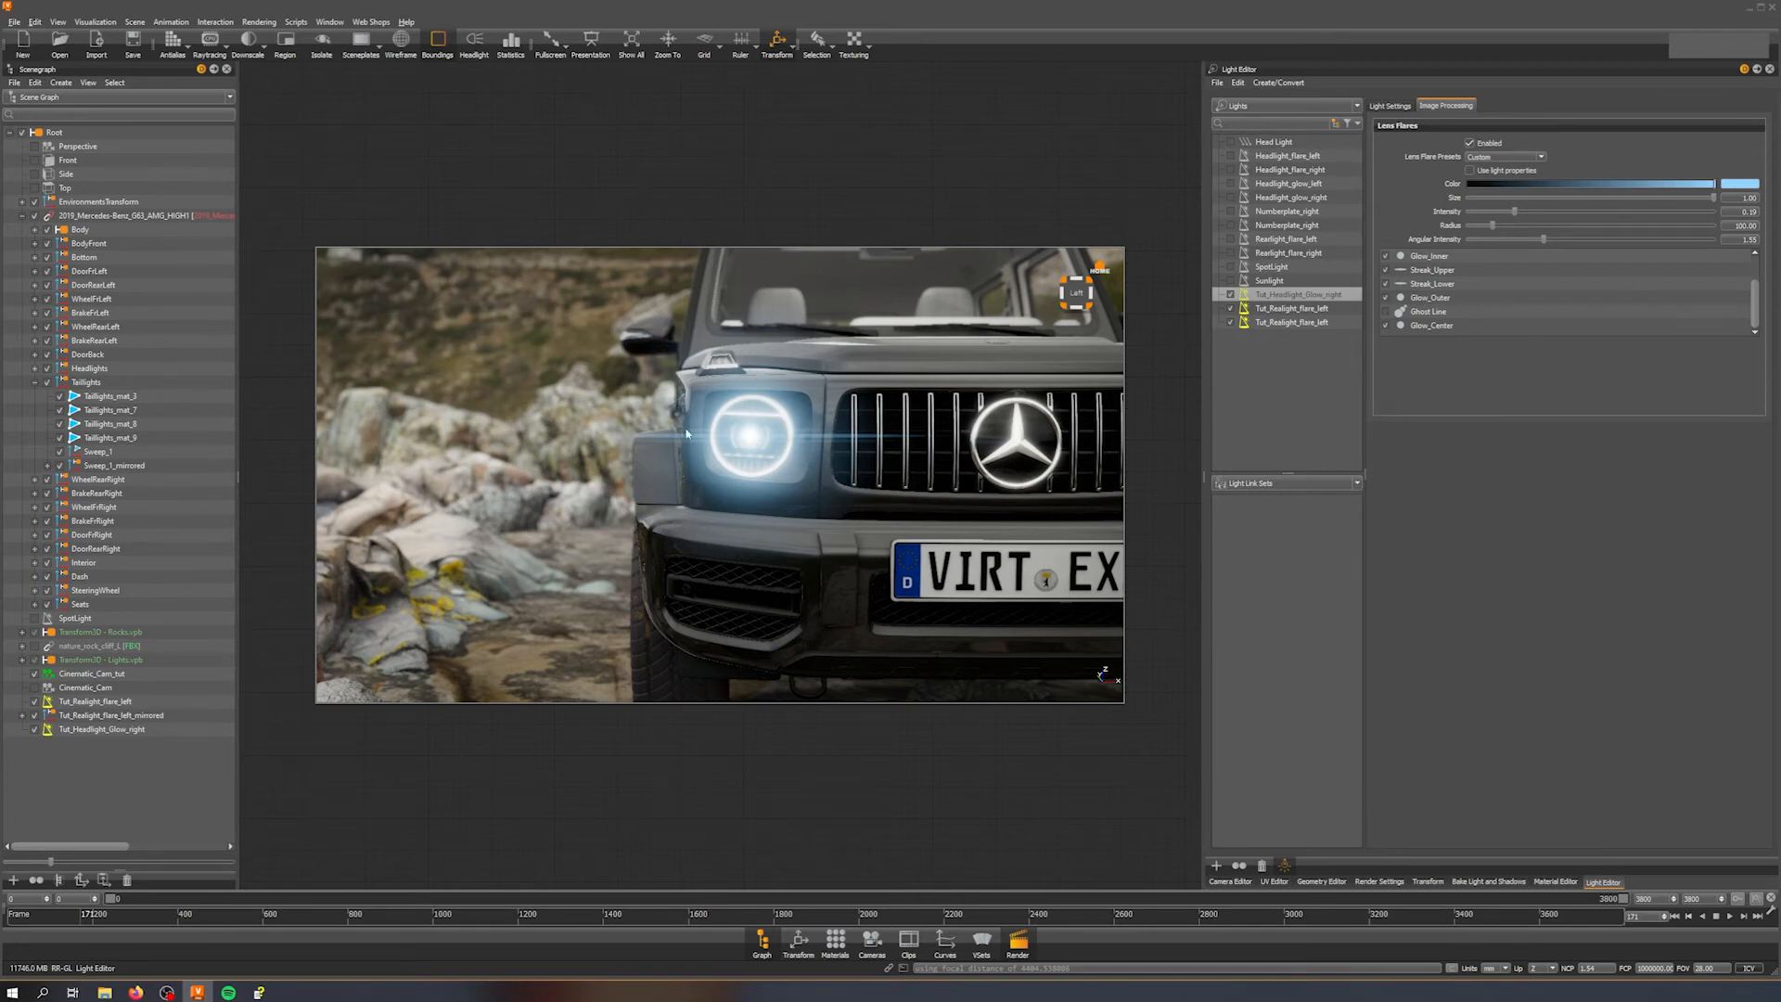
# Step: Duplicate the Tut_Headlight_Glow_right light and rename the copy Tut_Headlight_flare_right
pyautogui.click(1298, 361)
pyautogui.click(1306, 297)
pyautogui.hotkey('ctrl', 'd')
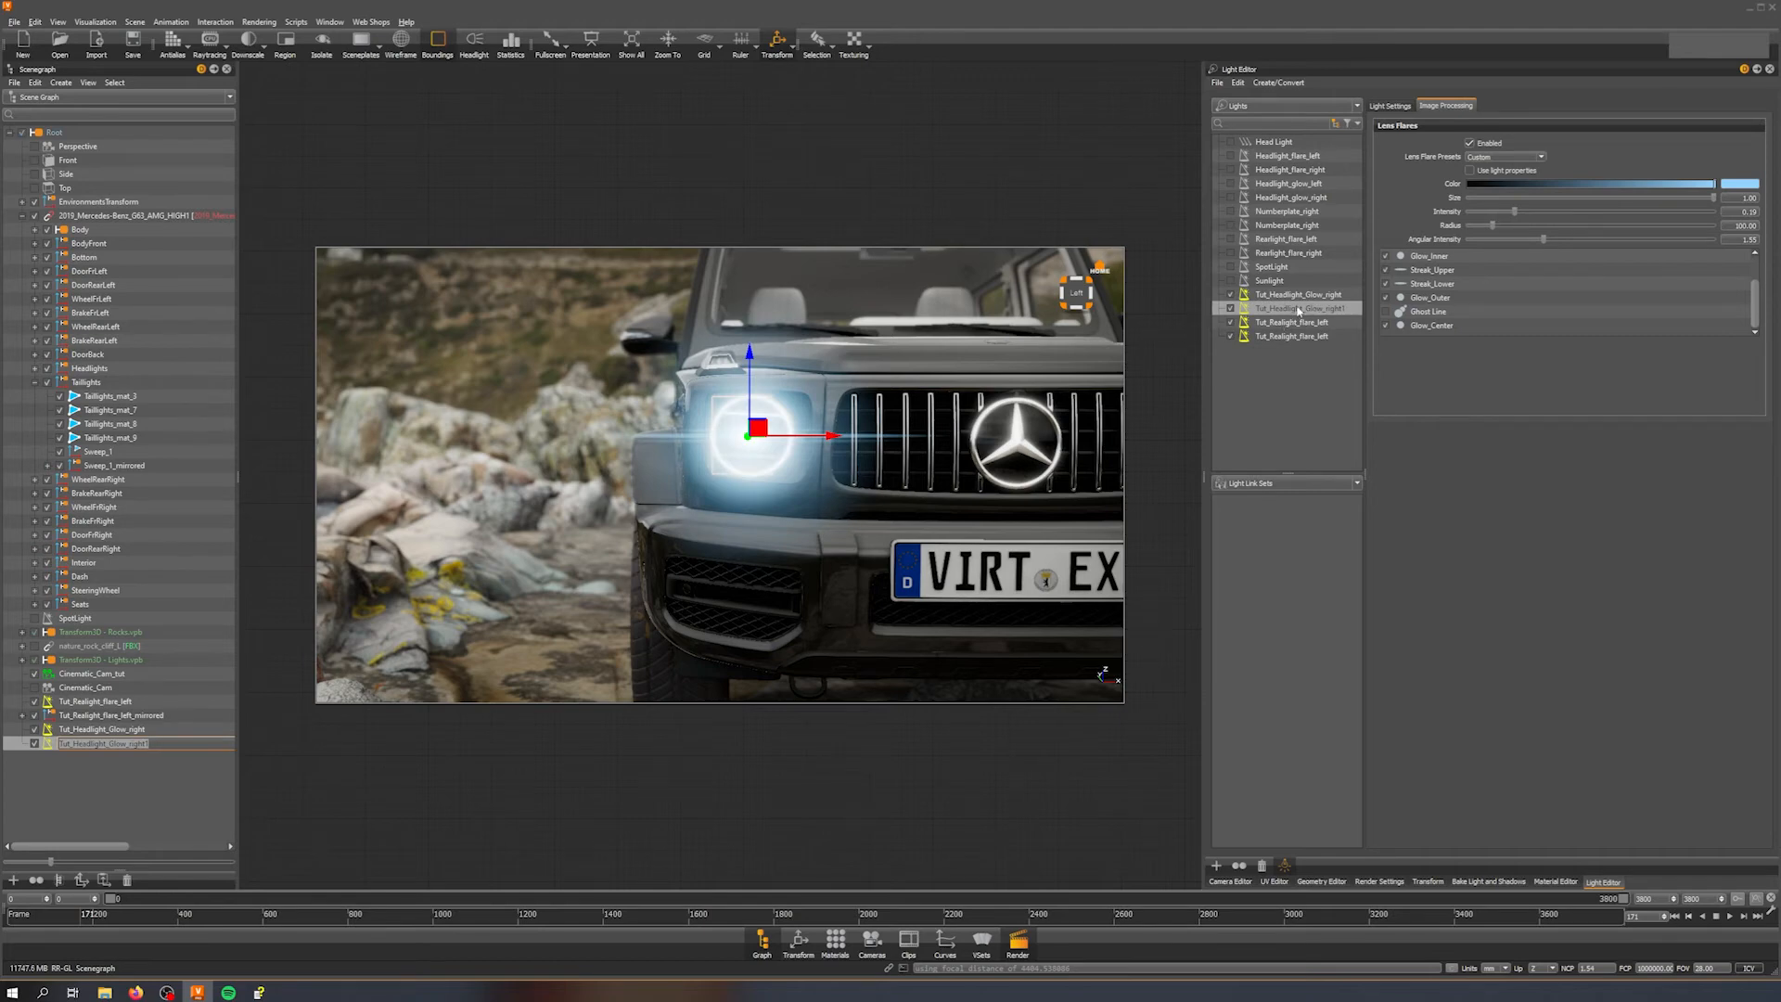
pyautogui.click(1342, 308)
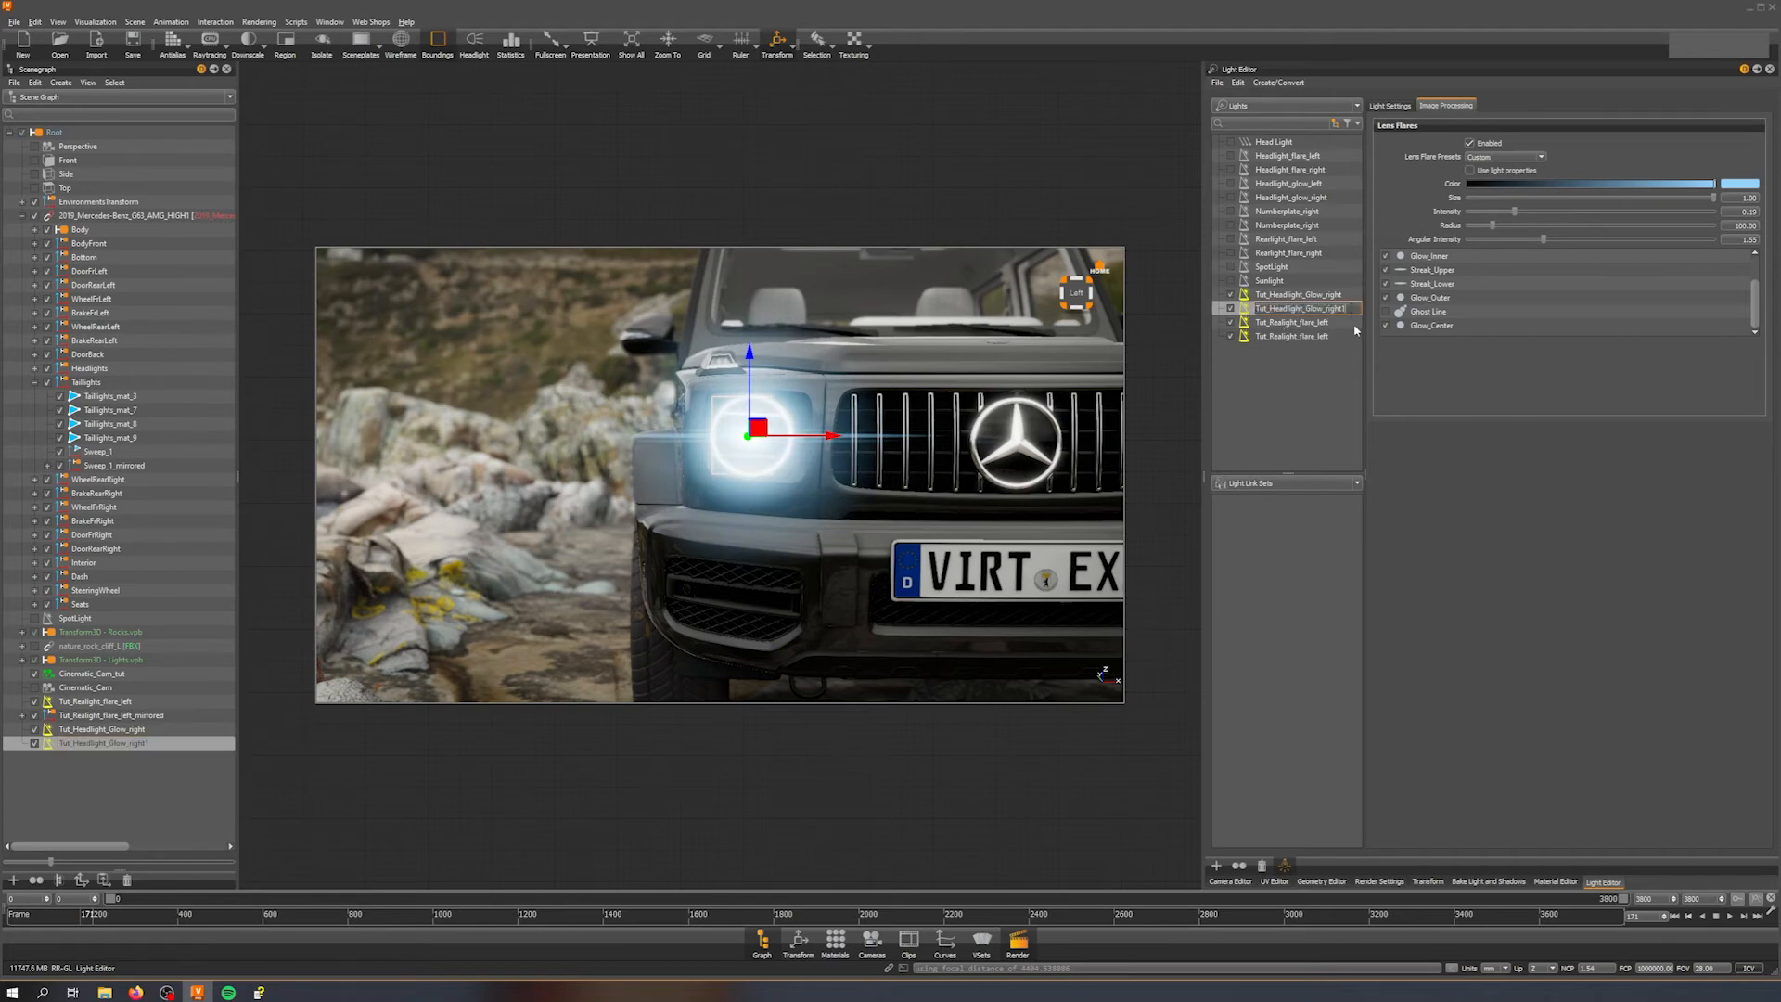
pyautogui.moveTo(1324, 308); pyautogui.dragTo(1305, 308)
pyautogui.write('flare')
pyautogui.press('Return')
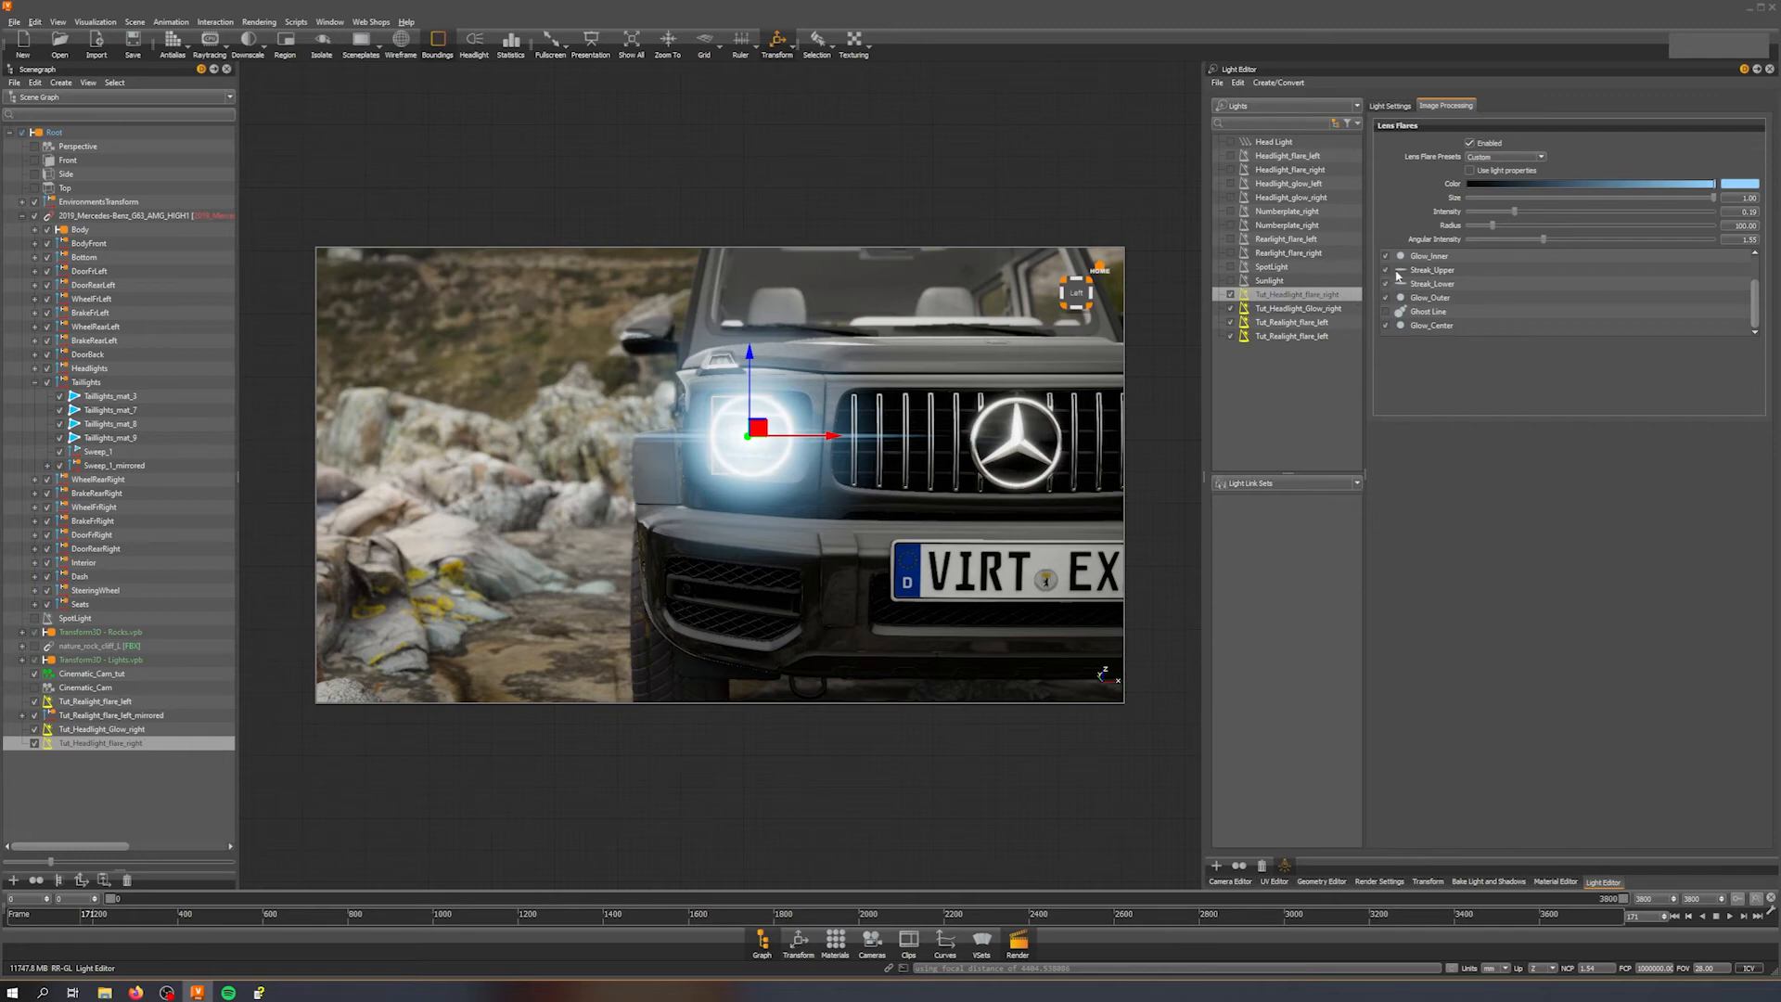
# Step: Disable all lens flare elements of the new flare light except Ghost Line, and enable Ghost Line
pyautogui.click(1386, 325)
pyautogui.click(1386, 299)
pyautogui.click(1386, 284)
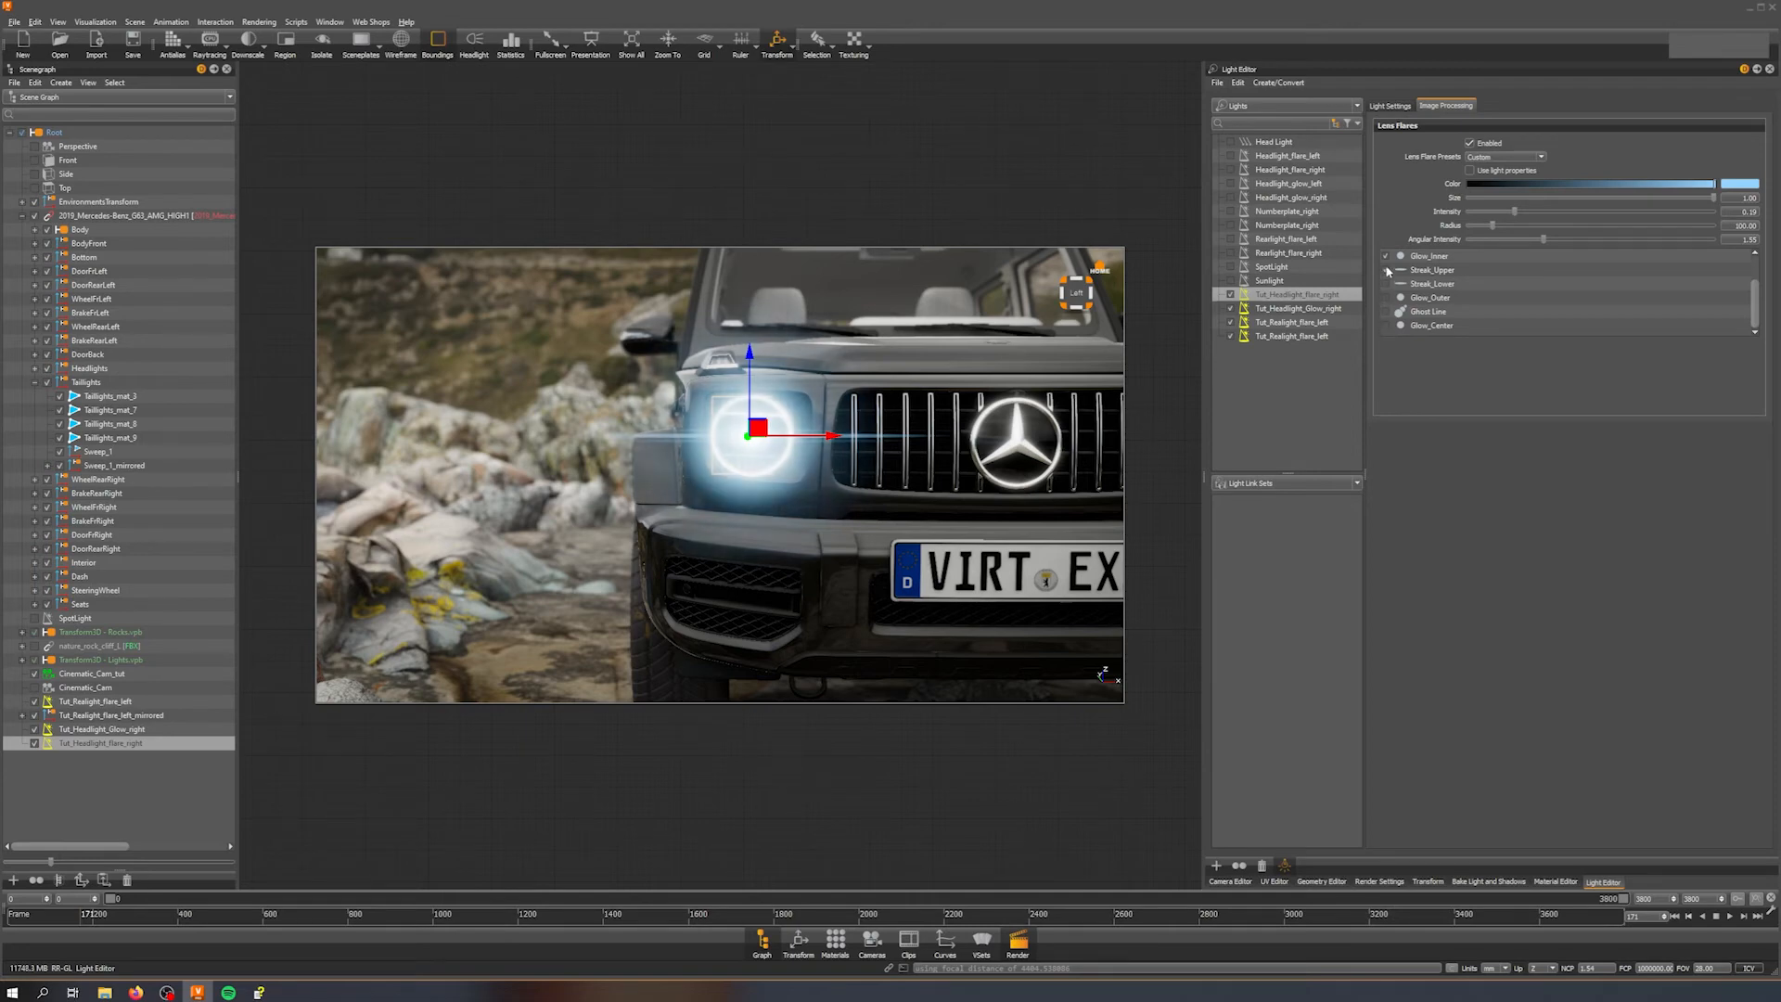
pyautogui.click(1386, 270)
pyautogui.click(1386, 257)
pyautogui.scroll(1, 1388, 262)
pyautogui.click(1387, 285)
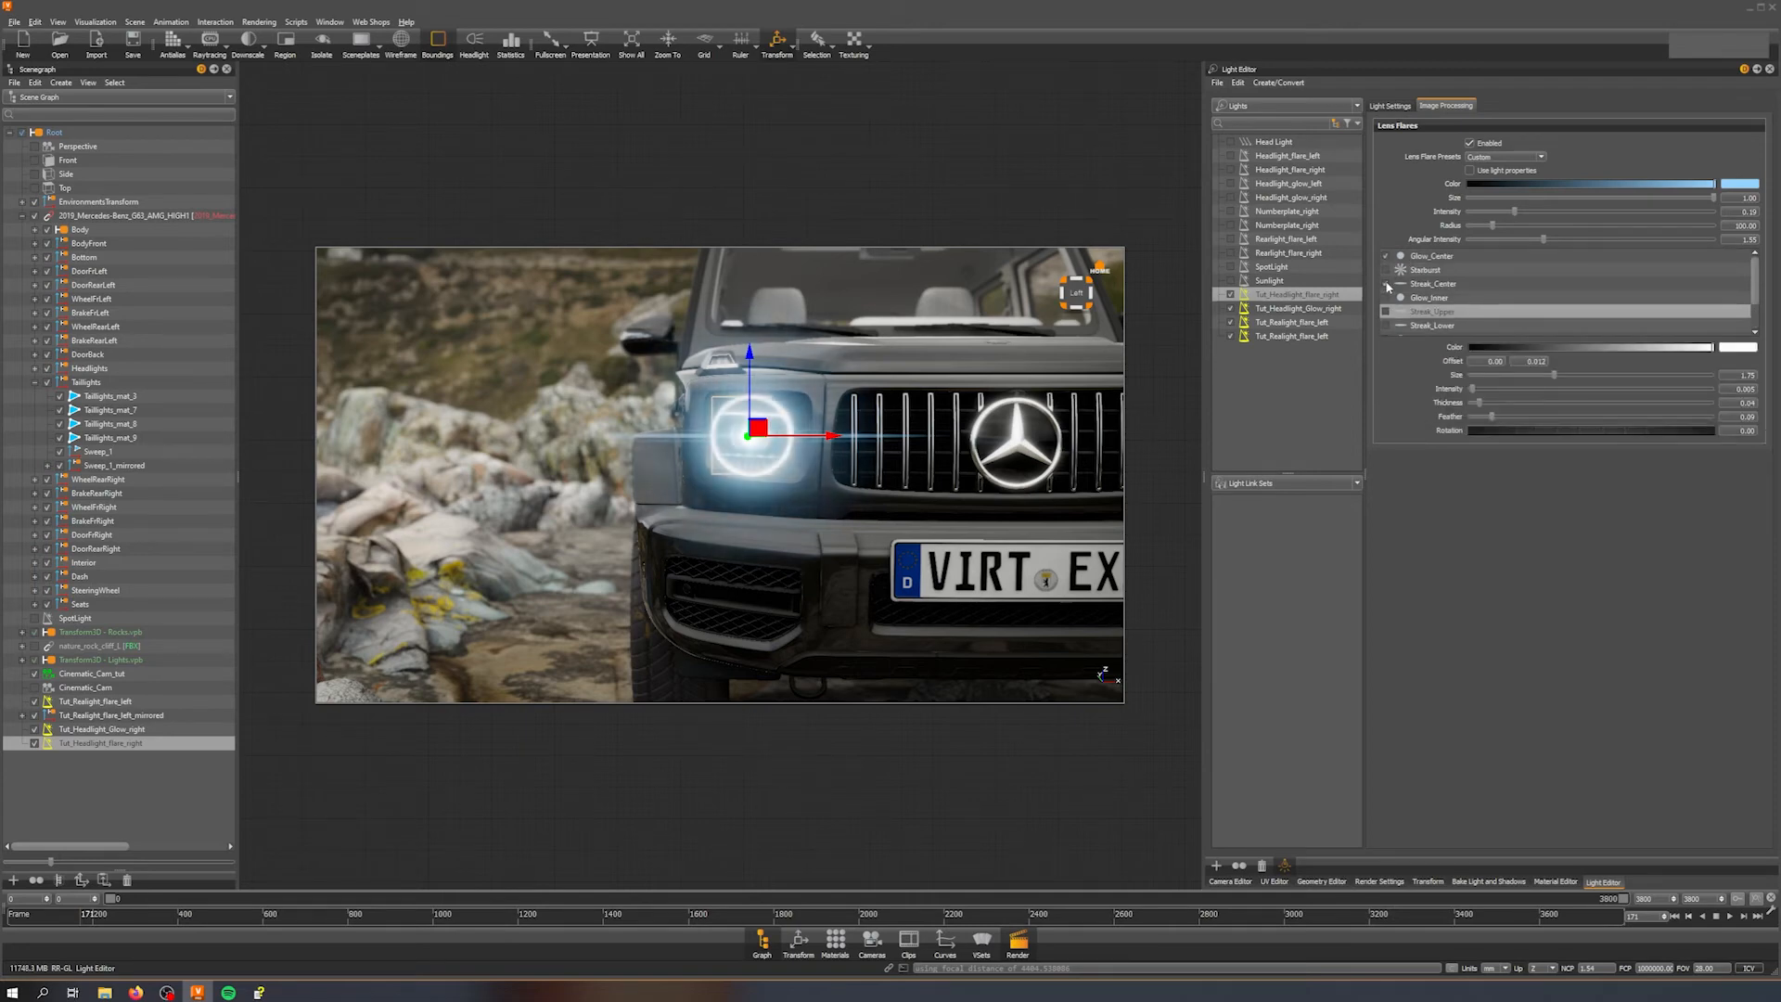
pyautogui.scroll(-1, 1410, 301)
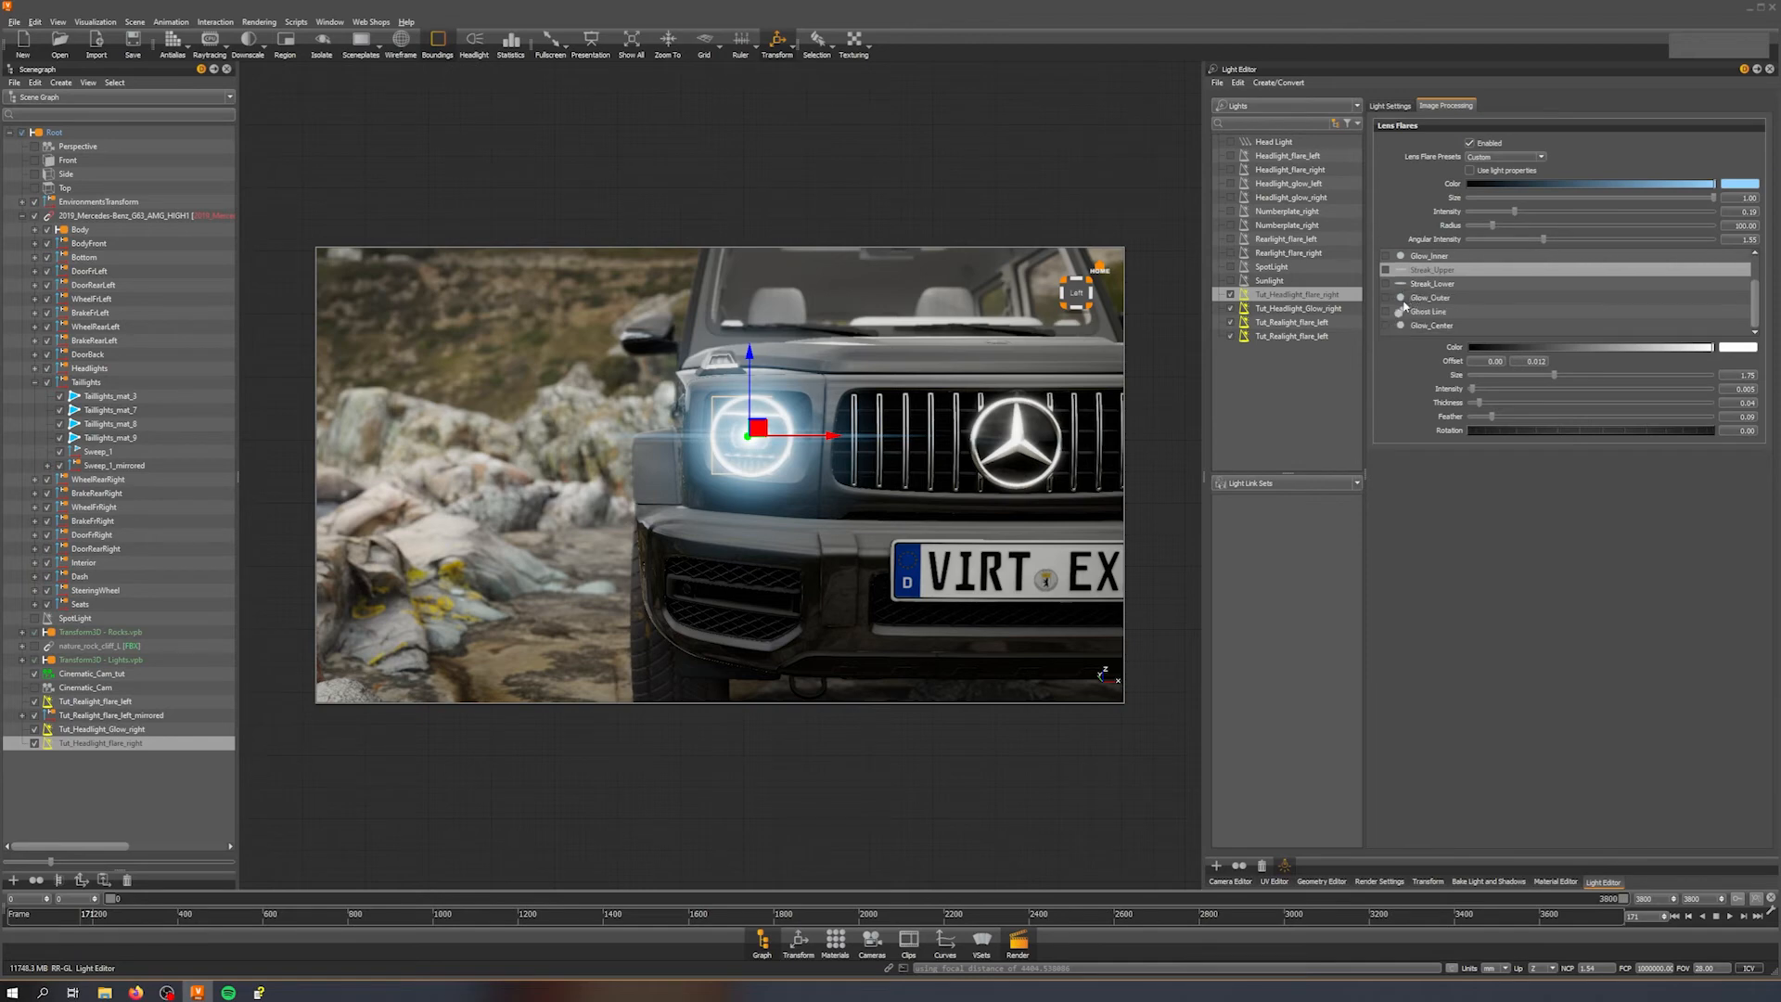
pyautogui.click(1386, 313)
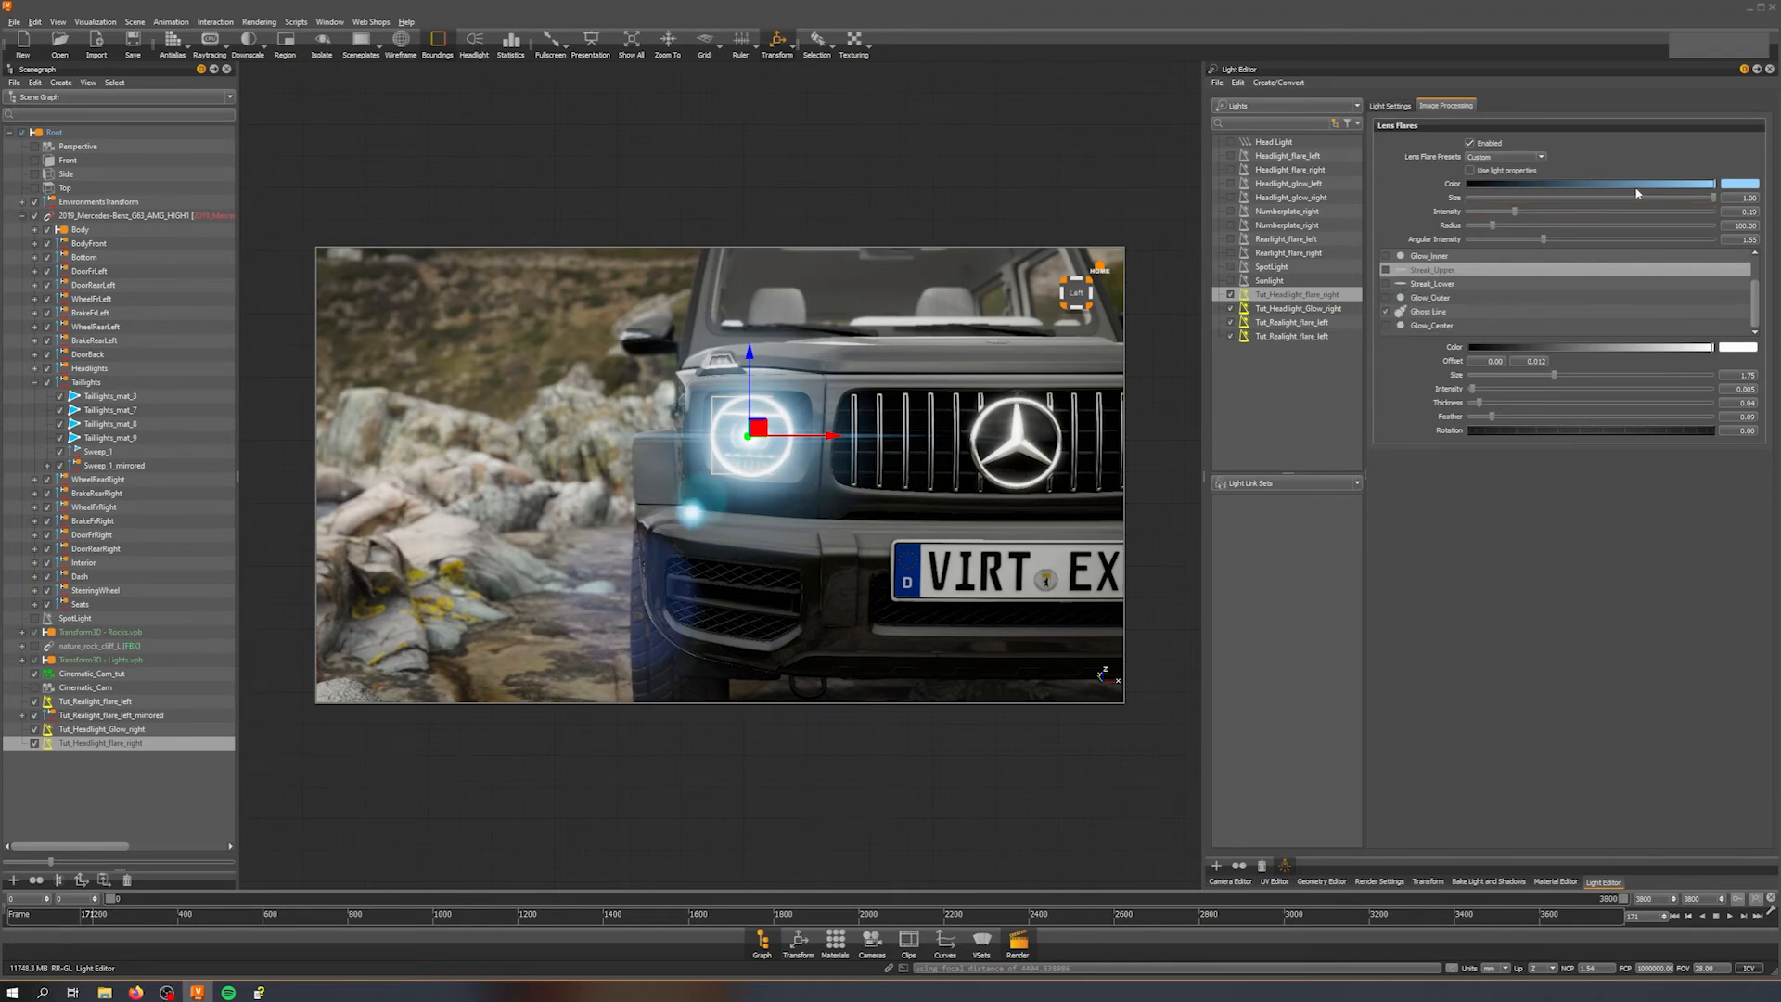
# Step: Select the Ghost Line element and delete one of its ghosts
pyautogui.moveTo(1715, 199)
pyautogui.mouseDown()
pyautogui.moveTo(1662, 199)
pyautogui.moveTo(1732, 226)
pyautogui.mouseUp()
pyautogui.hotkey('shift', 'd')
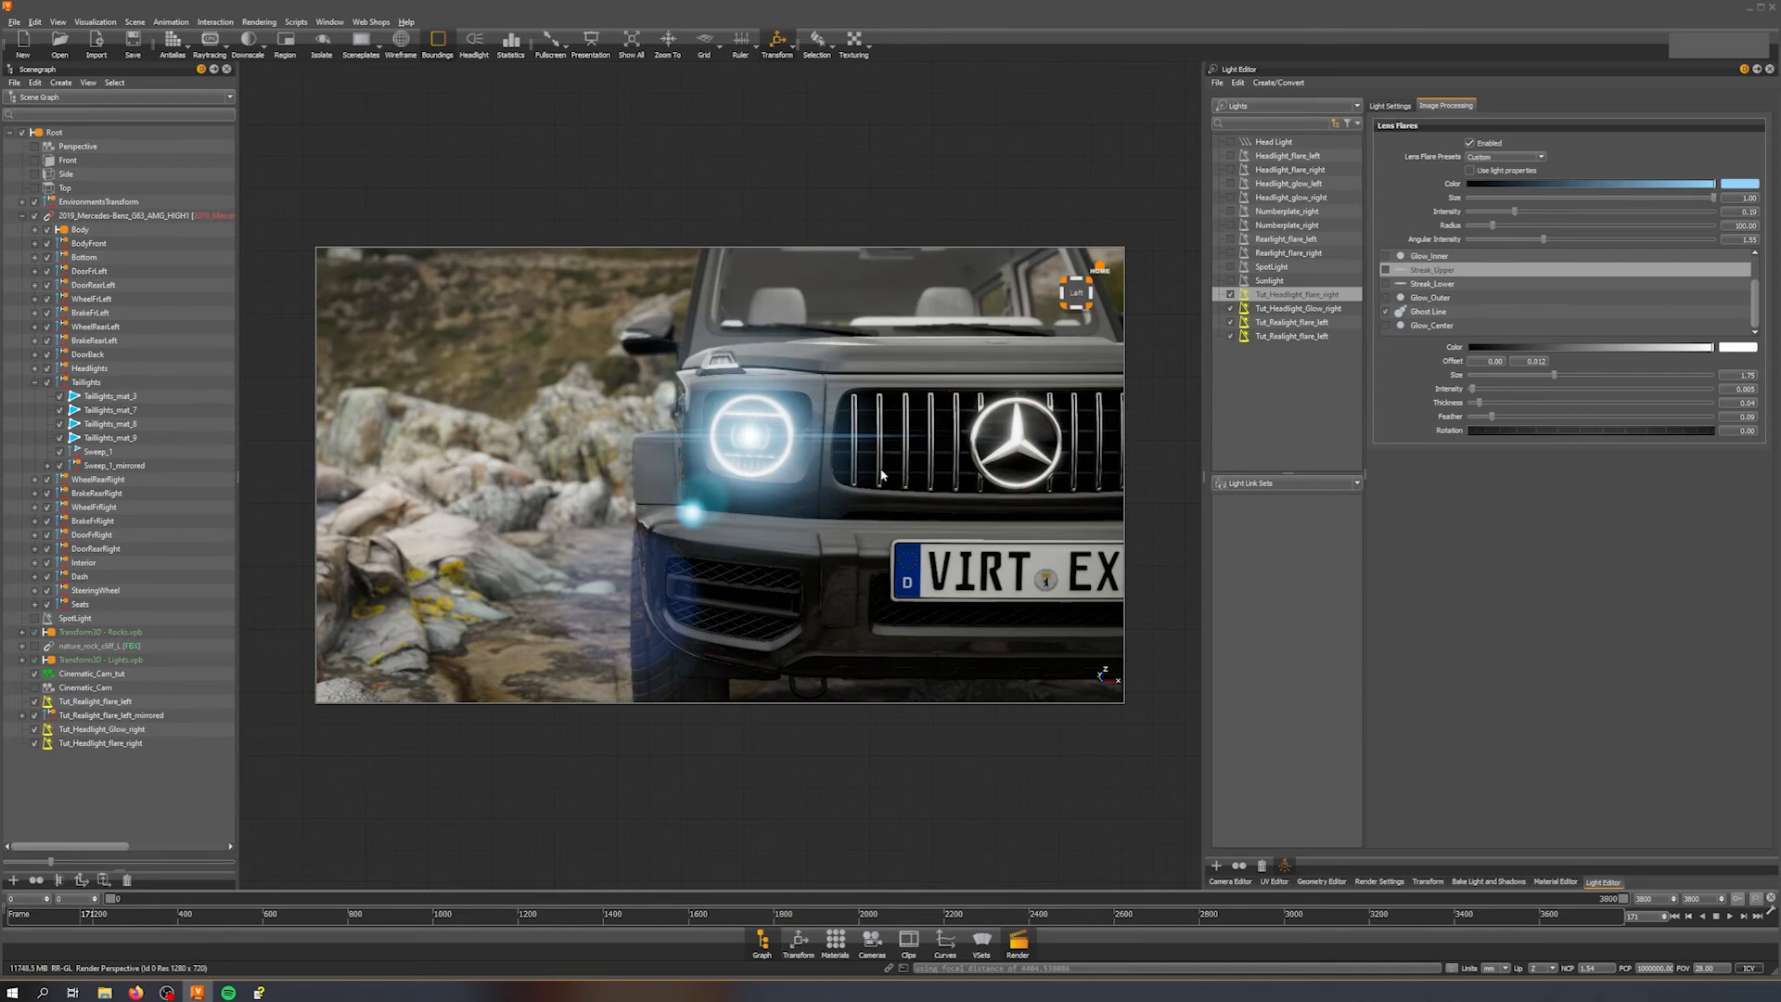
pyautogui.moveTo(868, 469); pyautogui.dragTo(852, 460, button='middle')
pyautogui.moveTo(851, 460); pyautogui.dragTo(846, 317, button='right')
pyautogui.moveTo(849, 389); pyautogui.dragTo(914, 470)
pyautogui.moveTo(914, 467); pyautogui.dragTo(918, 482, button='right')
pyautogui.moveTo(917, 482); pyautogui.dragTo(838, 484, button='middle')
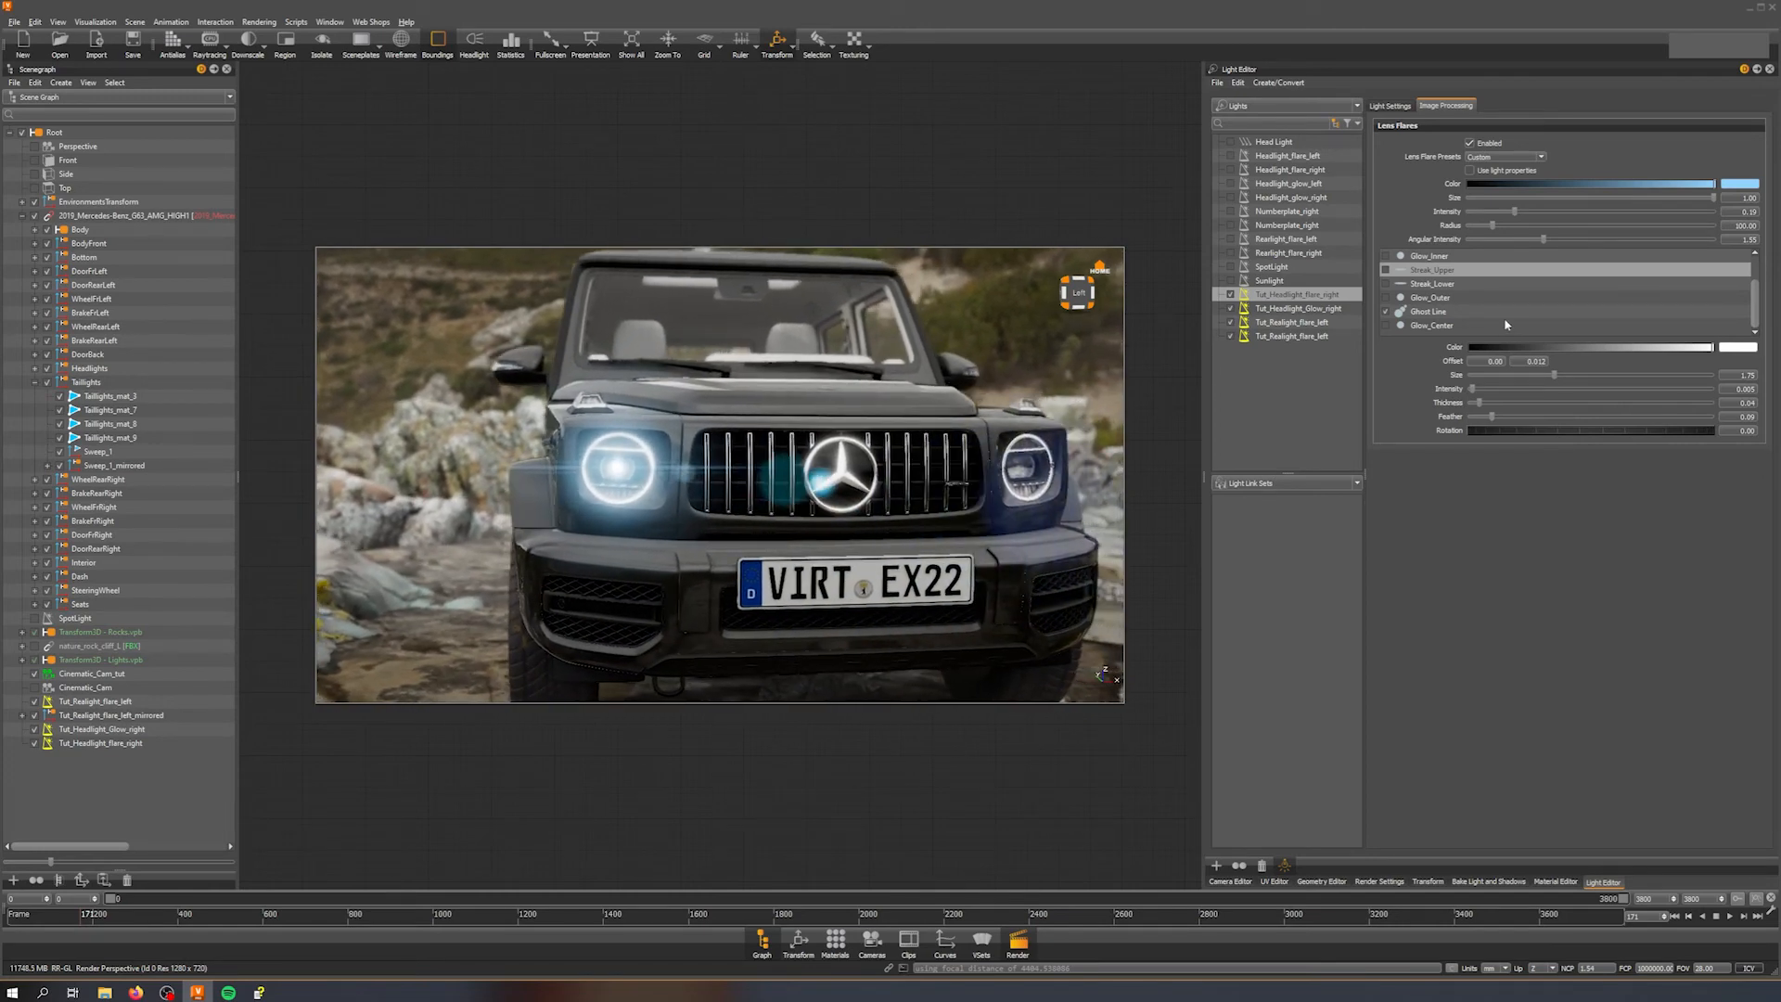
pyautogui.click(1434, 314)
pyautogui.click(1646, 374)
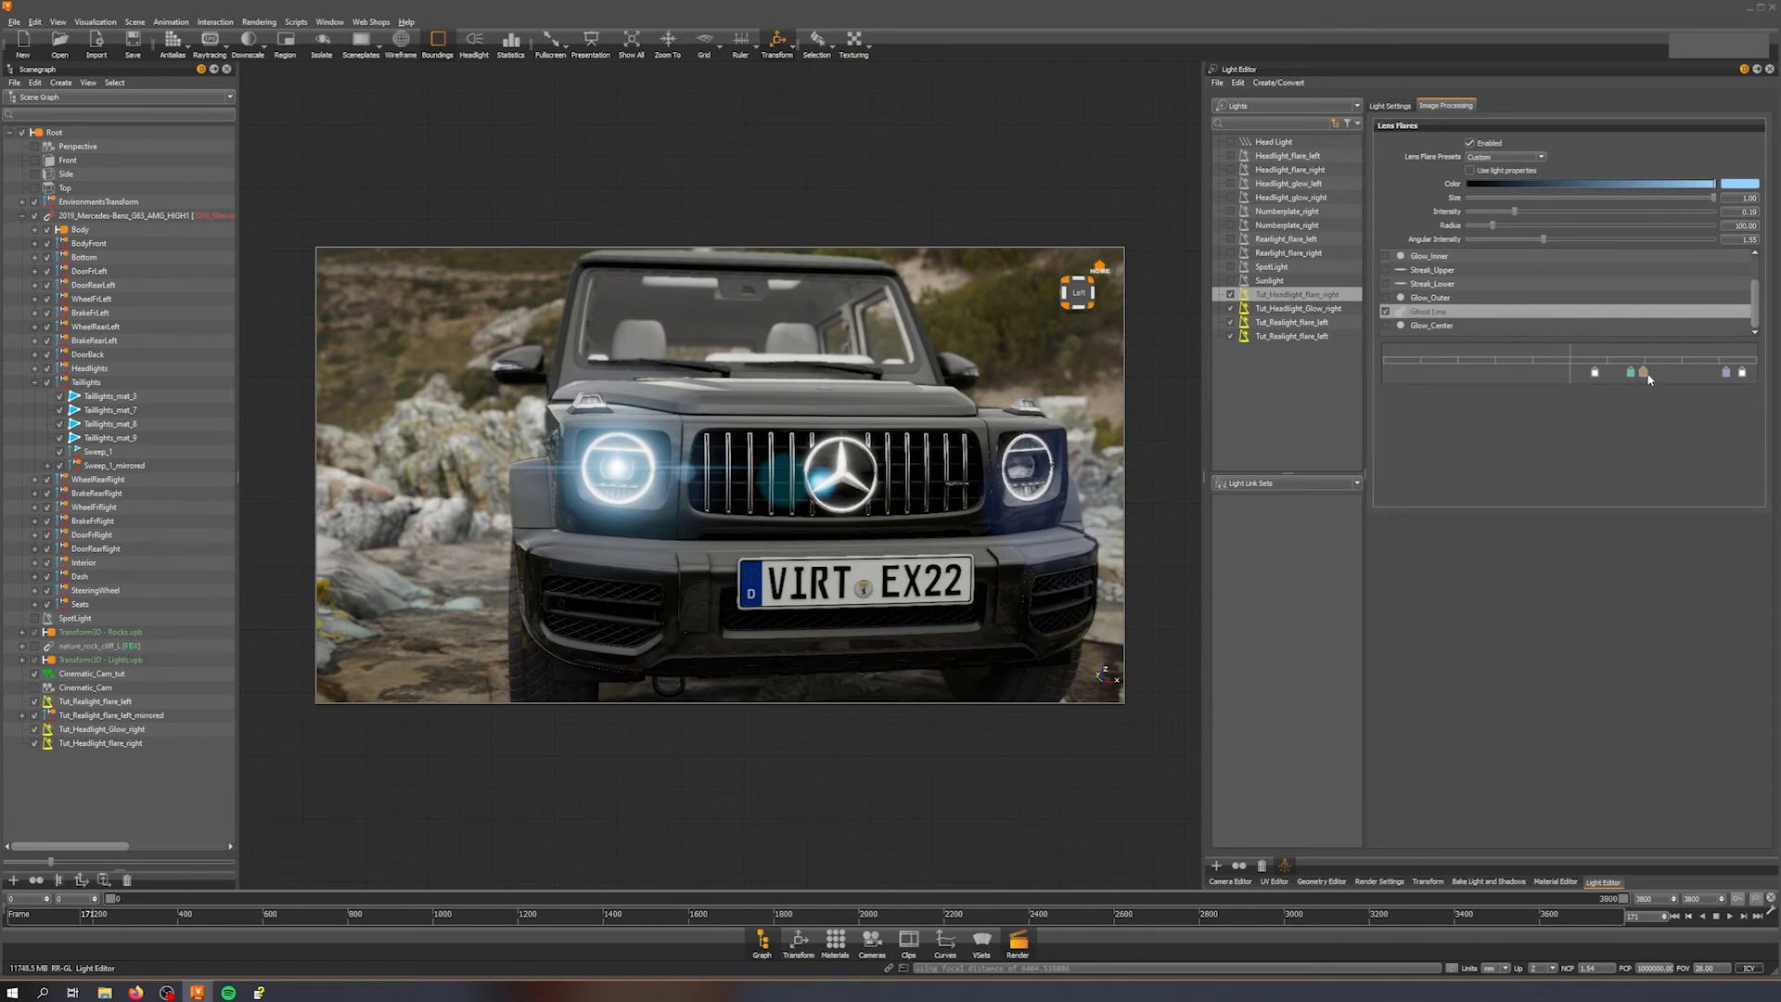
pyautogui.doubleClick(1649, 379)
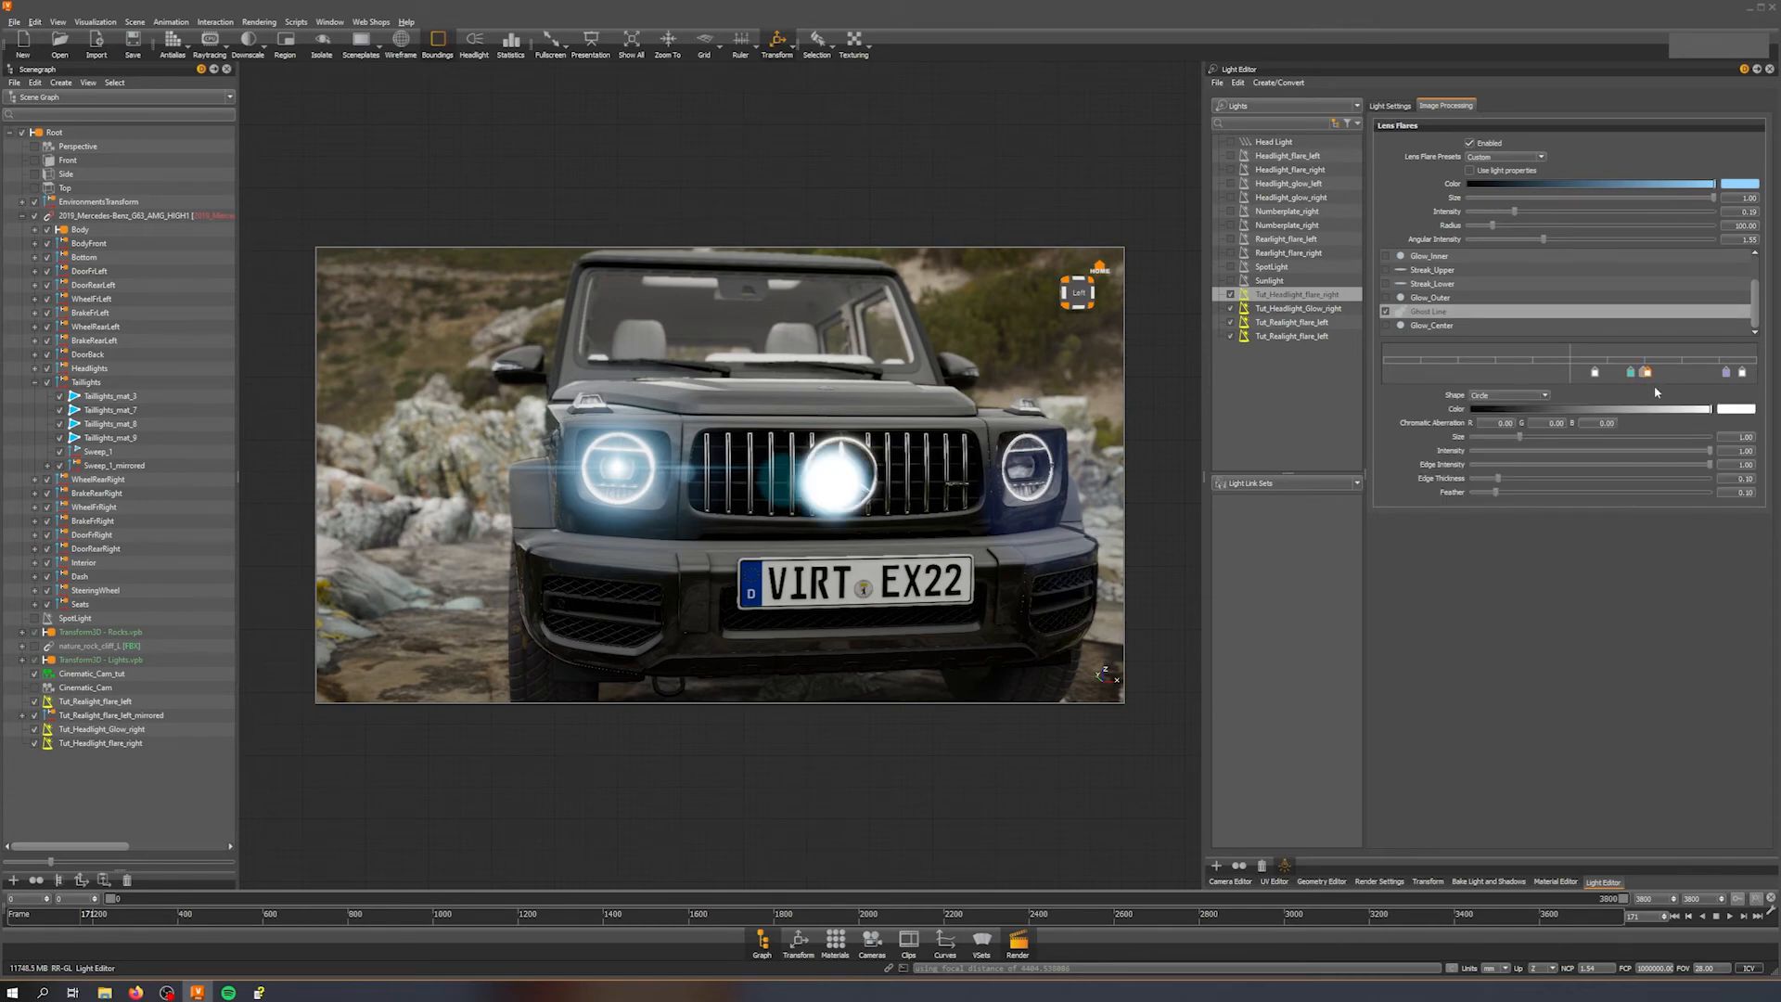
pyautogui.press('Delete')
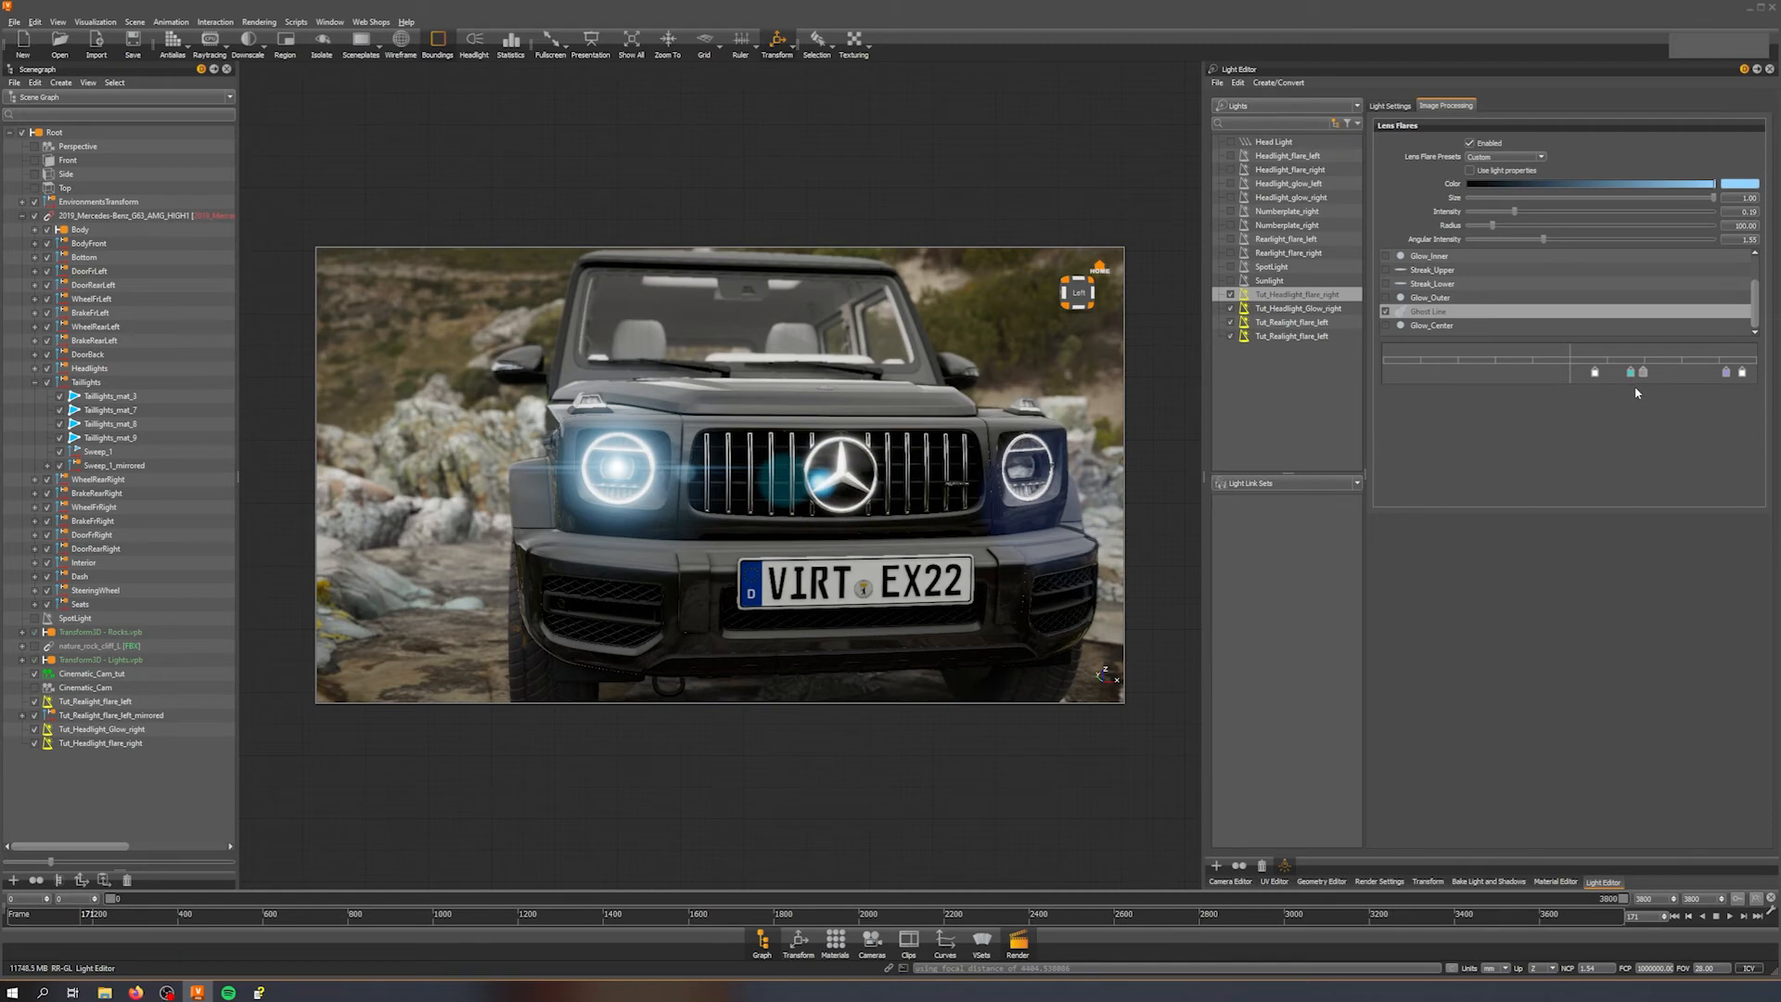
# Step: Delete two more ghosts from the ghost line, then add a new cyan ghost with intensity 0.02
pyautogui.doubleClick(1645, 375)
pyautogui.moveTo(1645, 375); pyautogui.dragTo(1693, 375)
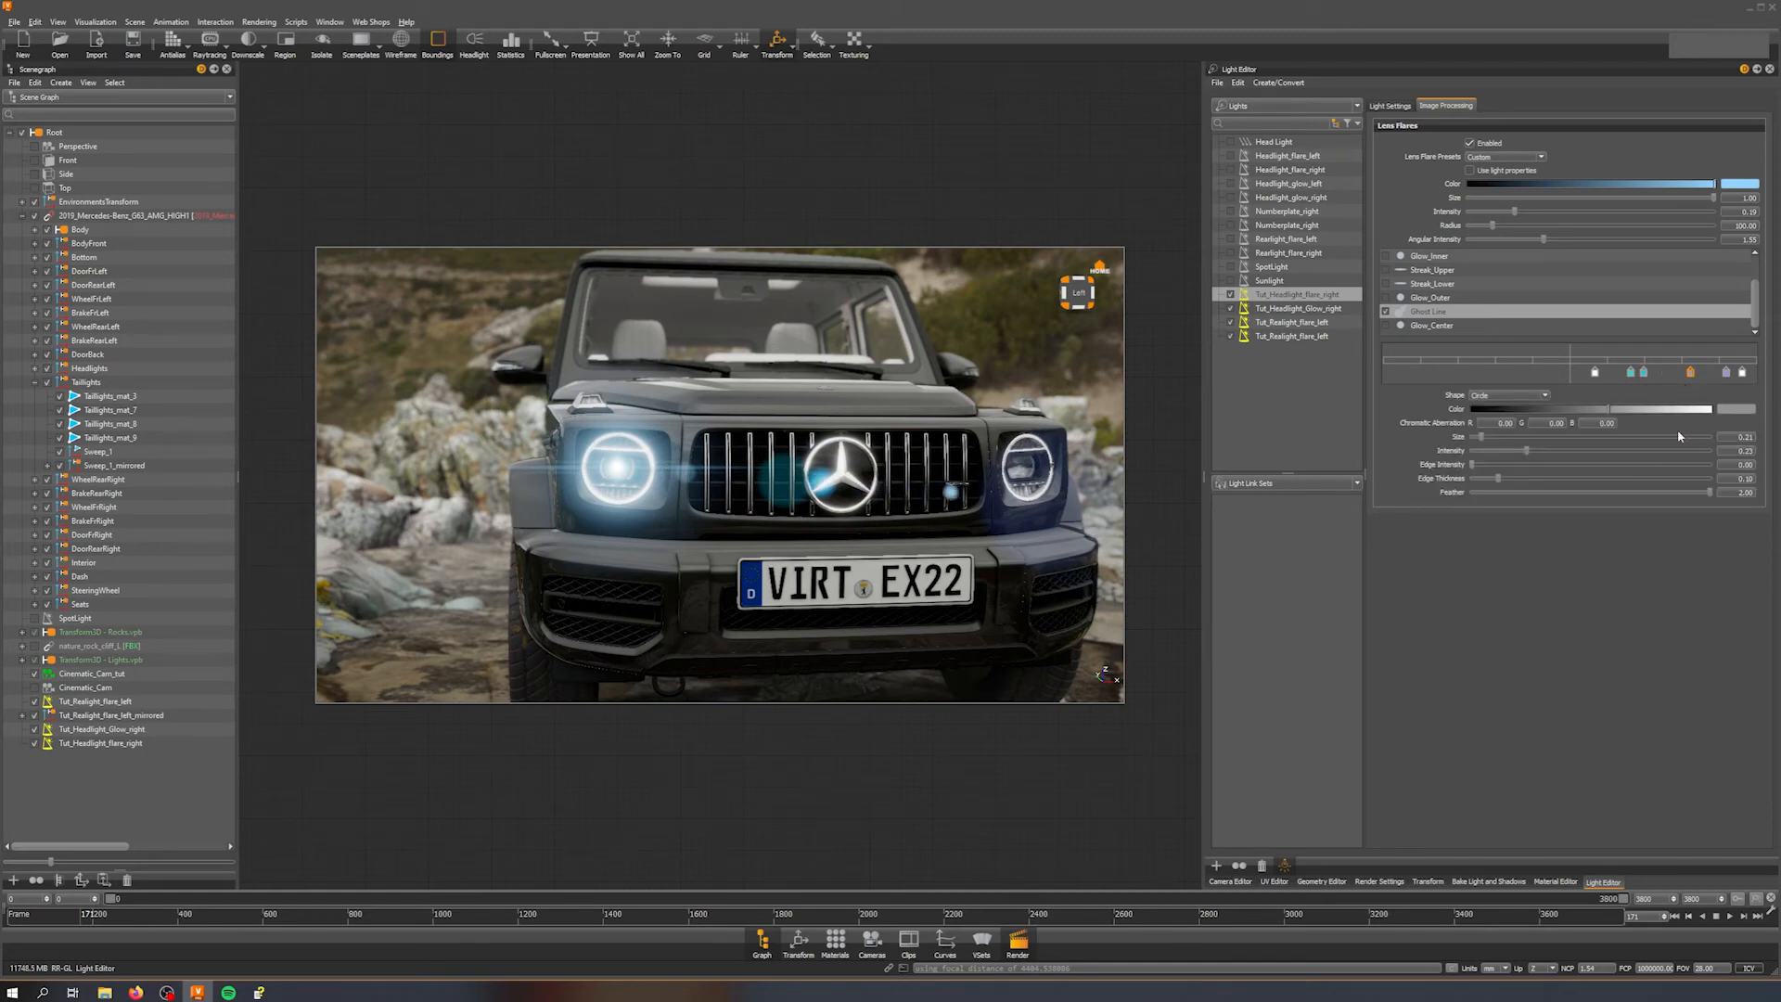
pyautogui.press('Delete')
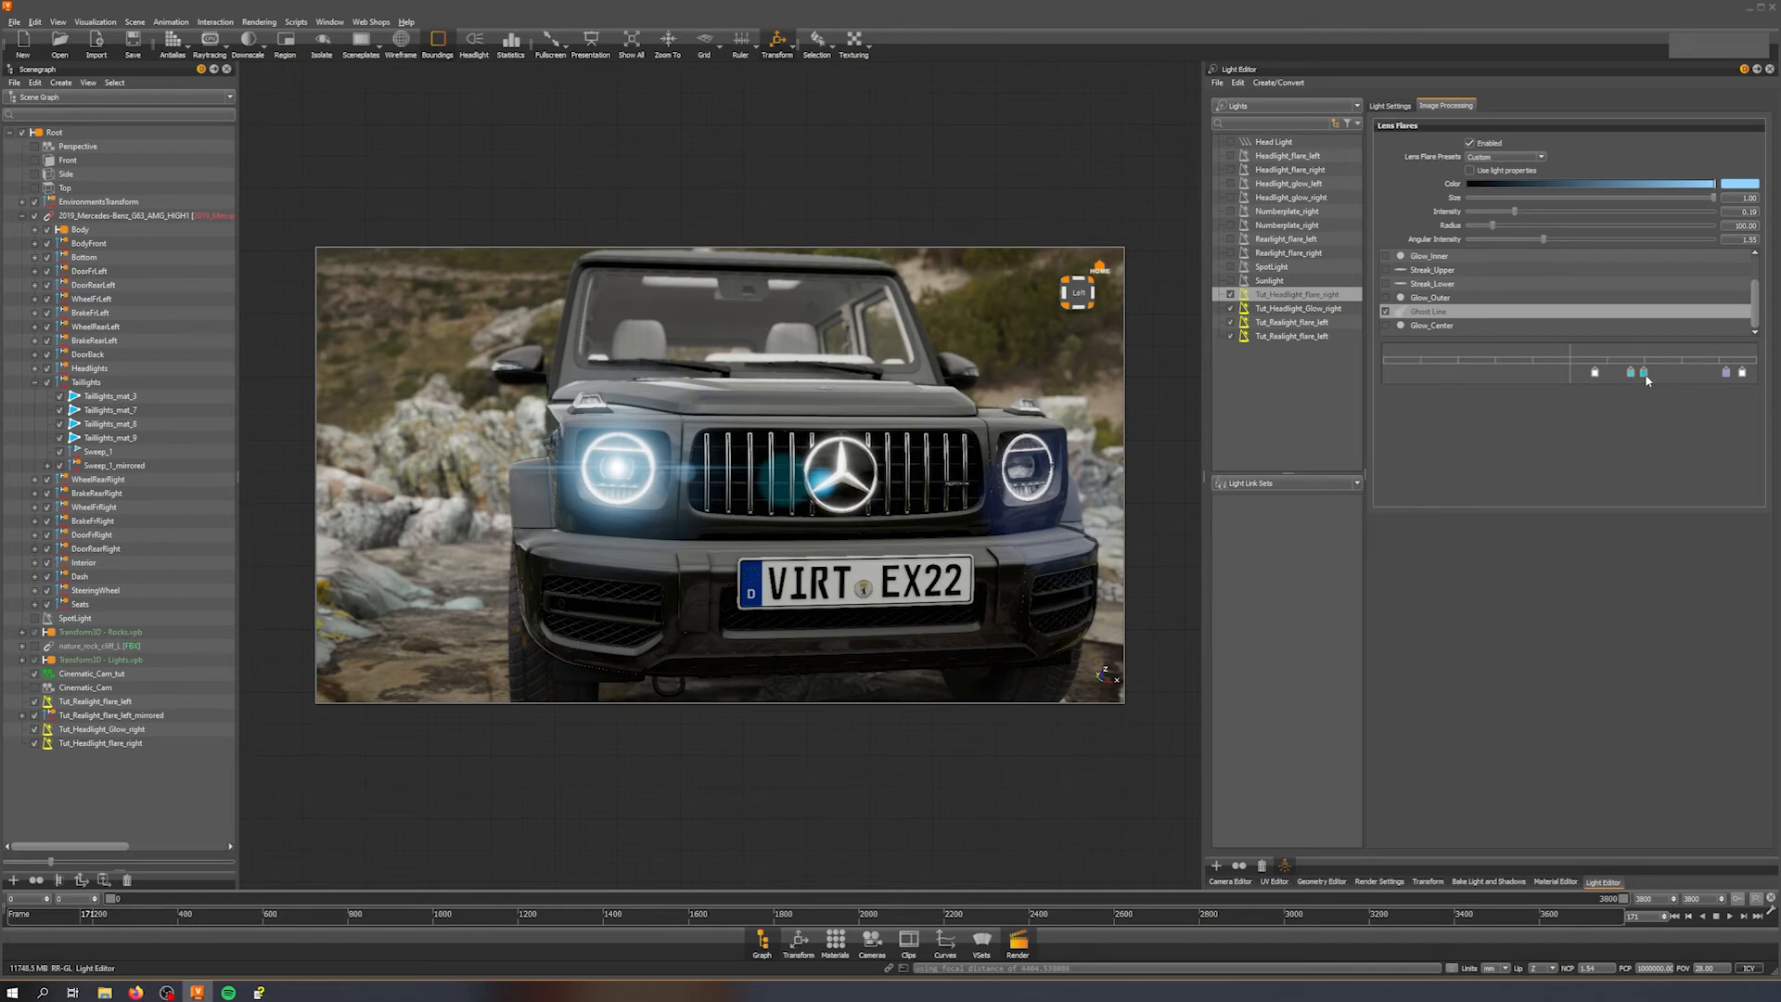
pyautogui.moveTo(1646, 375); pyautogui.dragTo(1665, 383)
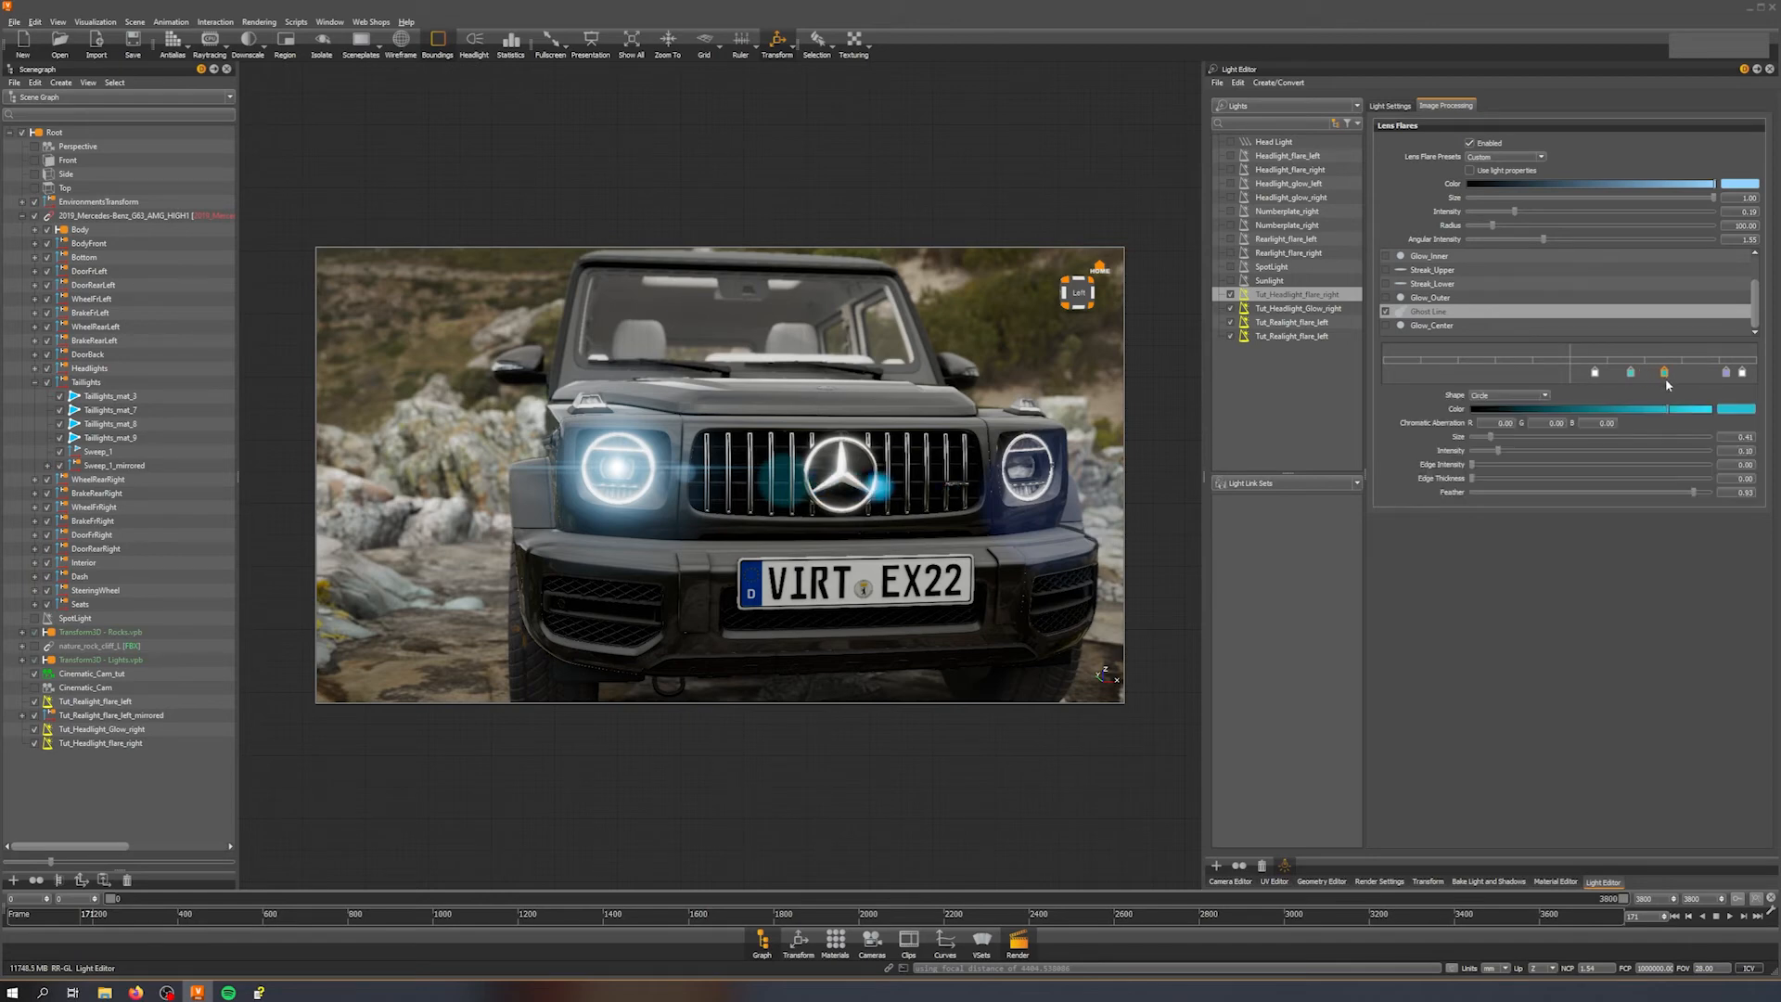
pyautogui.press('Delete')
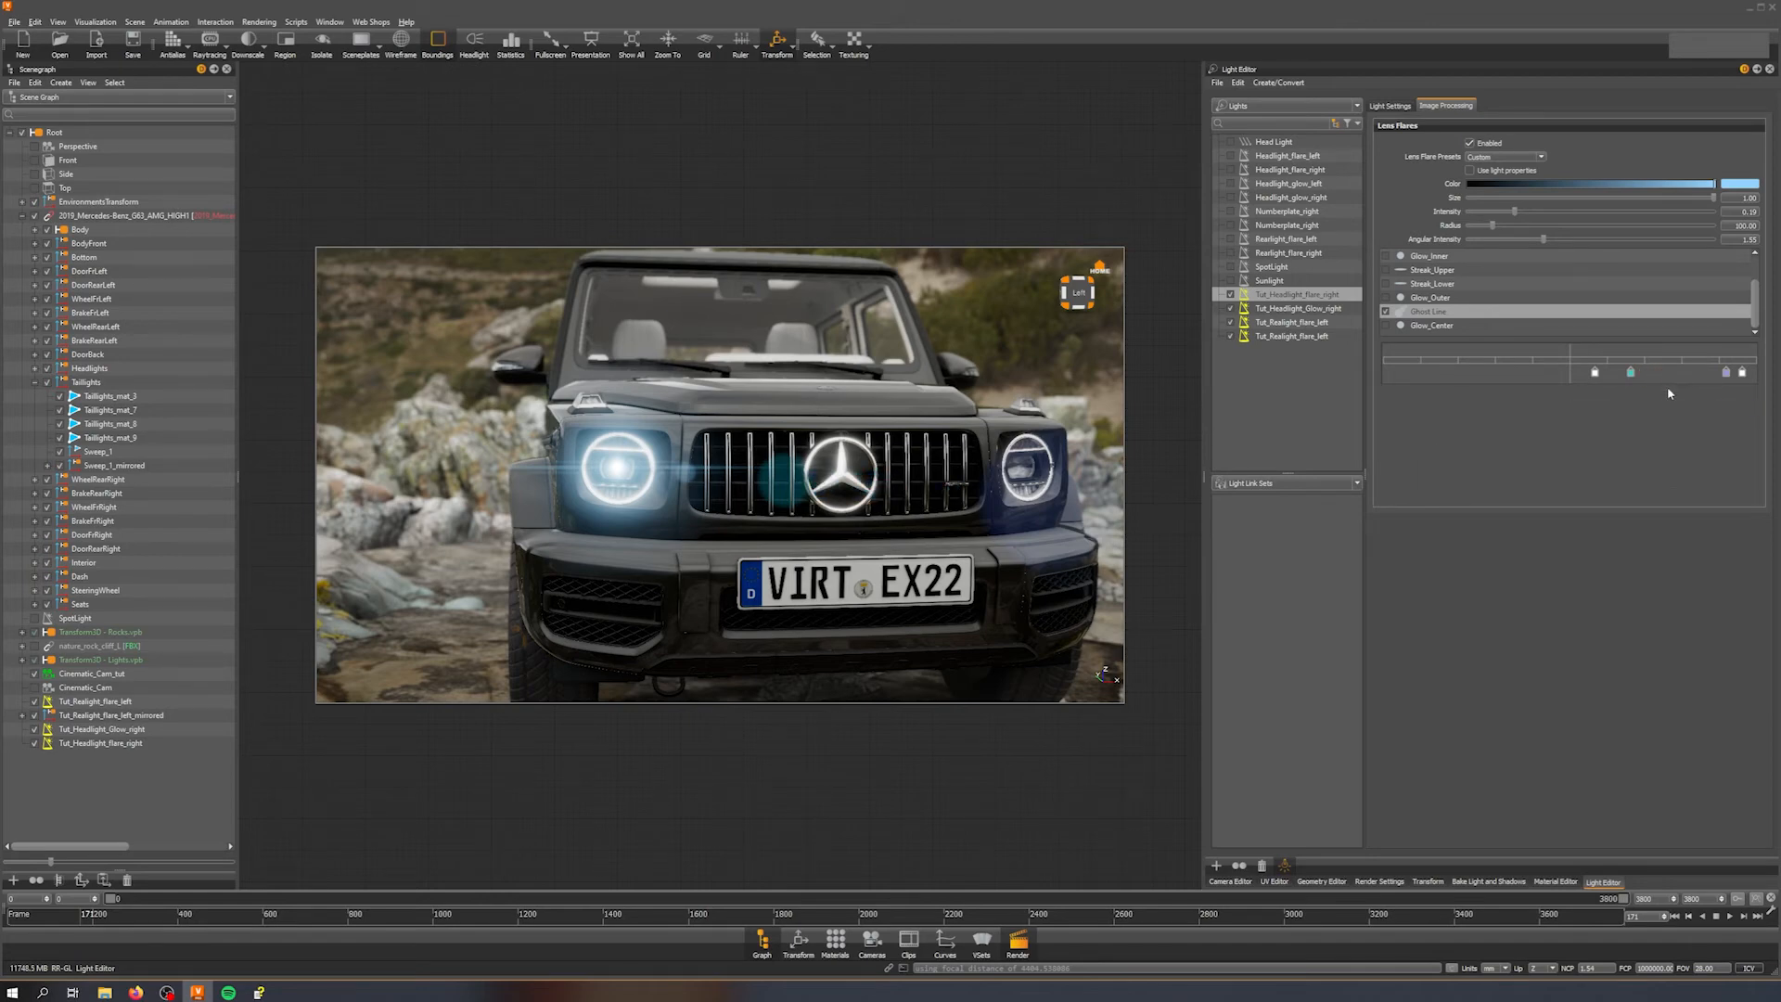
pyautogui.doubleClick(1667, 373)
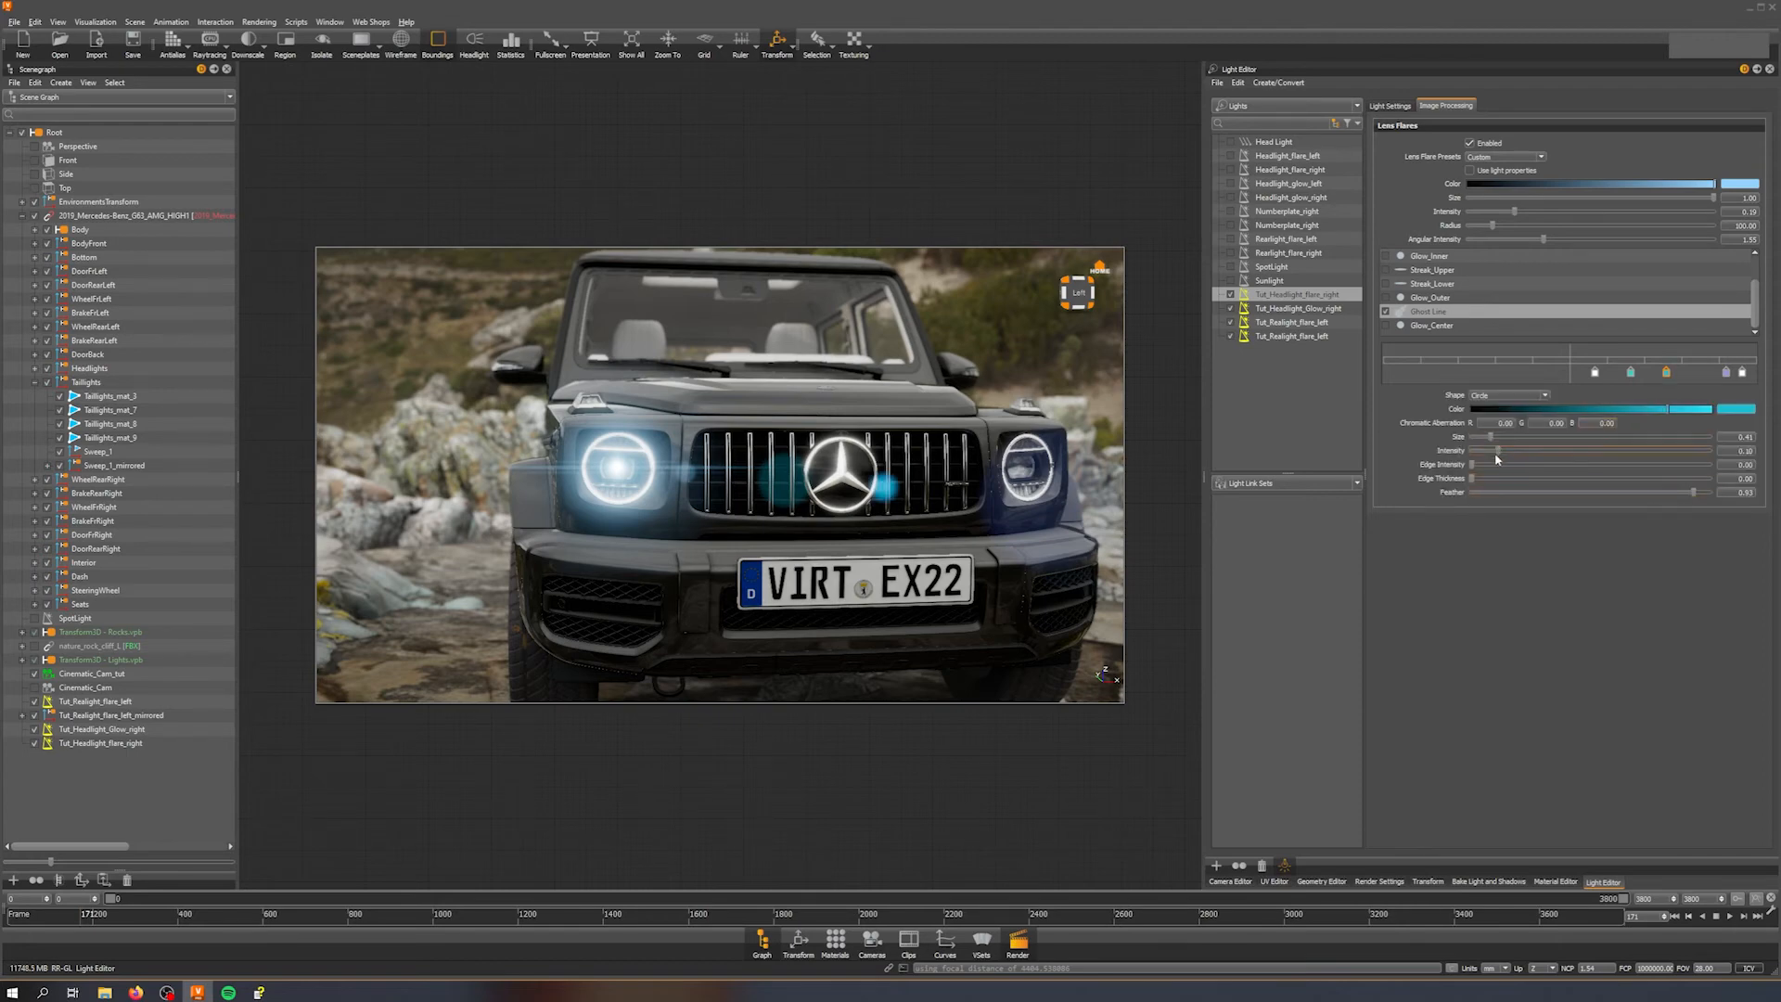
pyautogui.moveTo(1500, 453); pyautogui.dragTo(1476, 455)
# Step: Lower the flare light's overall lens flare intensity to about 0.12
pyautogui.moveTo(913, 497); pyautogui.dragTo(972, 491, button='middle')
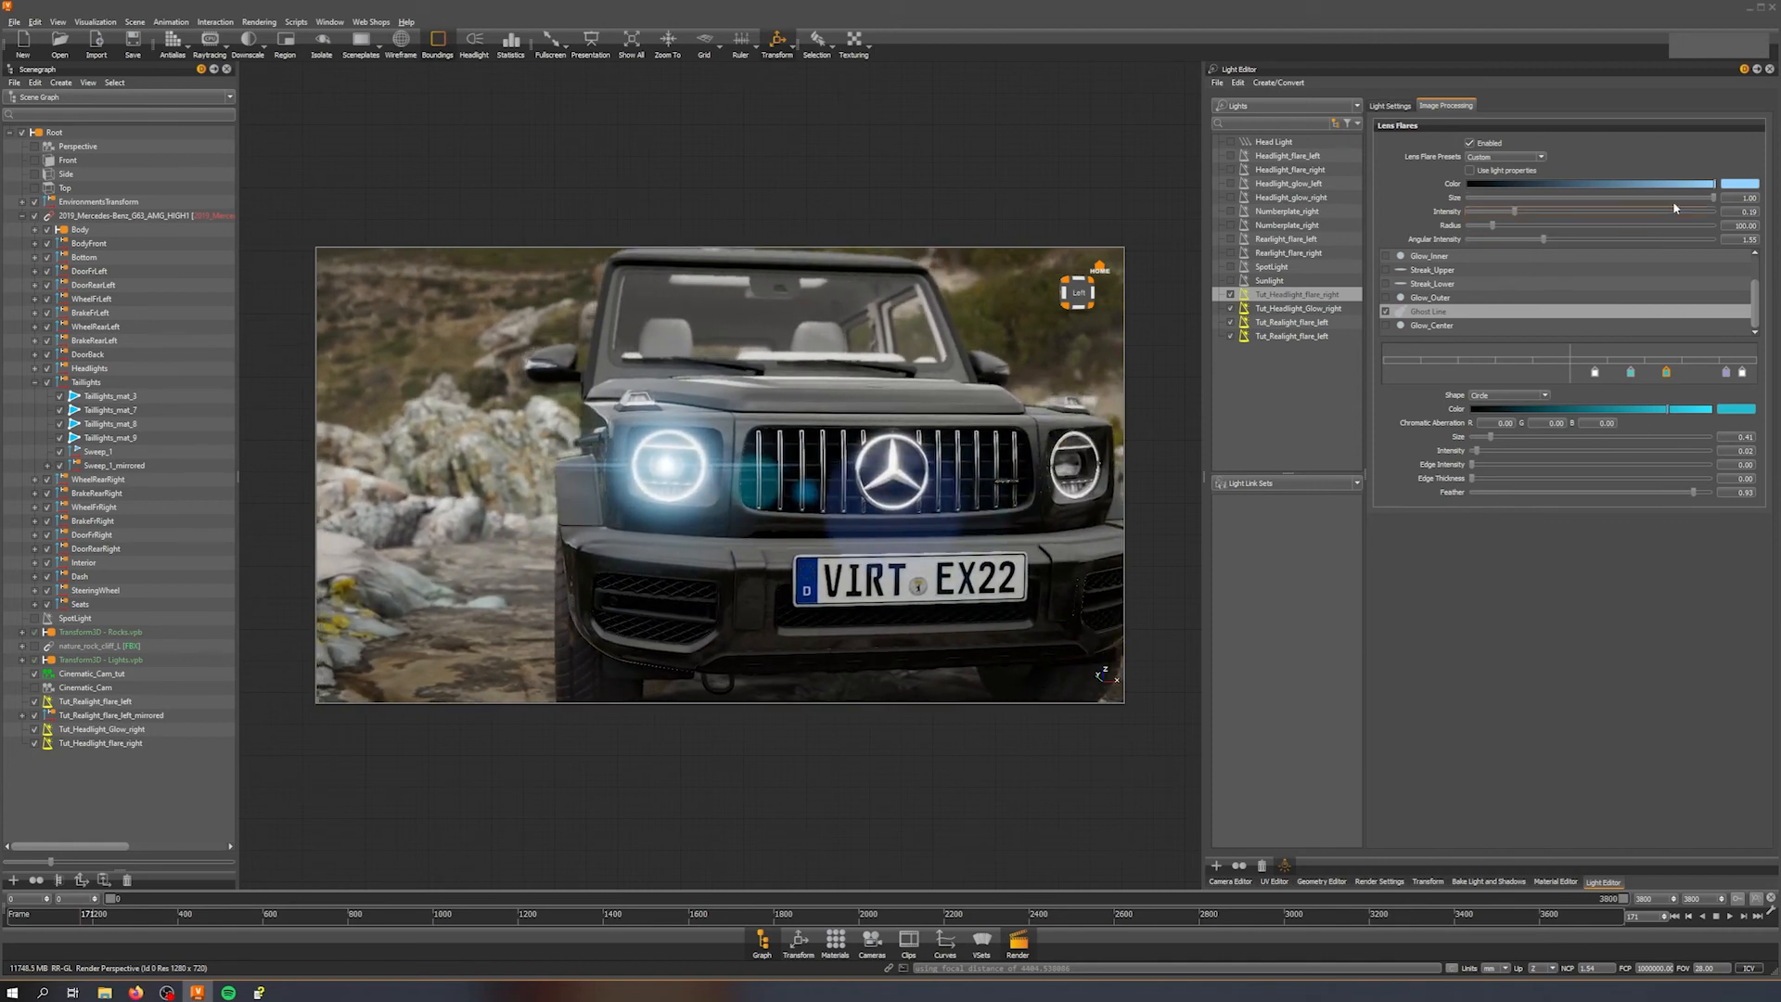
pyautogui.moveTo(1518, 215)
pyautogui.mouseDown()
pyautogui.moveTo(1486, 213)
pyautogui.moveTo(1497, 226)
pyautogui.mouseUp()
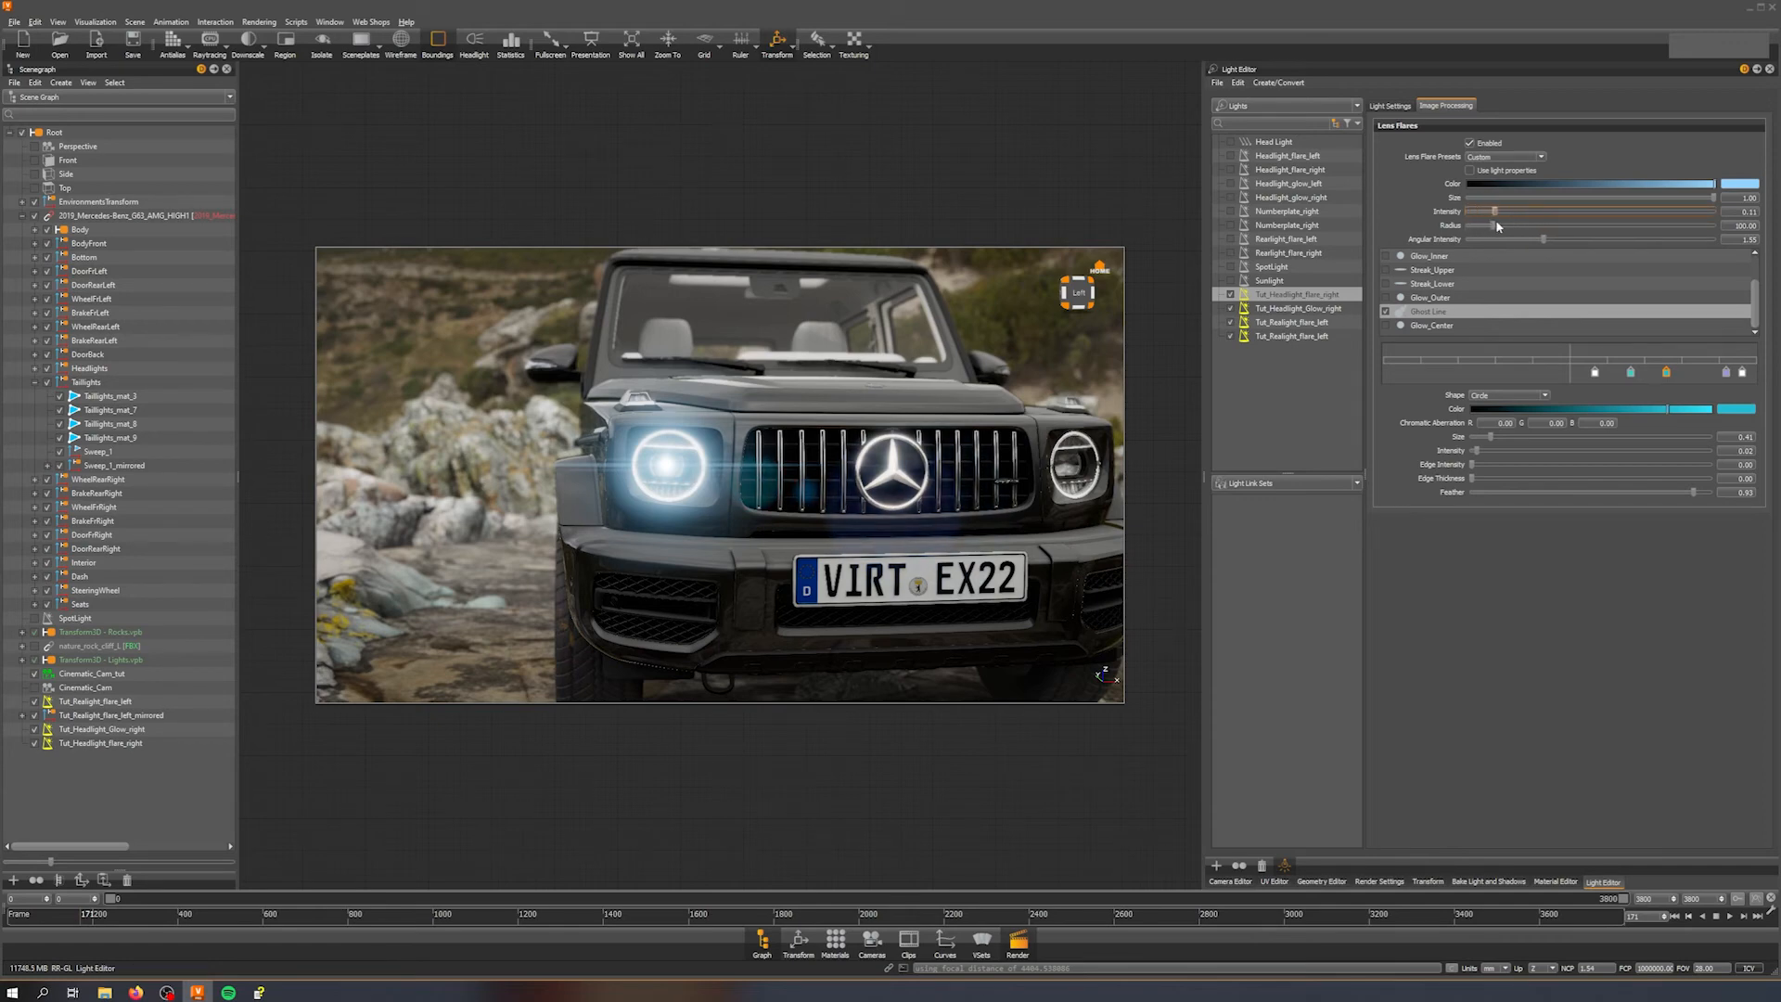
# Step: Duplicate the right headlight glow and flare lights together, mirrored along the X axis
pyautogui.moveTo(939, 472)
pyautogui.keyDown('alt'); pyautogui.mouseDown()
pyautogui.moveTo(807, 469)
pyautogui.moveTo(914, 467)
pyautogui.mouseUp(); pyautogui.keyUp('alt')
pyautogui.moveTo(998, 471); pyautogui.dragTo(817, 496)
pyautogui.scroll(-6, 816, 430)
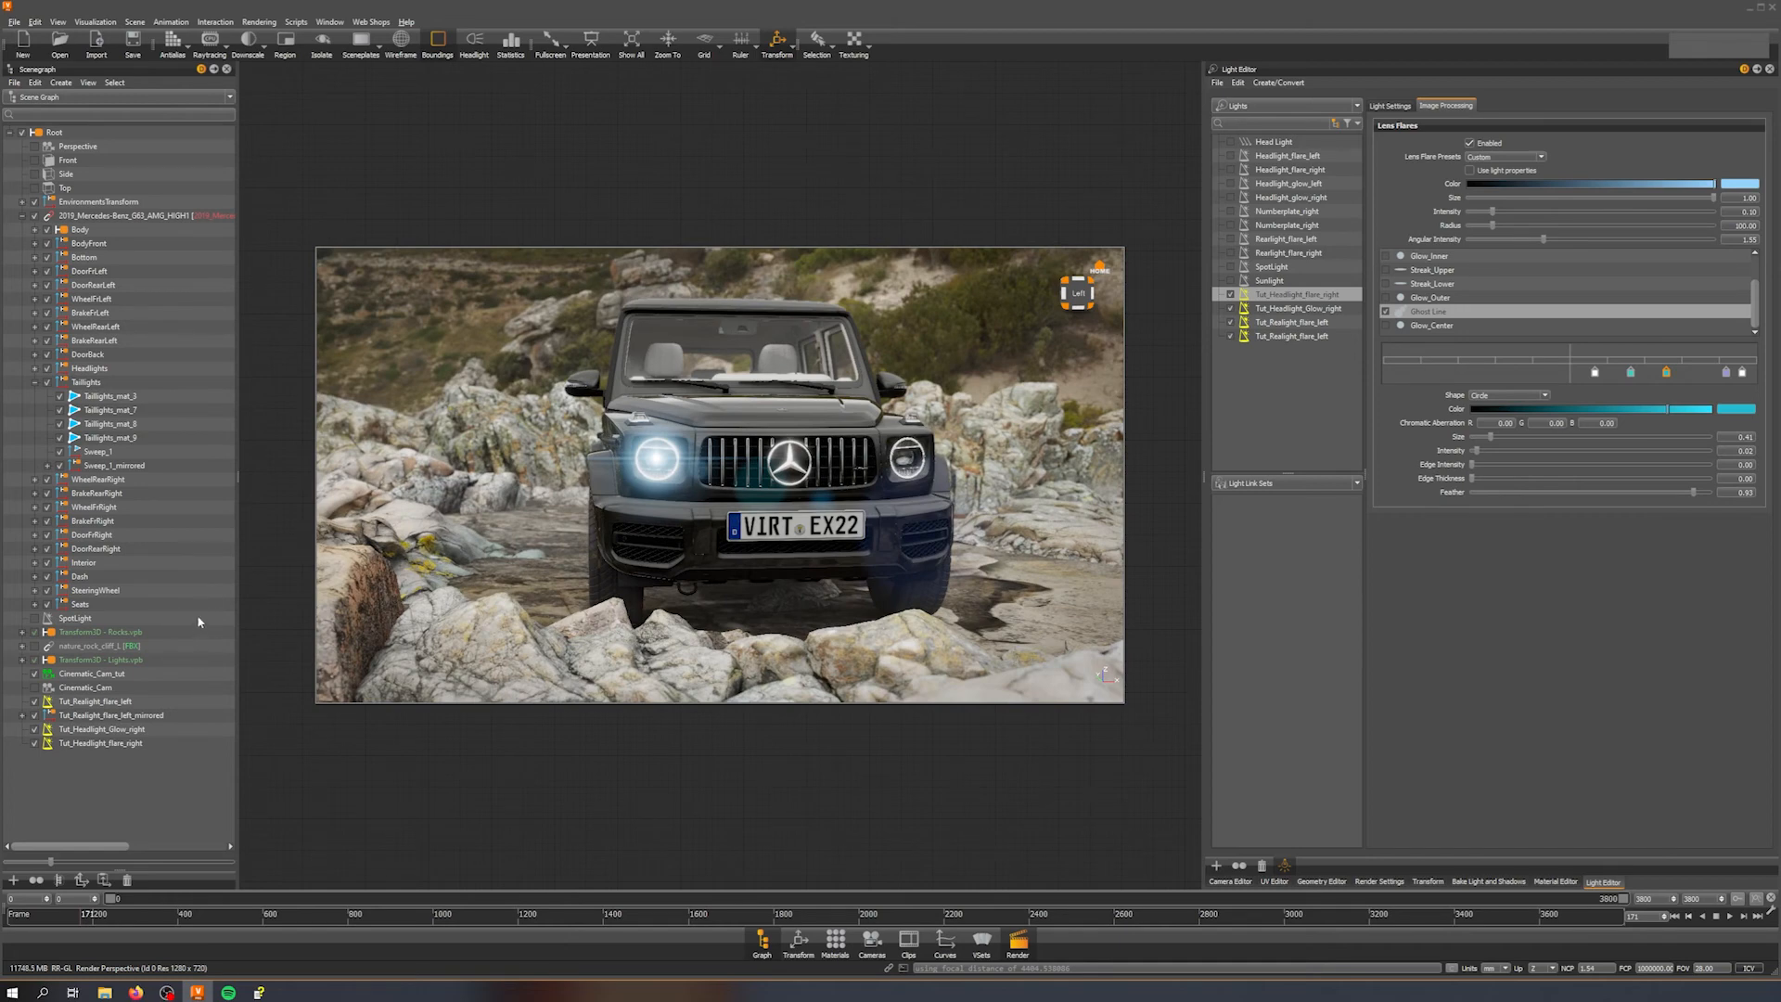
pyautogui.click(119, 730)
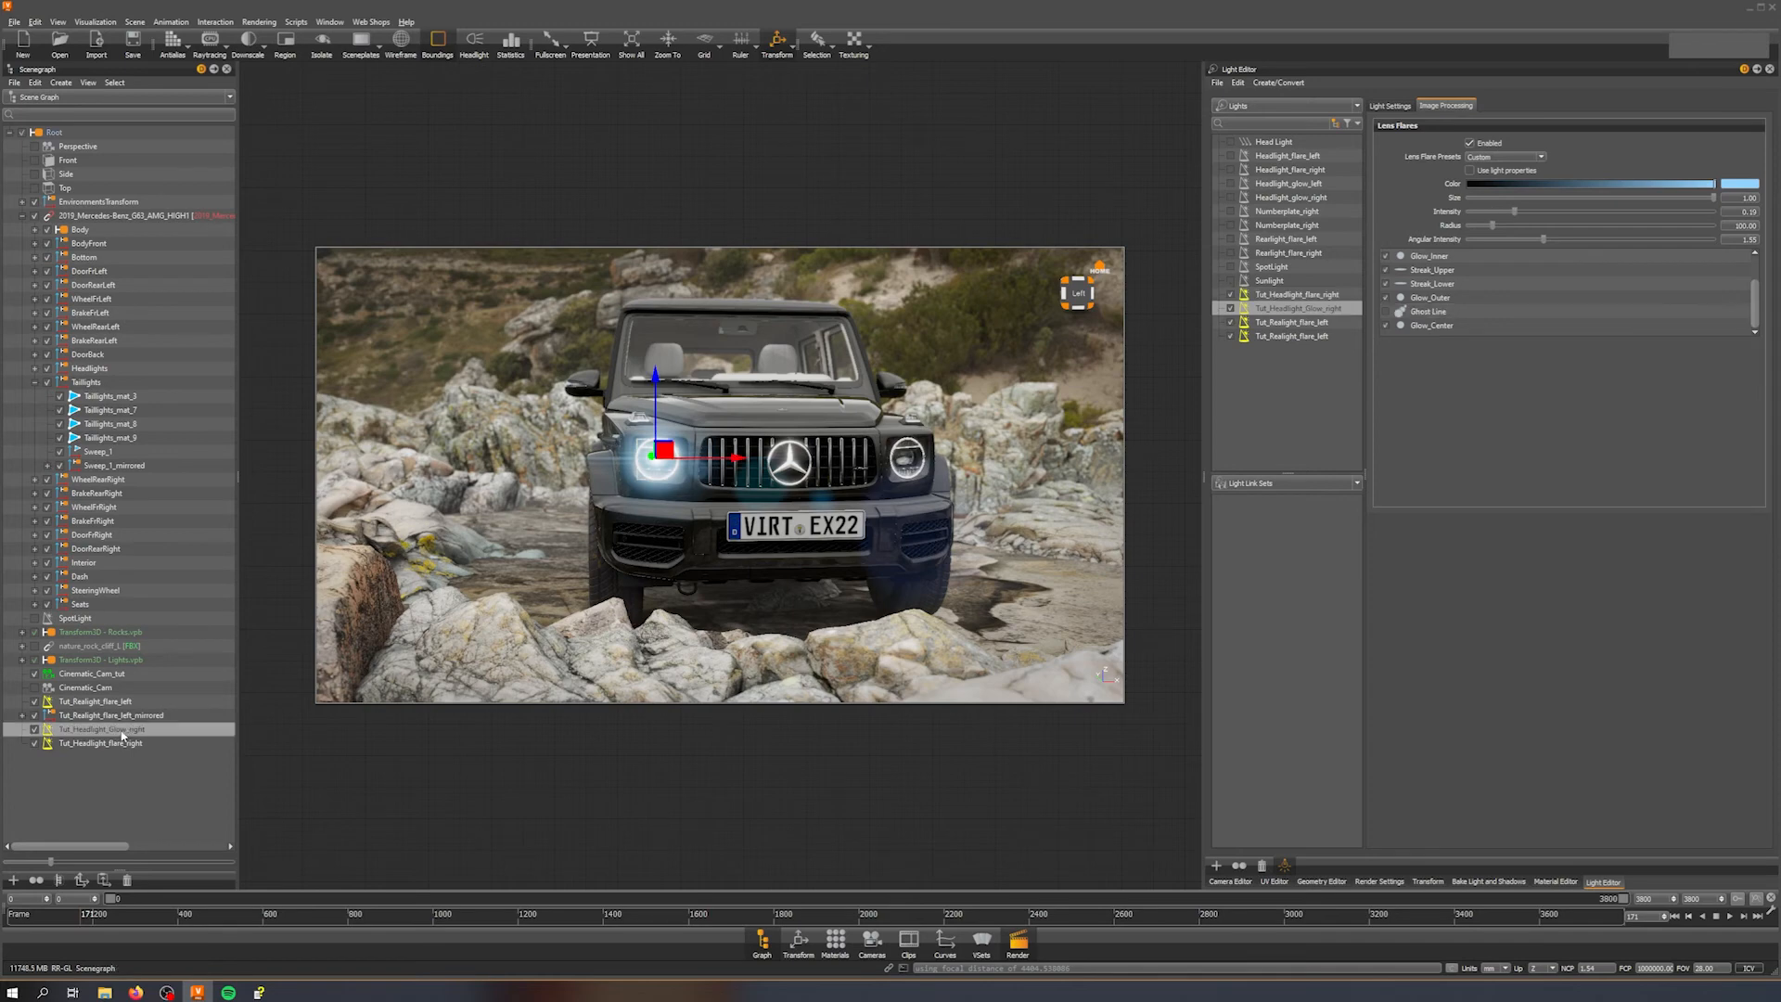
pyautogui.keyDown('shift'); pyautogui.click(131, 742); pyautogui.keyUp('shift')
pyautogui.rightClick(132, 744)
pyautogui.moveTo(251, 317)
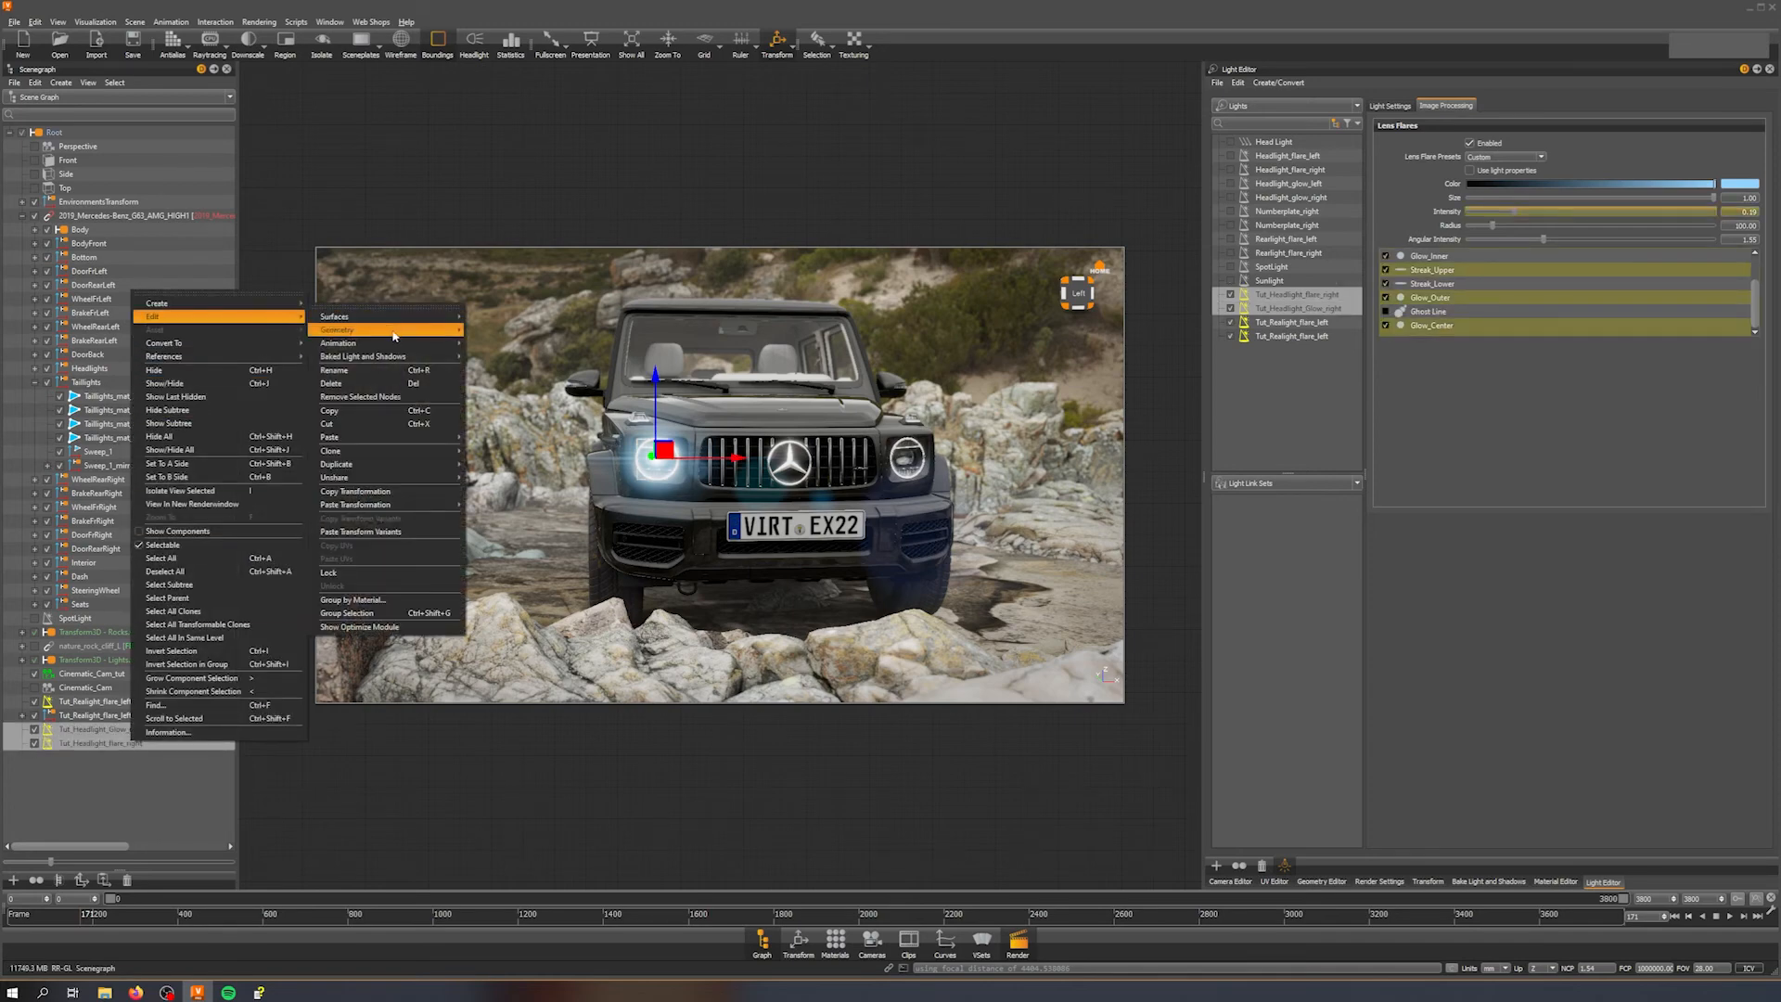
pyautogui.moveTo(408, 464)
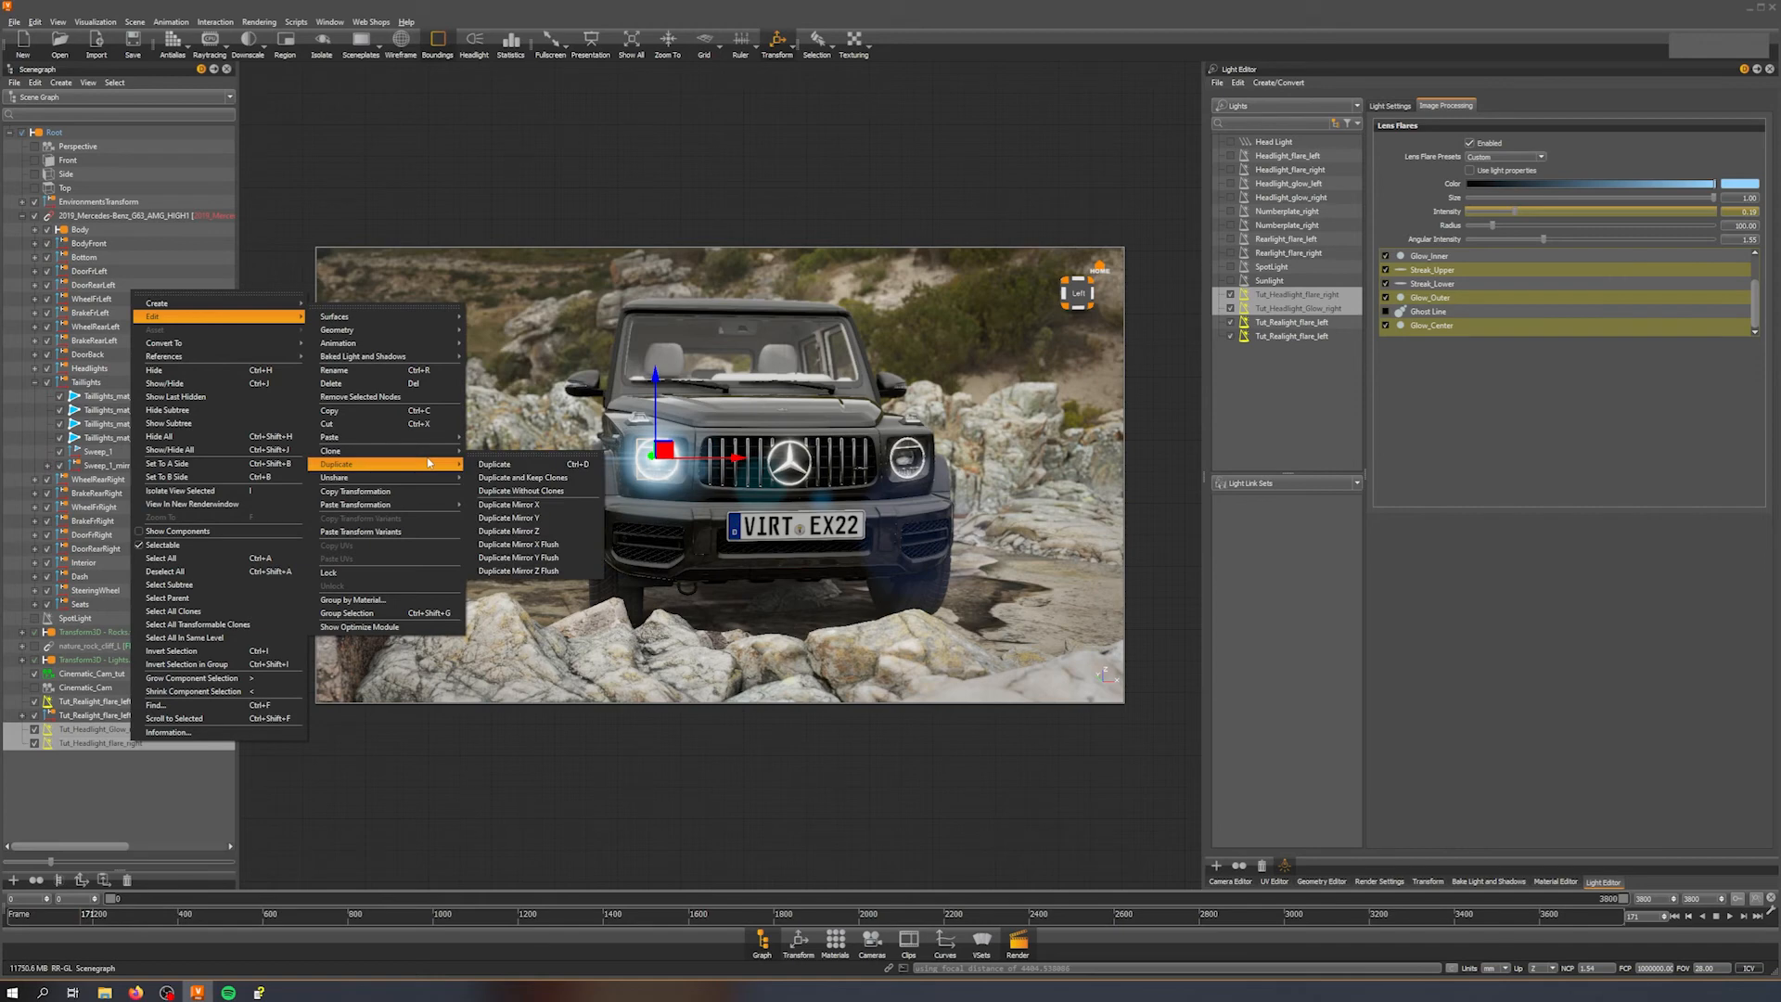
pyautogui.click(568, 507)
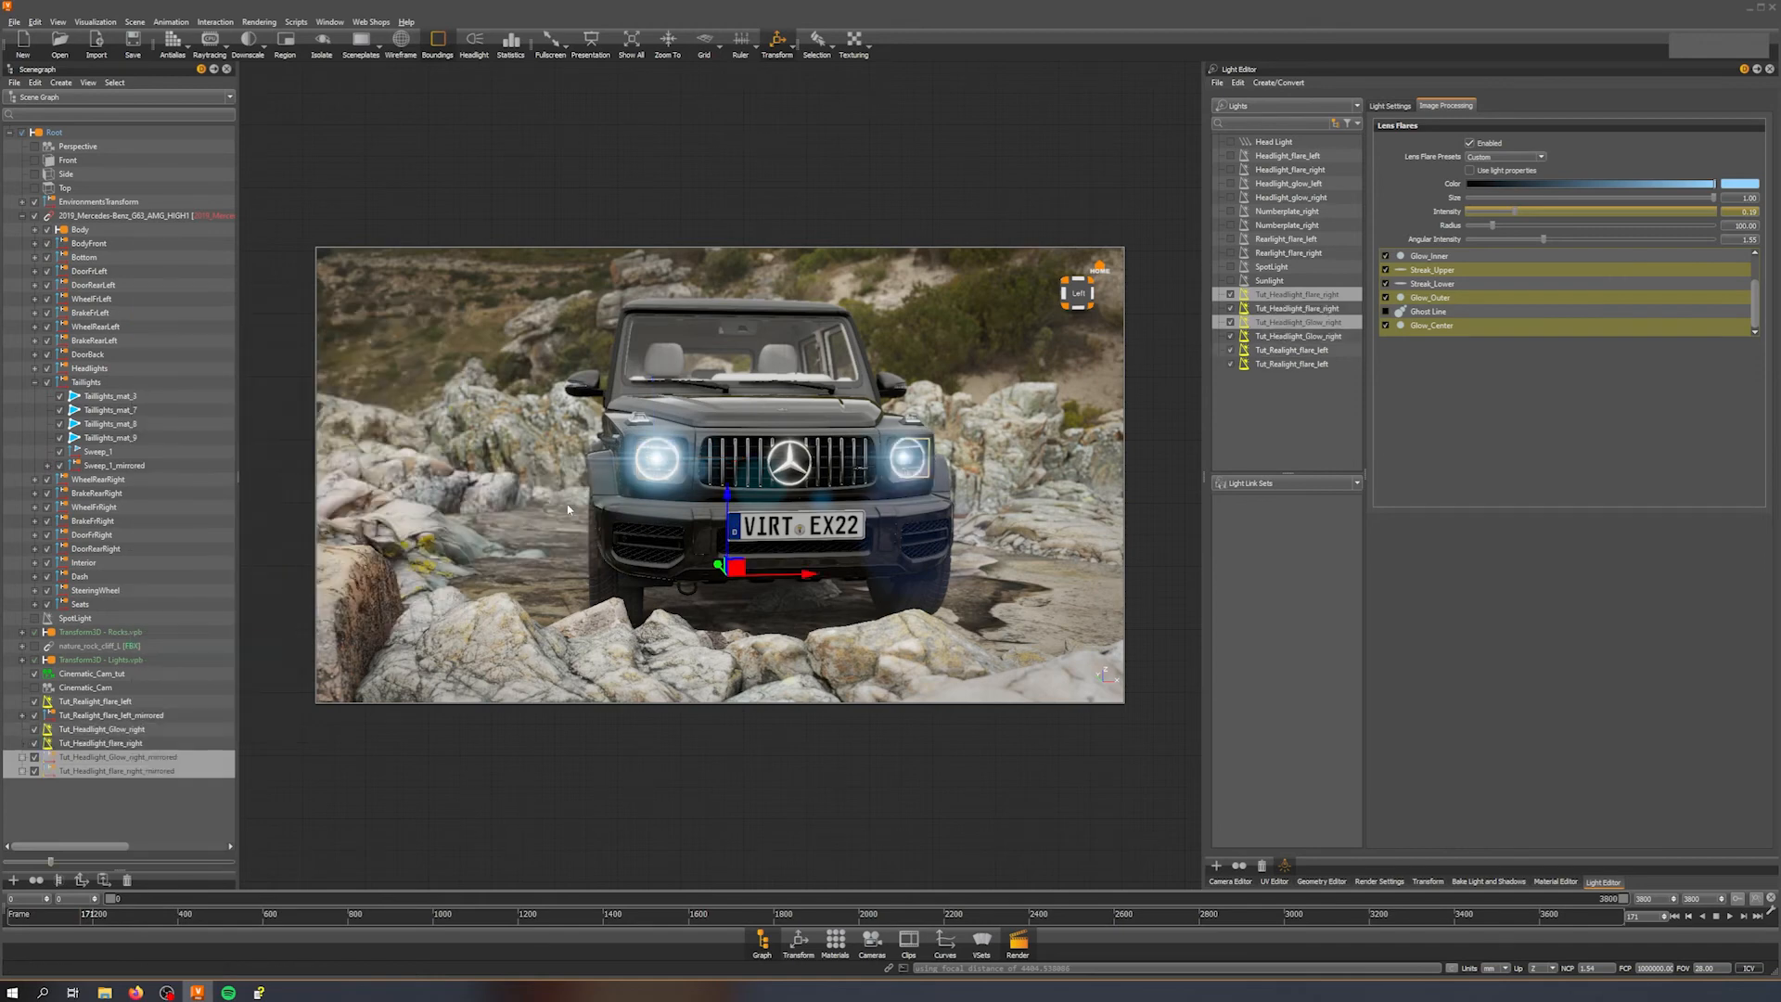
# Step: Play the camera animation to review the mirrored headlight flares
pyautogui.keyDown('alt'); pyautogui.moveTo(820, 482); pyautogui.dragTo(765, 477); pyautogui.keyUp('alt')
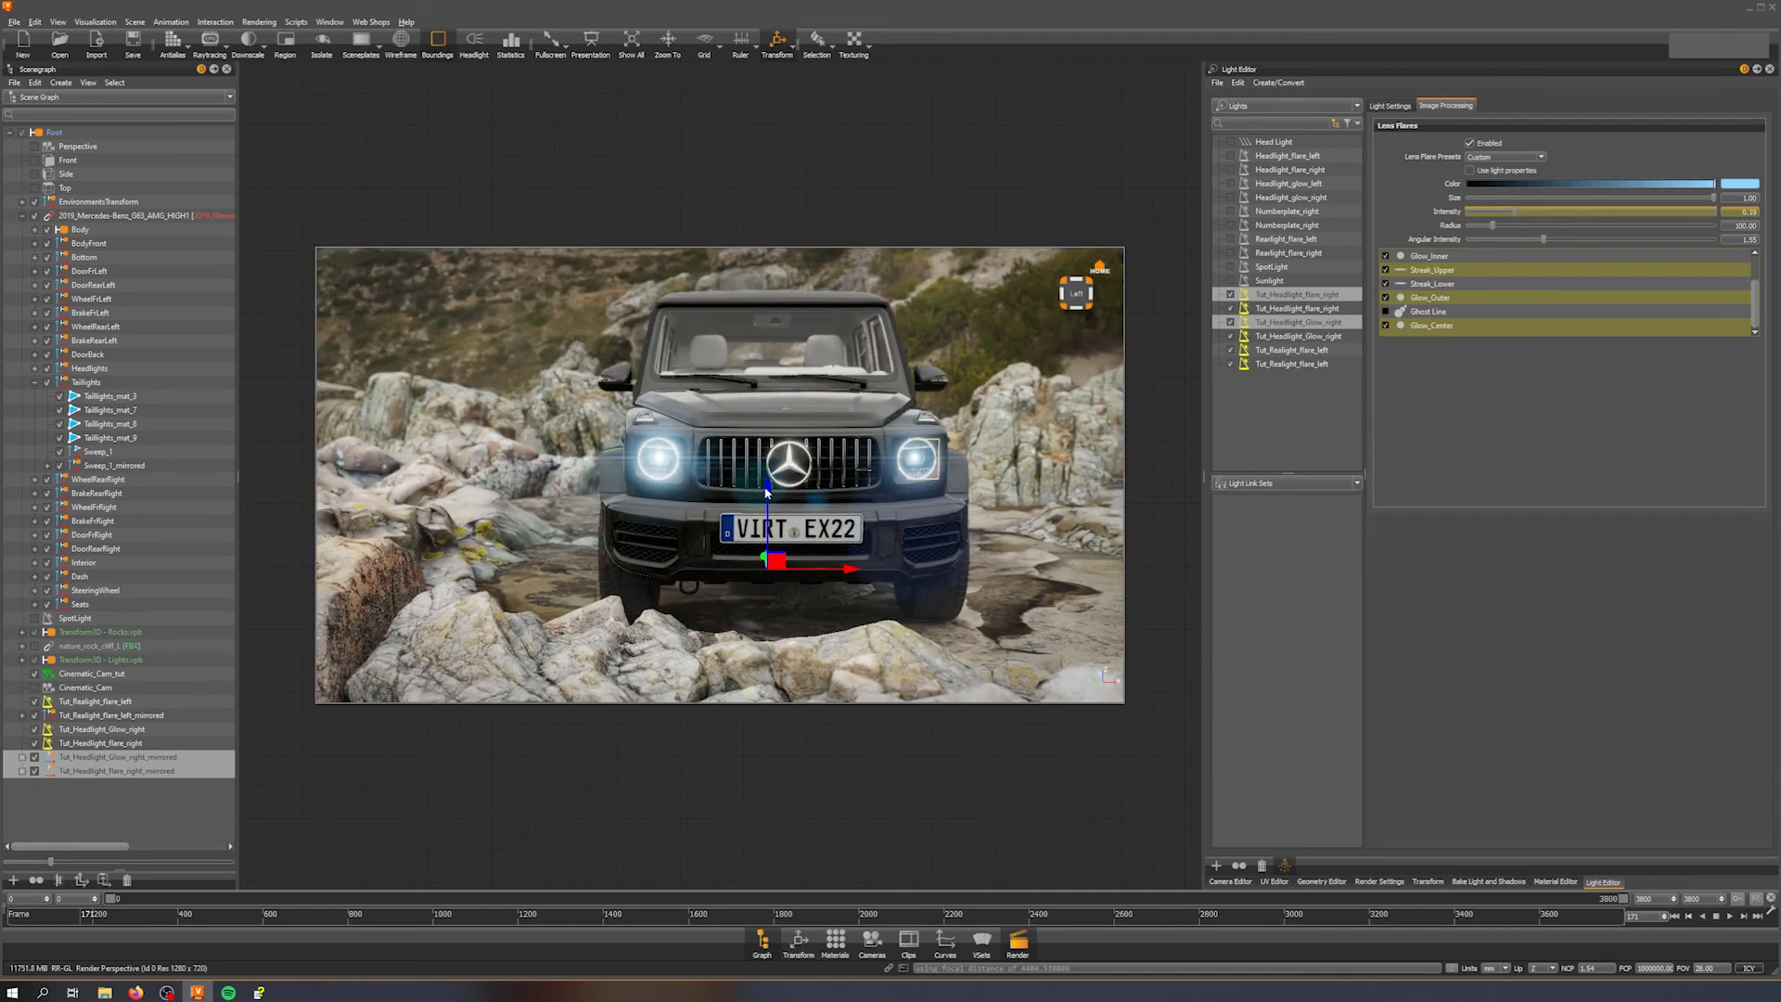
pyautogui.hotkey('shift', 'd')
pyautogui.moveTo(757, 473); pyautogui.dragTo(629, 450, button='middle')
pyautogui.moveTo(629, 450); pyautogui.dragTo(581, 609)
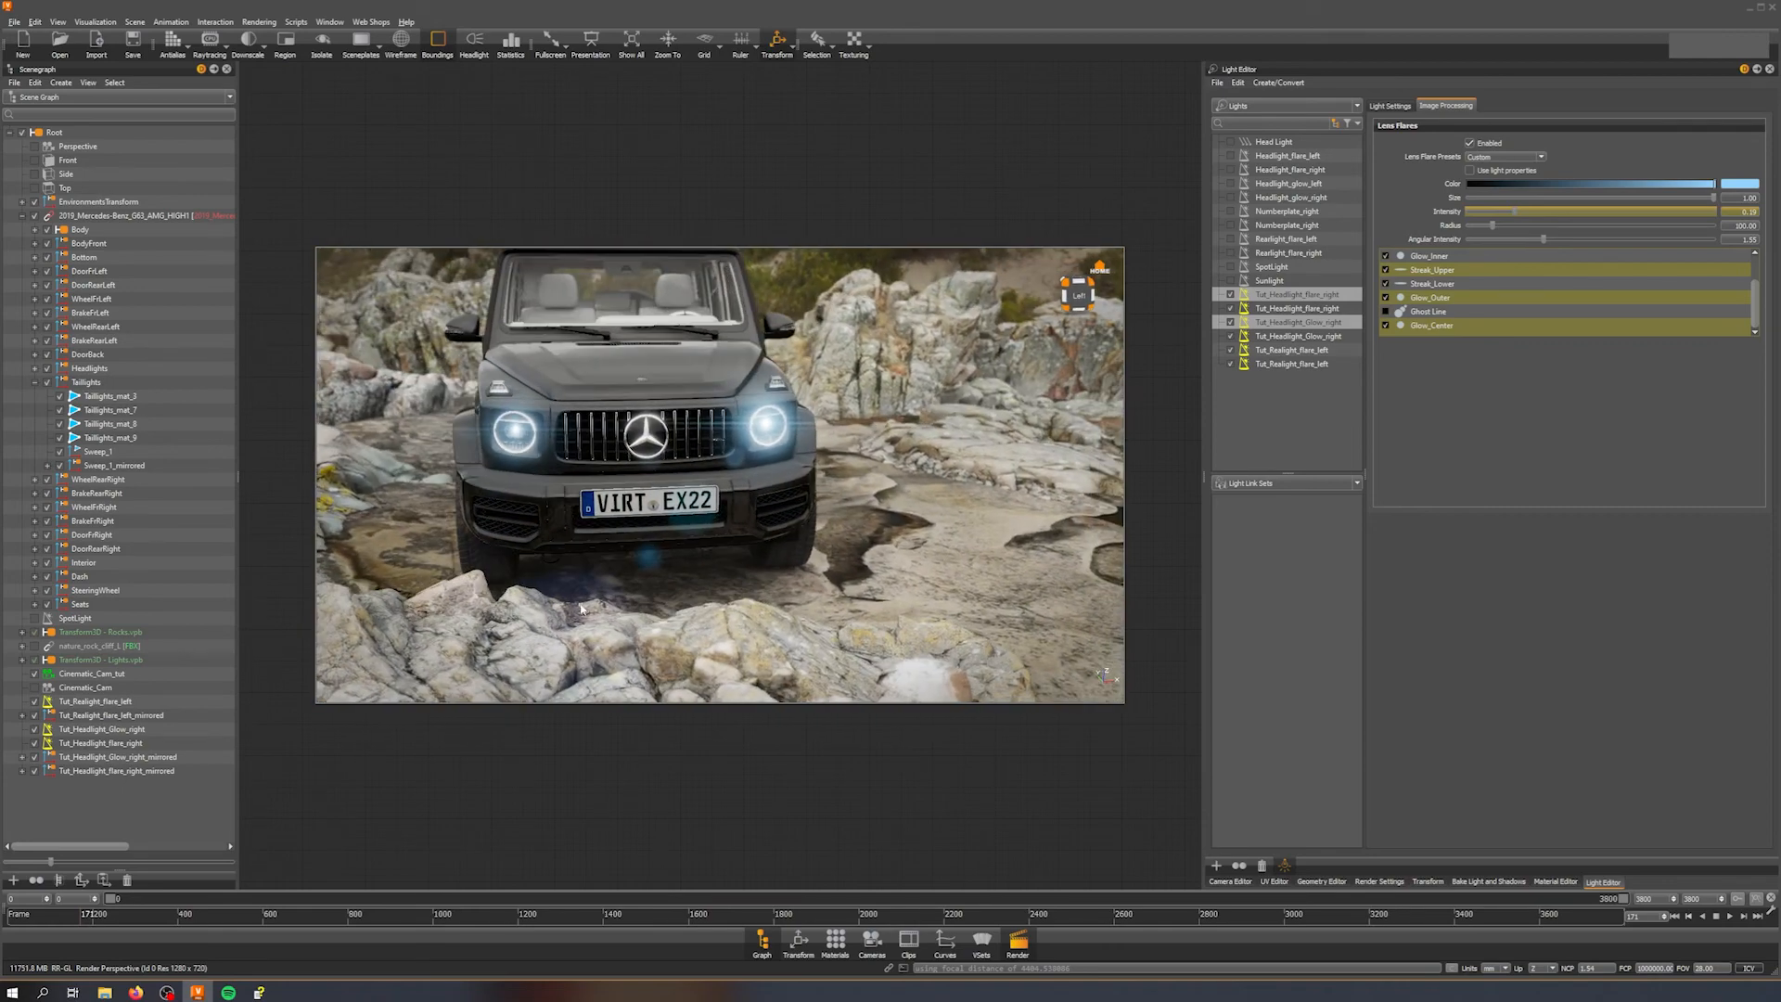
pyautogui.moveTo(64, 919); pyautogui.dragTo(7, 916)
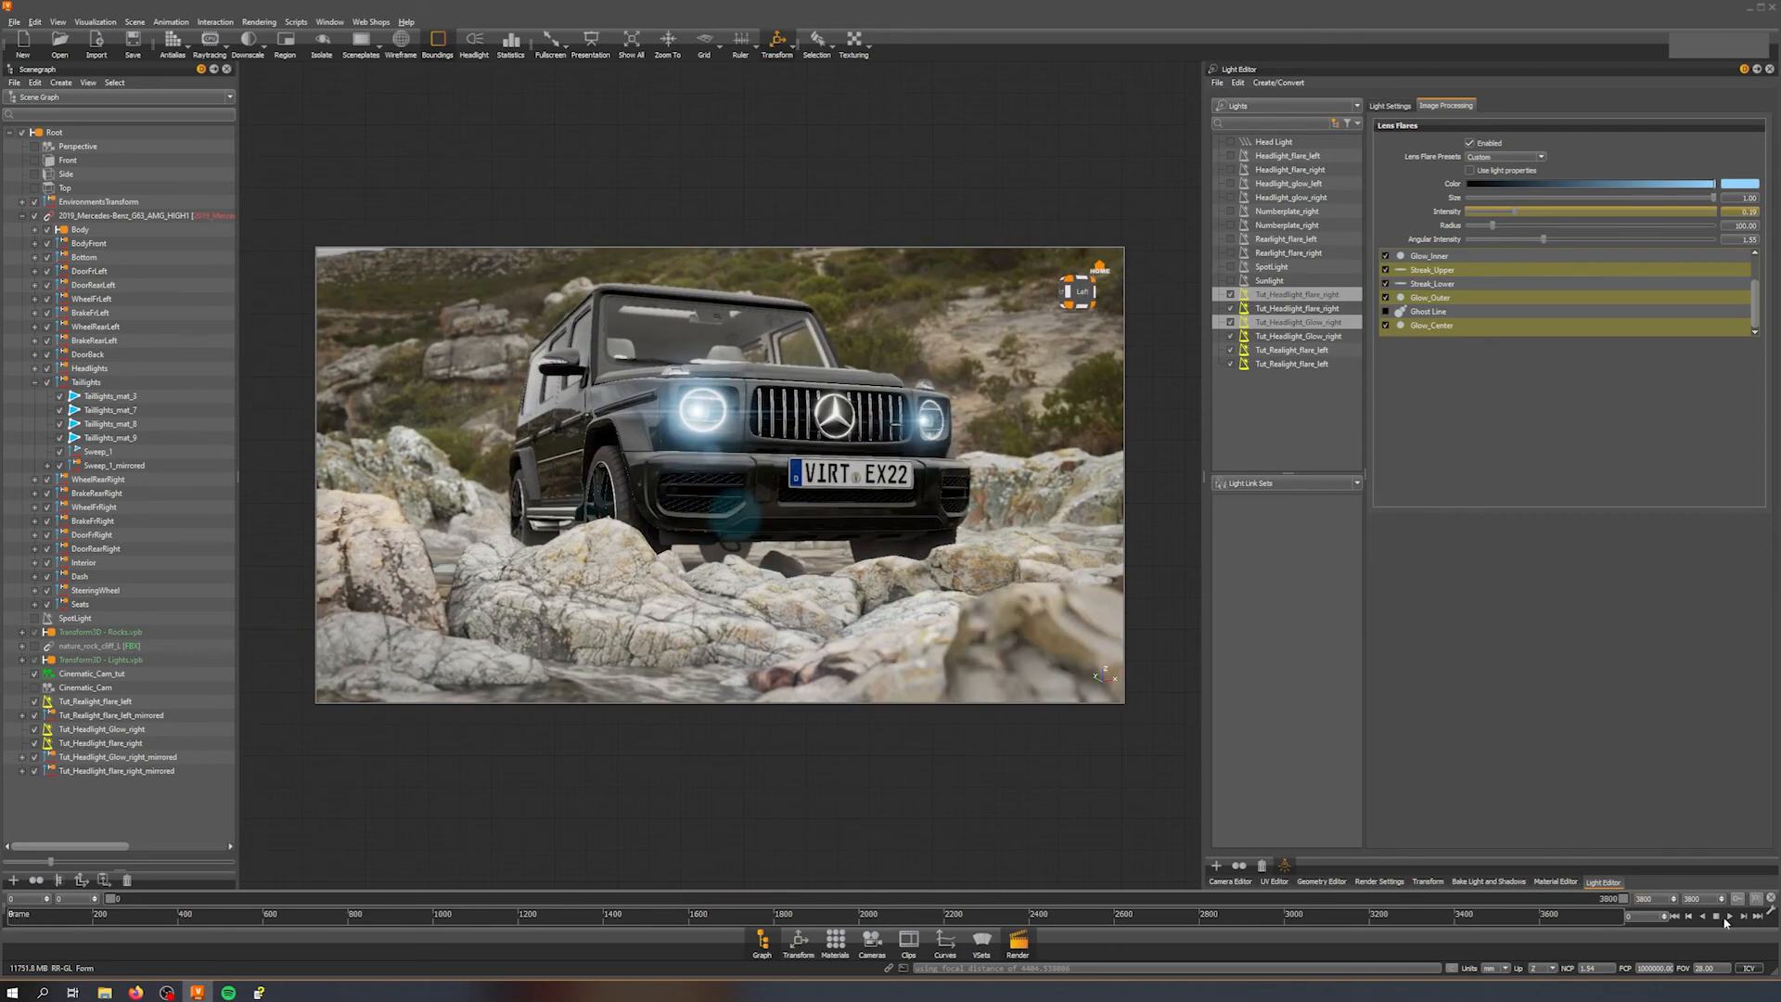
pyautogui.click(1731, 918)
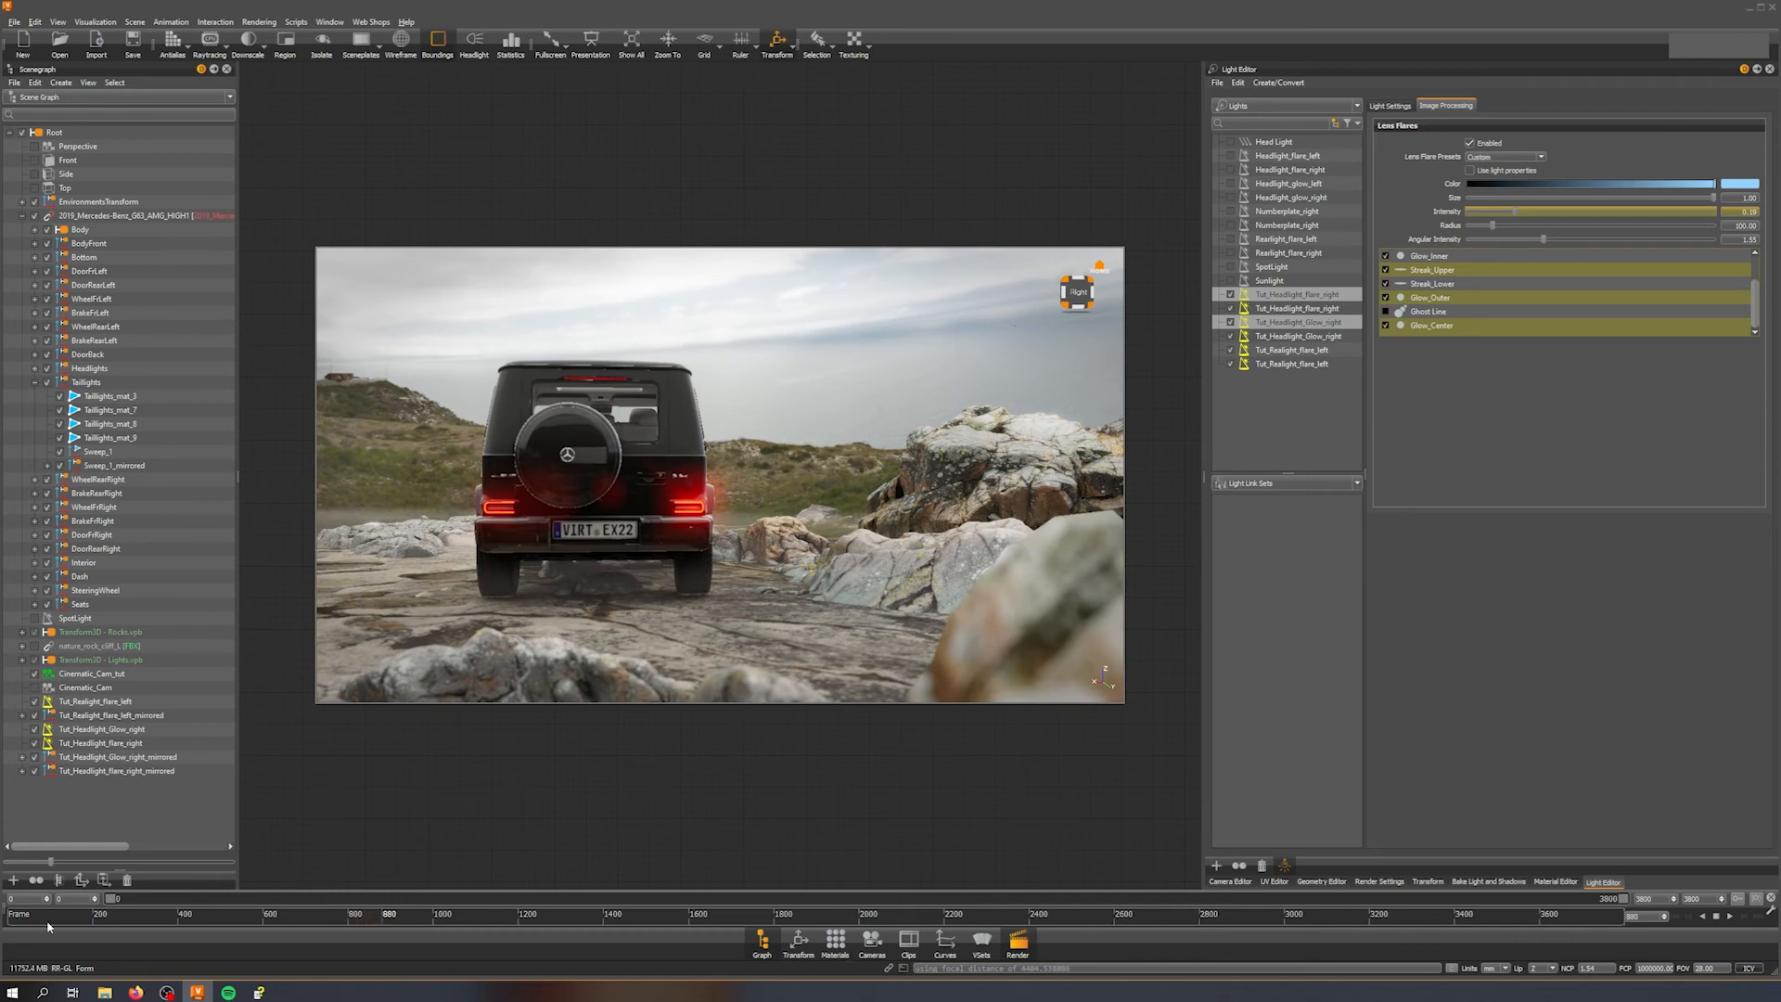
pyautogui.click(1718, 916)
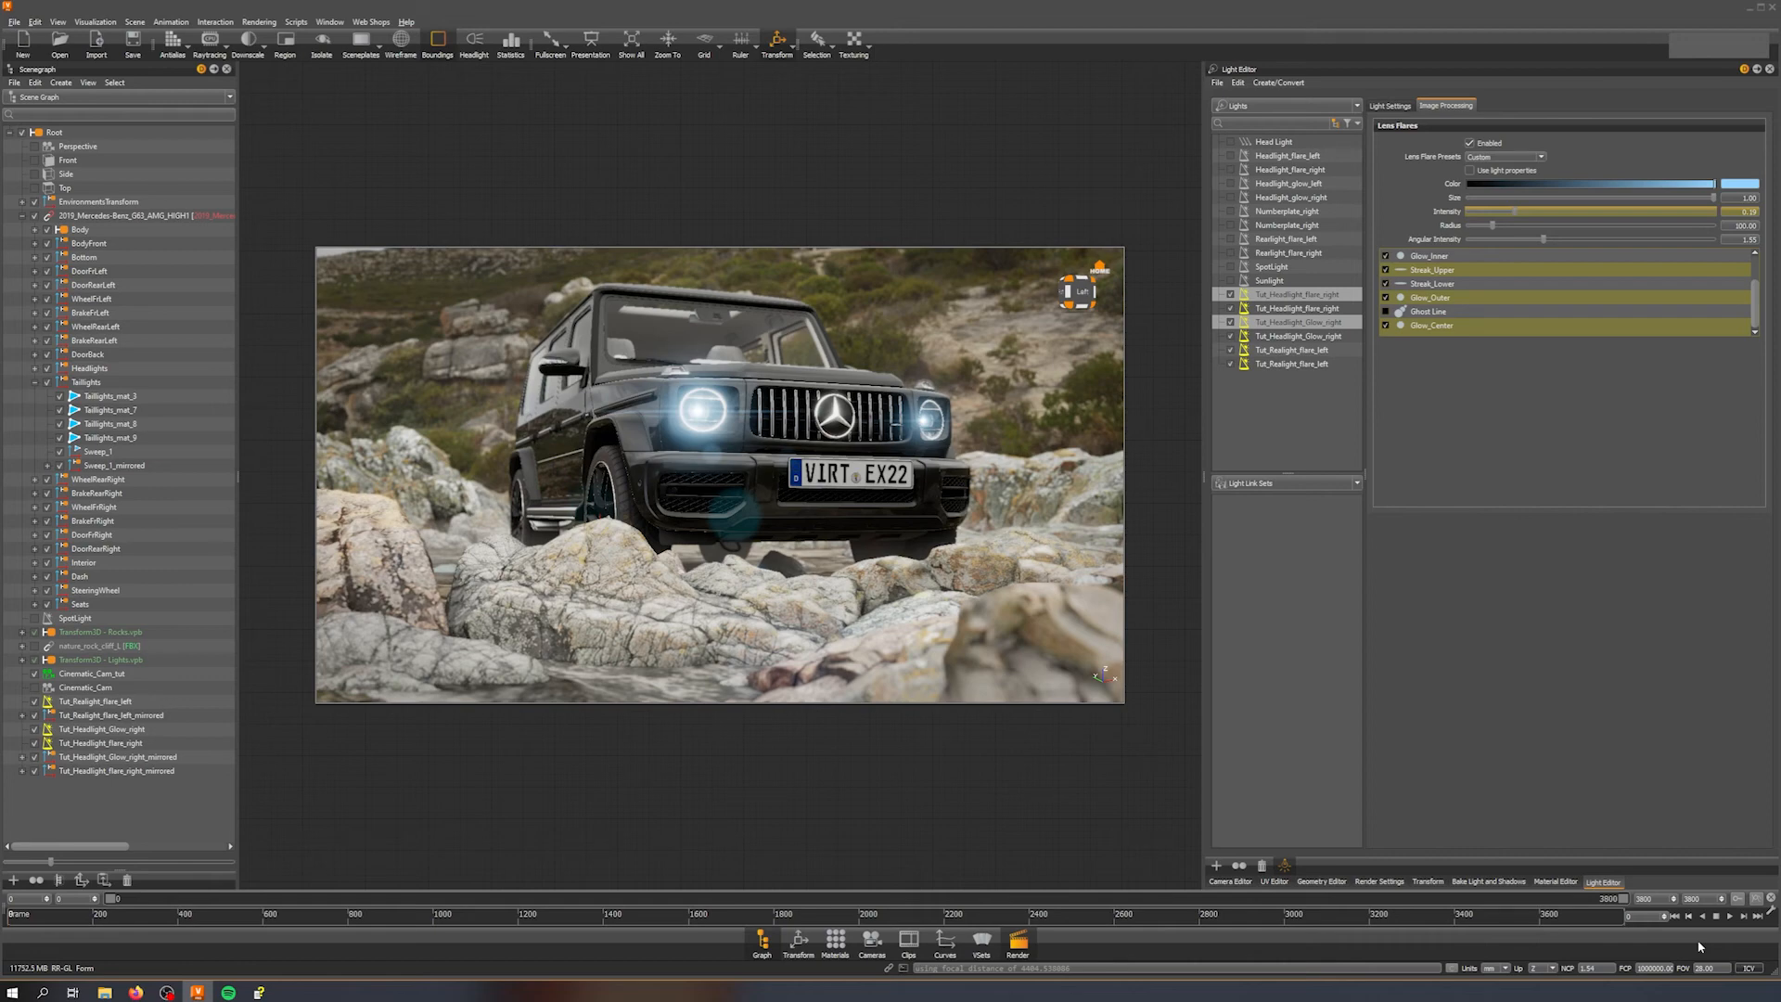
# Step: Orbit around the car and replay the animation to check the headlight flares
pyautogui.keyDown('alt'); pyautogui.moveTo(897, 509); pyautogui.dragTo(769, 547); pyautogui.keyUp('alt')
pyautogui.keyDown('alt'); pyautogui.moveTo(768, 548); pyautogui.dragTo(777, 643, button='right'); pyautogui.keyUp('alt')
pyautogui.keyDown('alt'); pyautogui.moveTo(776, 643); pyautogui.dragTo(793, 567); pyautogui.keyUp('alt')
pyautogui.moveTo(794, 567)
pyautogui.keyDown('alt'); pyautogui.mouseDown(button='middle')
pyautogui.moveTo(820, 585)
pyautogui.moveTo(810, 597)
pyautogui.mouseUp(button='middle'); pyautogui.keyUp('alt')
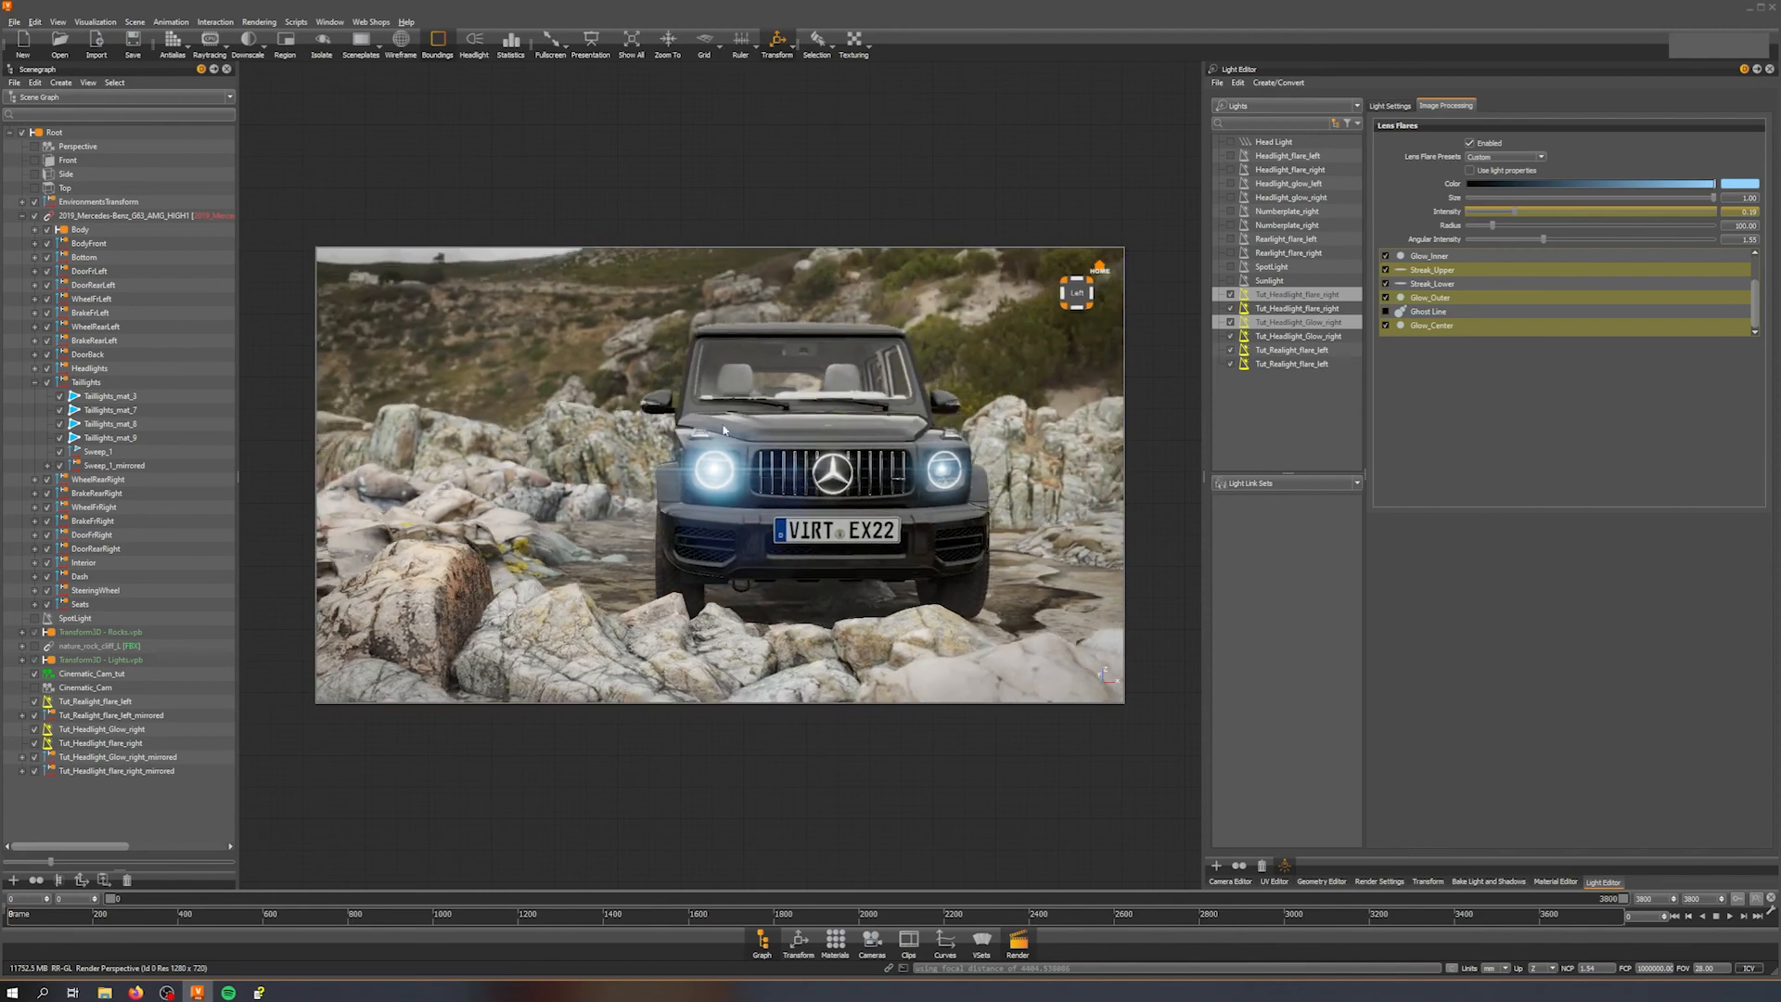
pyautogui.moveTo(842, 438); pyautogui.dragTo(692, 437, button='middle')
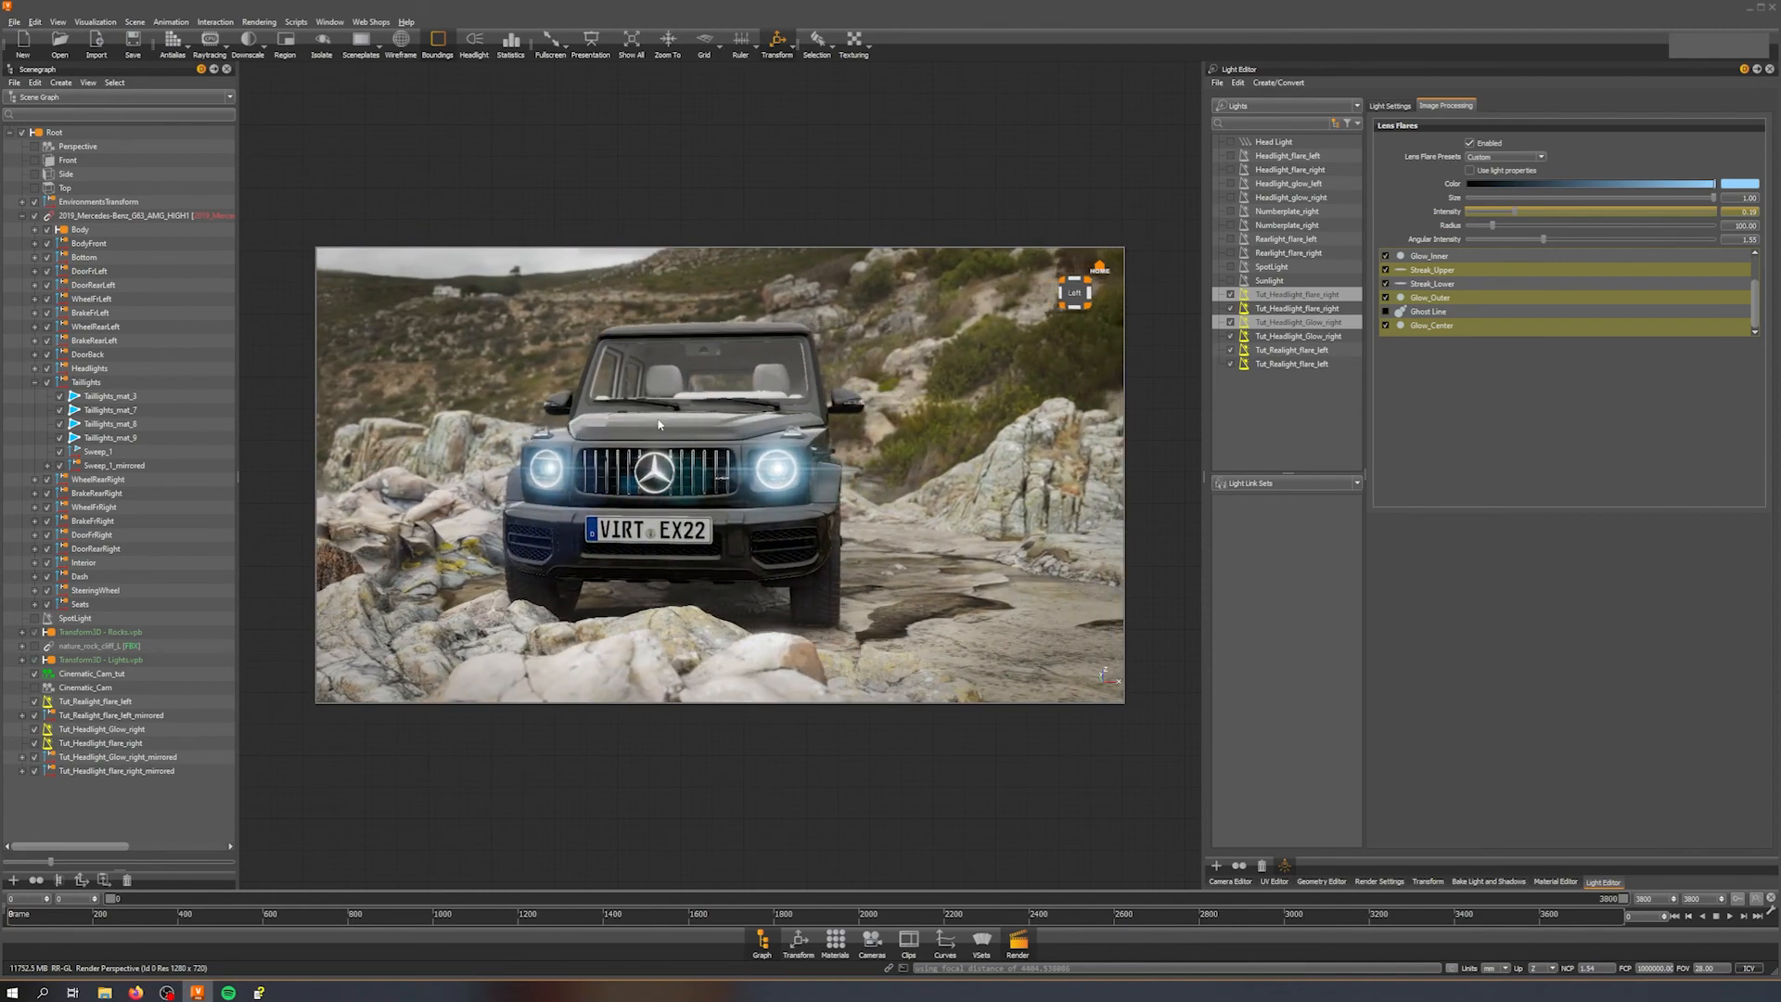
pyautogui.moveTo(659, 425); pyautogui.dragTo(733, 449)
pyautogui.moveTo(732, 449); pyautogui.dragTo(702, 387, button='right')
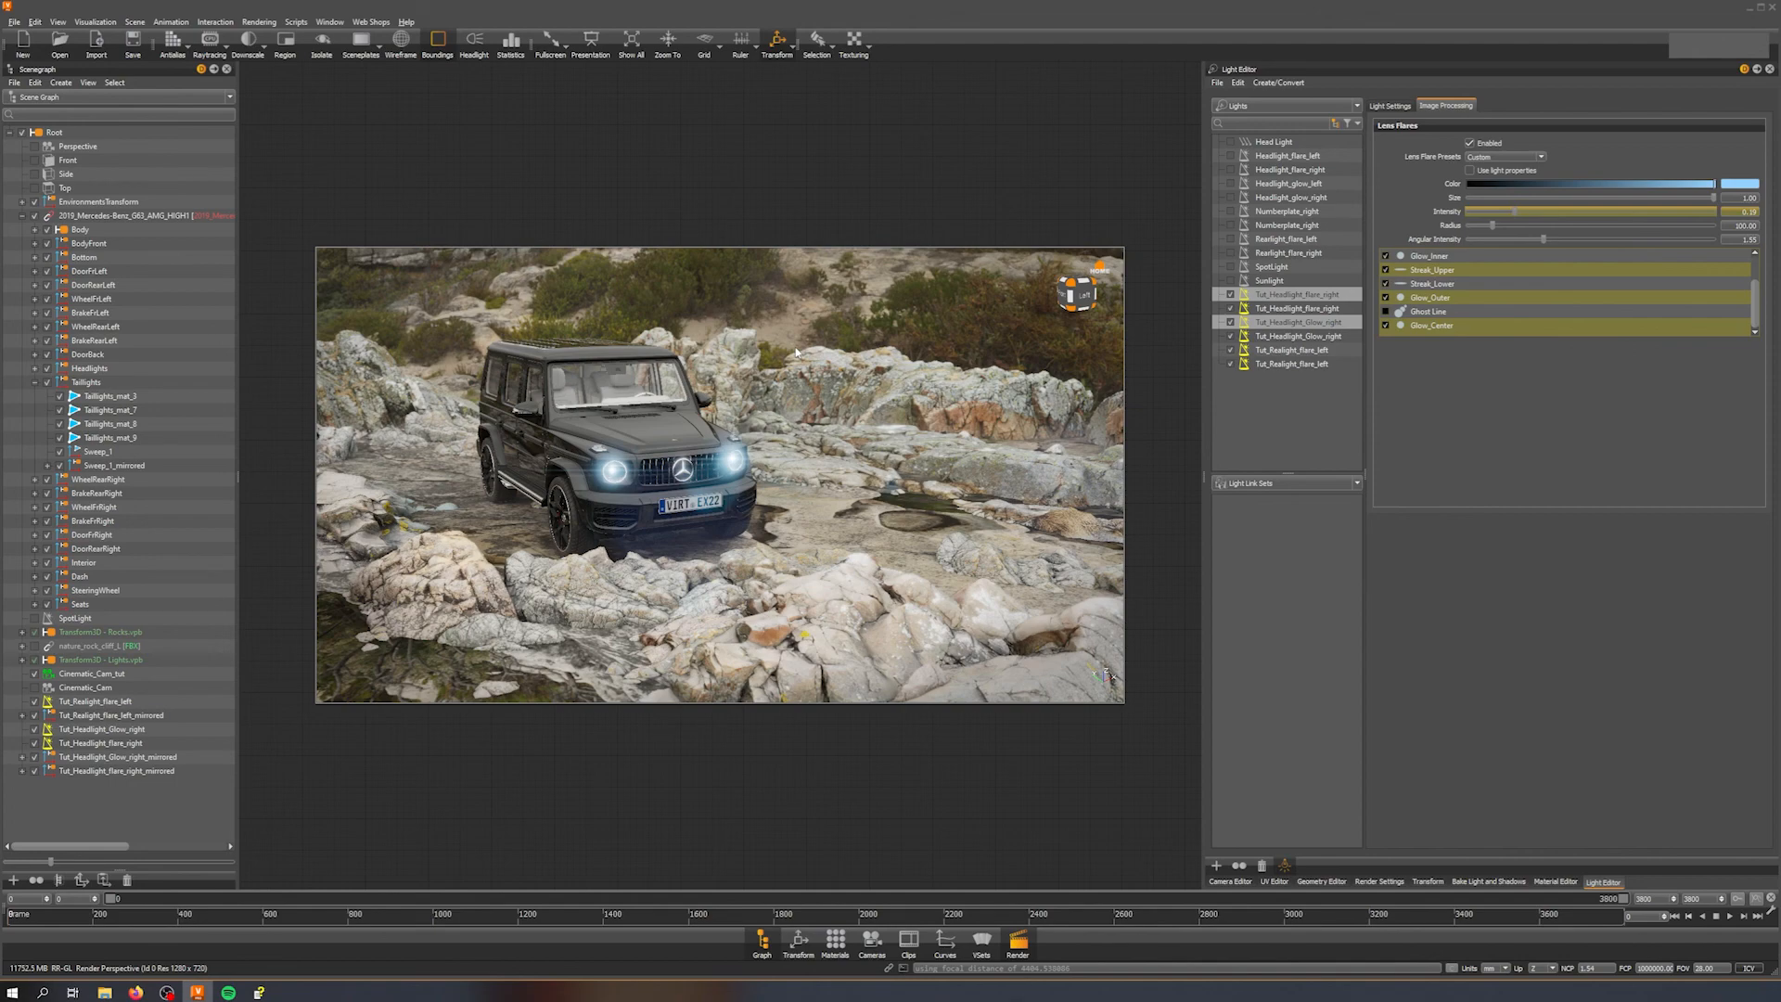
pyautogui.moveTo(796, 353); pyautogui.dragTo(551, 481)
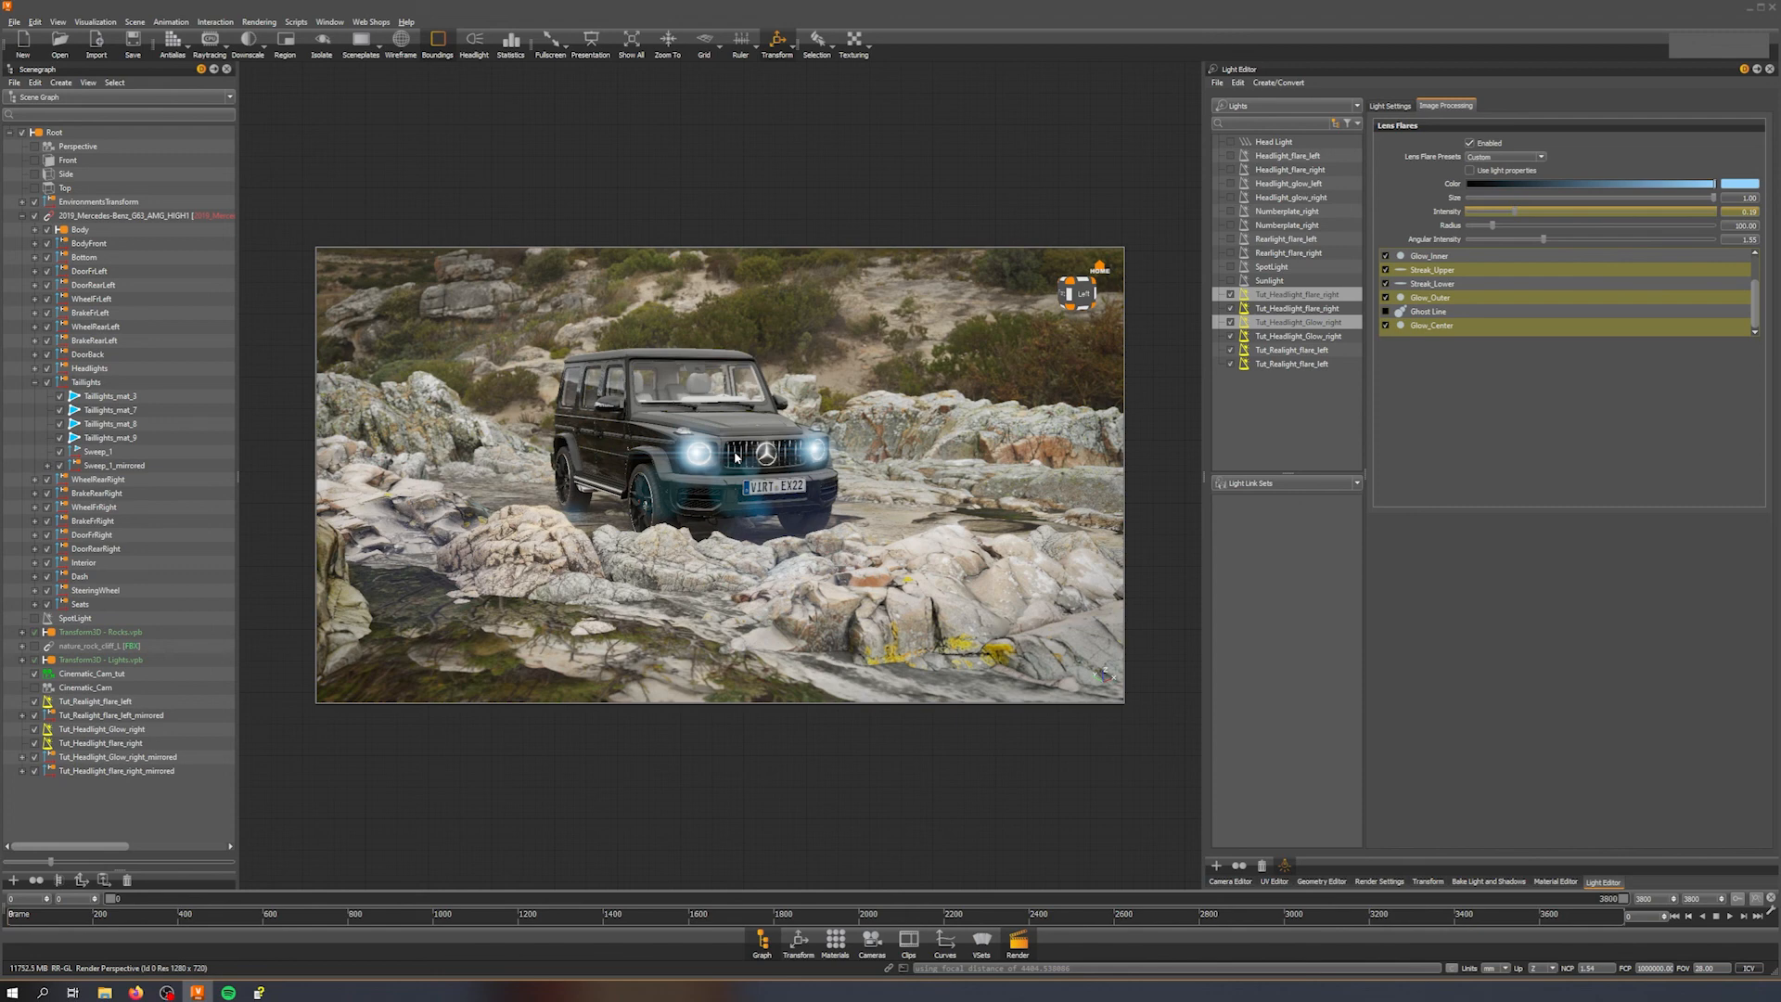
pyautogui.click(1730, 917)
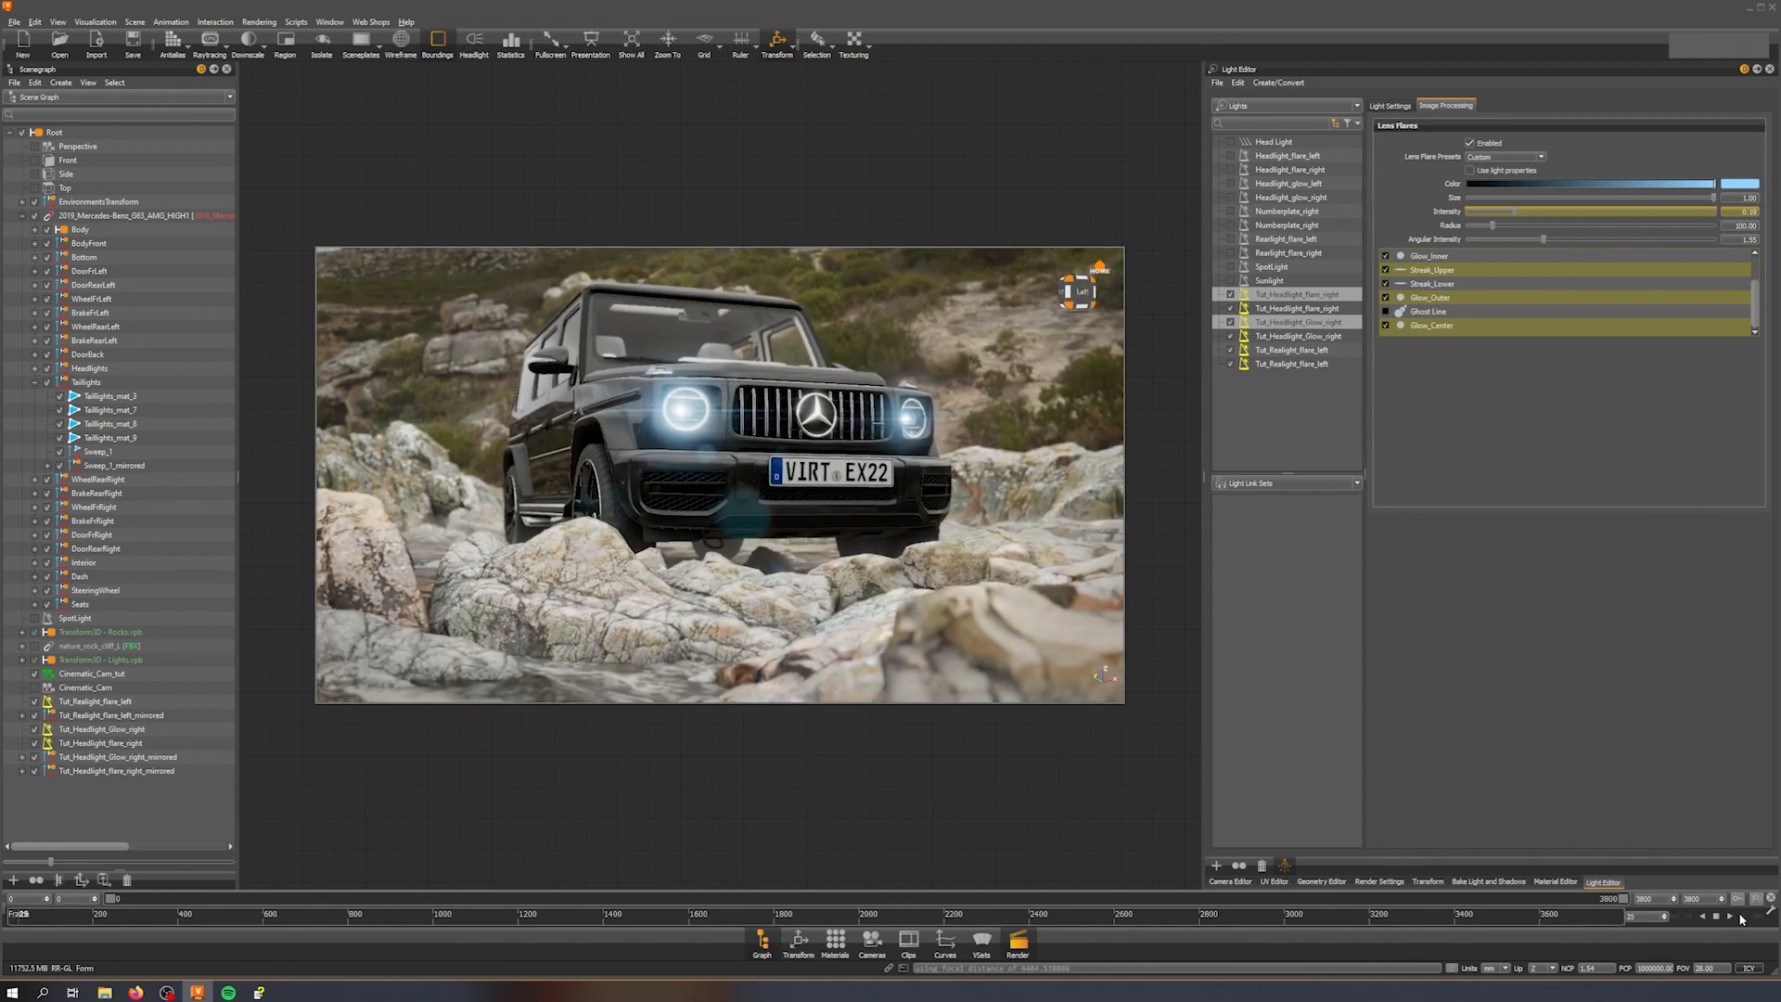